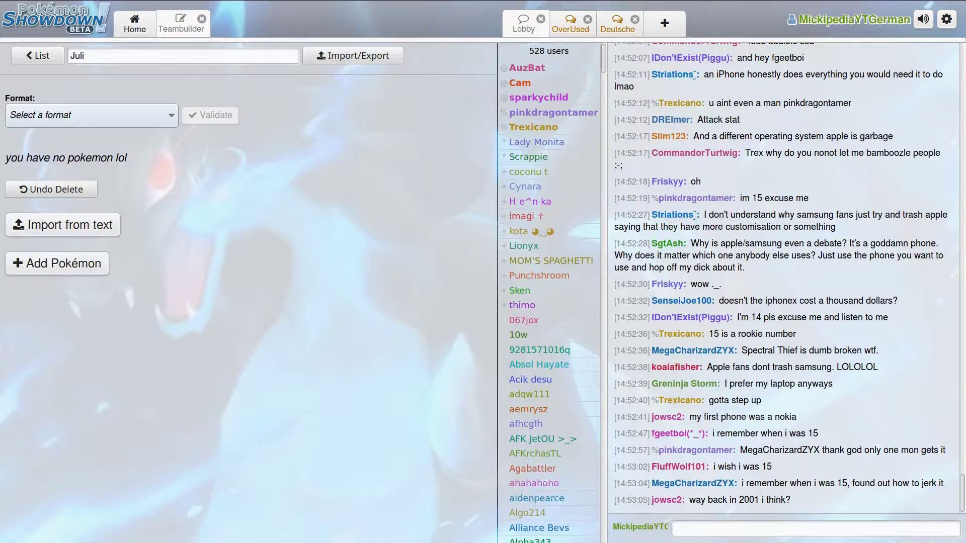
Switch to the draft spreadsheet and compare the Howling Sealeos roster with the Die Wüstengangster roster.
key("F11")
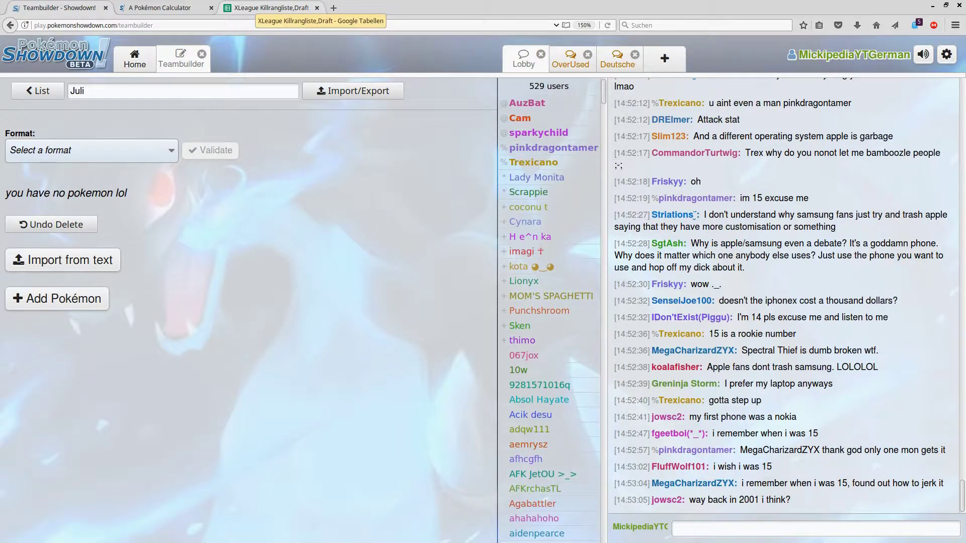
left_click(269, 8)
key("F11")
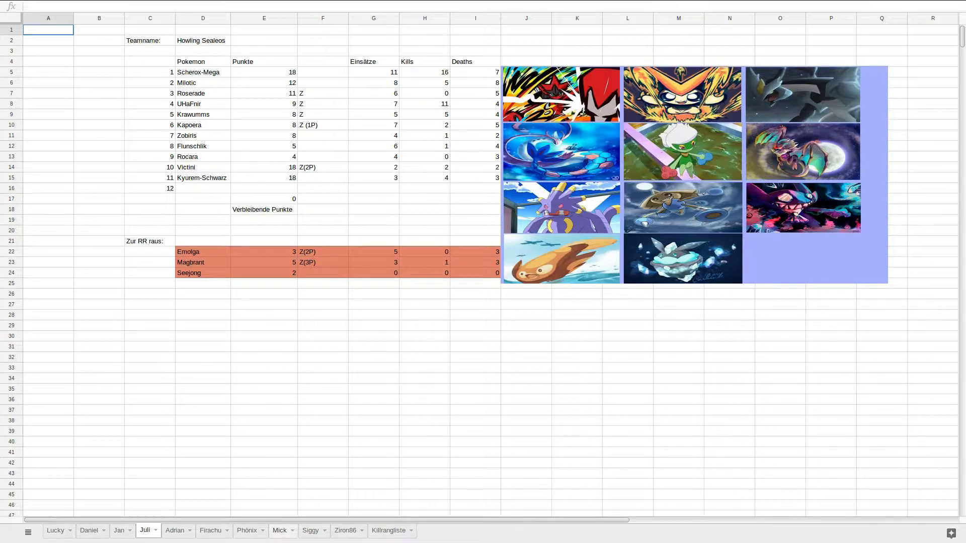
left_click(280, 530)
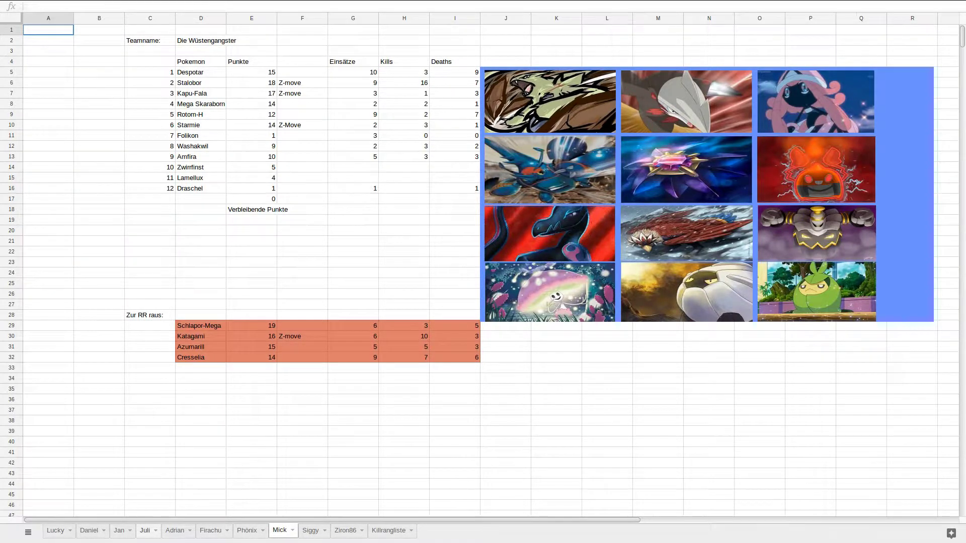
left_click(144, 530)
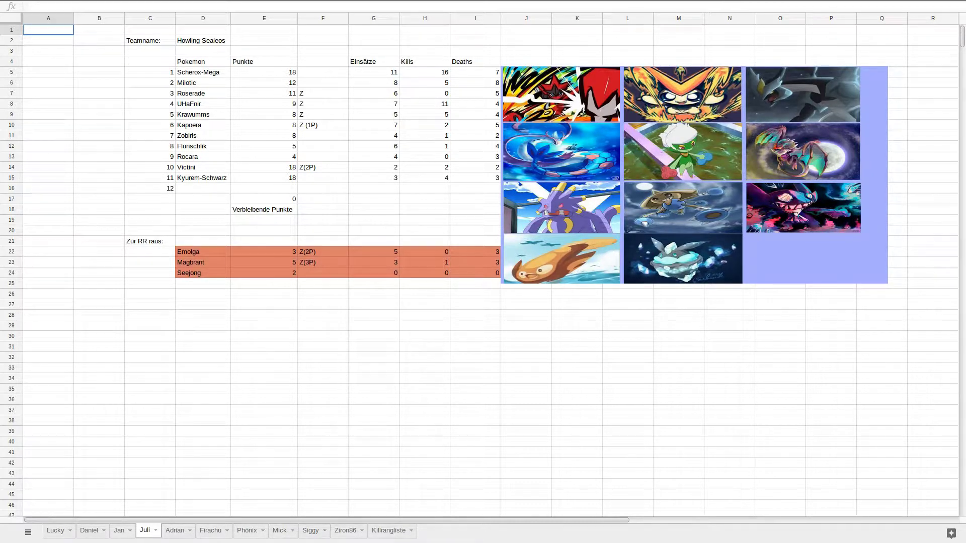
Switch from the draft spreadsheet to the Pokémon Damage Calculator.
key("F11")
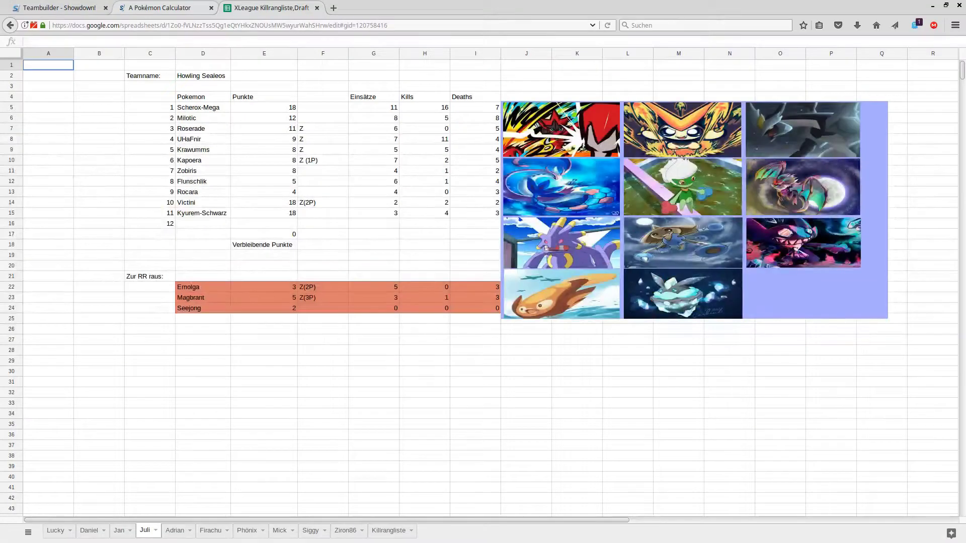
key("ctrl+Page_Up")
key("F11")
left_click(272, 186)
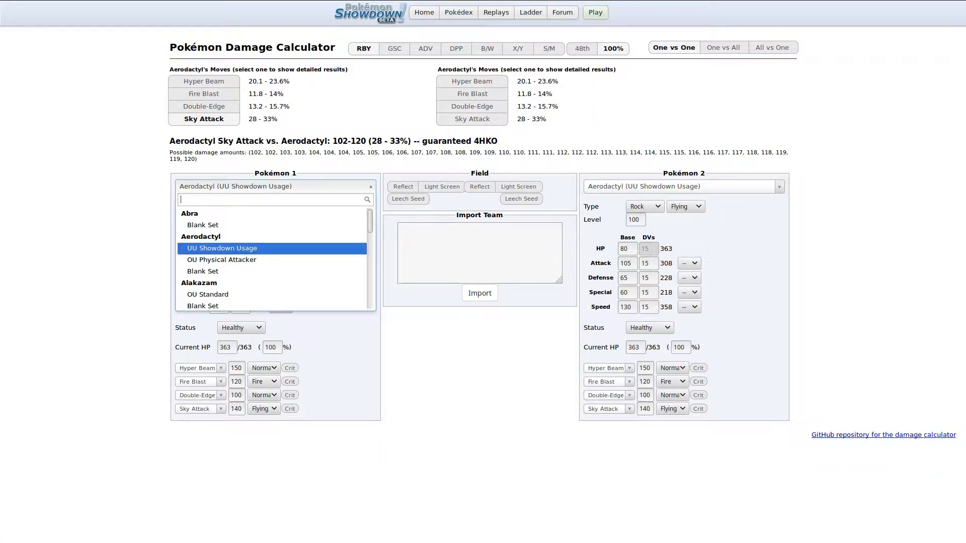
type("her")
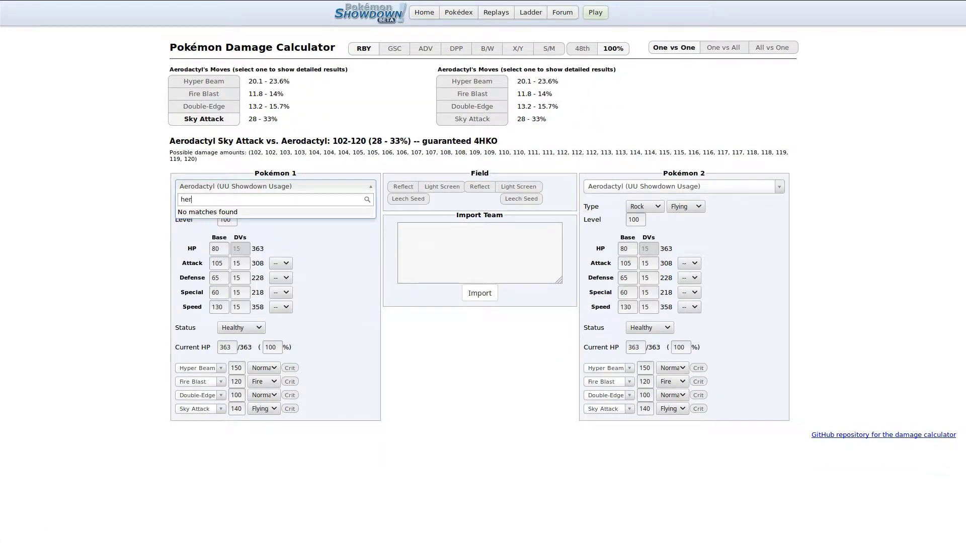
key("Escape")
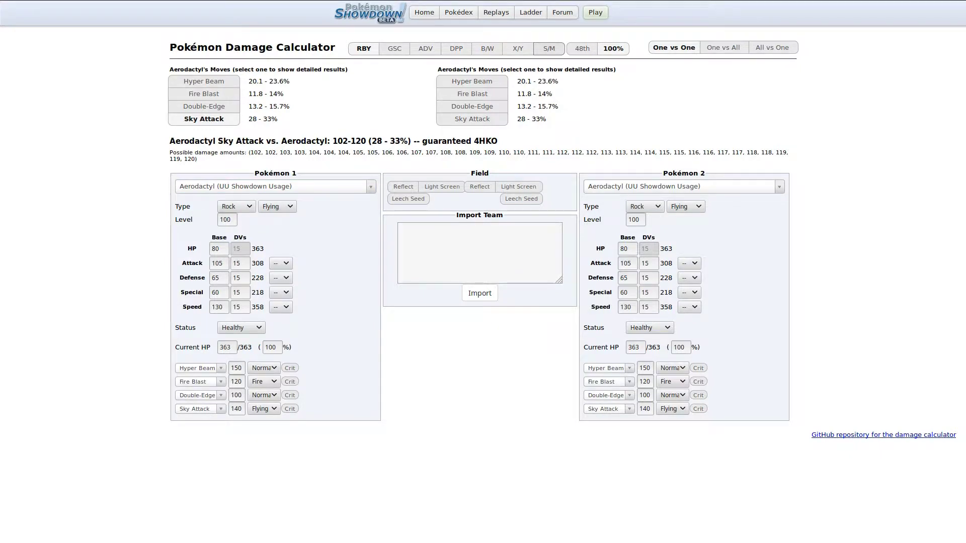
Set the calculator to the S/M generation and load Heracross-Mega's OU Wallbreaker set as Pokémon 1.
left_click(548, 48)
left_click(274, 180)
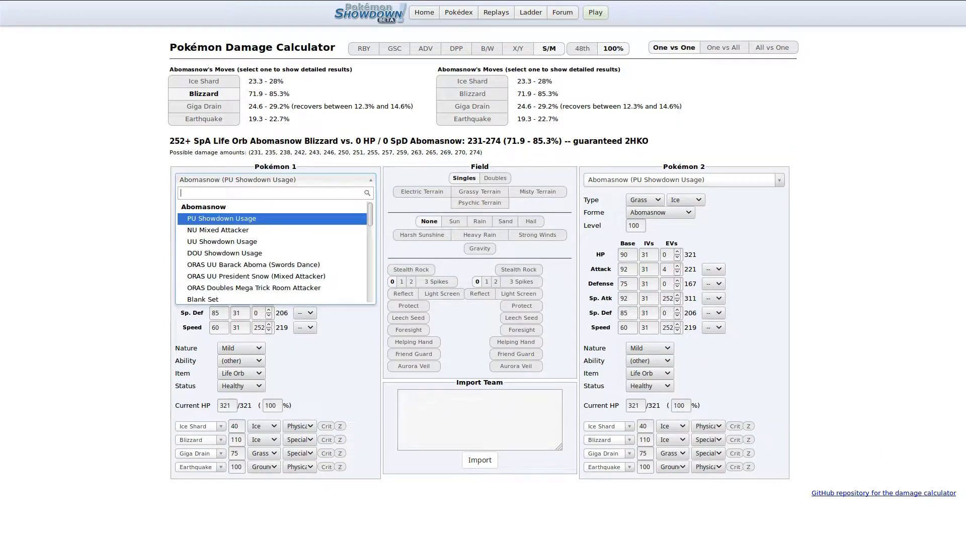
type("Heracross")
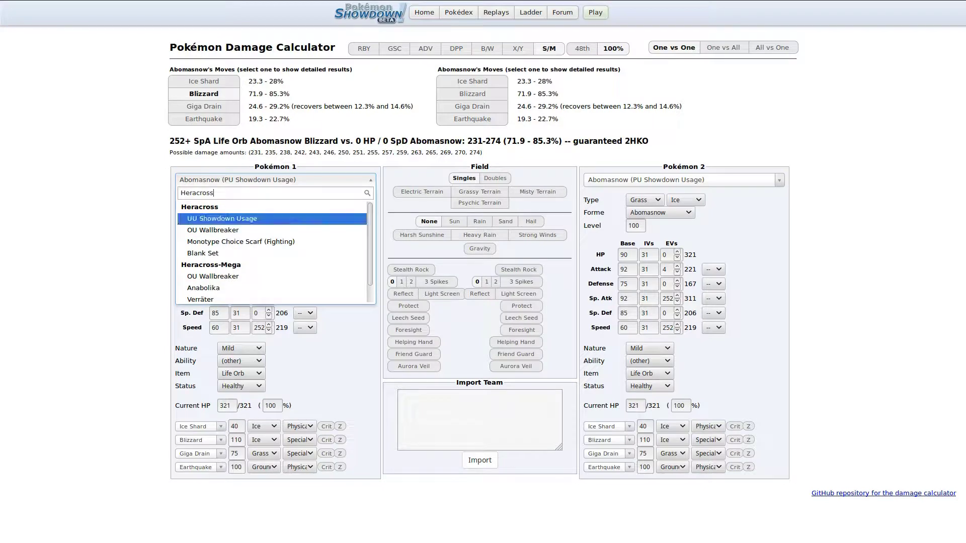
key("Down")
key("Down")
key("Down")
key("Down")
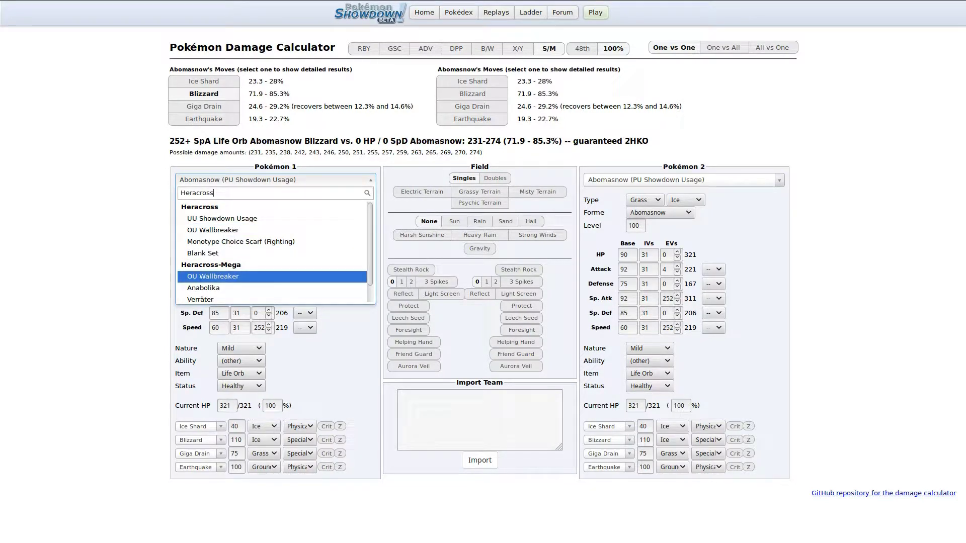
key("Return")
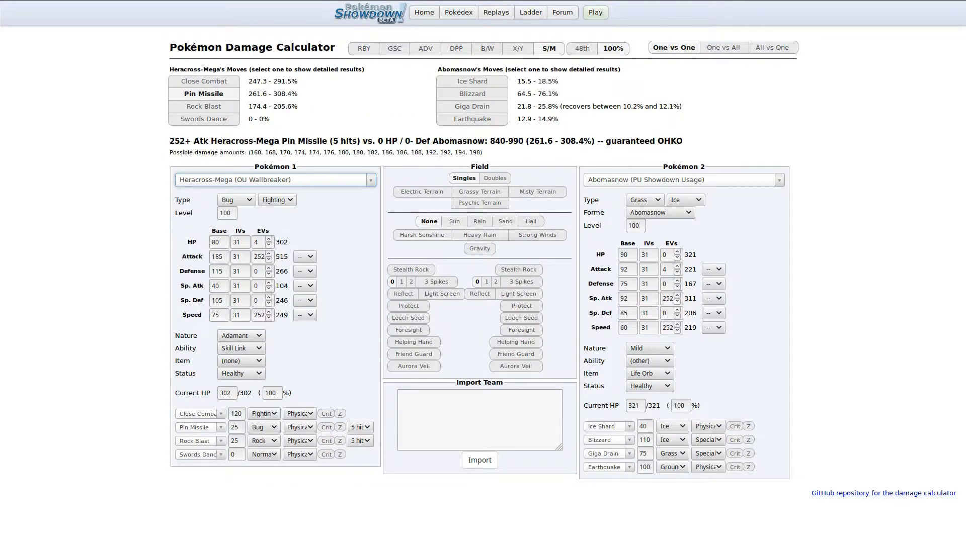
Calculate Heracross-Mega's damage against Sableye by loading its RU Physically Defensive set as Pokémon 2.
left_click(679, 180)
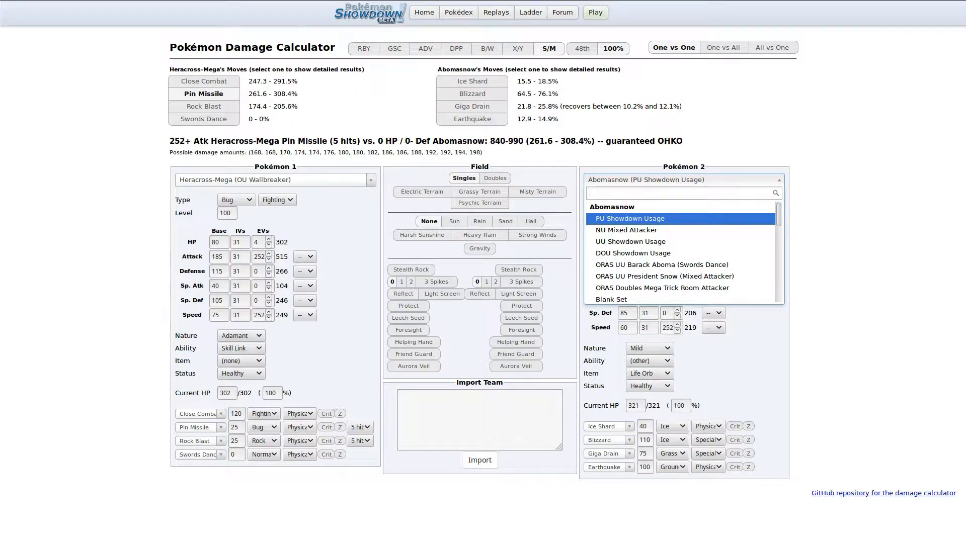
type("sa")
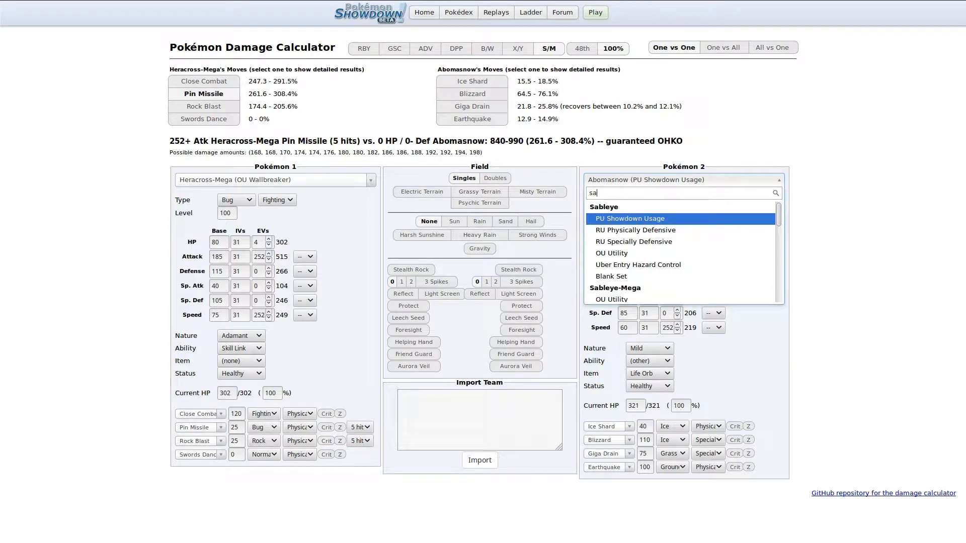
key("Down")
key("Return")
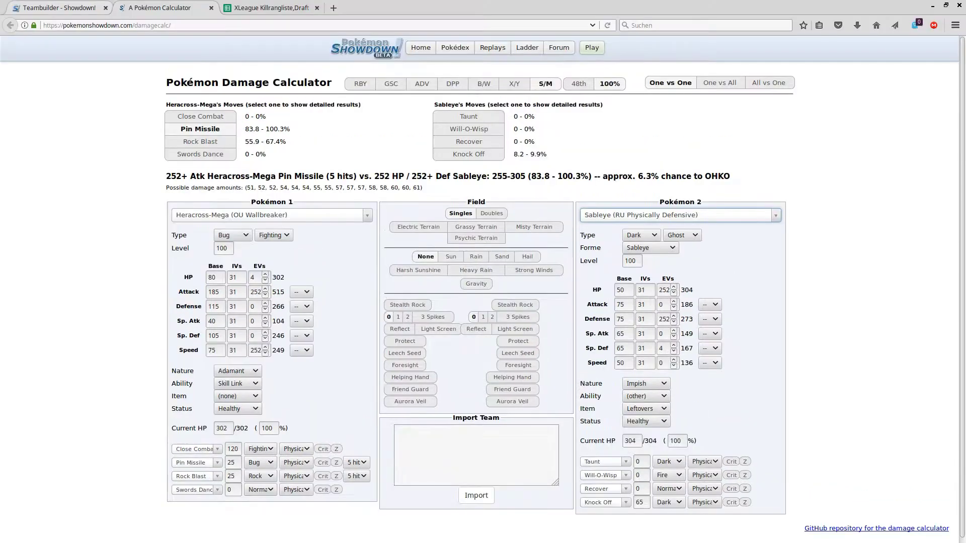
Return to the Teambuilder and view Heracross-Mega's EV stats and its available moves for the first slot.
left_click(59, 8)
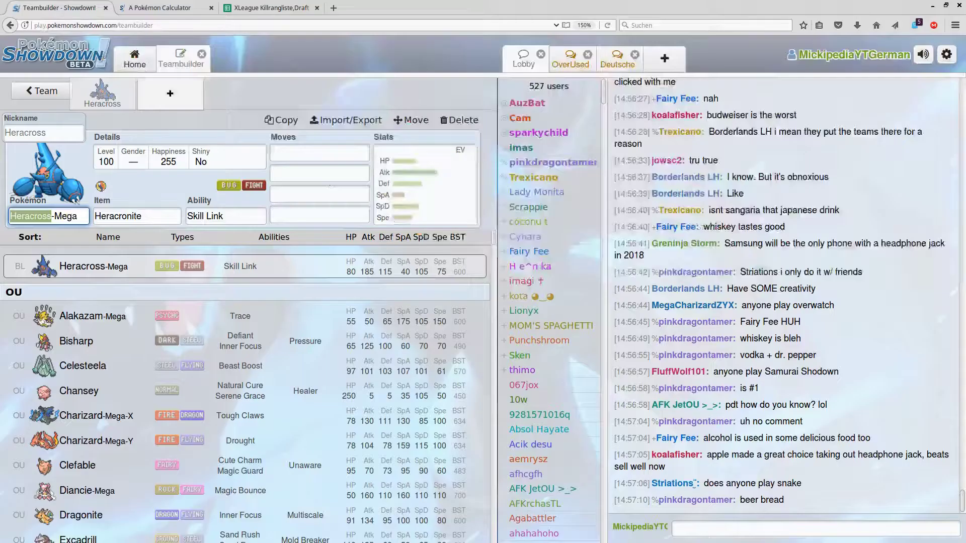
key("F11")
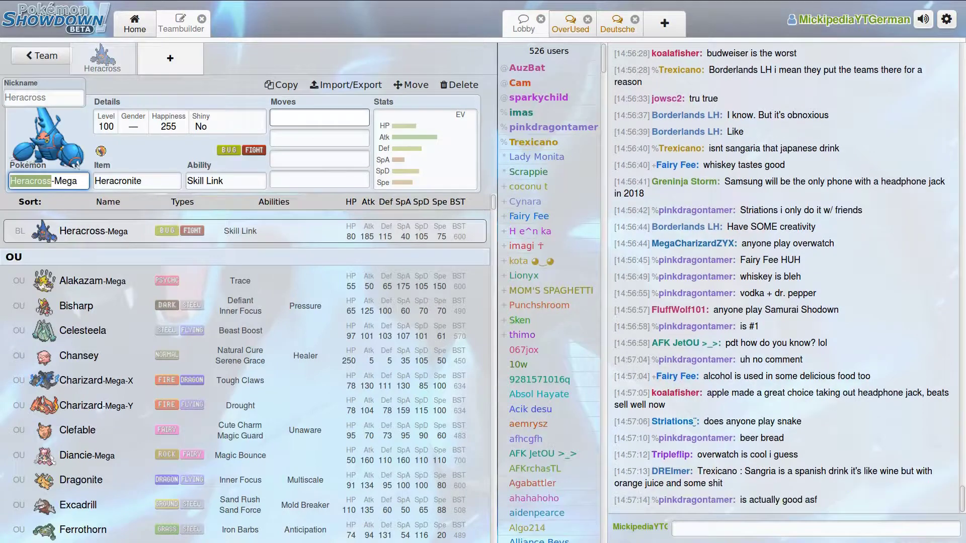
left_click(424, 148)
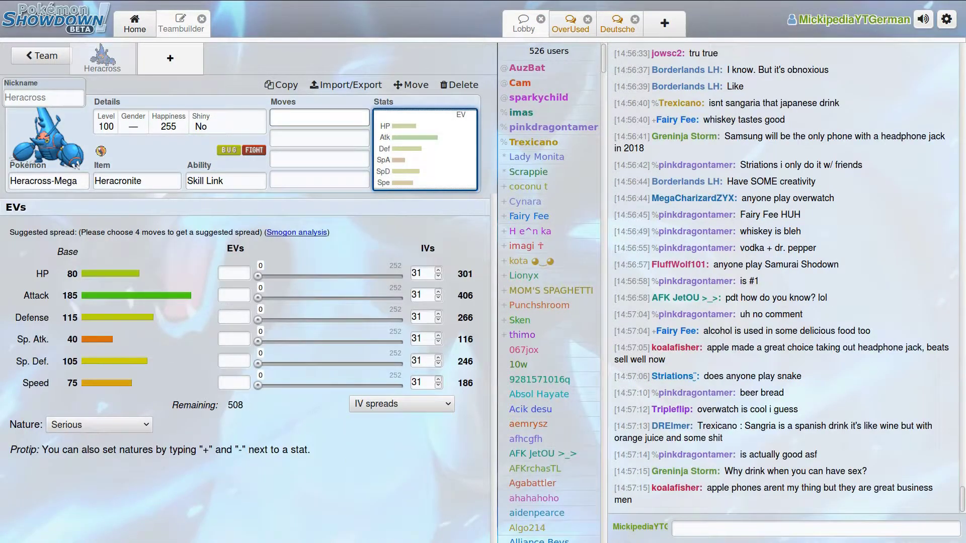
left_click(319, 118)
Switch to the draft spreadsheet and review the Howling Sealeos roster.
mouse_move(158, 1)
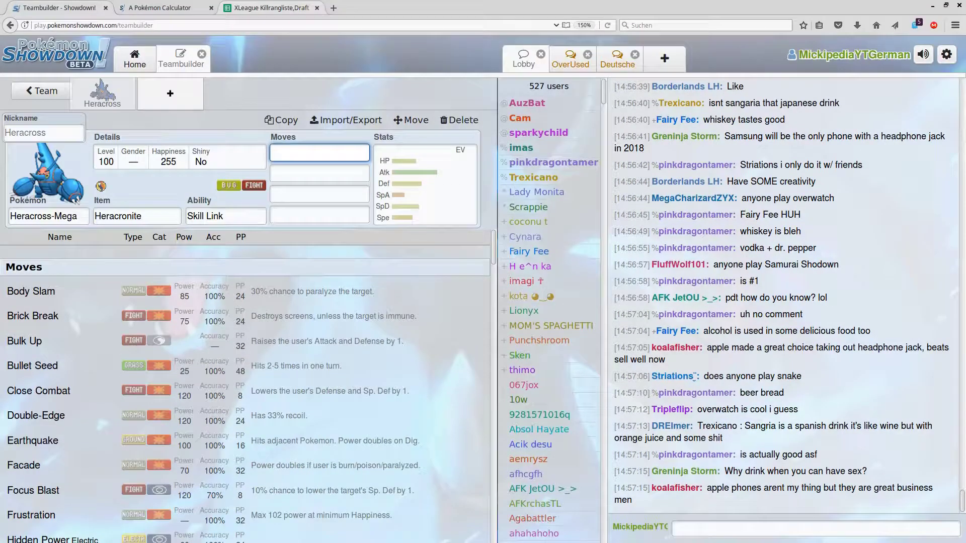
key("ctrl+3")
key("F11")
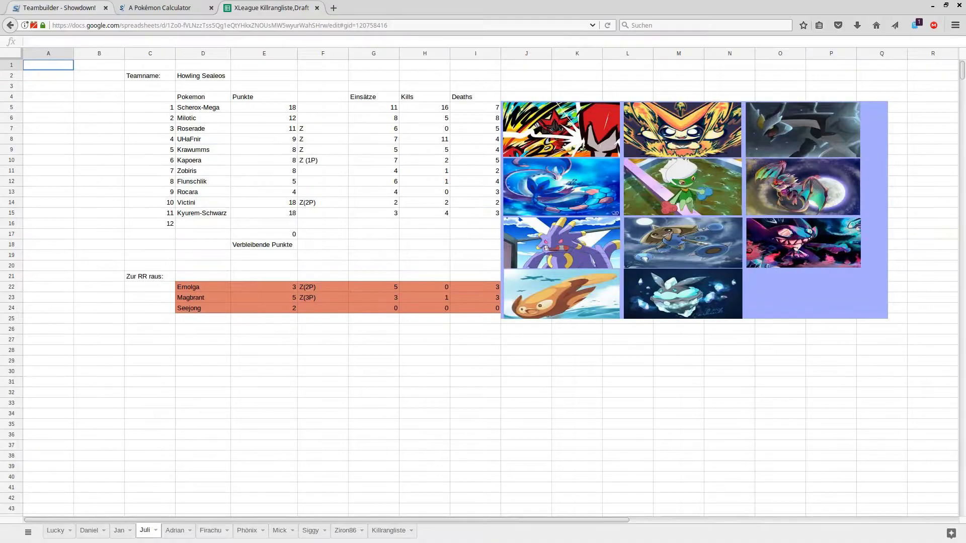
Switch to the Teambuilder and give Heracross-Mega the moves Close Combat, Pin Missile and Bullet Seed.
left_click(60, 7)
type("Close Combat")
key("Return")
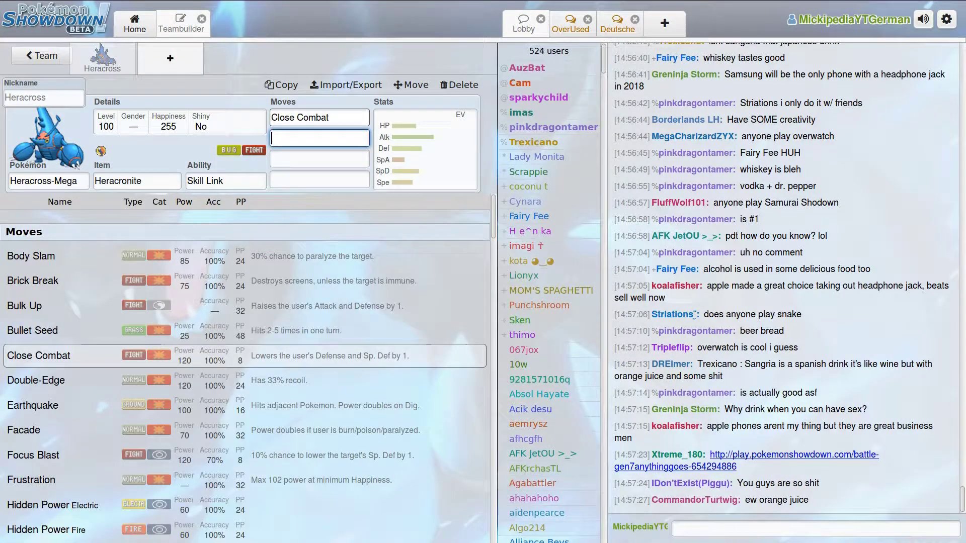
type("pin")
key("Return")
type("bull")
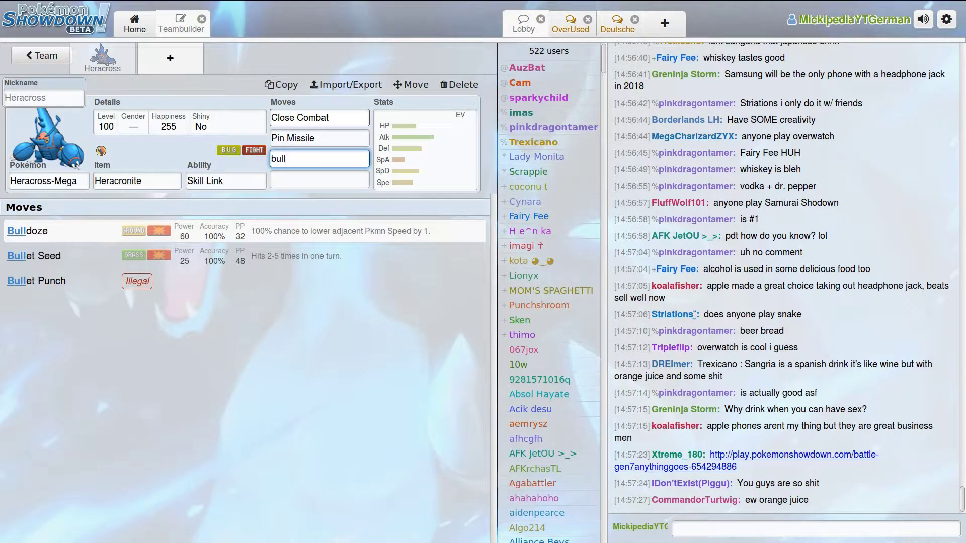
key("Down")
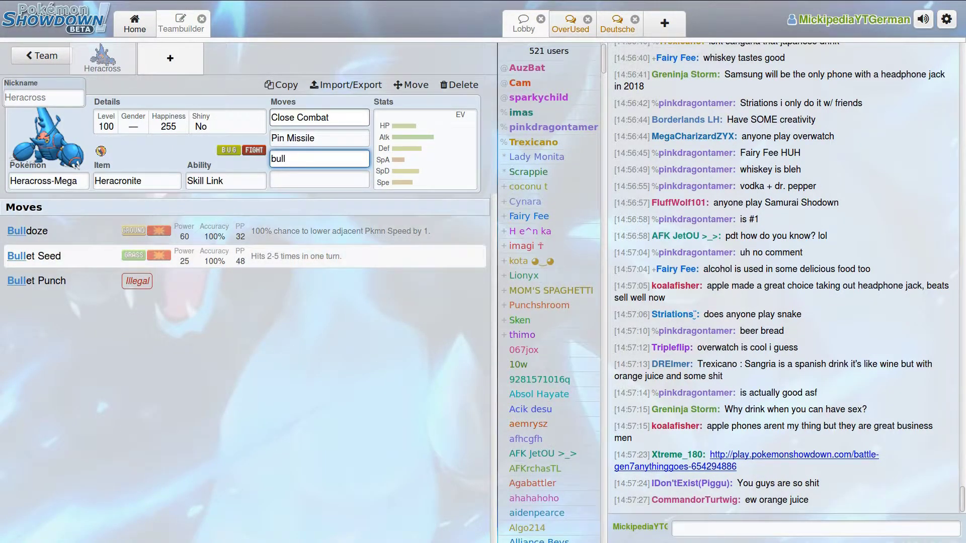
key("Return")
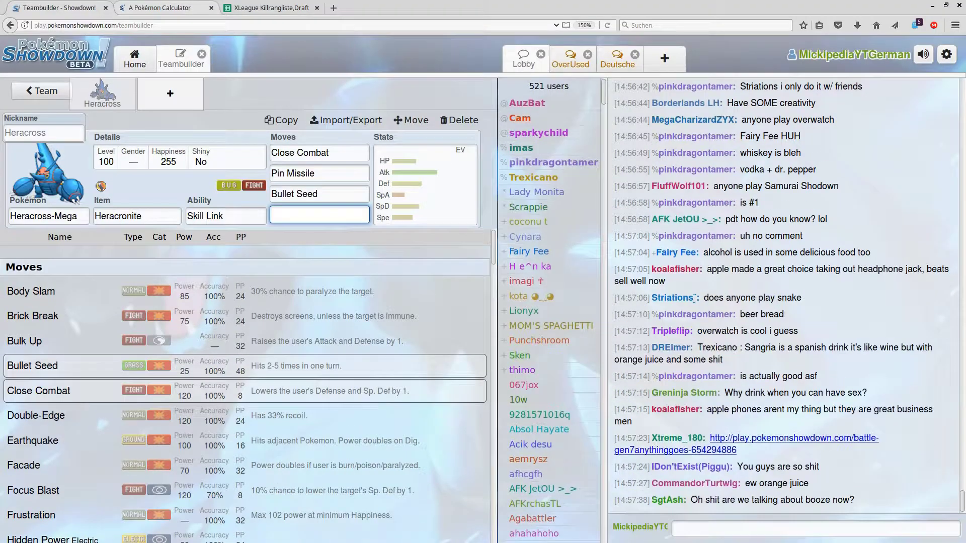
Switch to the damage calculator and load Milotic's RU Defensive set as Pokémon 2.
left_click(258, 7)
key("Down")
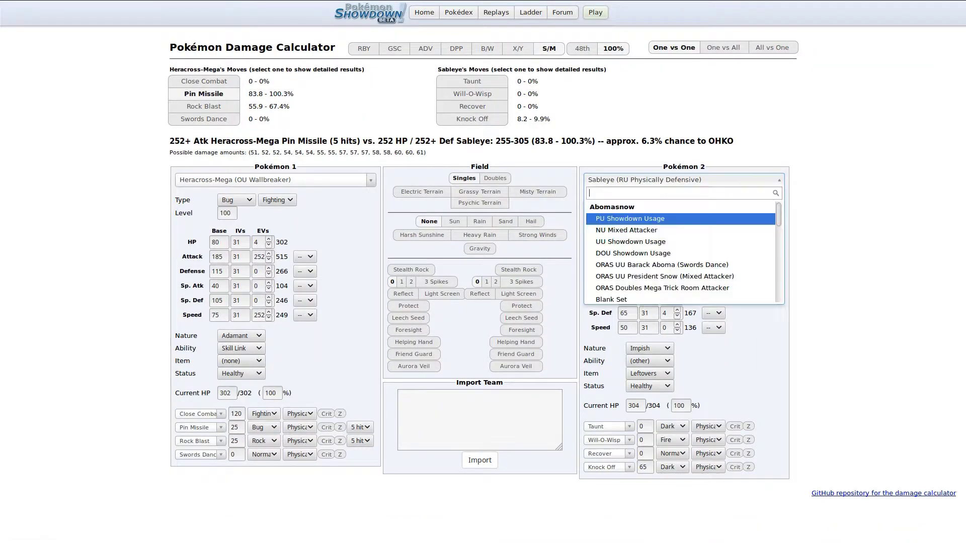
type("milo")
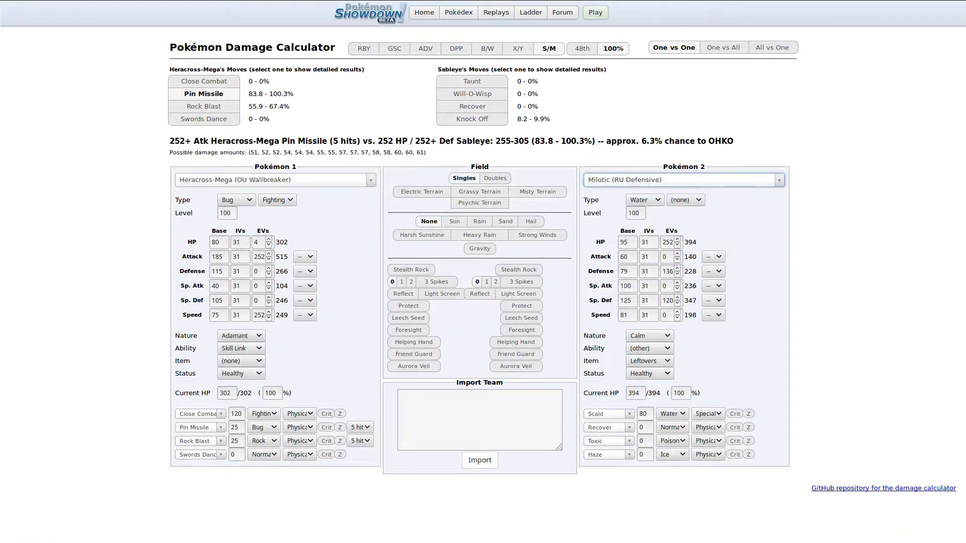
key("Return")
Set Milotic's Defense EVs to 252 and its nature to Bold.
double_click(669, 271)
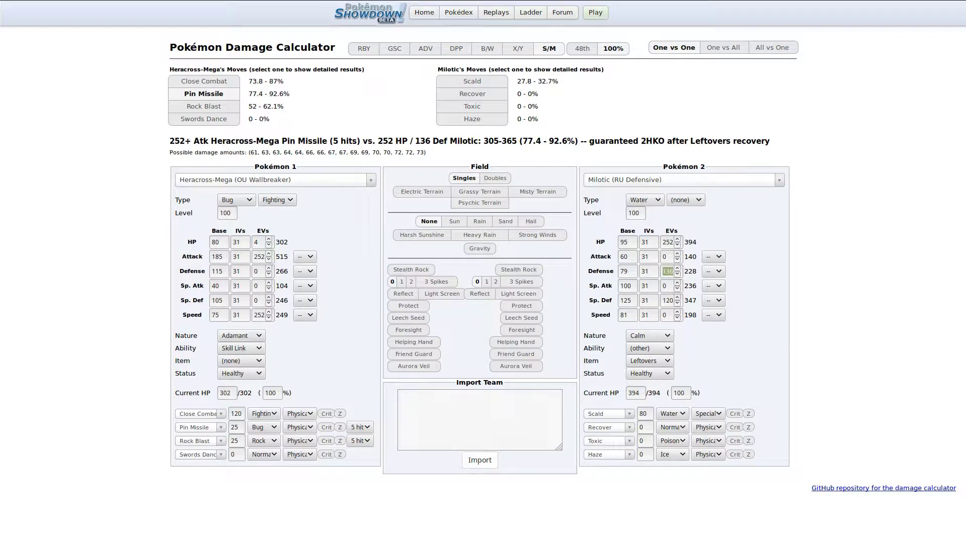
type("252")
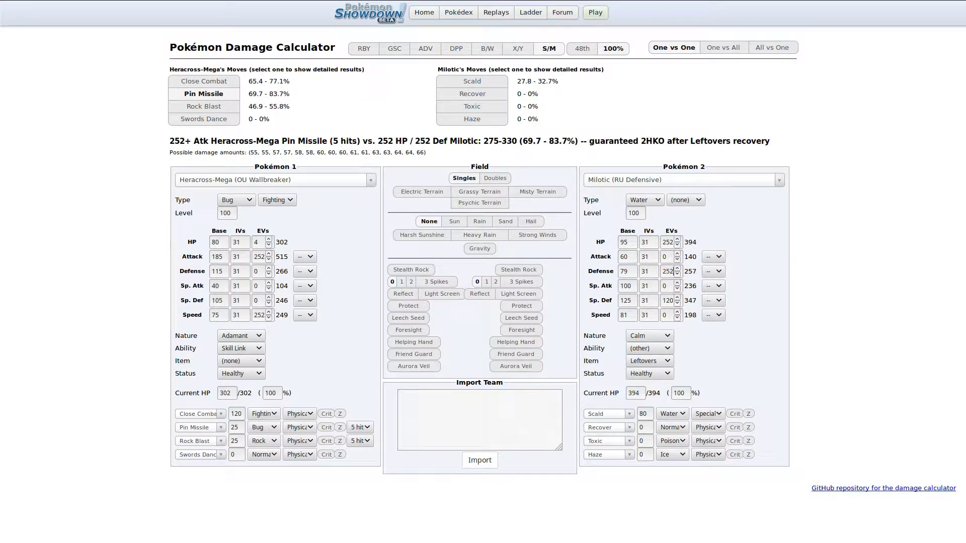
left_click(649, 335)
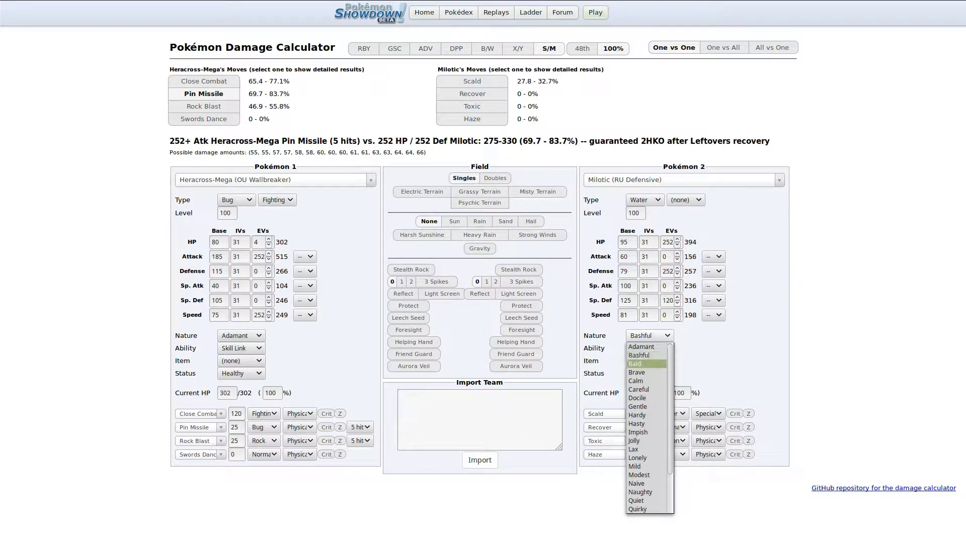
left_click(646, 363)
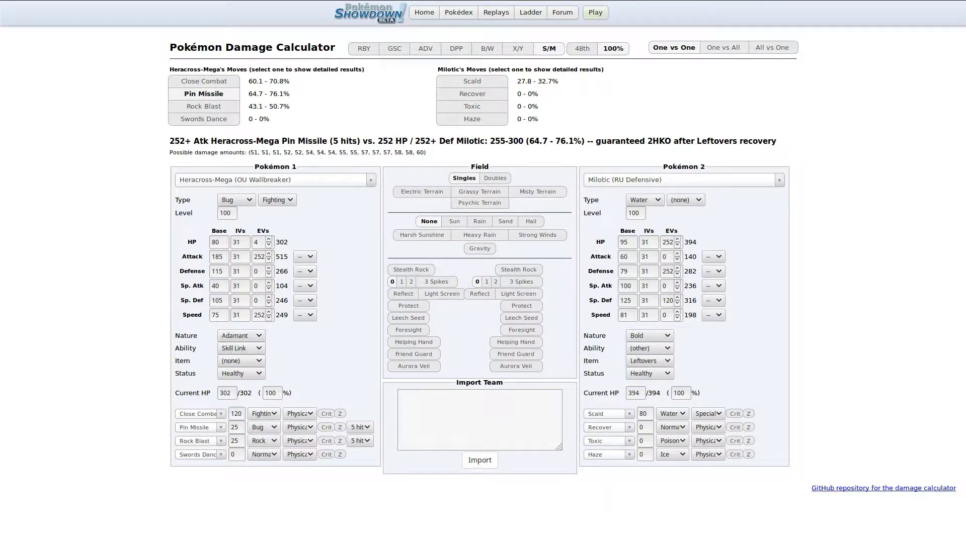
Replace Heracross-Mega's Rock Blast with Bullet Seed in the calculator.
left_click(199, 441)
type("bull")
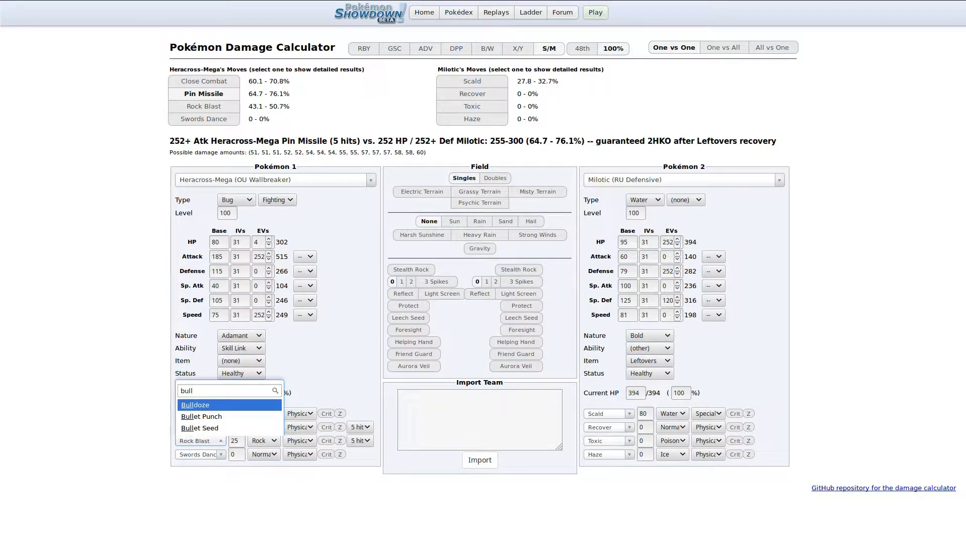
left_click(211, 428)
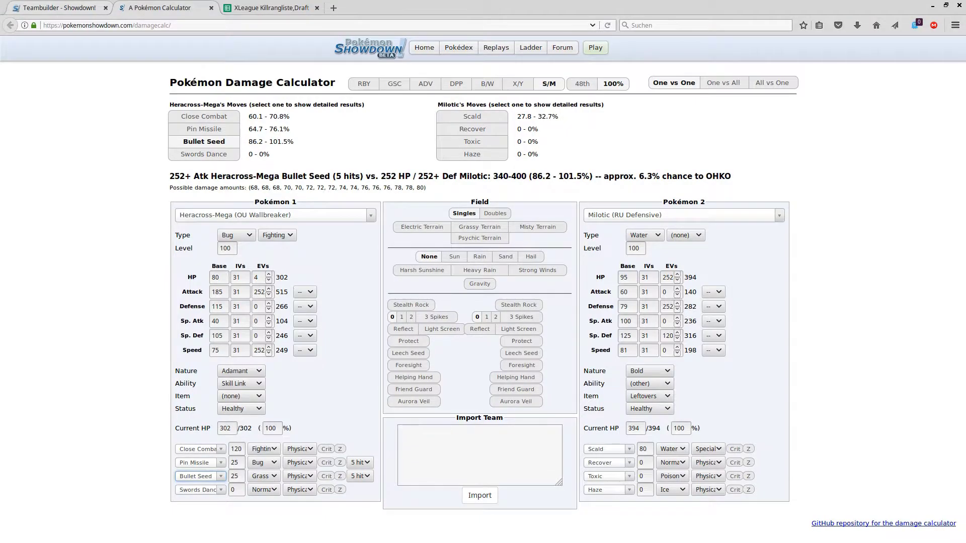
Check the Howling Sealeos roster in the league spreadsheet and load Noivern's RU Life Orb set as Pokémon 2 in the damage calculator.
left_click(65, 7)
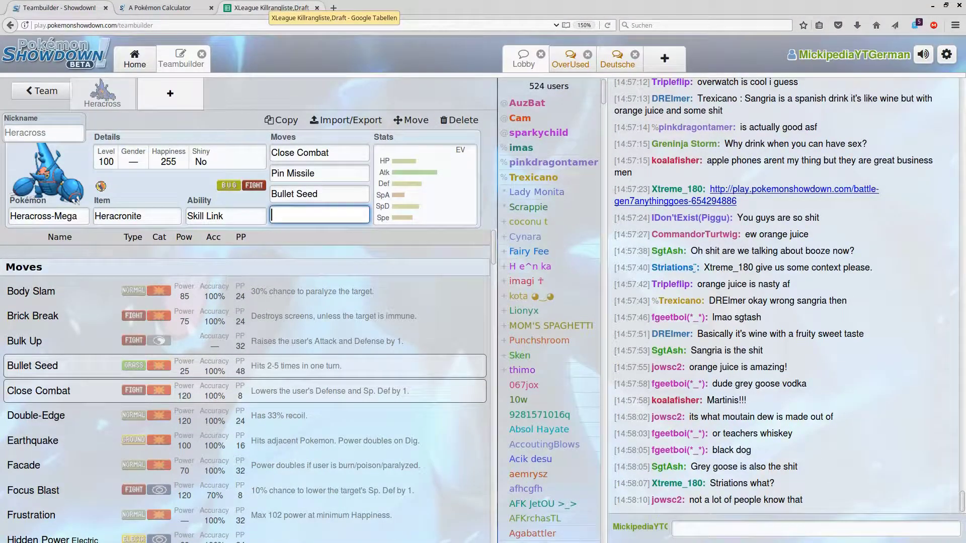
left_click(266, 8)
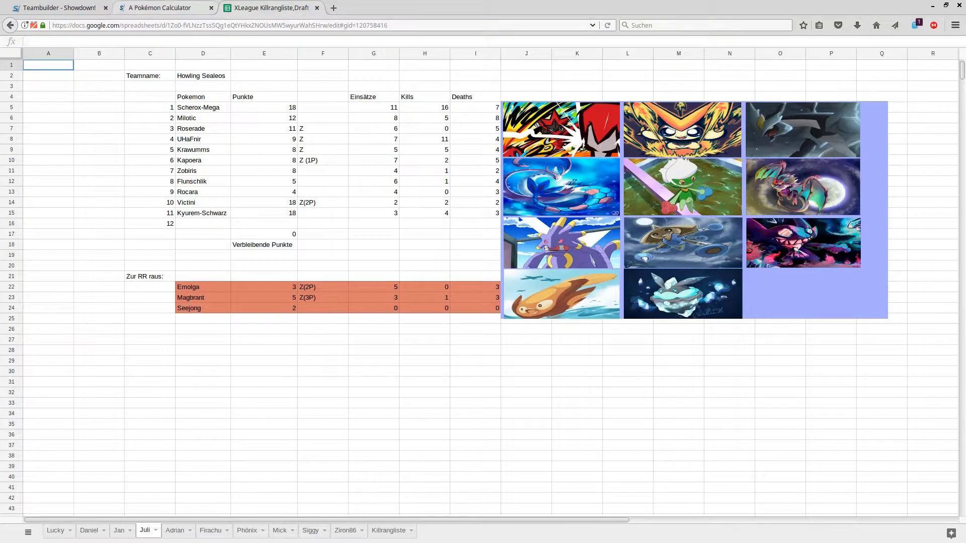
left_click(161, 8)
left_click(683, 179)
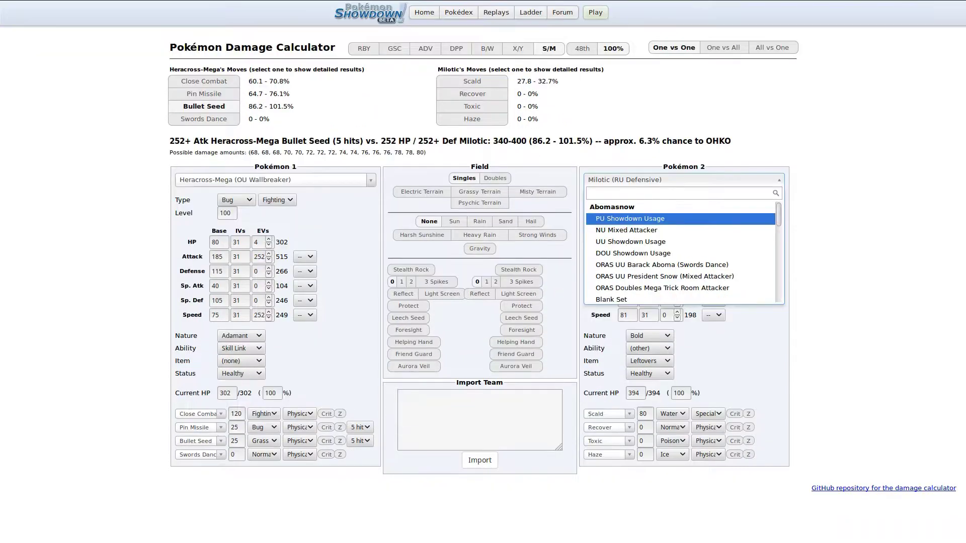
type("noiv")
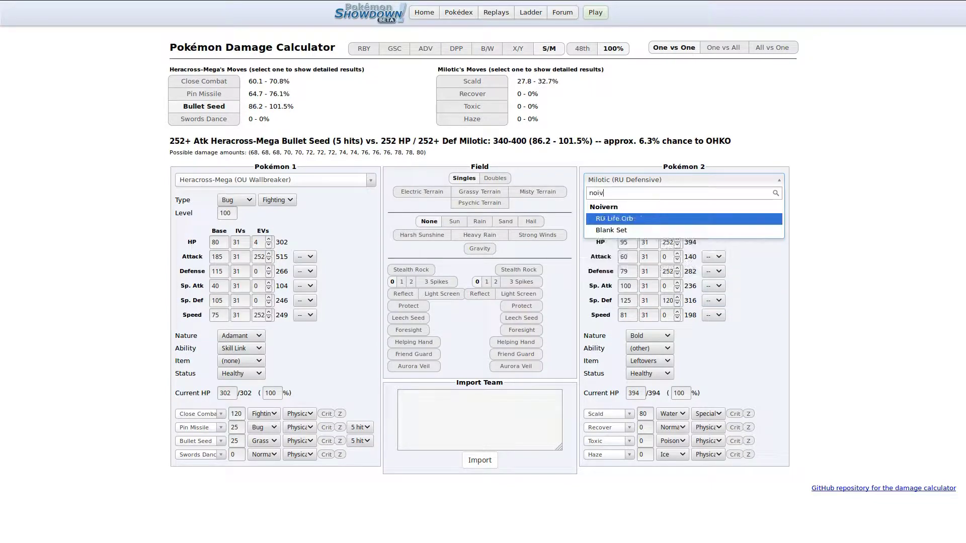
key("Return")
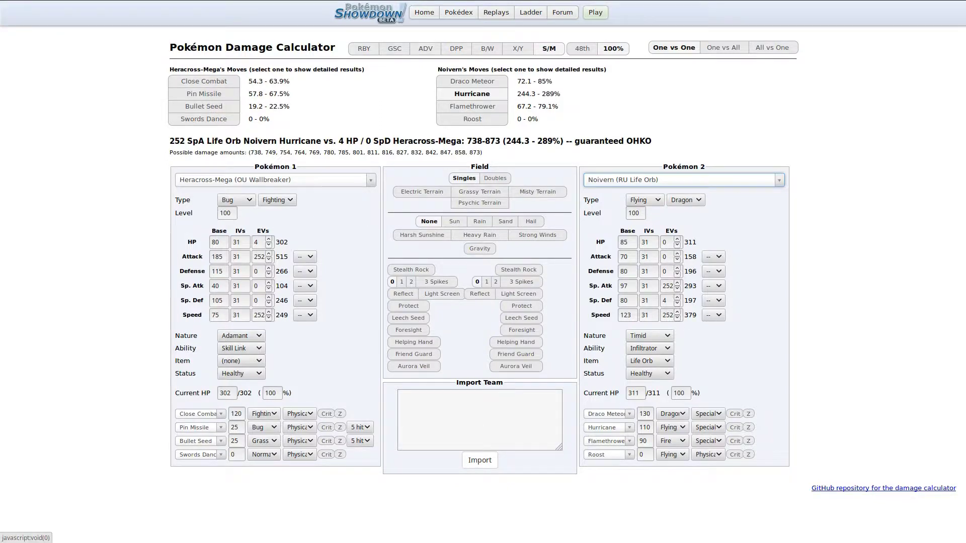
Load Scizor's UU Bulky Swords Dance set as Pokémon 2.
left_click(683, 180)
type("scizo")
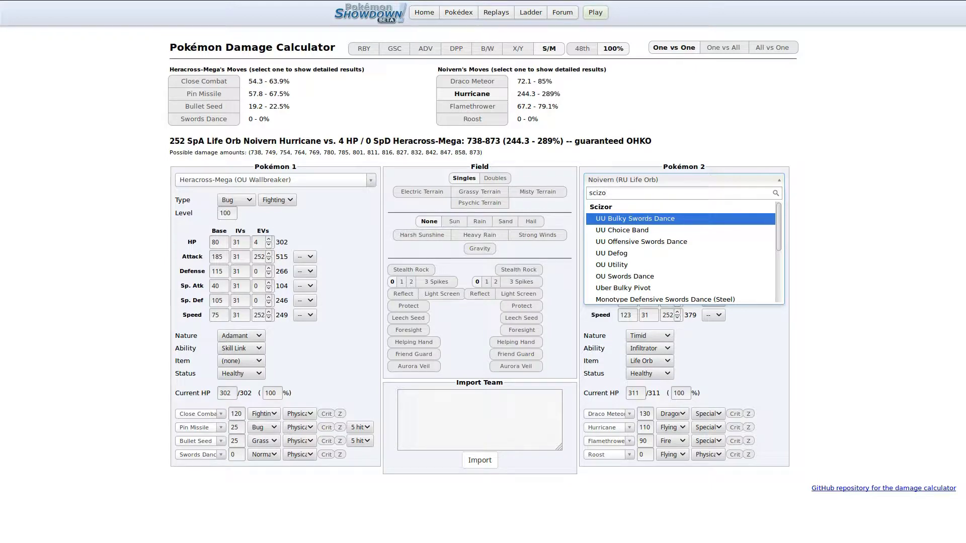
key("Return")
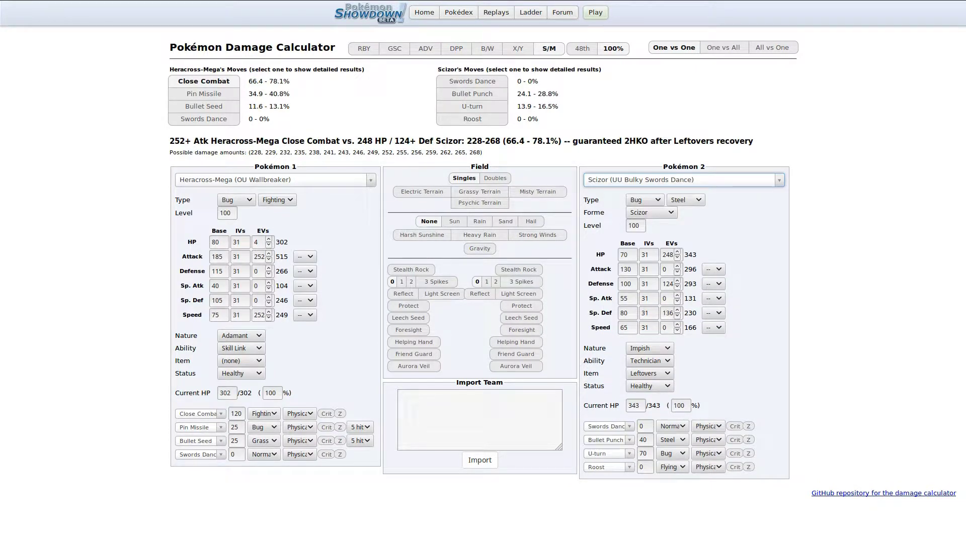
Set Scizor's HP and Defense EVs to 252 each and its nature to Bold.
left_click(677, 252)
double_click(667, 284)
type("151")
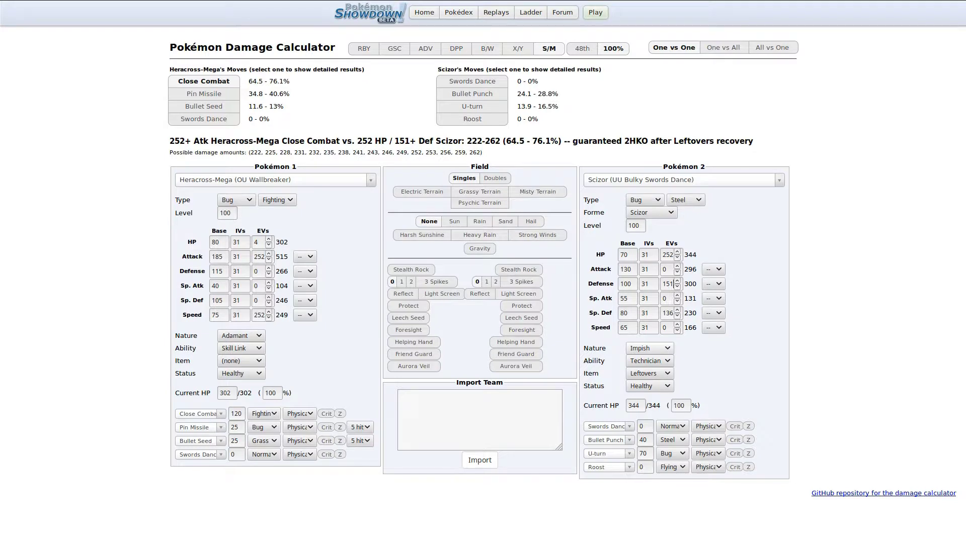
left_click(649, 348)
type("bo")
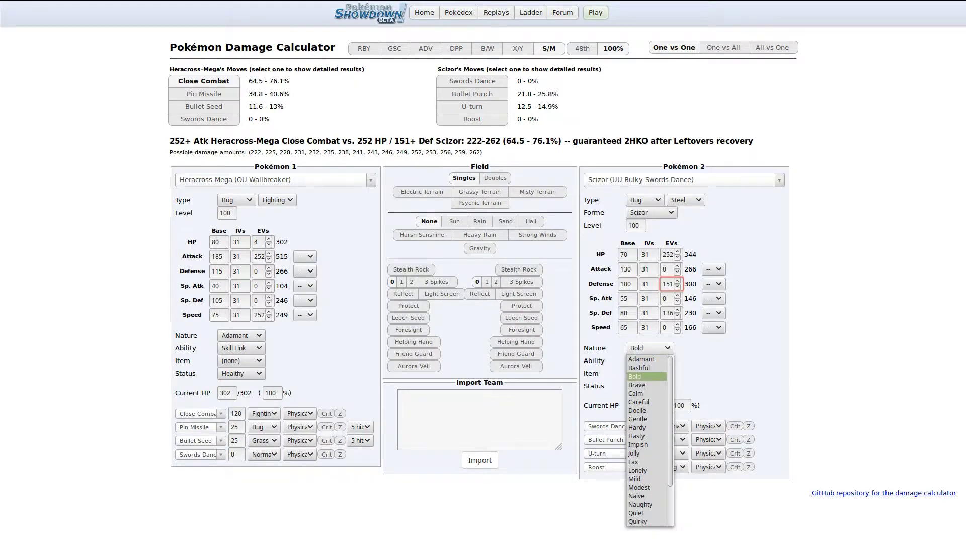
key("Return")
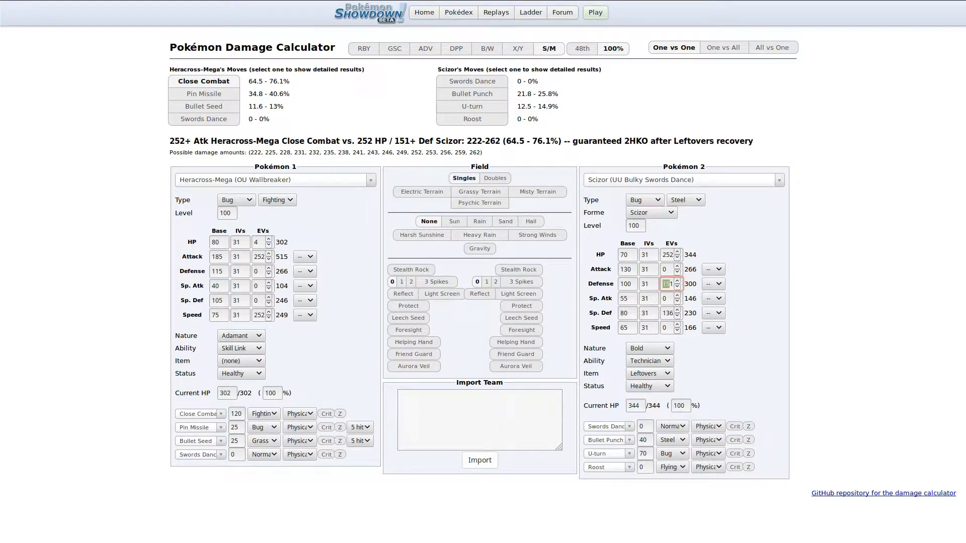
double_click(667, 283)
type("252")
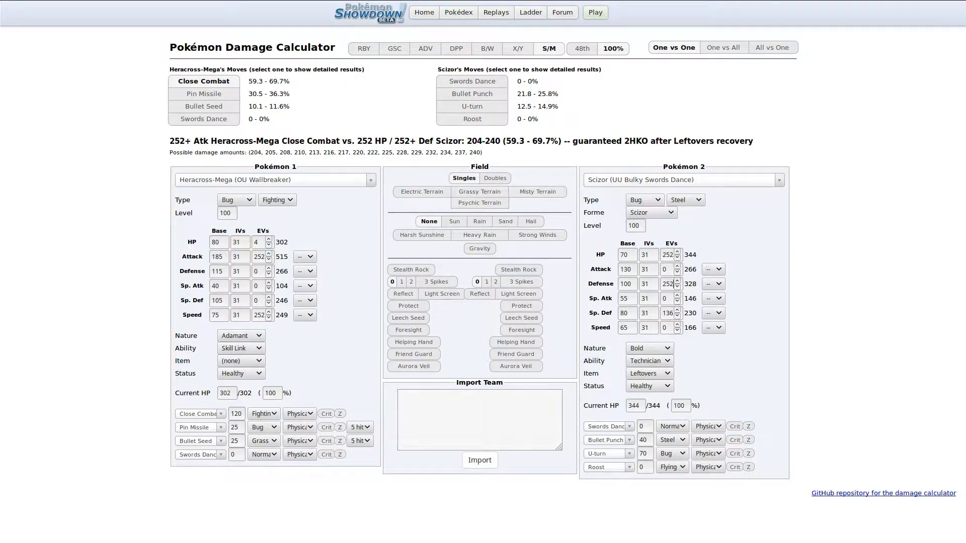
Lower Heracross-Mega's Defense stage to -1 and give Scizor 252 Attack EVs with an Adamant nature.
left_click(304, 271)
left_click(305, 345)
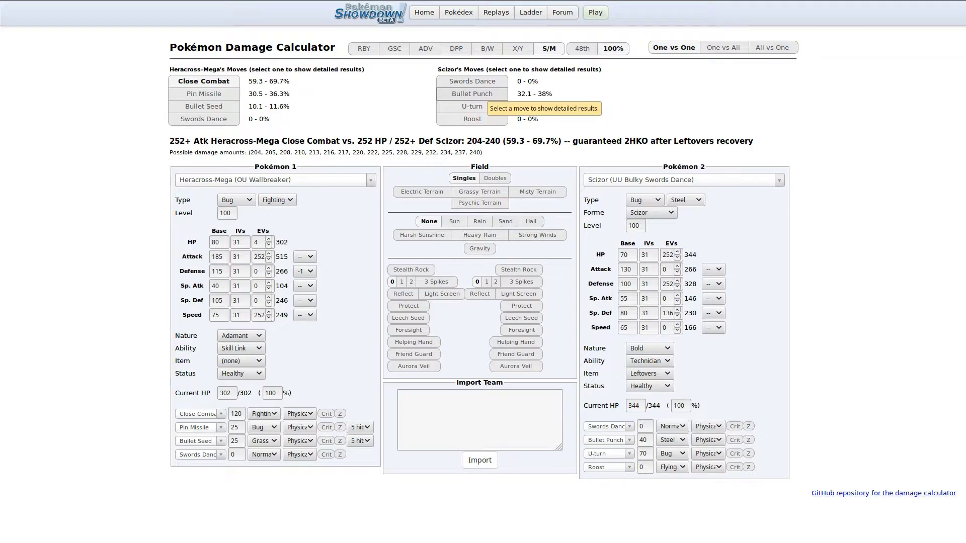
double_click(664, 269)
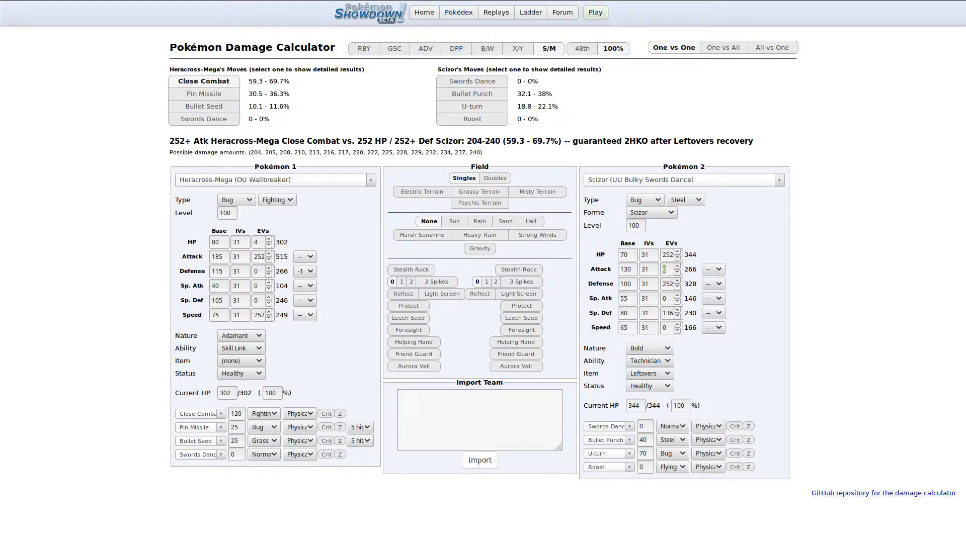
type("252")
left_click(648, 348)
left_click(646, 359)
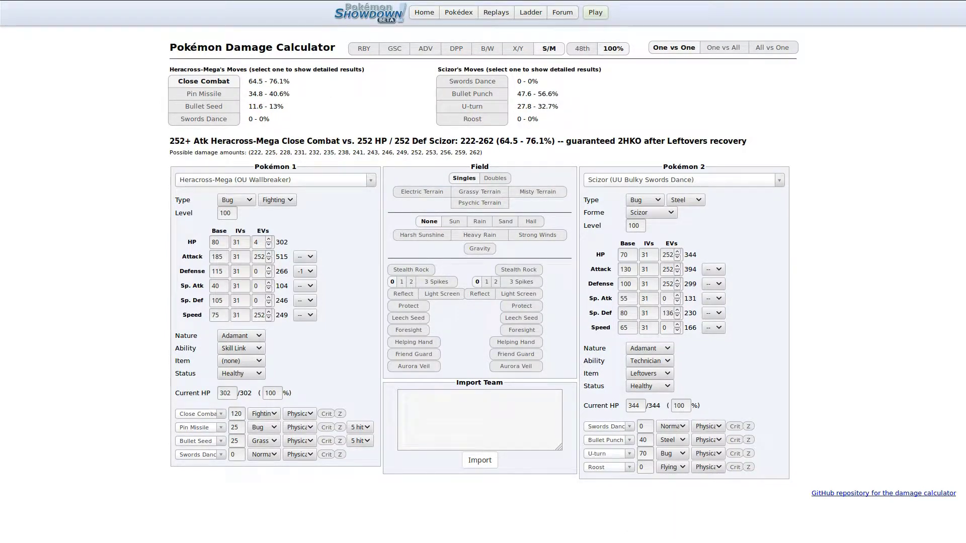
Load Milotic's RU Defensive set as Pokémon 2 again in place of Scizor.
mouse_move(64, 1)
left_click(684, 180)
type("mil")
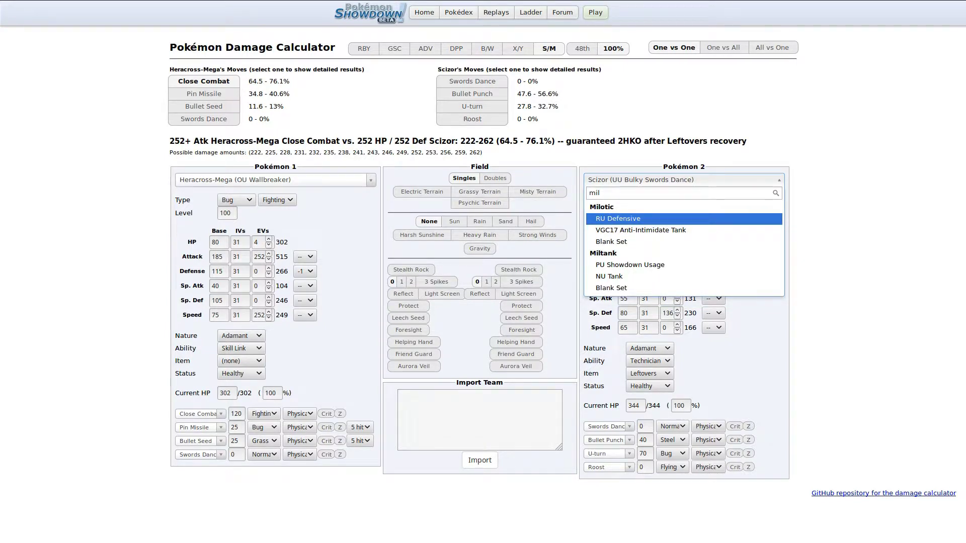
key("Return")
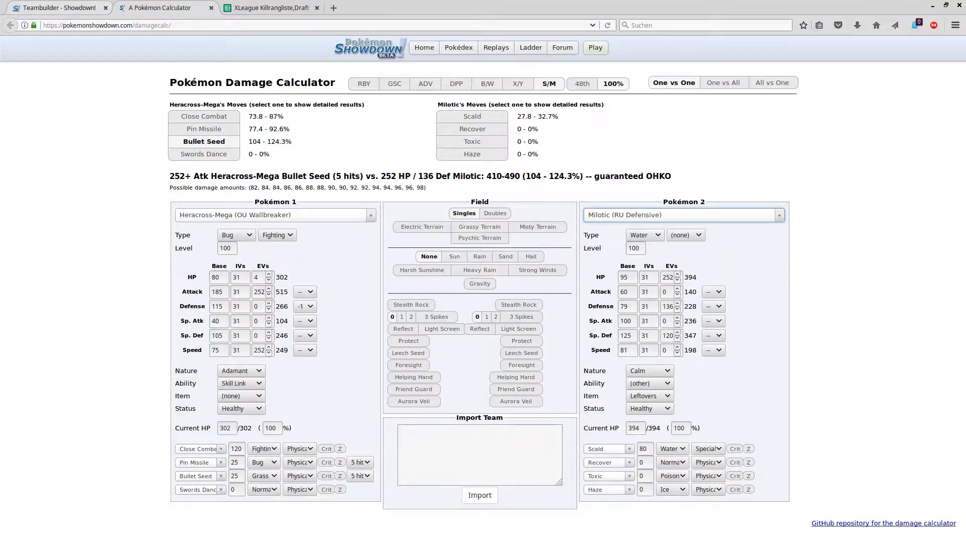
Switch to the Teambuilder and look through Heracross-Mega's move list for a fourth move.
left_click(59, 7)
key("F11")
scroll(246, 352, "down", 10)
scroll(247, 352, "down", 4)
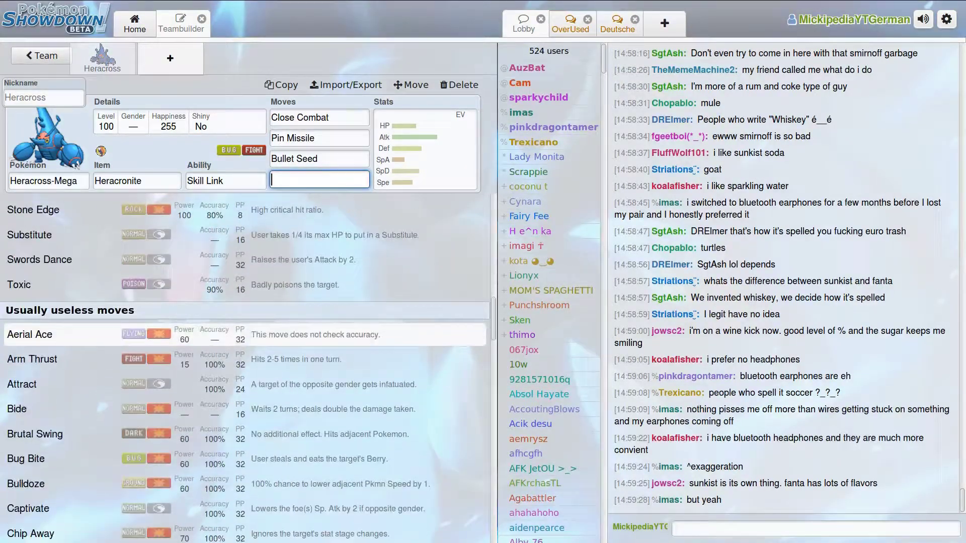
scroll(246, 352, "up", 6)
scroll(246, 356, "up", 7)
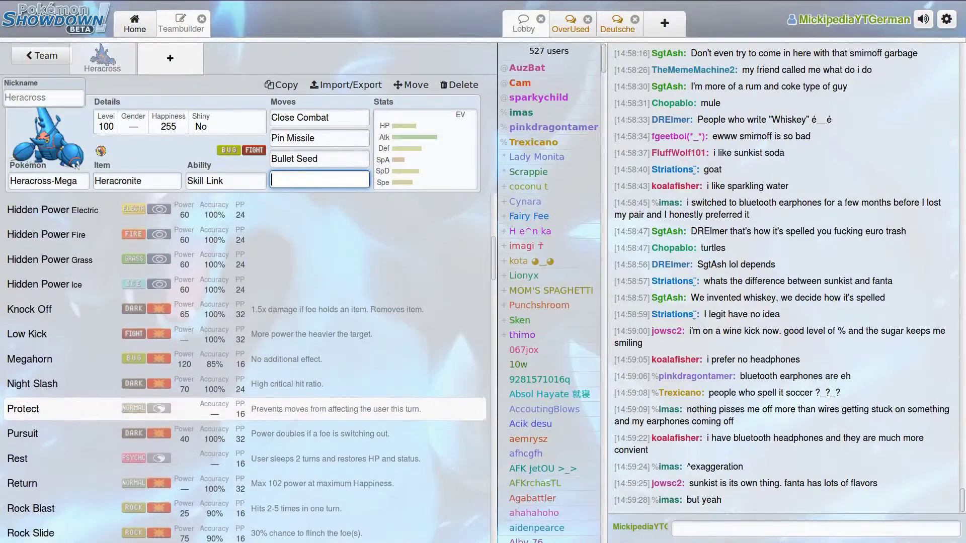
scroll(246, 347, "down", 10)
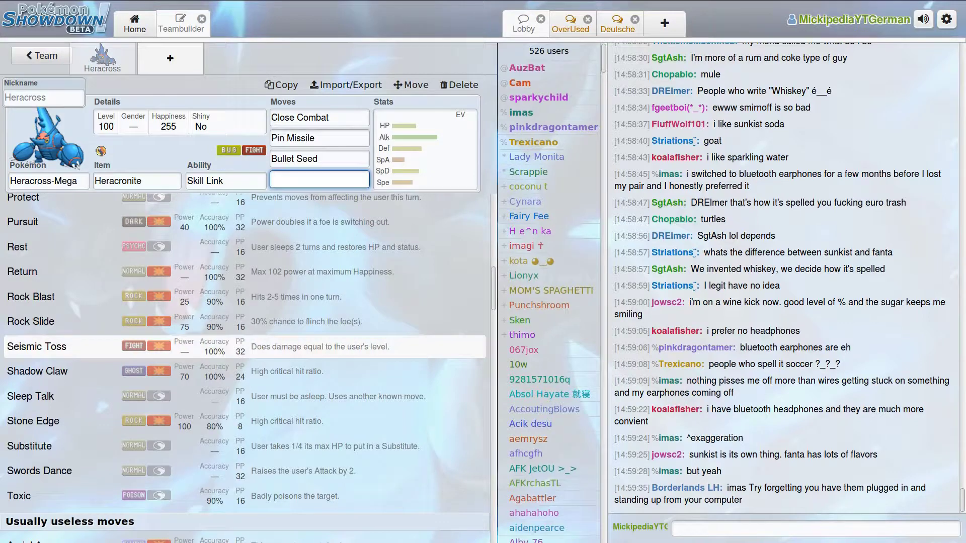
scroll(246, 372, "up", 3)
scroll(247, 352, "up", 5)
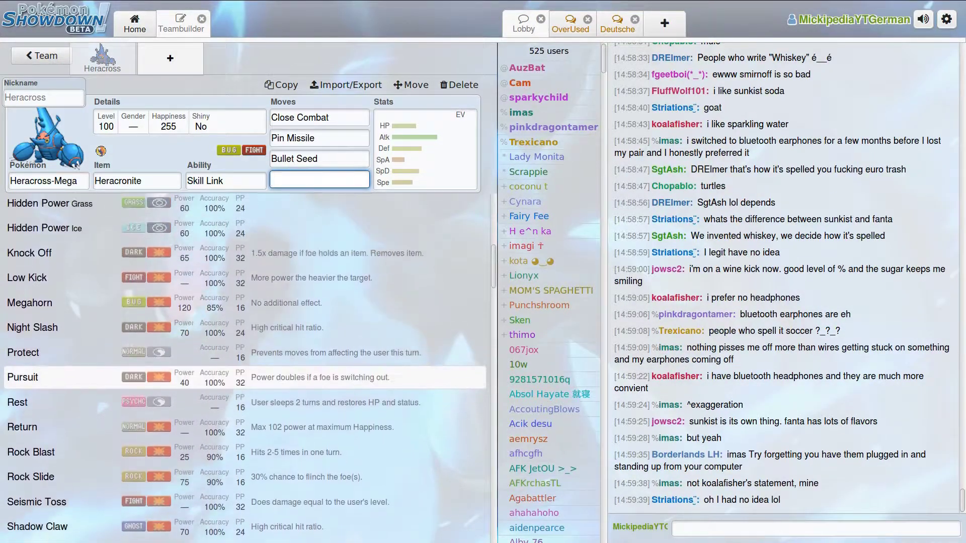
scroll(244, 351, "up", 3)
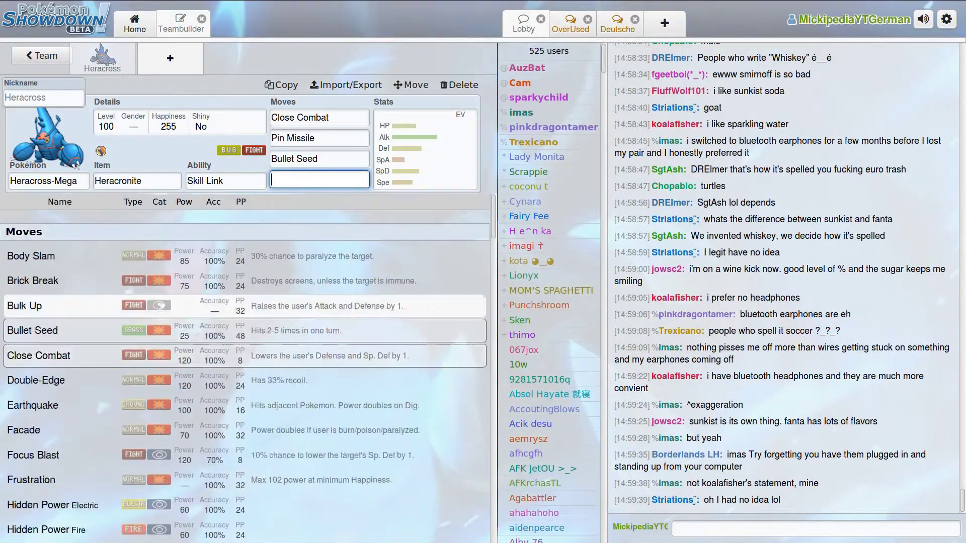
Add a new empty Pokémon slot after Heracross and open the Die Wüstengangster roster in the league spreadsheet.
left_click(170, 58)
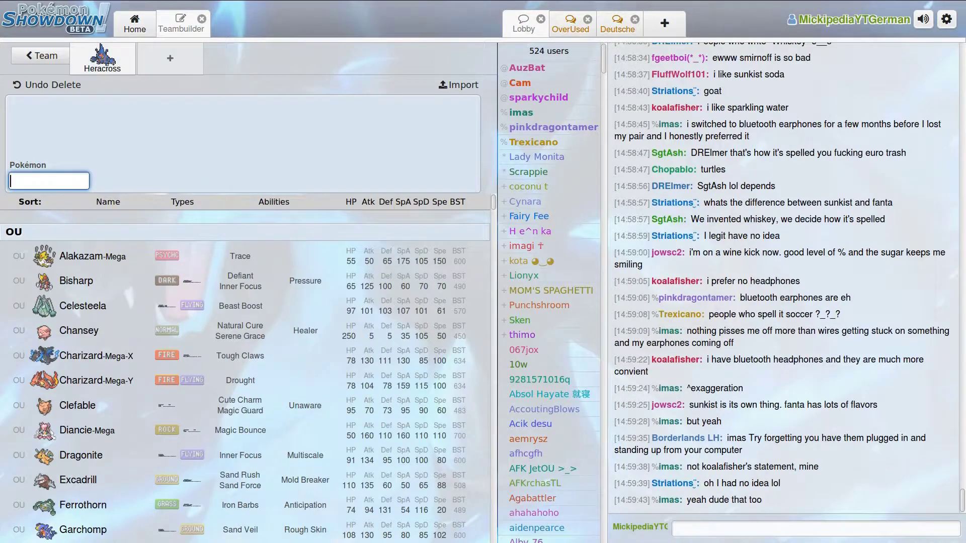
key("F11")
left_click(271, 8)
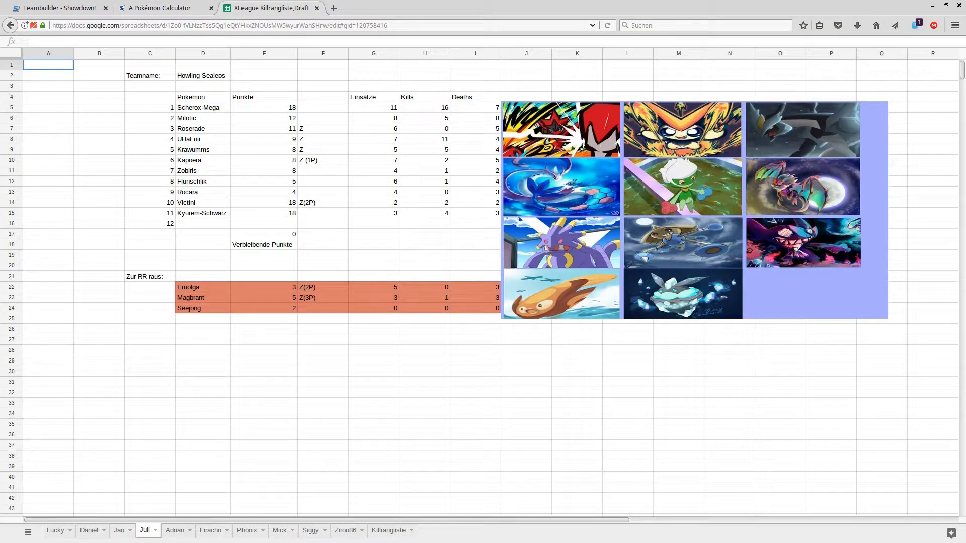
key("F11")
left_click(279, 530)
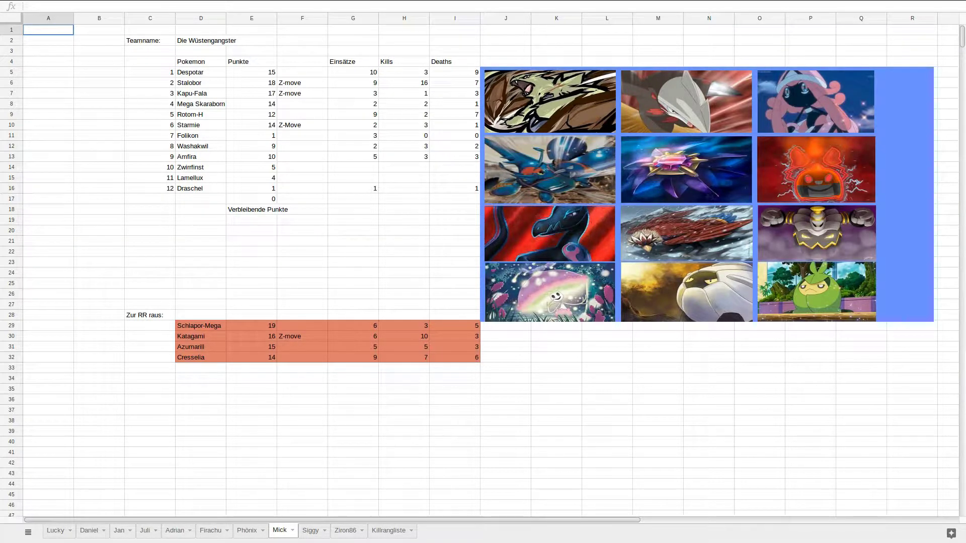
key("F11")
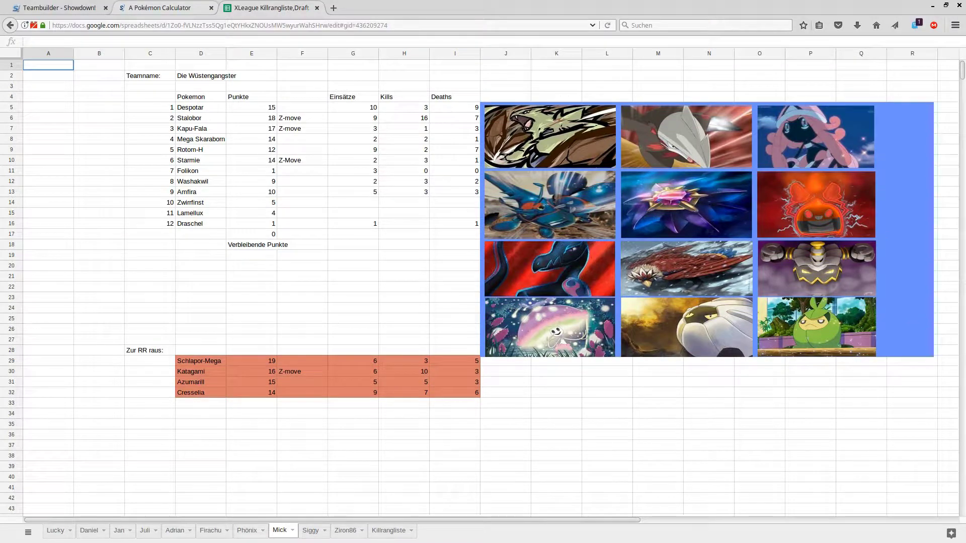
Switch to the damage calculator and load Tyranitar's OU Choice Band set as Pokémon 1.
left_click(156, 8)
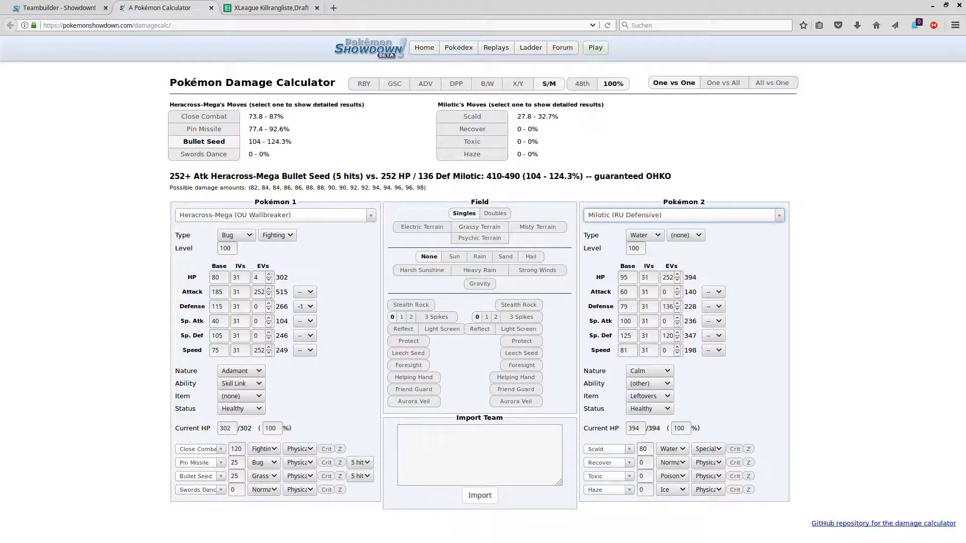
key("F11")
left_click(274, 180)
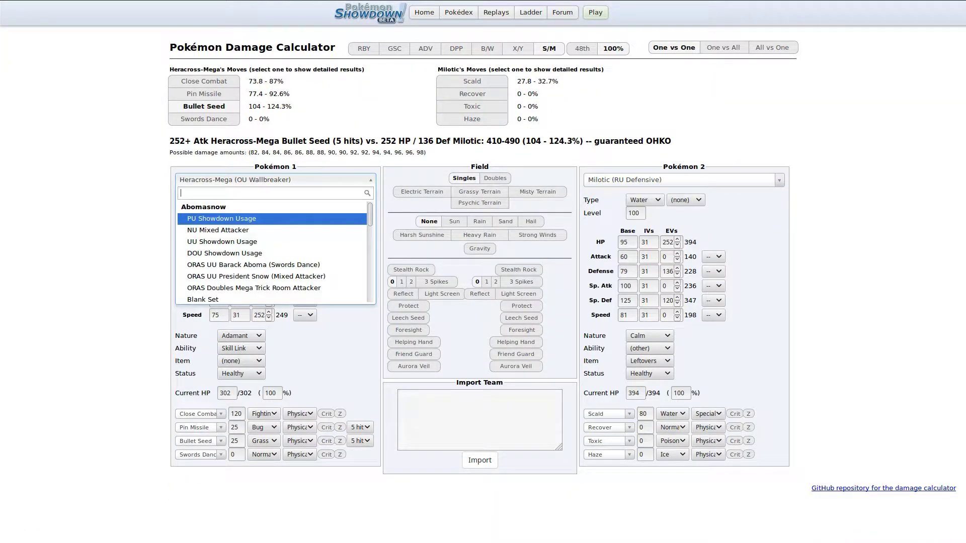
type("tyra")
scroll(272, 251, "down", 5)
scroll(274, 252, "up", 5)
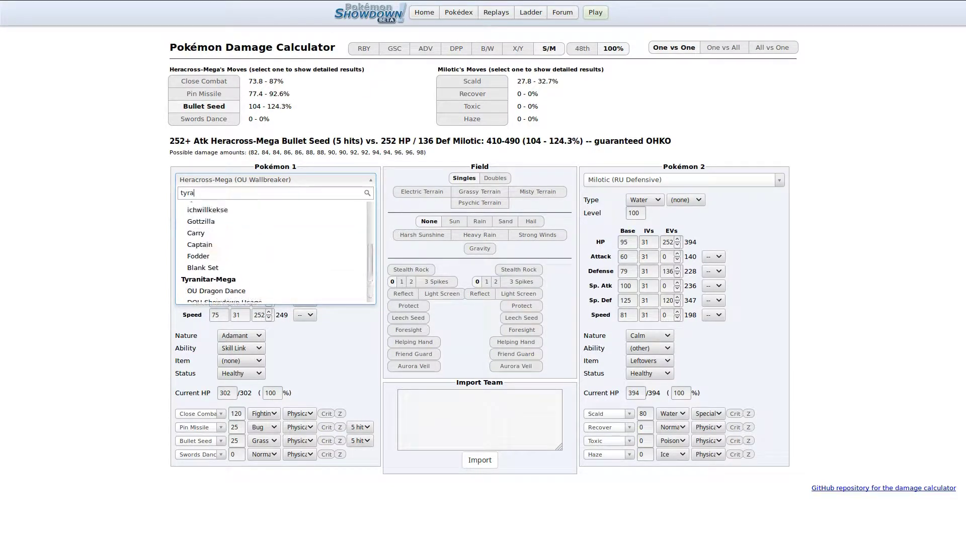
left_click(272, 219)
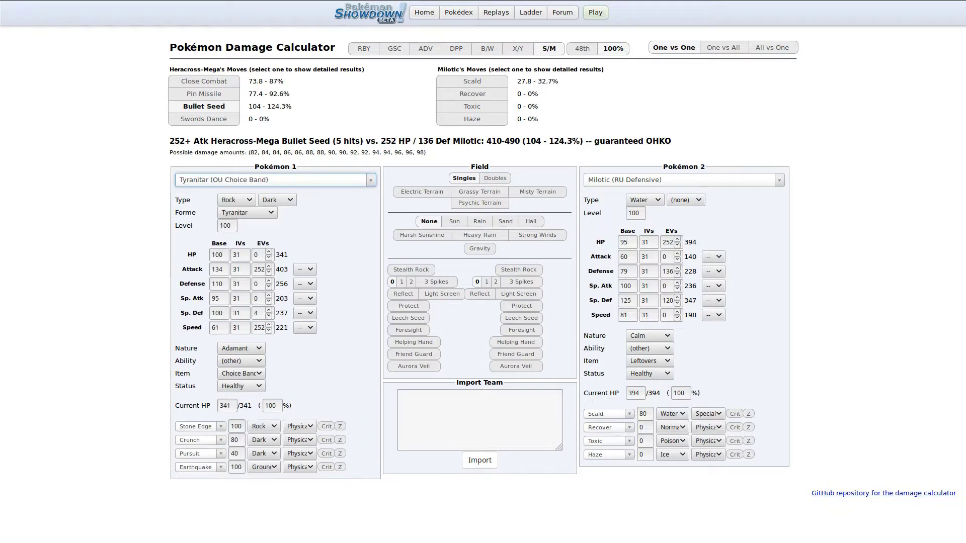
Load Kyurem-Black's OU All-out Attacker set as Pokémon 2.
left_click(684, 180)
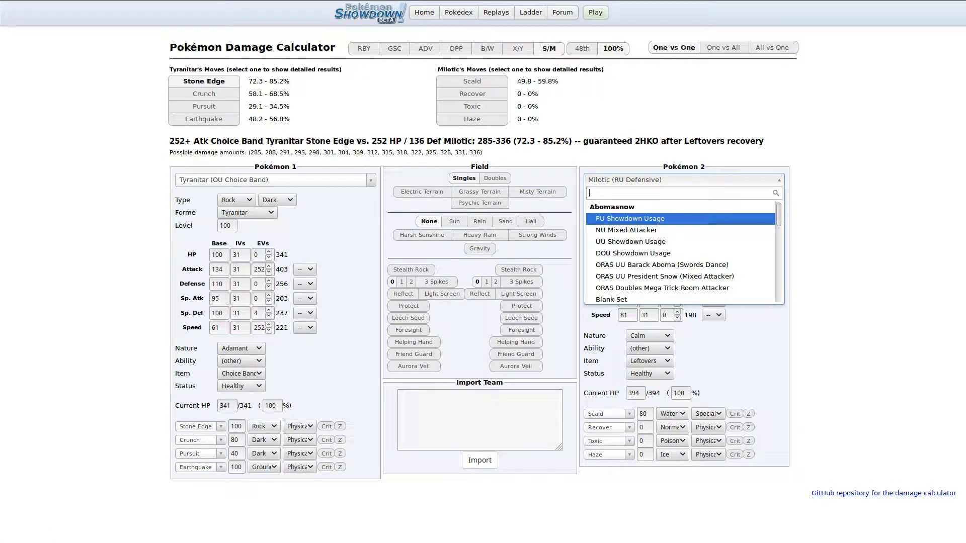
type("kyu")
key("Down")
key("Down")
key("Down")
key("Down")
key("Down")
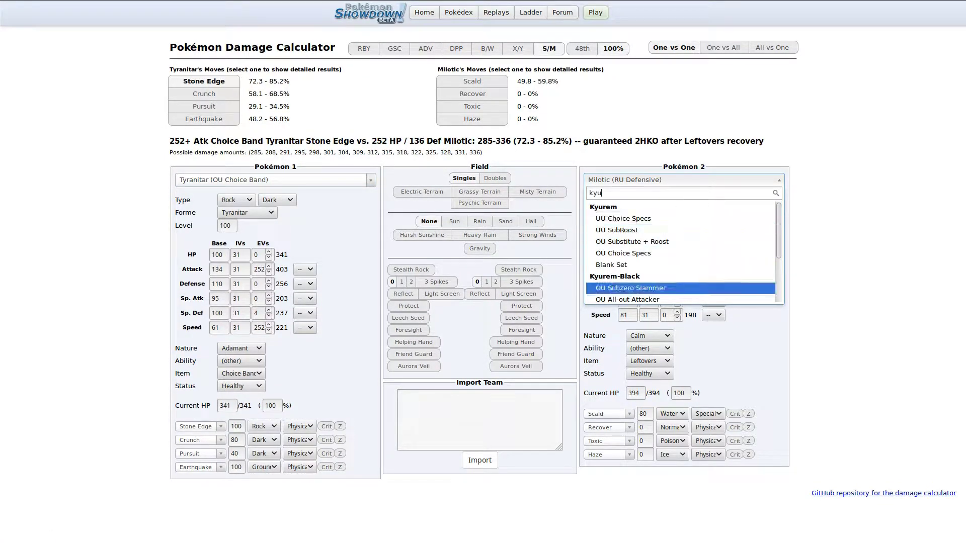
key("Down")
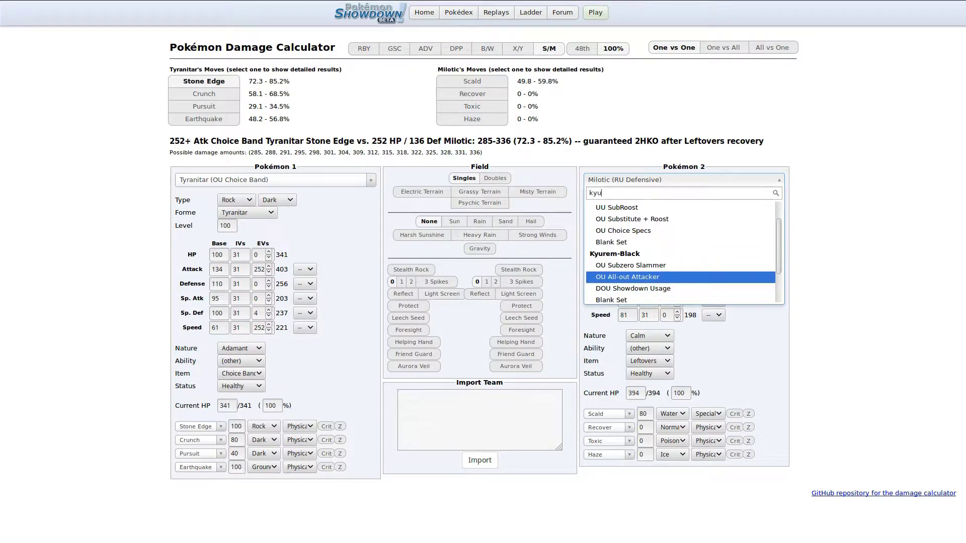
key("Return")
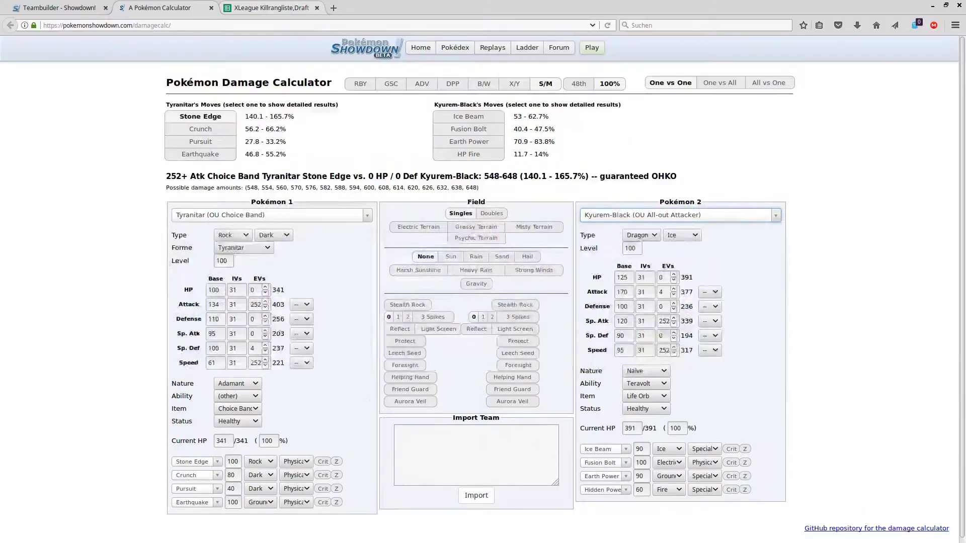
Switch back to the league spreadsheet and review the Die Wüstengangster roster.
left_click(272, 7)
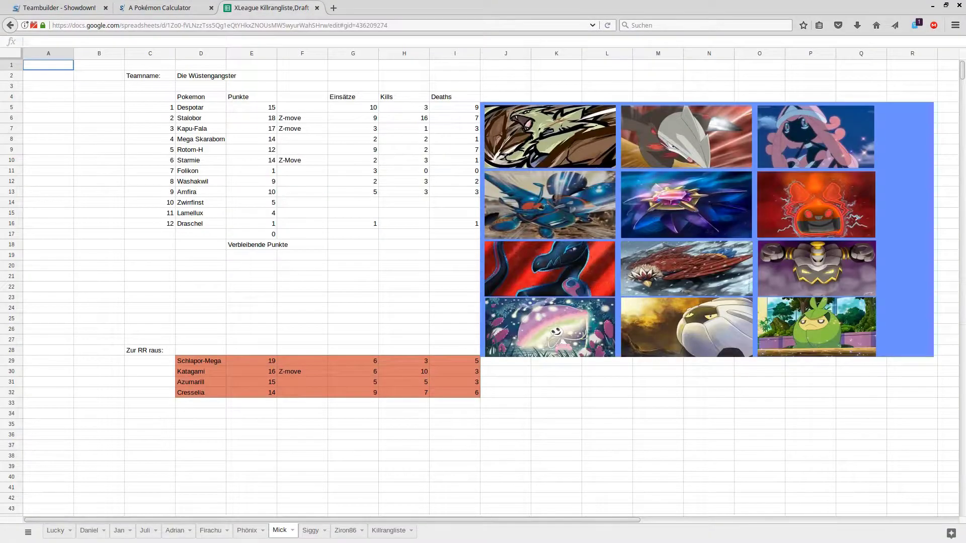
key("F11")
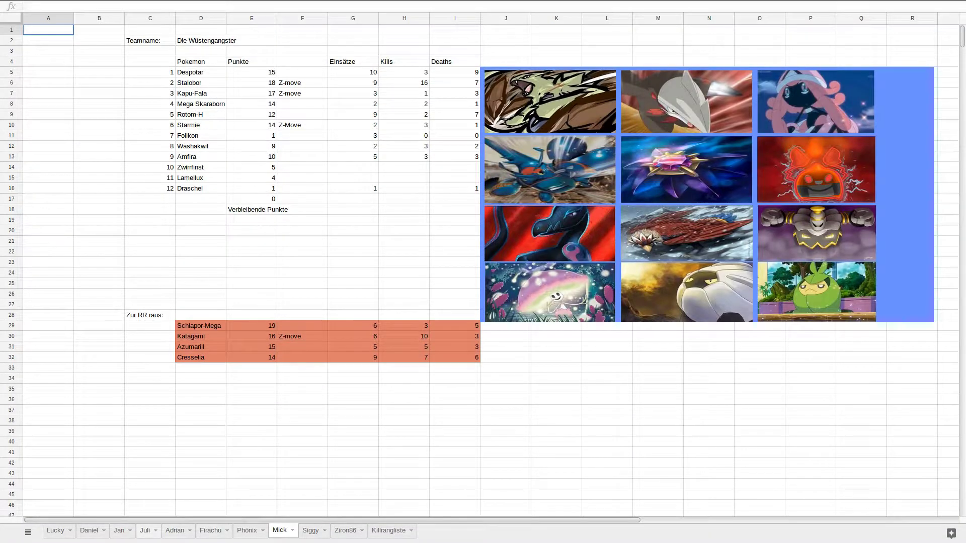
Review the Howling Sealeos roster in the league spreadsheet and switch back to the damage calculator.
left_click(145, 530)
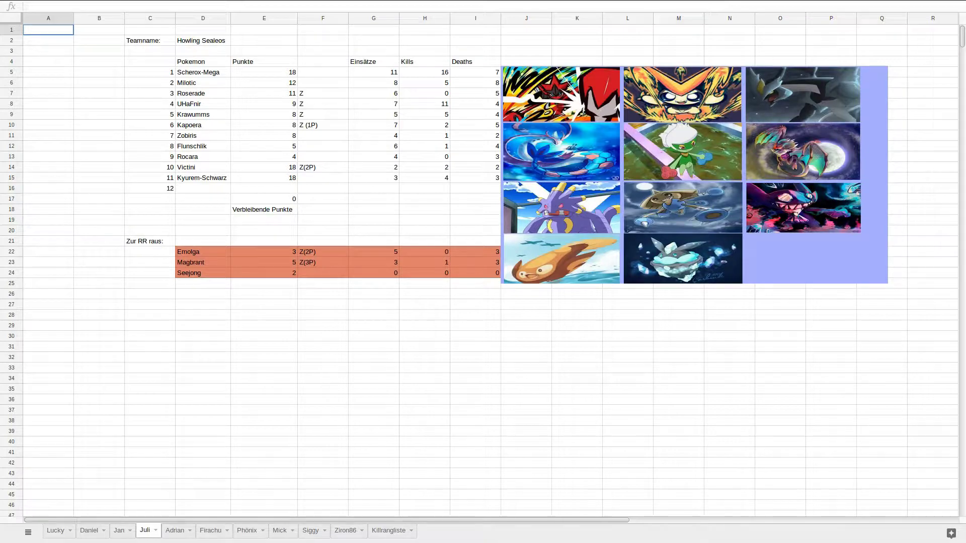
mouse_move(166, 1)
key("ctrl+Page_Up")
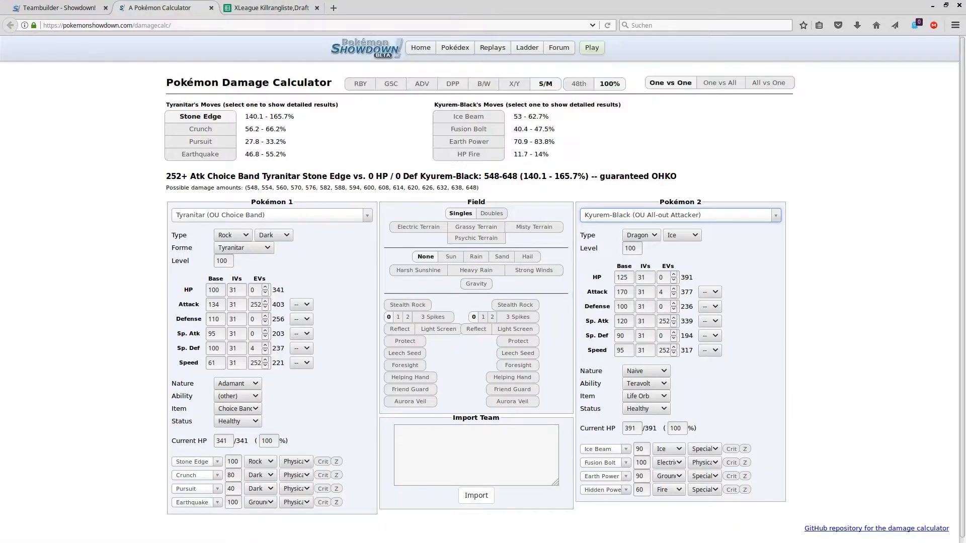
key("F11")
left_click(274, 180)
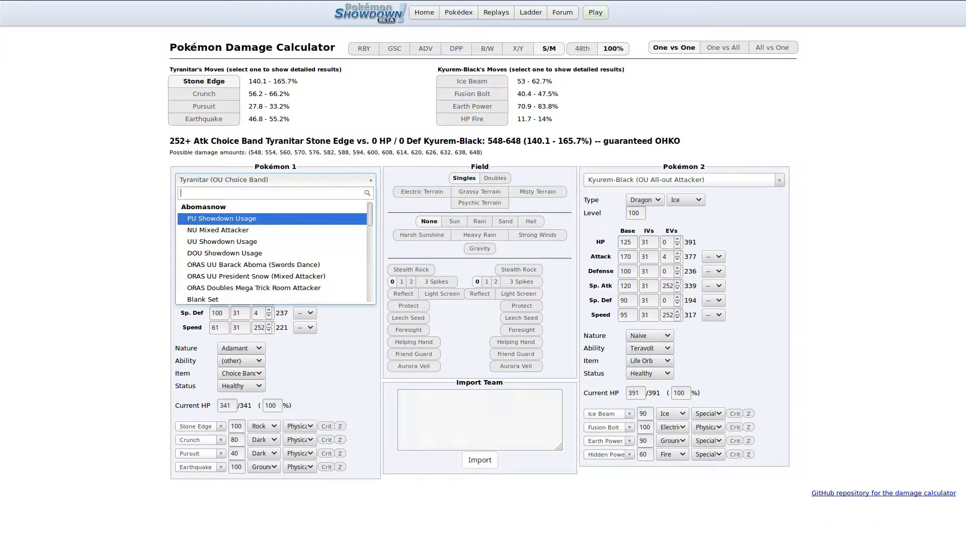
type("tyra")
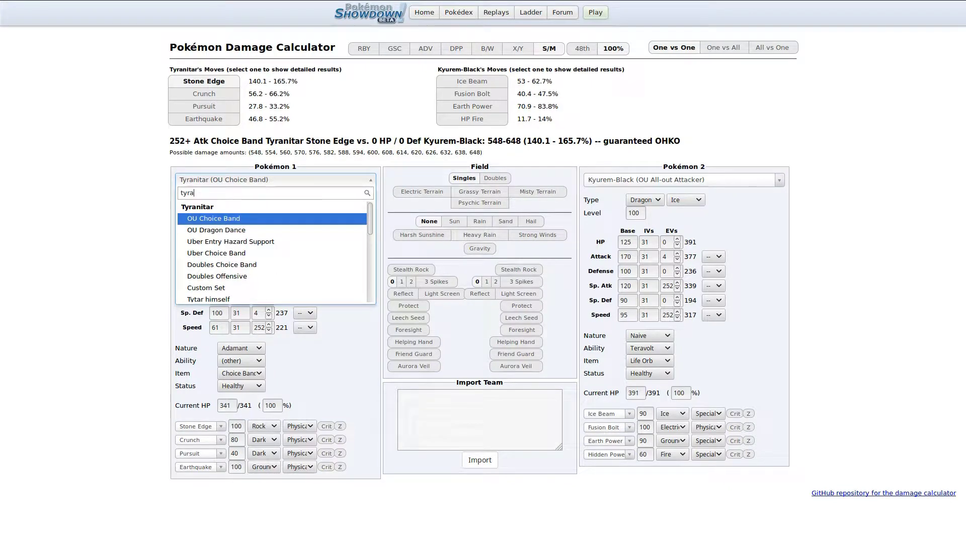
key("Down")
key("Down")
key("Down")
key("Down")
key("Down")
key("Down")
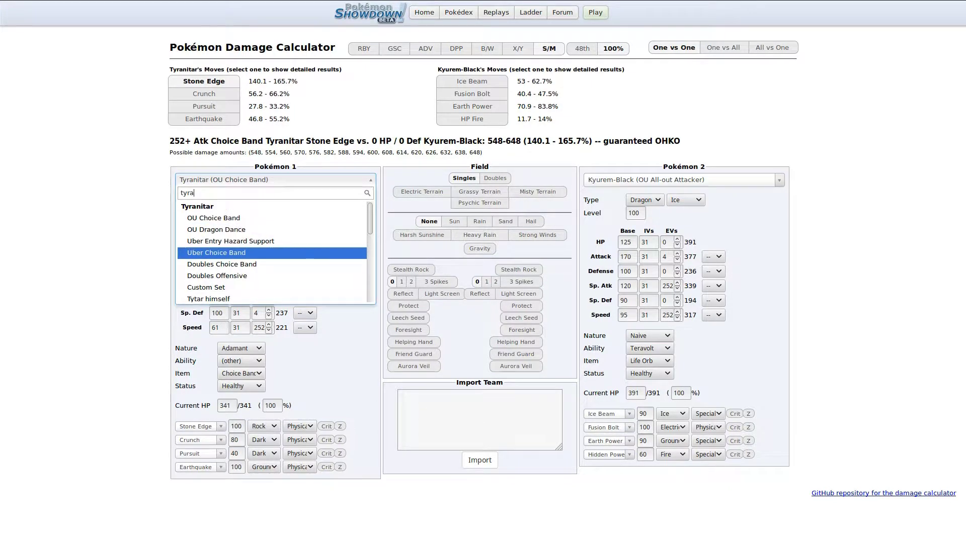
key("Up")
key("Down")
key("Down")
scroll(272, 252, "up", 2)
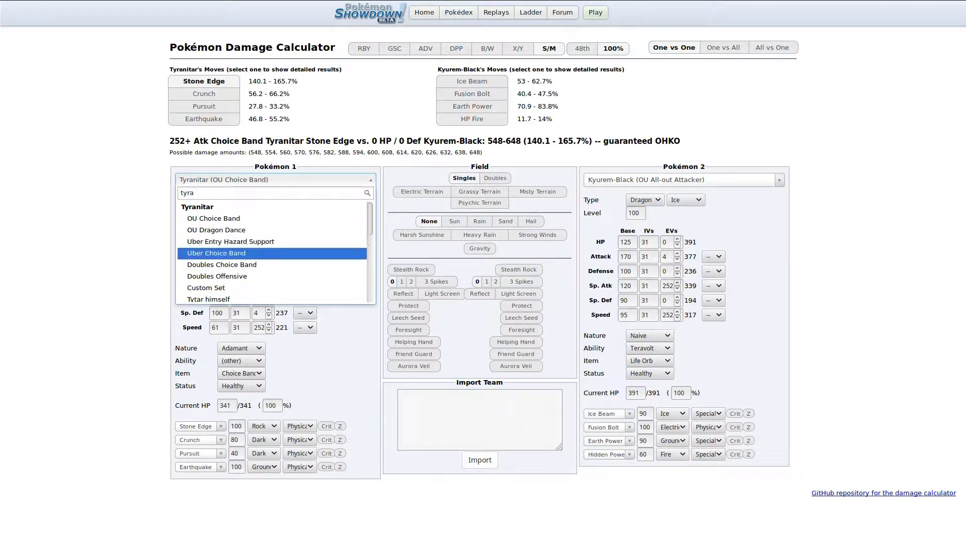
scroll(271, 246, "down", 1)
scroll(271, 251, "down", 2)
scroll(272, 251, "up", 3)
key("Escape")
Set Tyranitar's Sp. Def EVs to 252 and its nature to Careful.
double_click(256, 312)
type("252")
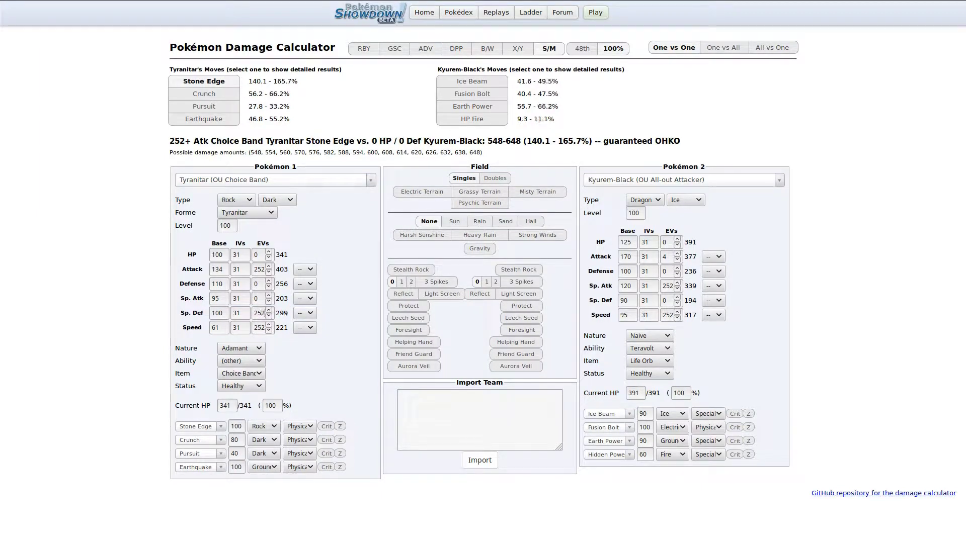
left_click(241, 348)
type("car")
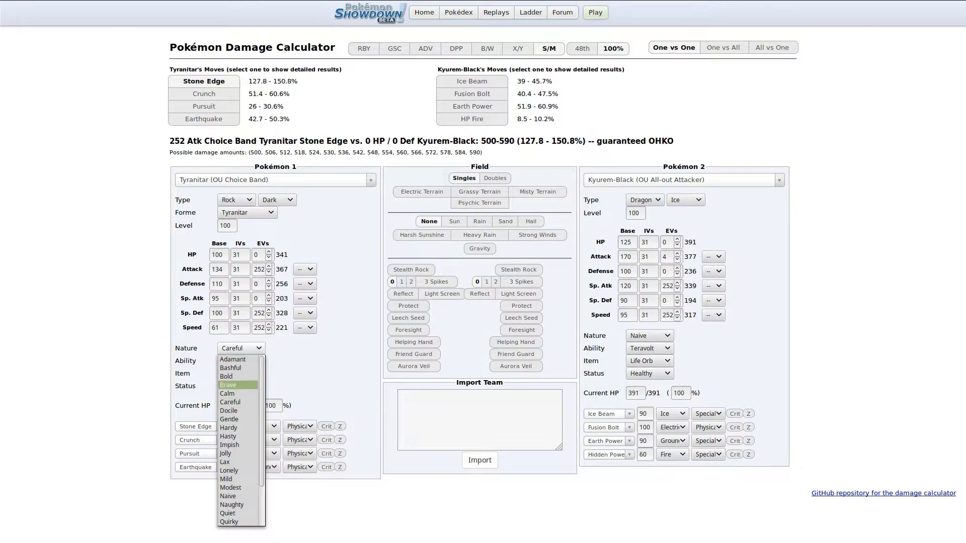
key("Return")
Change Tyranitar's held item to Assault Vest in the damage calculator.
left_click(241, 373)
key("a")
key("Down")
key("Down")
key("Down")
key("Down")
key("a")
key("a")
key("a")
key("a")
key("a")
key("a")
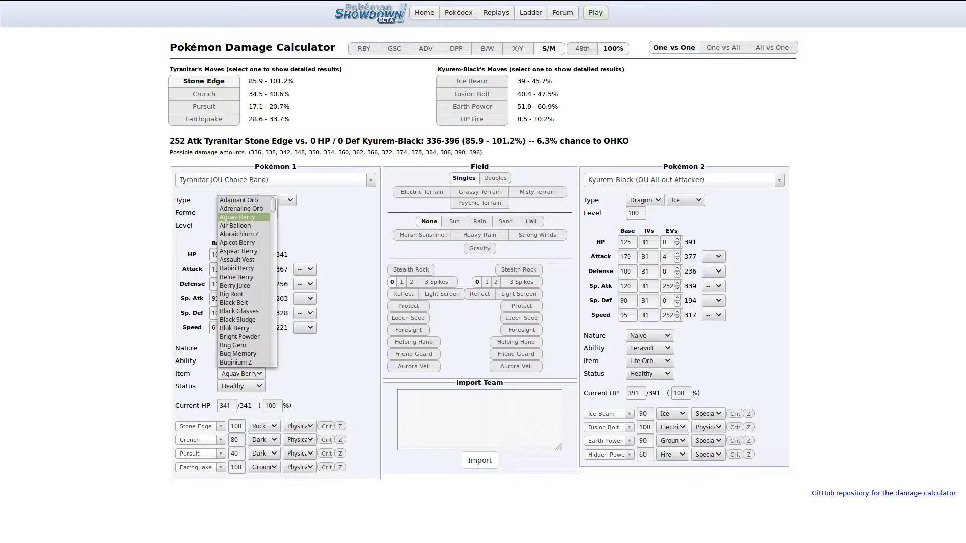
scroll(244, 232, "up", 1)
key("Up")
key("Up")
key("Down")
key("Down")
key("Down")
key("Down")
key("Down")
key("Down")
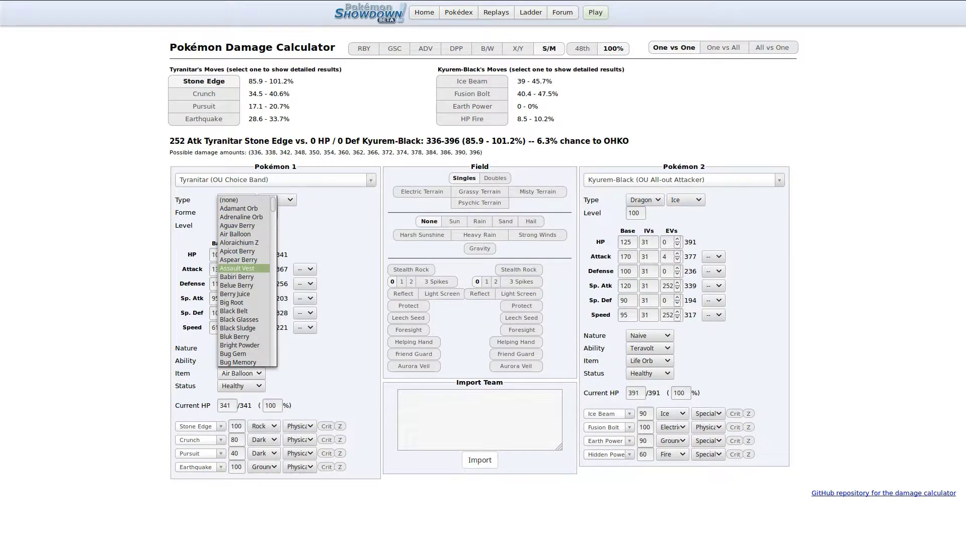
key("Return")
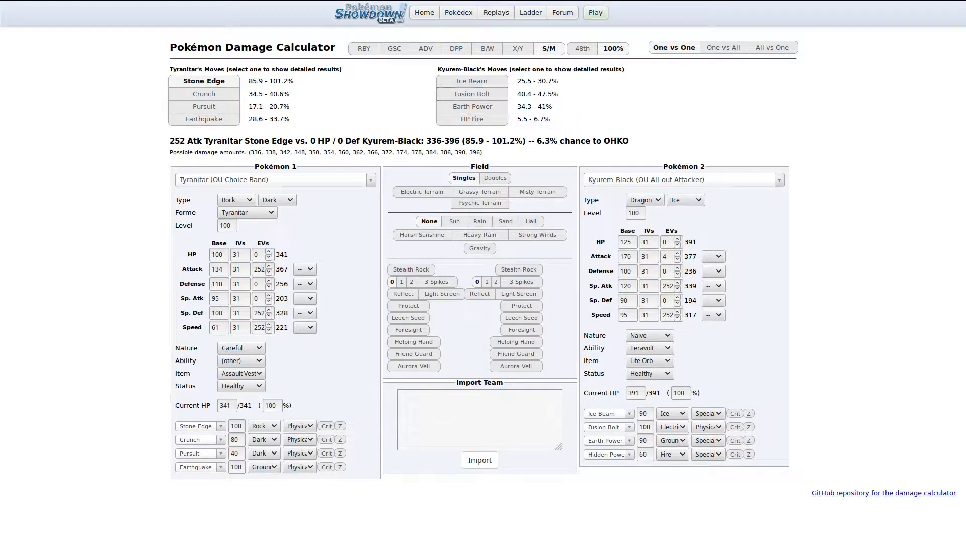
Replace Kyurem-Black's Hidden Power Fire with Dragon Claw and show that move's detailed damage result against Tyranitar.
double_click(664, 257)
left_click(606, 454)
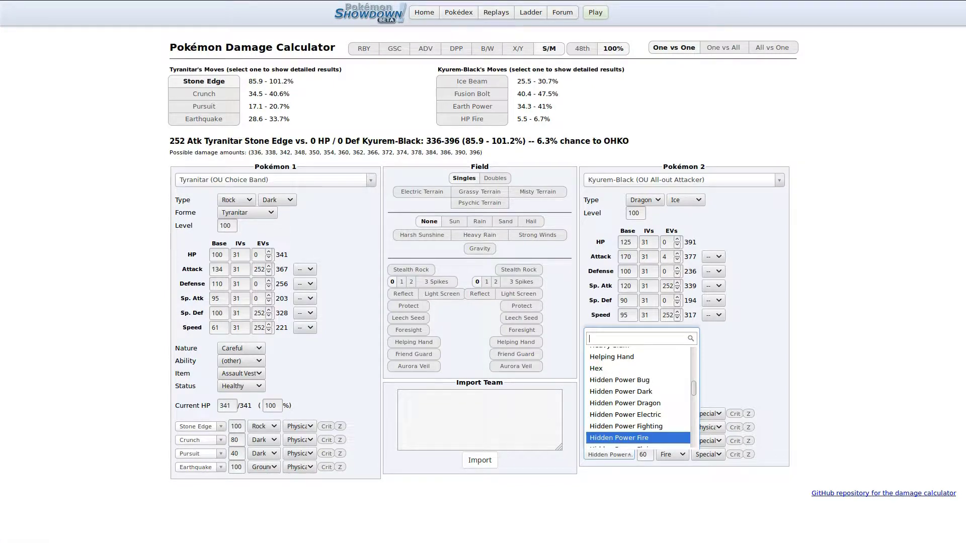
type("dragon")
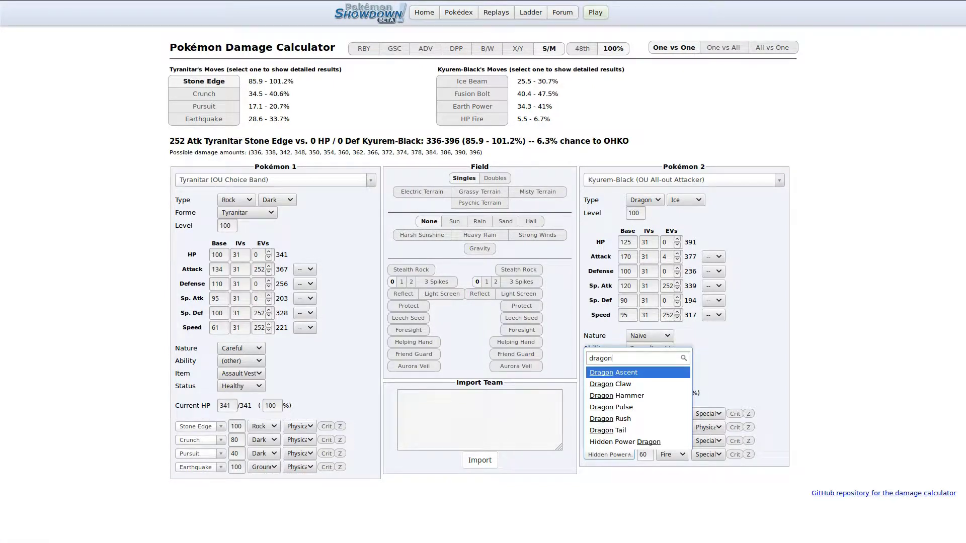
key("Down")
key("Down")
key("Up")
key("Return")
left_click(472, 119)
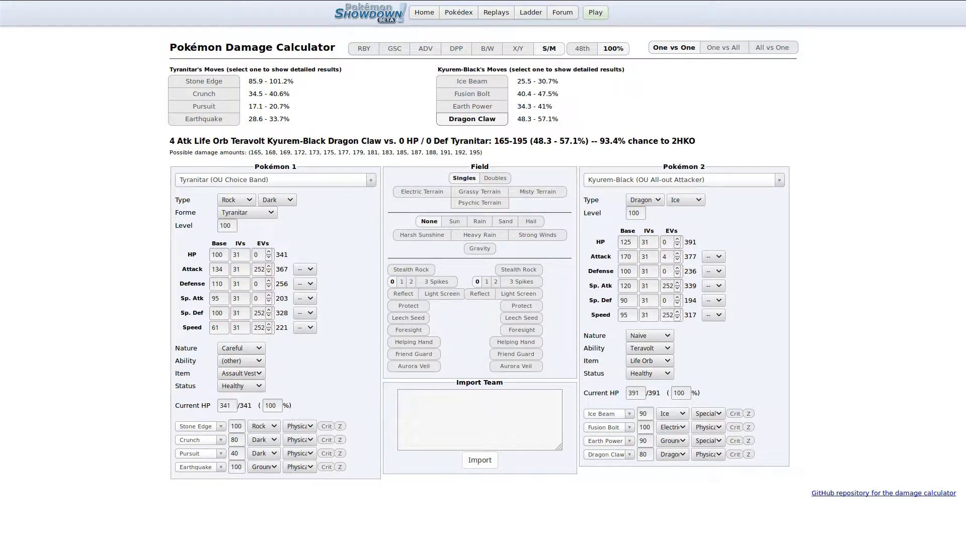
Switch to the league spreadsheet and compare the Die Wüstengangster and Howling Sealeos rosters.
key("F11")
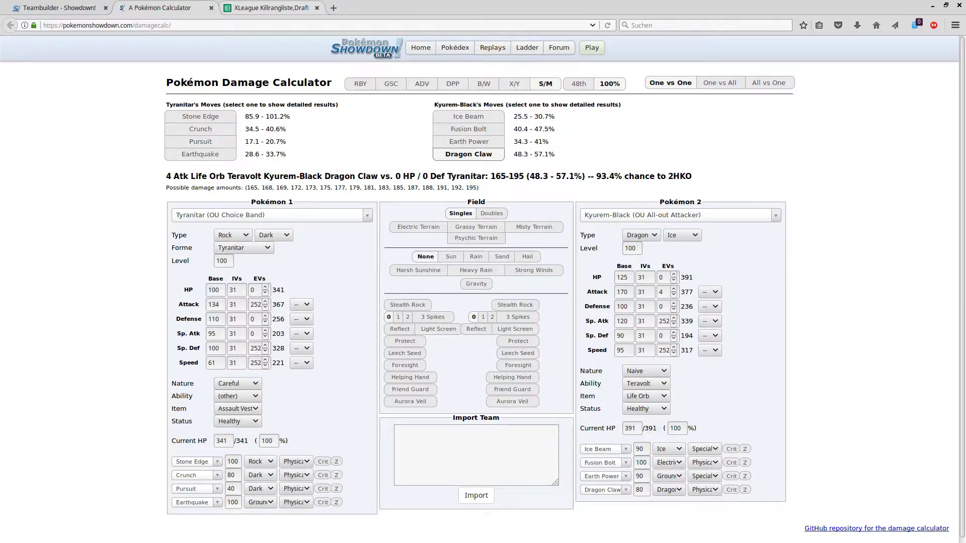
key("ctrl+Tab")
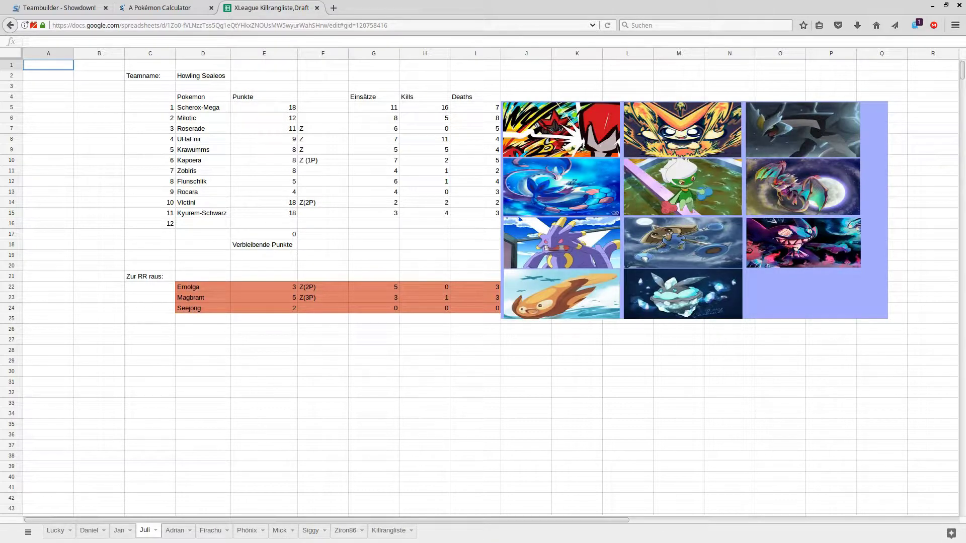
key("ctrl+shift+Tab")
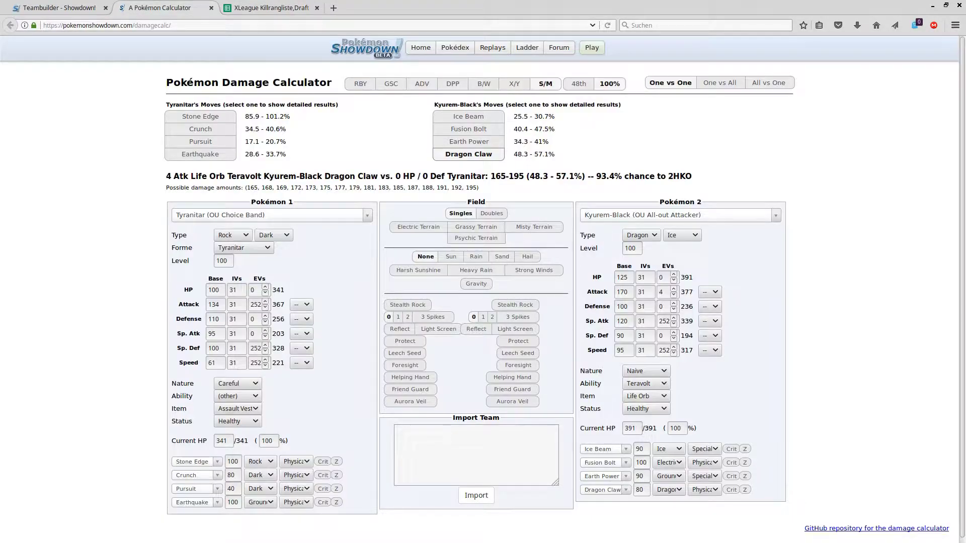
key("ctrl+shift+Tab")
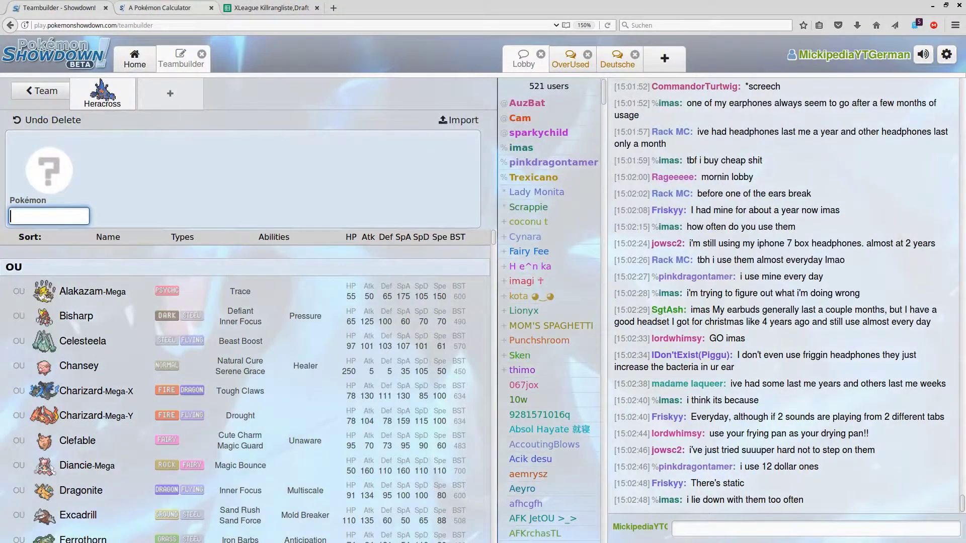
key("ctrl+Tab")
key("ctrl+Tab")
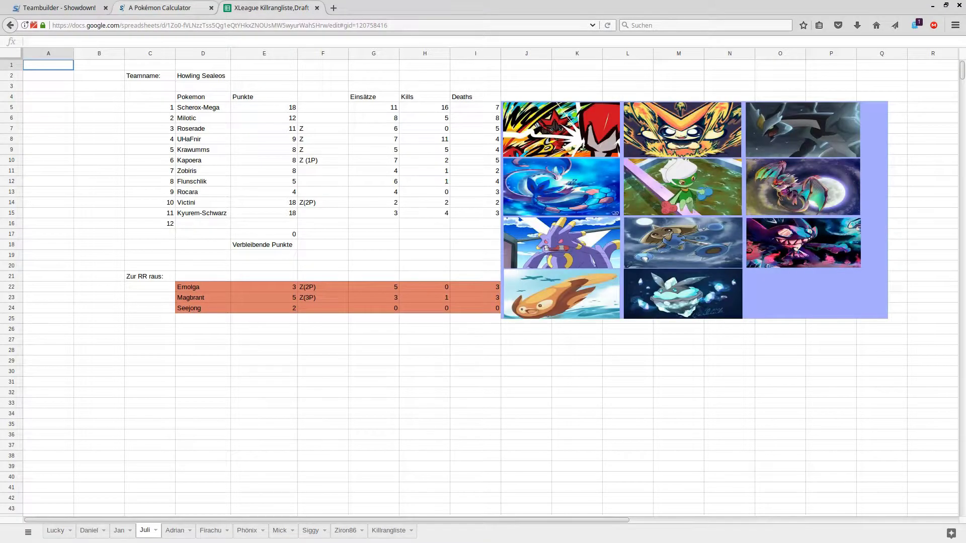
key("F11")
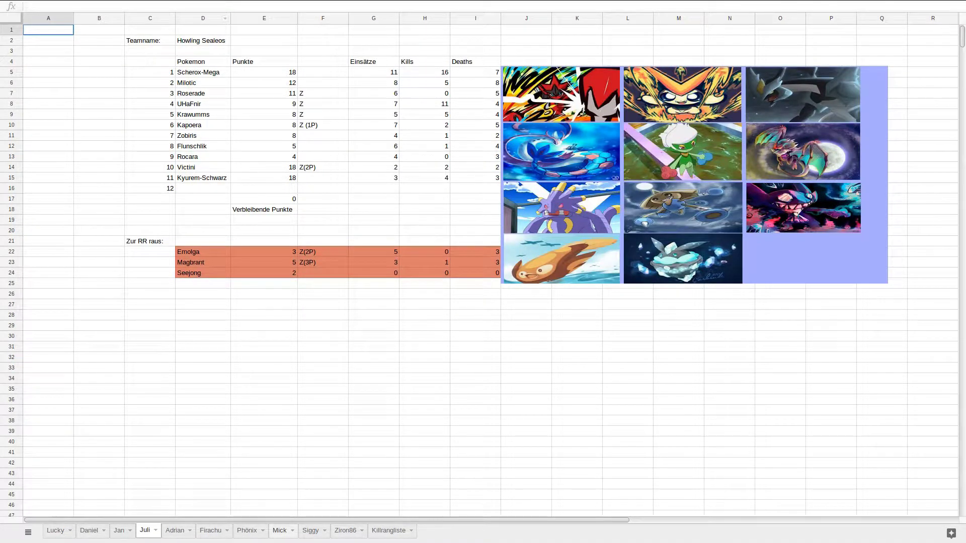
left_click(279, 530)
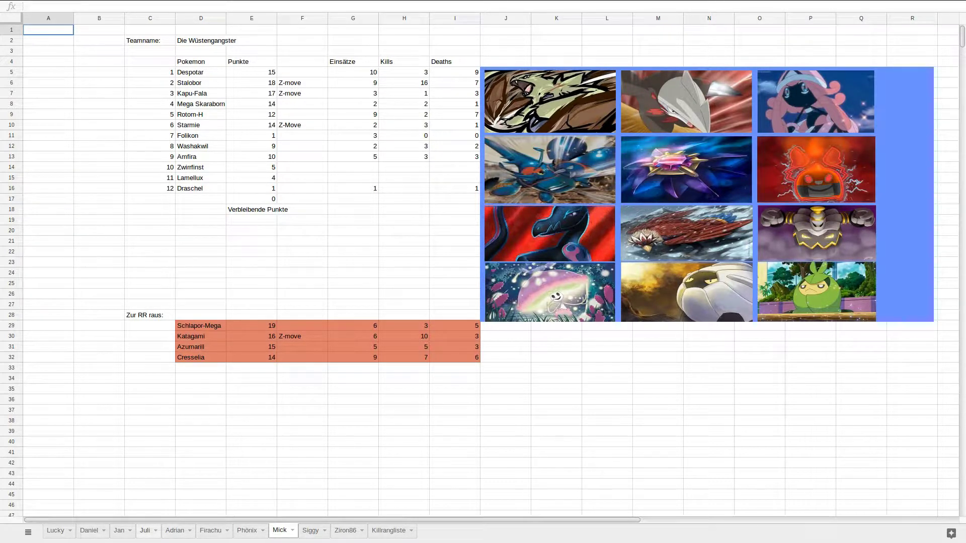
left_click(145, 530)
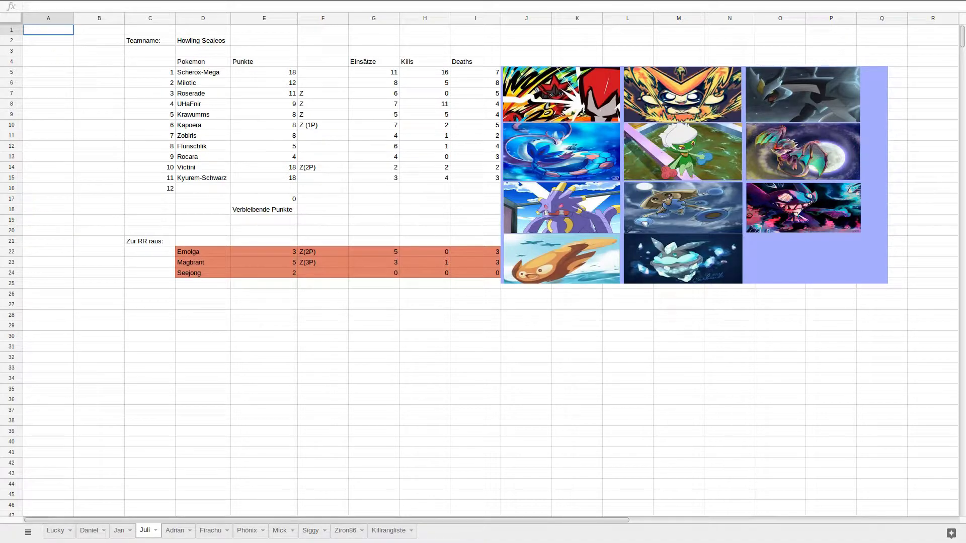
key("F11")
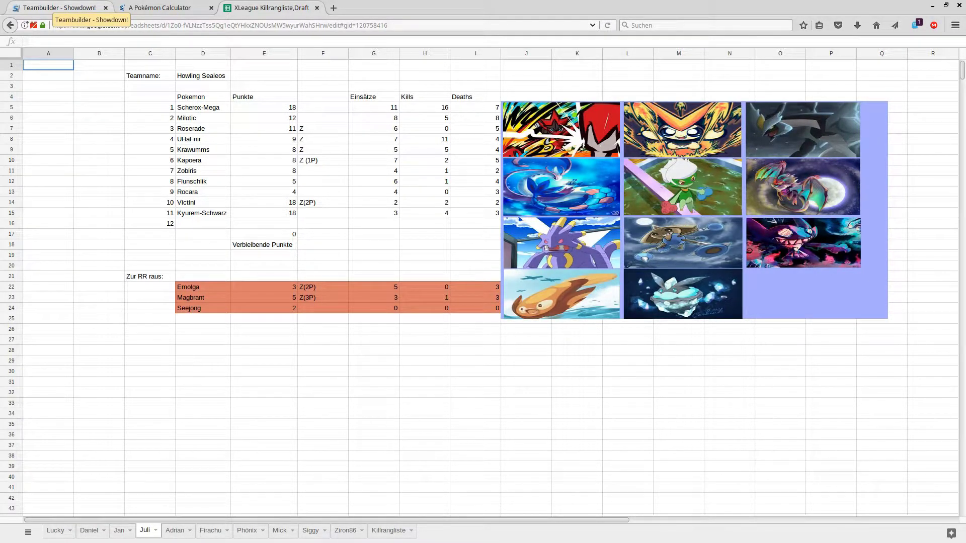
Switch to the Showdown teambuilder and add Tyranitar to the empty slot after Heracross.
left_click(61, 7)
key("F11")
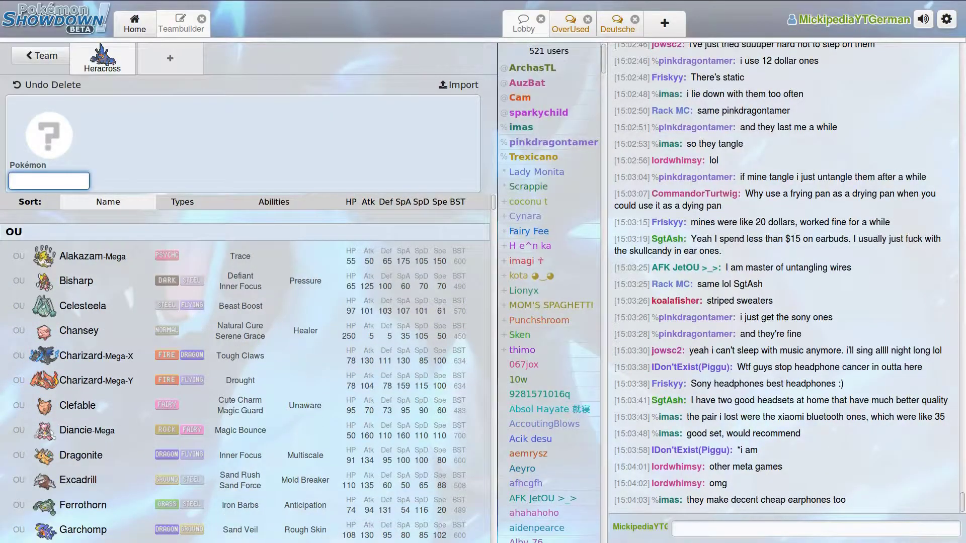
type("t<ra")
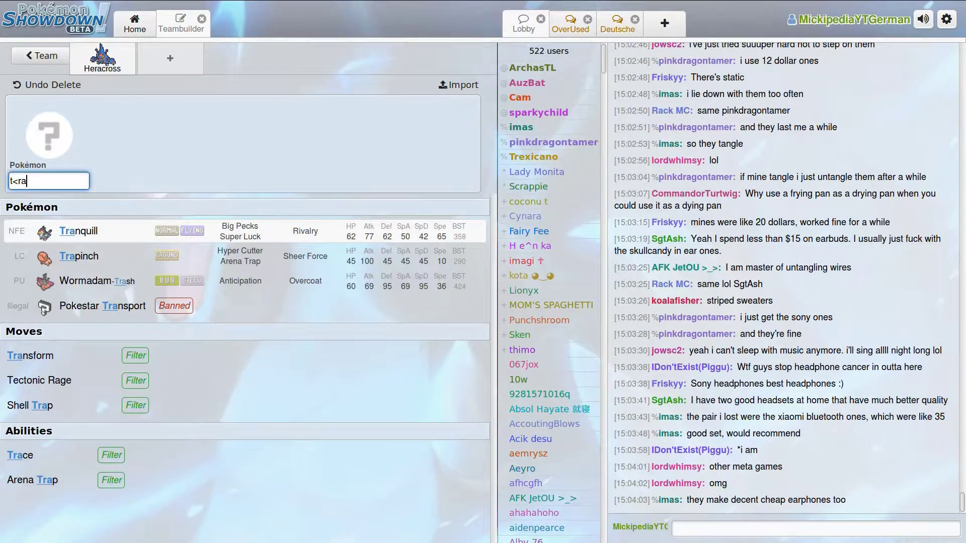
key("BackSpace")
key("BackSpace")
key("BackSpace")
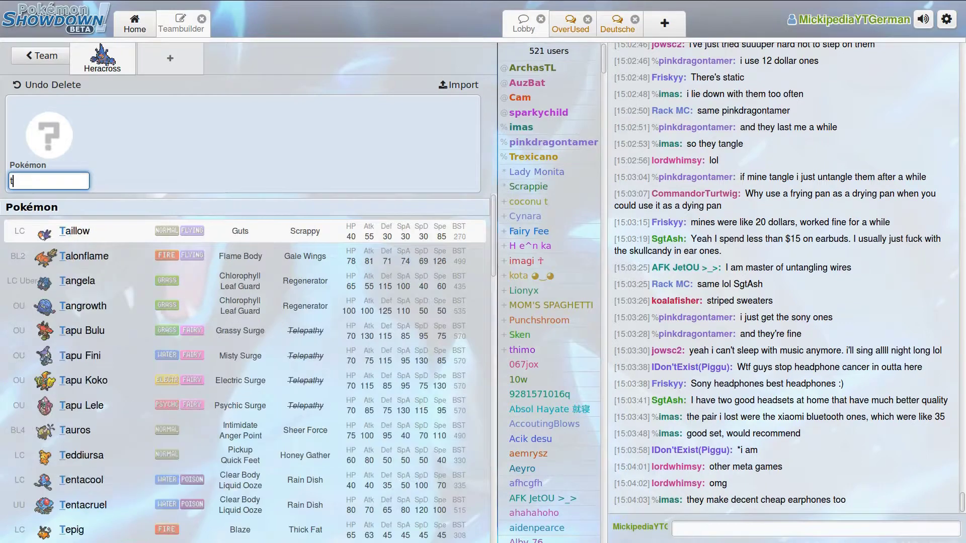
type("yra")
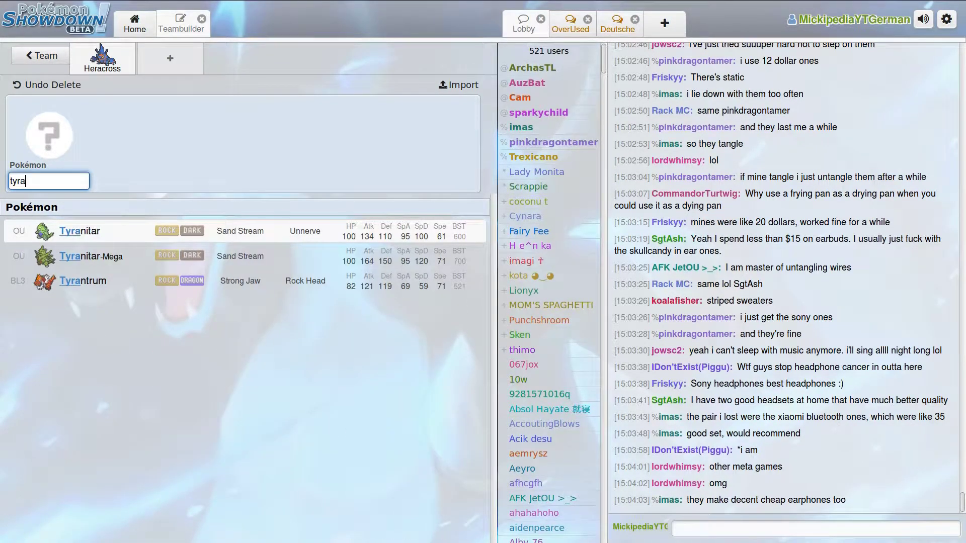
key("Return")
Give Tyranitar a Choice Band and the moves Pursuit and Stone Edge.
type("cb")
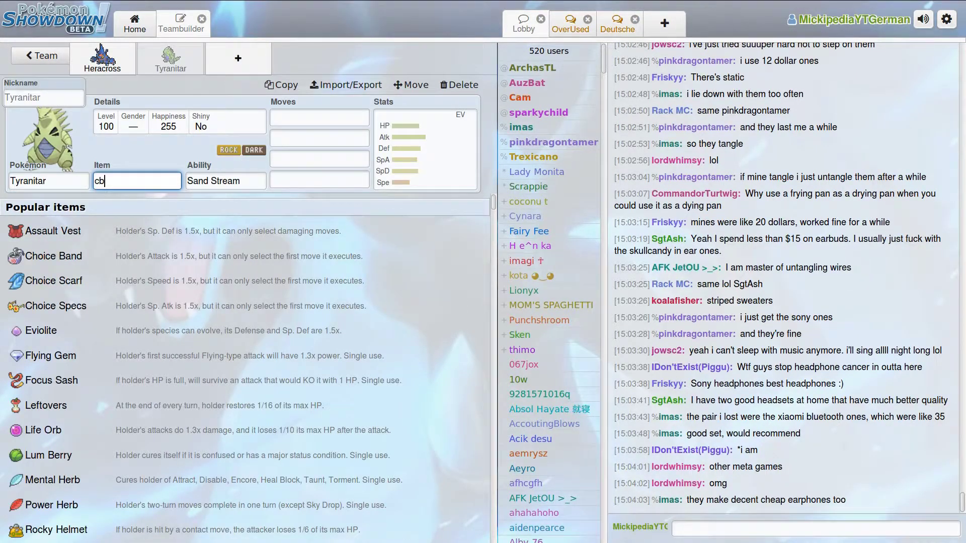
key("Return")
key("Return")
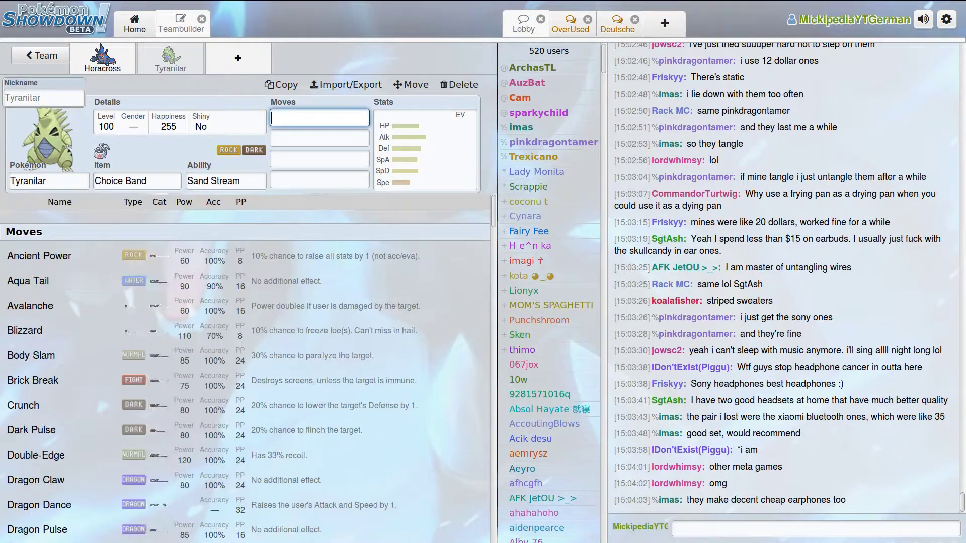
type("pur")
key("Return")
type("se")
key("Return")
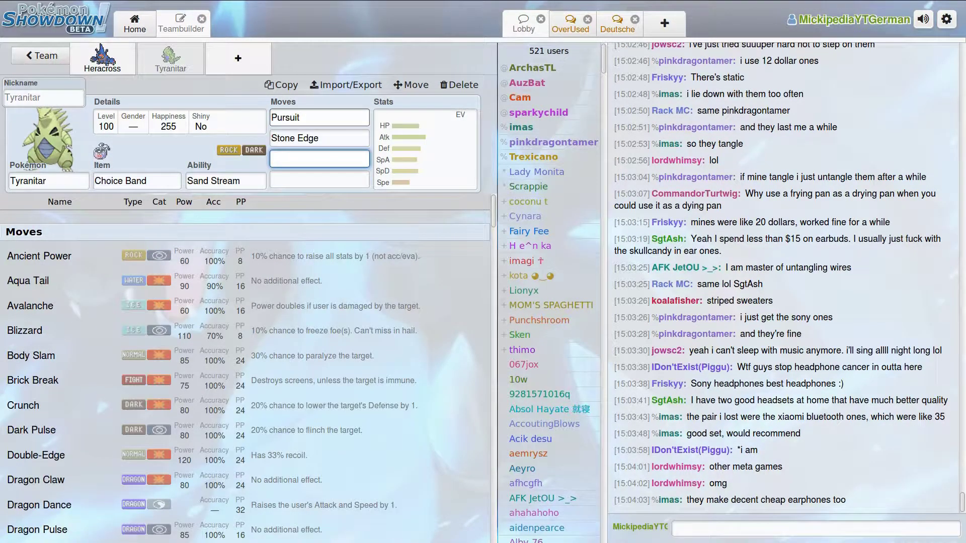
Check the Howling Sealeos roster in the league spreadsheet again and return to the teambuilder.
mouse_move(216, 1)
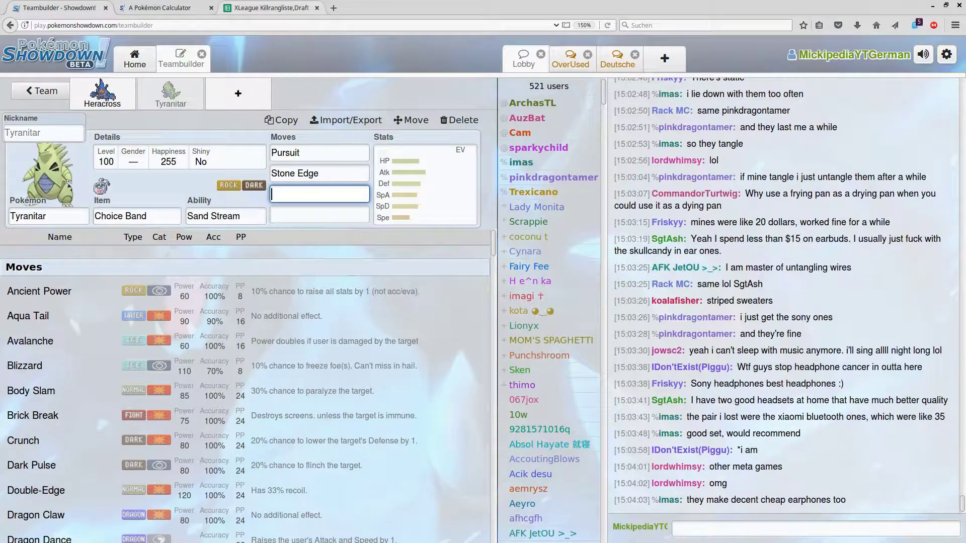
left_click(267, 8)
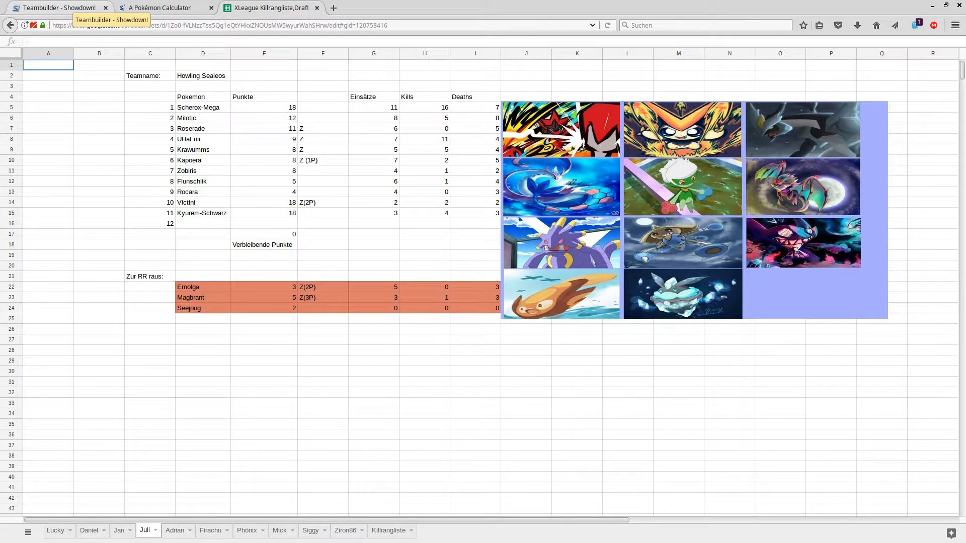
left_click(73, 8)
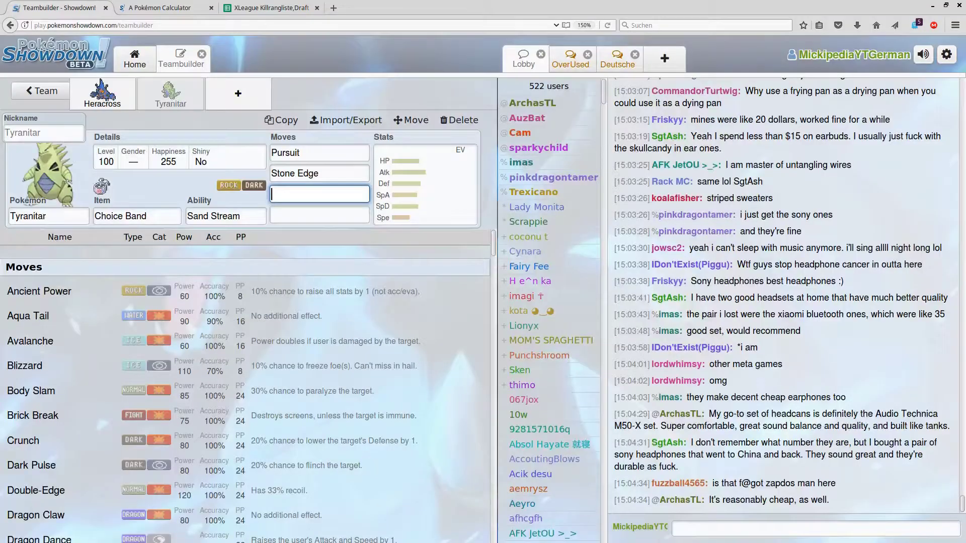
Give Tyranitar Fire Punch as its third move.
key("Down")
key("Down")
key("Down")
key("Down")
key("Down")
key("Down")
key("Down")
key("Down")
key("Down")
key("Down")
key("Down")
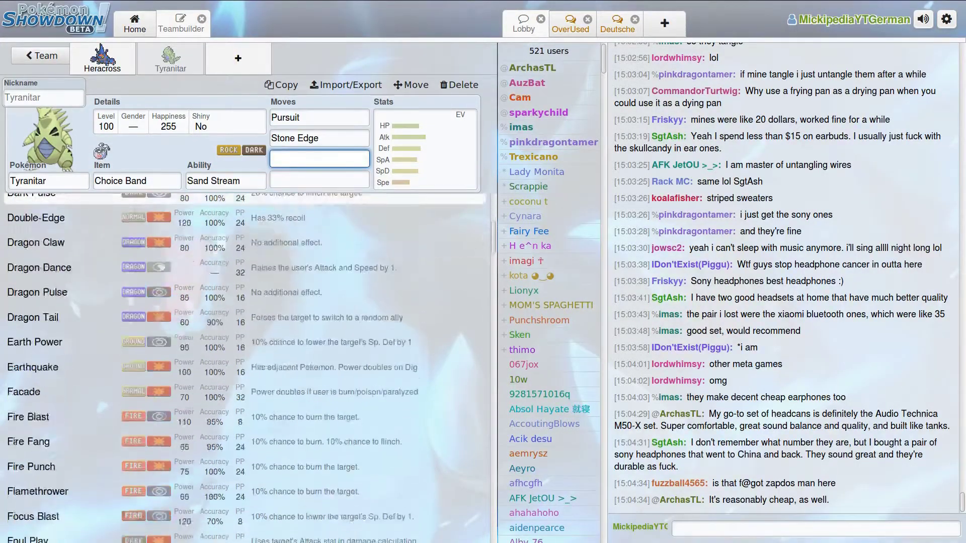
key("Down")
key("Down")
key("Down")
key("Down")
key("Down")
key("Down")
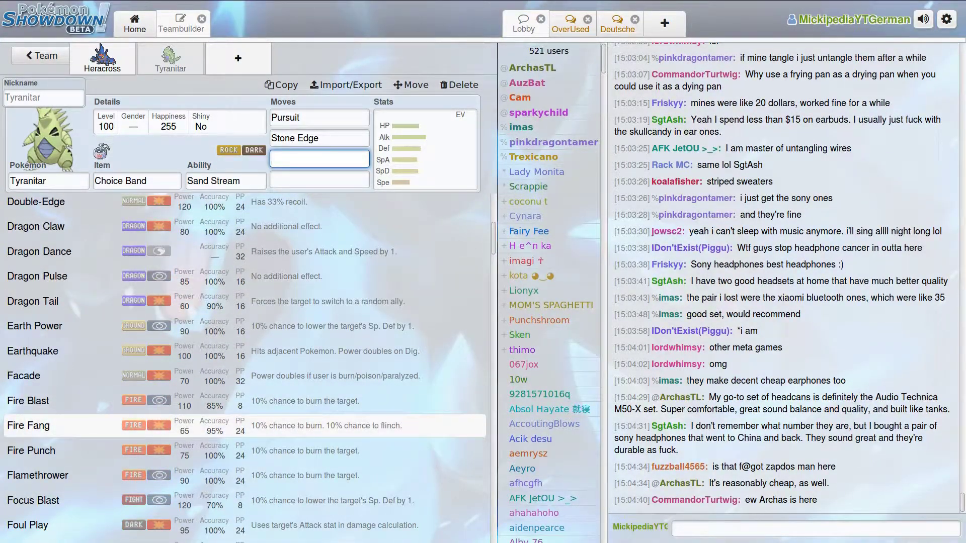
key("Down")
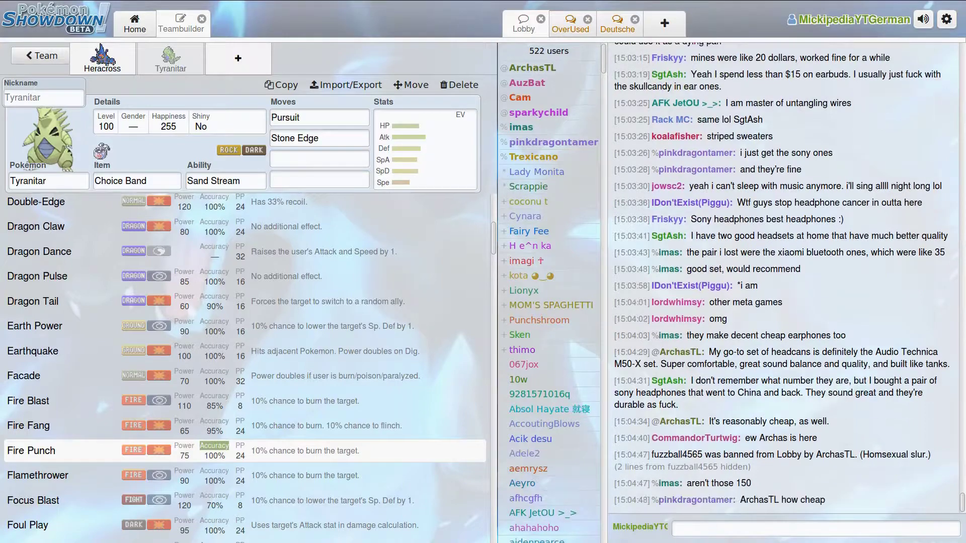
left_click(214, 450)
scroll(245, 368, "down", 5)
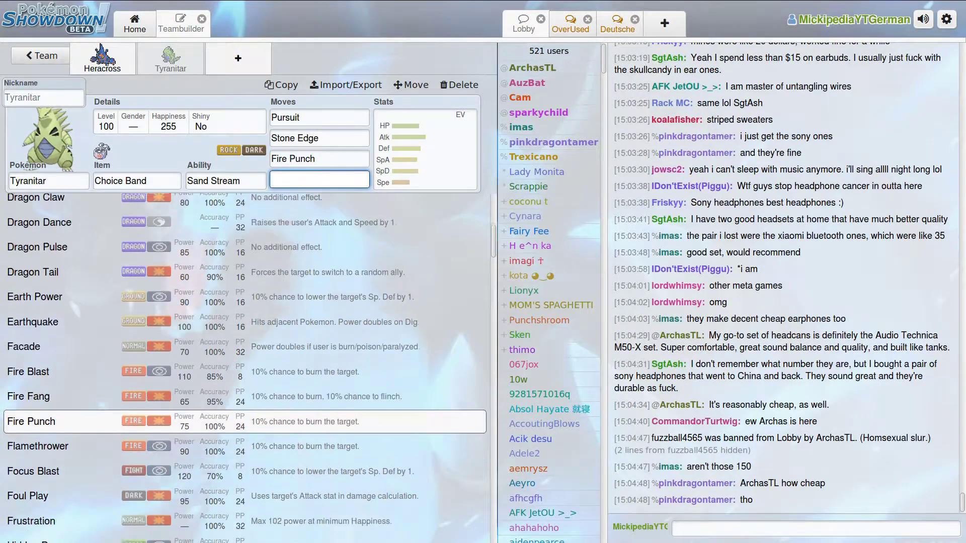
scroll(245, 407, "up", 8)
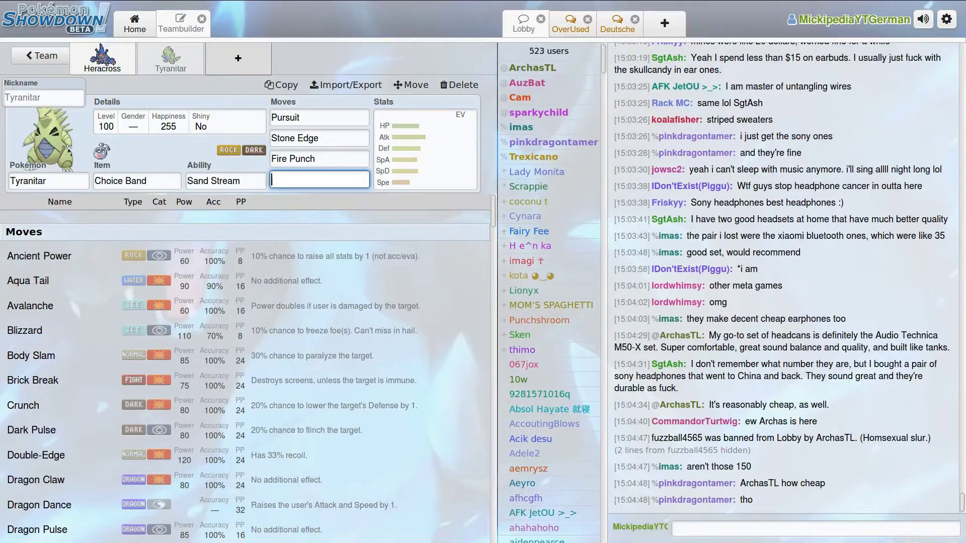
Start an empty team slot after Tyranitar and check the Howling Sealeos roster in the league spreadsheet.
left_click(238, 57)
mouse_move(238, 0)
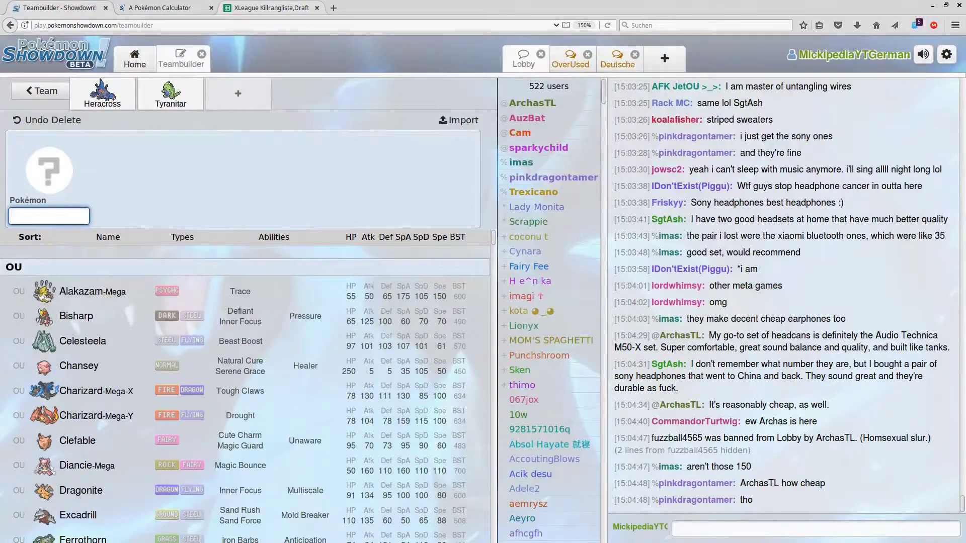
left_click(271, 7)
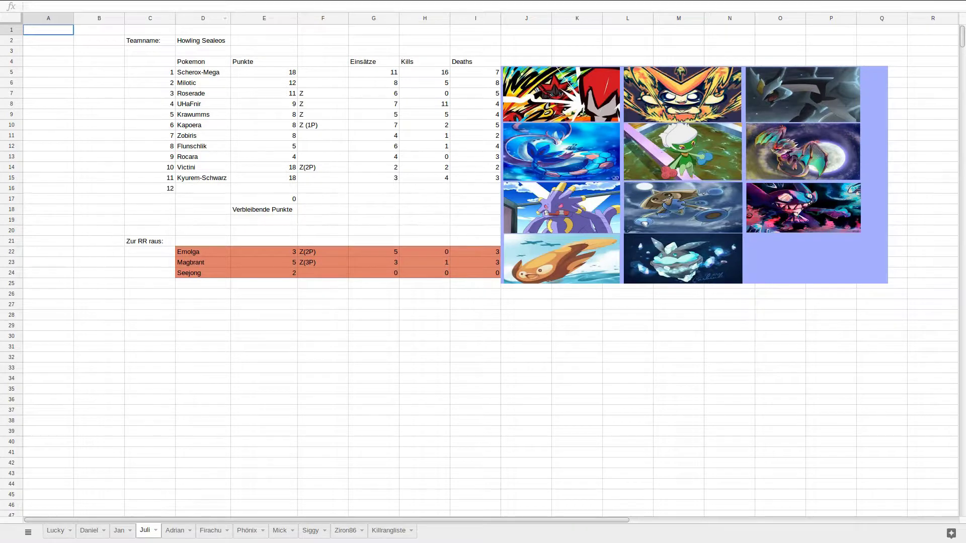
mouse_move(153, 4)
Switch to the damage calculator and load the Rotom-Heat (Ofenfrisch) set as Pokémon 1.
key("F11")
key("ctrl+Page_Up")
key("F11")
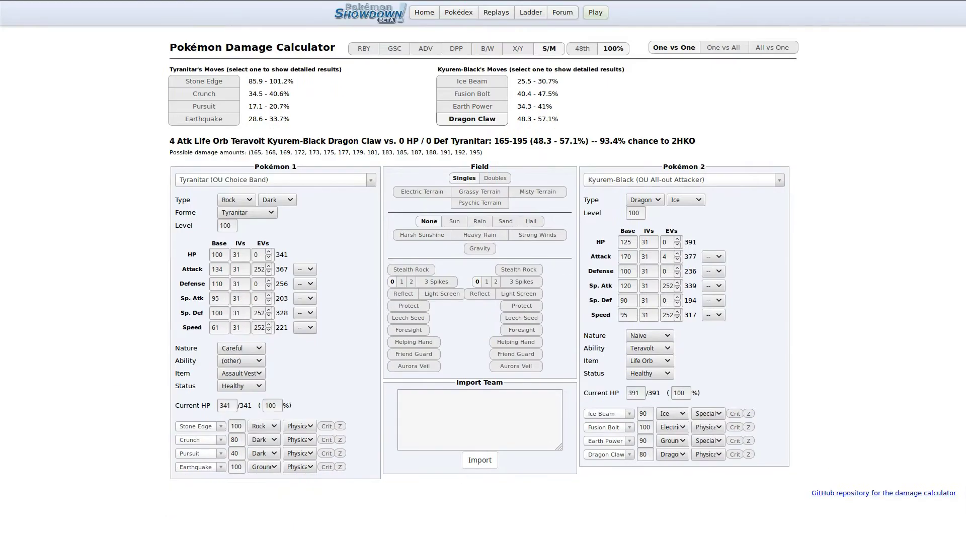
left_click(274, 180)
type("rotom")
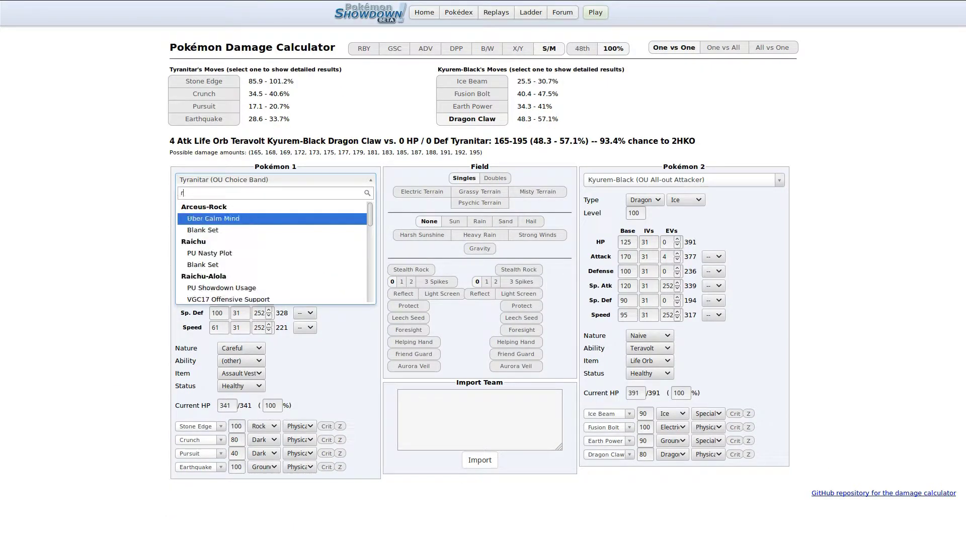
key("Down")
key("Down")
key("Down")
key("Down")
key("Down")
key("Down")
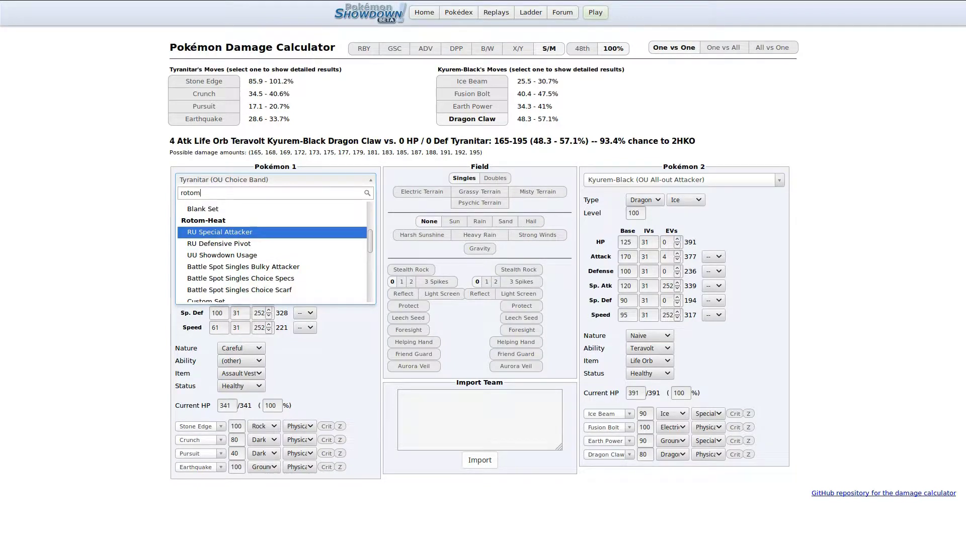
key("Down")
key("Down")
key("Down")
key("Down")
key("Down")
key("Down")
key("Down")
key("Down")
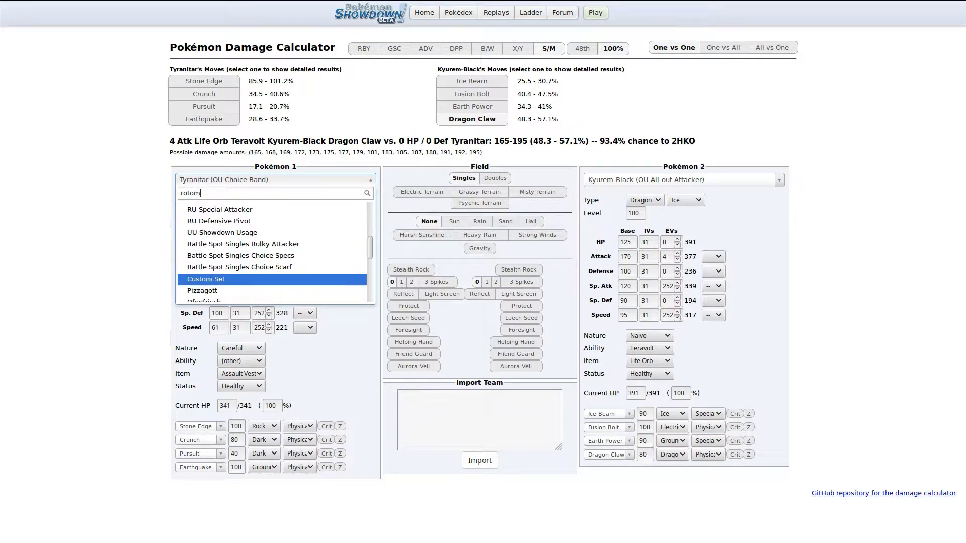
key("Return")
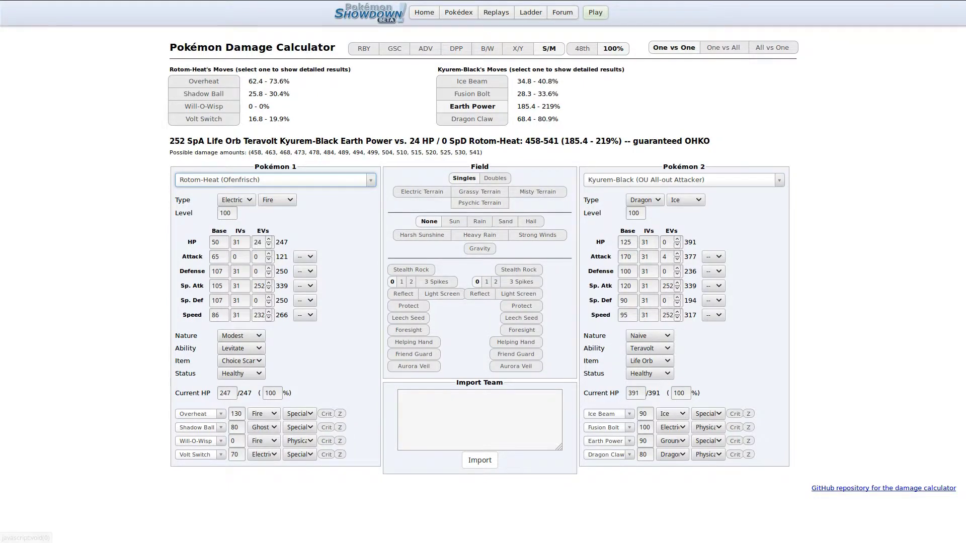
Try to find Krawumms for Pokémon 2 by searching for "kraw".
left_click(683, 180)
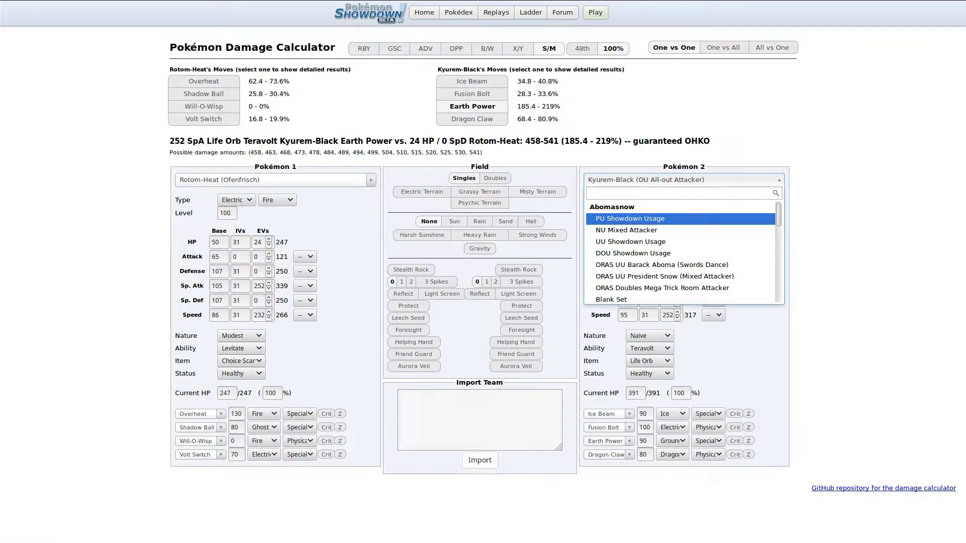
key("Escape")
mouse_move(324, 1)
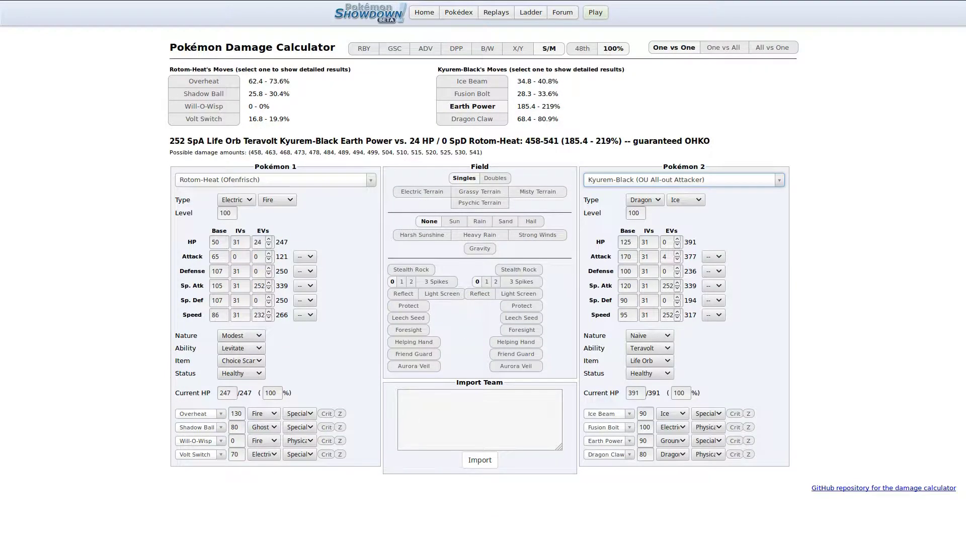
left_click(683, 179)
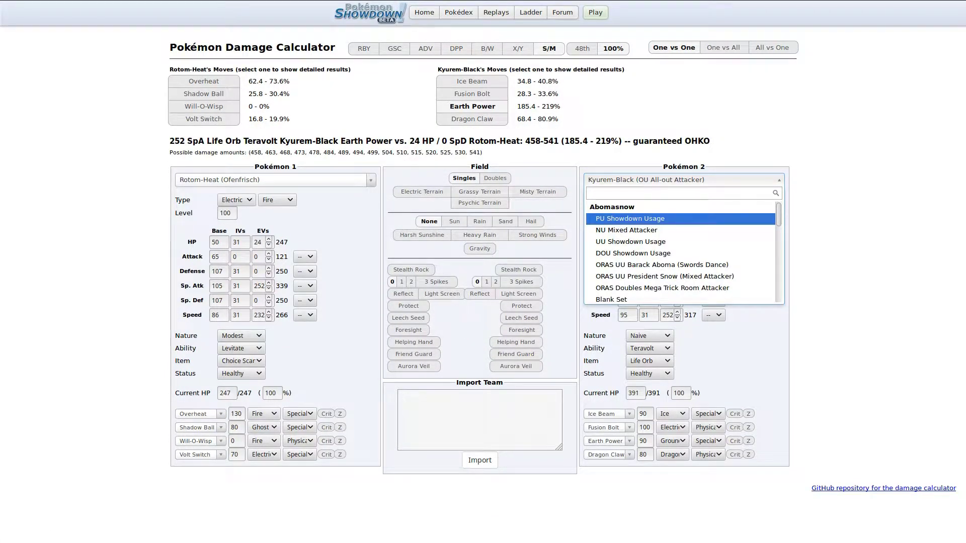
type("kraw")
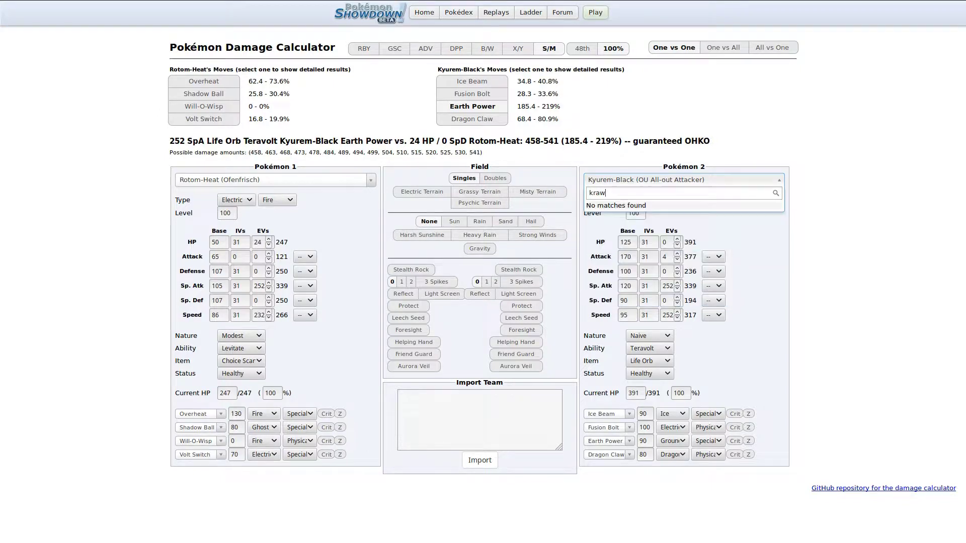
key("BackSpace")
key("BackSpace")
key("BackSpace")
key("BackSpace")
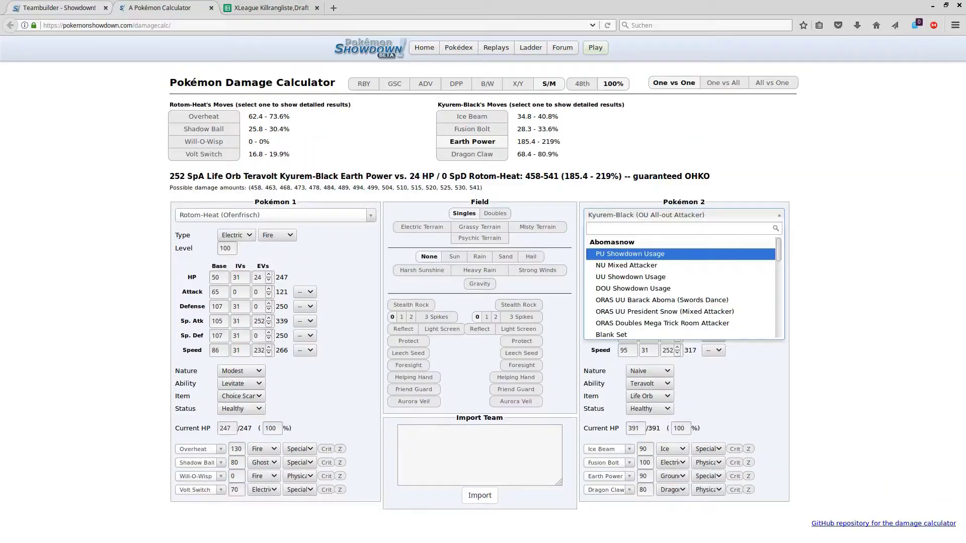
Switch to the Showdown teambuilder and filter the Pokémon by the move Boomburst, sorted by Special Attack.
left_click(59, 8)
type("b")
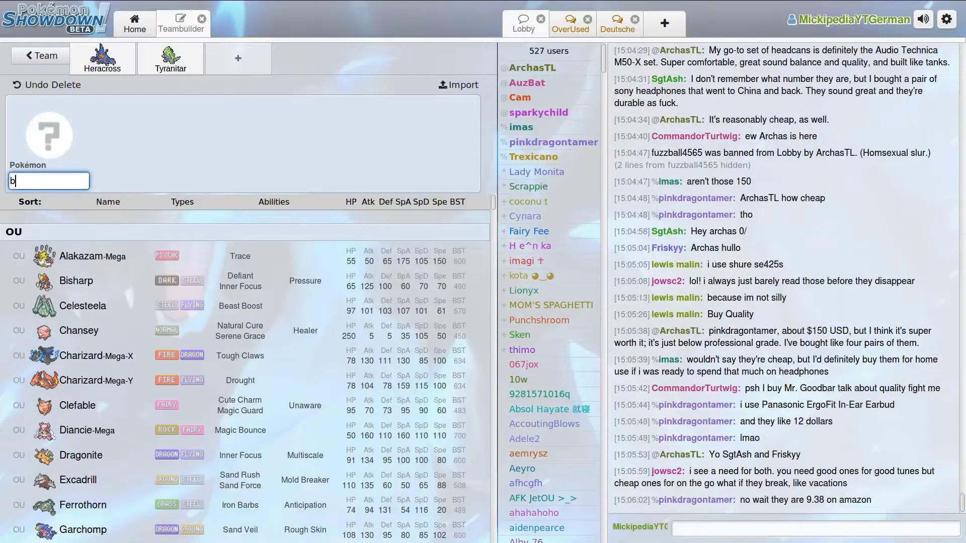
type("omm")
key("BackSpace")
key("BackSpace")
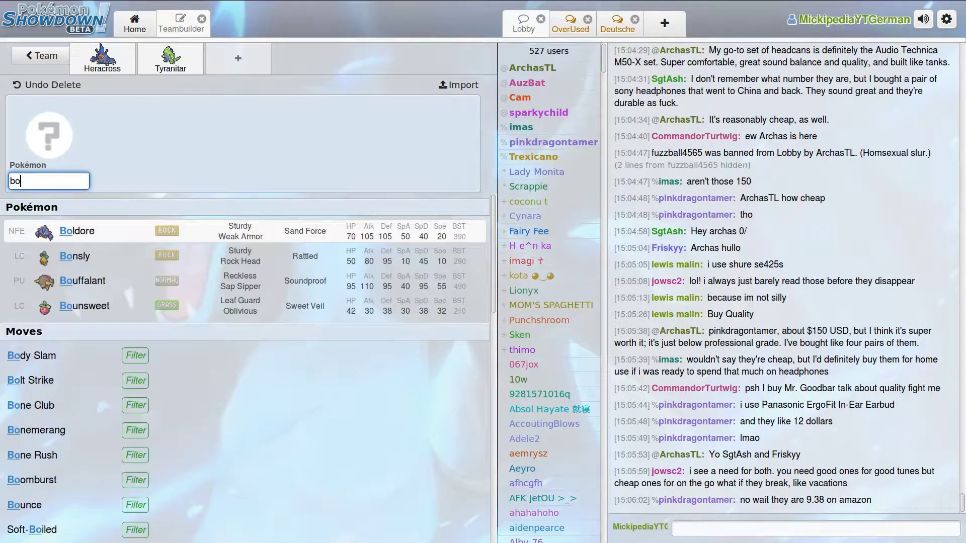
type("om")
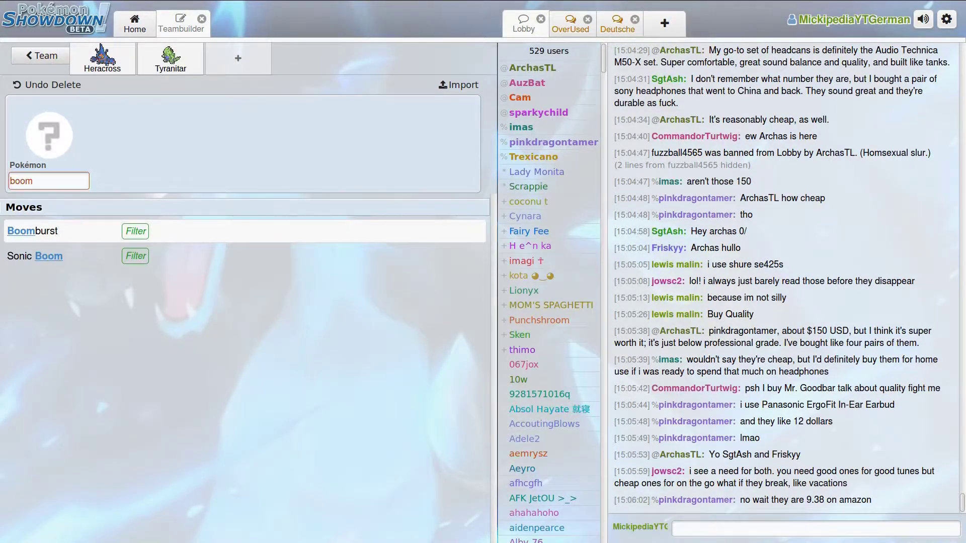
key("Return")
left_click(403, 202)
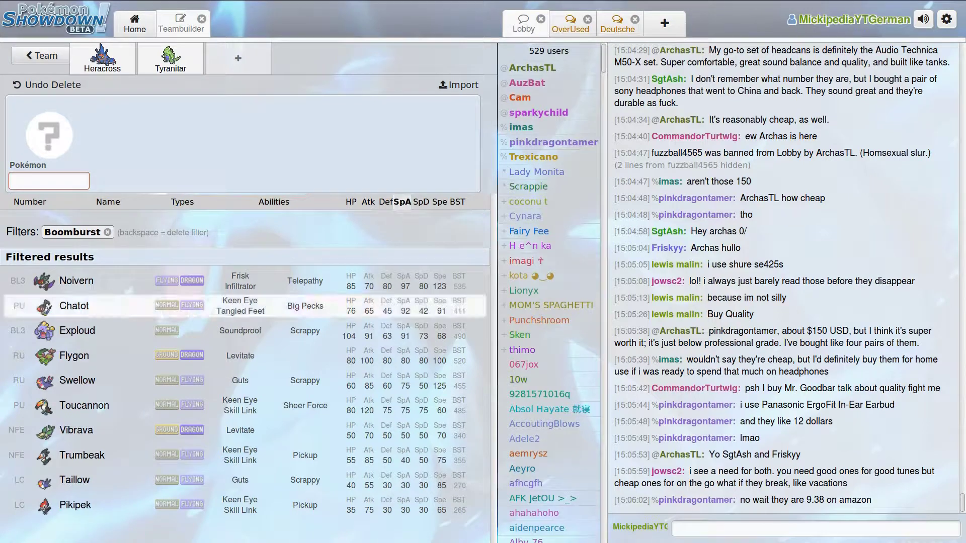
mouse_move(221, 0)
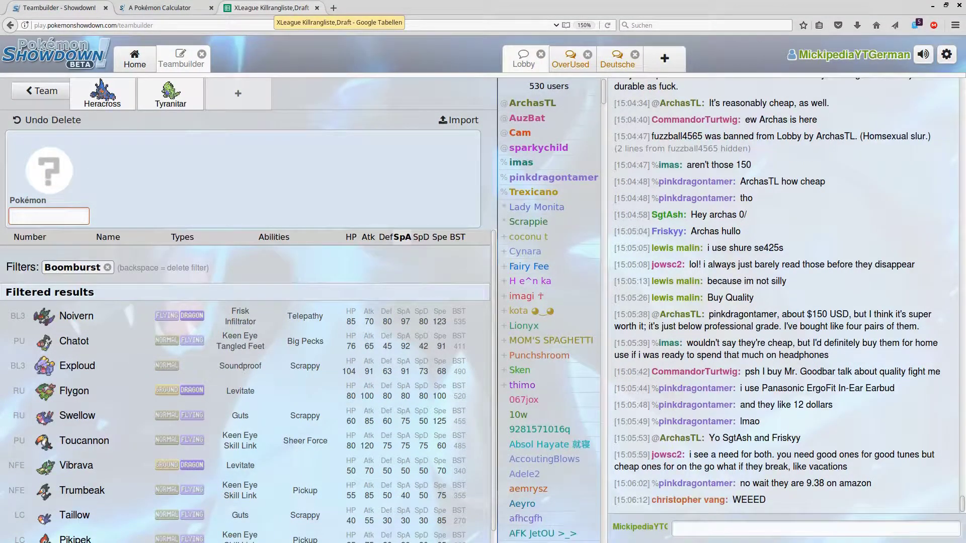
Return to the damage calculator and load the Exploud (NU Wallbreaker) set as Pokémon 2.
left_click(274, 6)
left_click(166, 8)
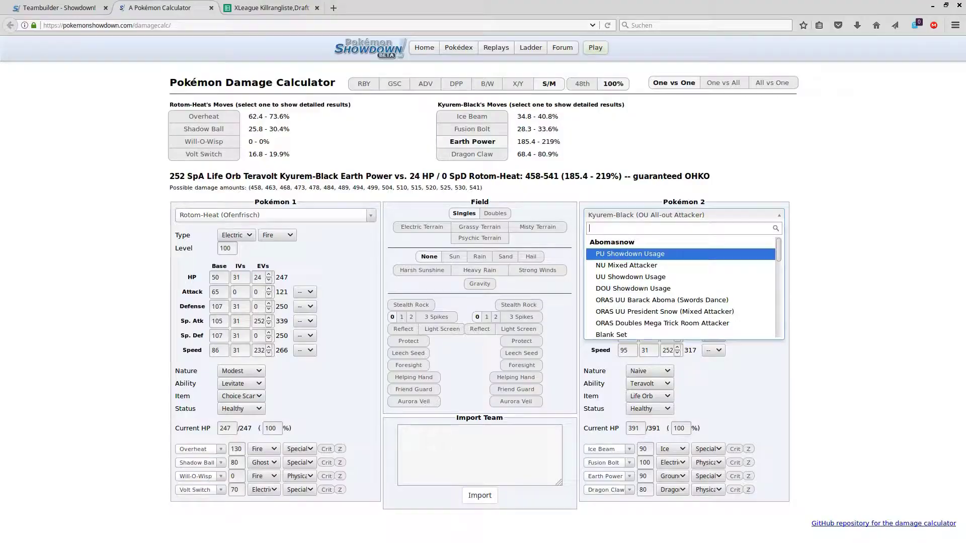
type("explou")
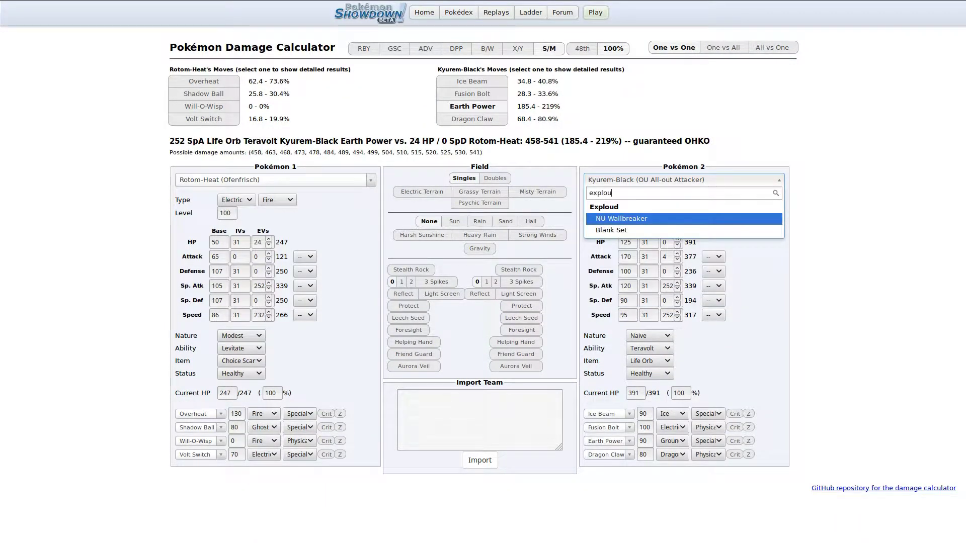
key("Return")
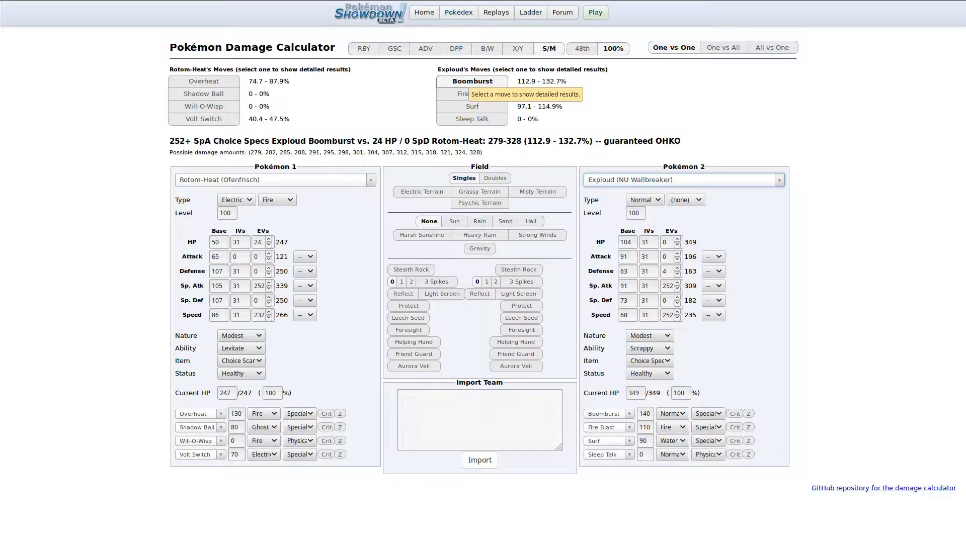
Set Rotom-Heat's Sp. Def and HP EVs to 252 each and its nature to Careful.
double_click(255, 300)
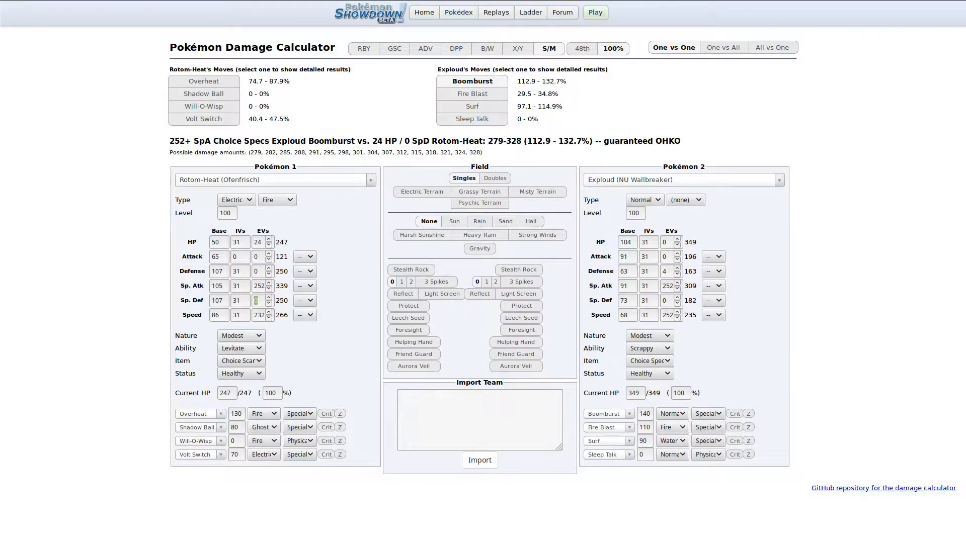
type("252")
left_click(257, 242)
type("252")
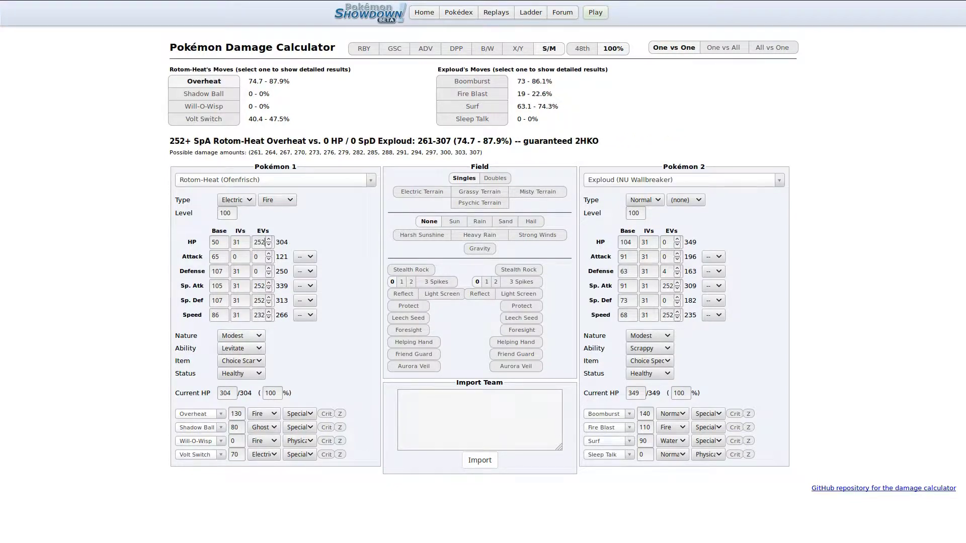
left_click(241, 335)
key("c")
key("c")
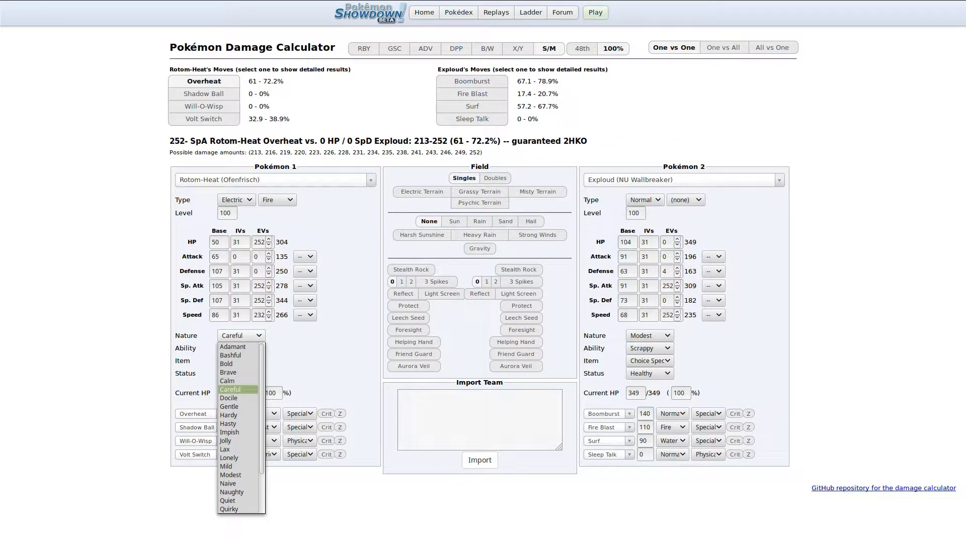
key("Return")
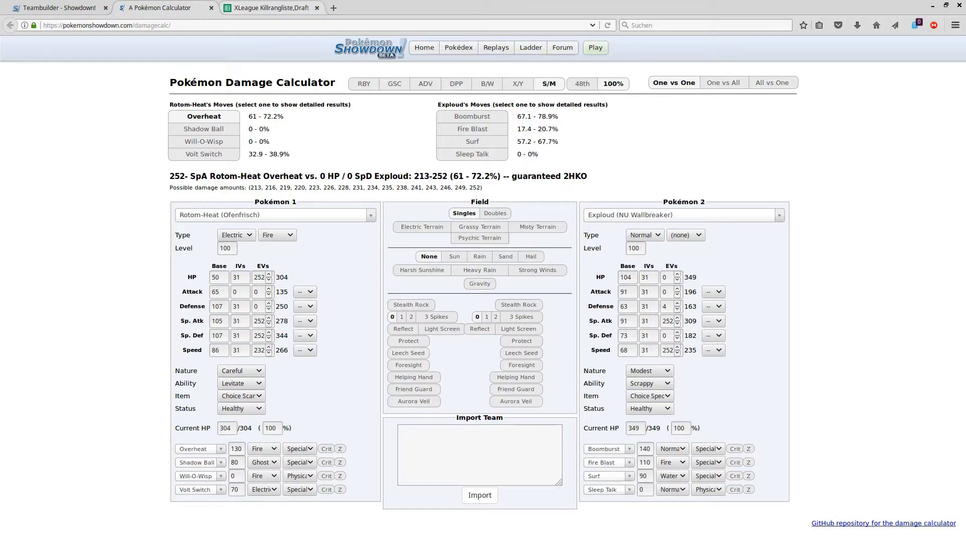
Switch to the league spreadsheet and review the Howling Sealeos and Die Wüstengangster rosters.
left_click(271, 8)
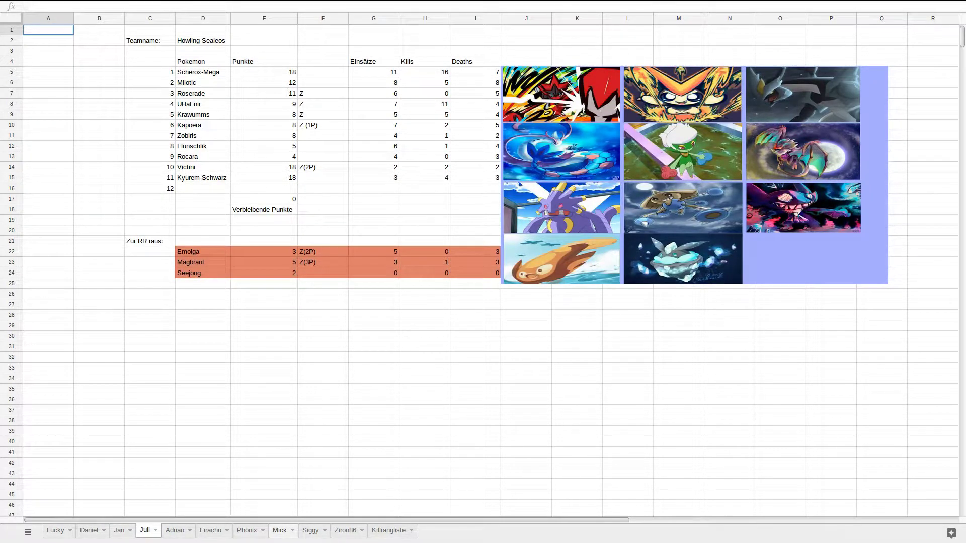
left_click(279, 530)
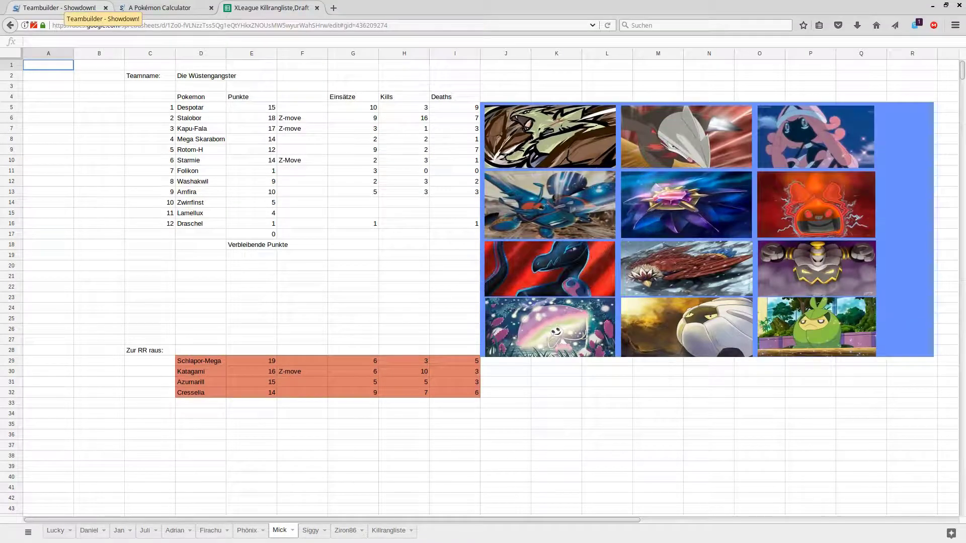
Switch to the Showdown teambuilder and open Tyranitar's EV and nature settings.
left_click(66, 8)
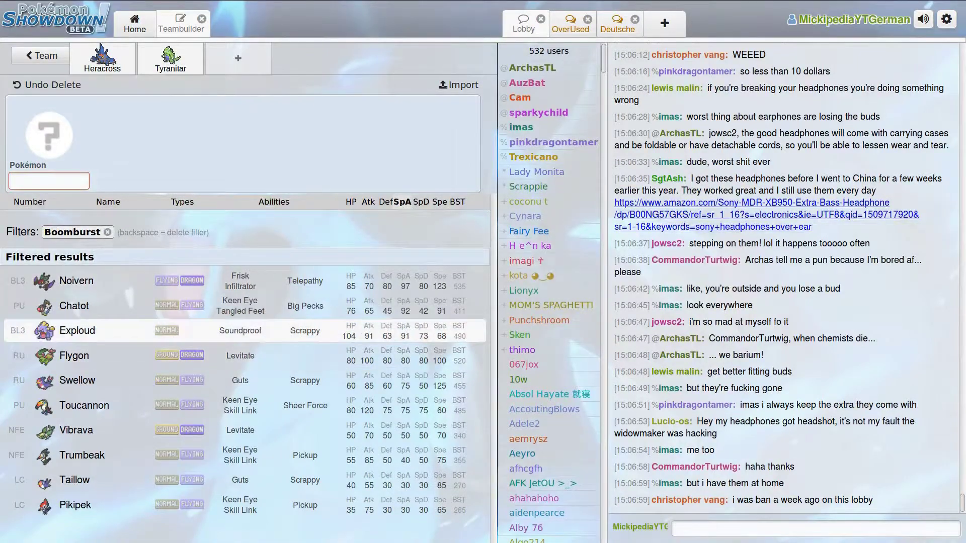
left_click(170, 58)
left_click(424, 149)
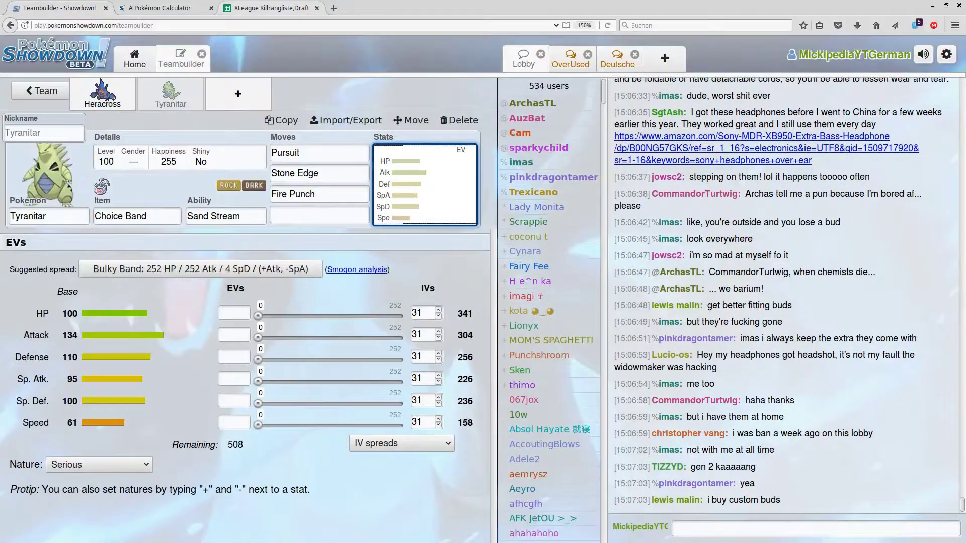
Check the Die Wüstengangster roster in the league spreadsheet again and return to the damage calculator.
left_click(352, 11)
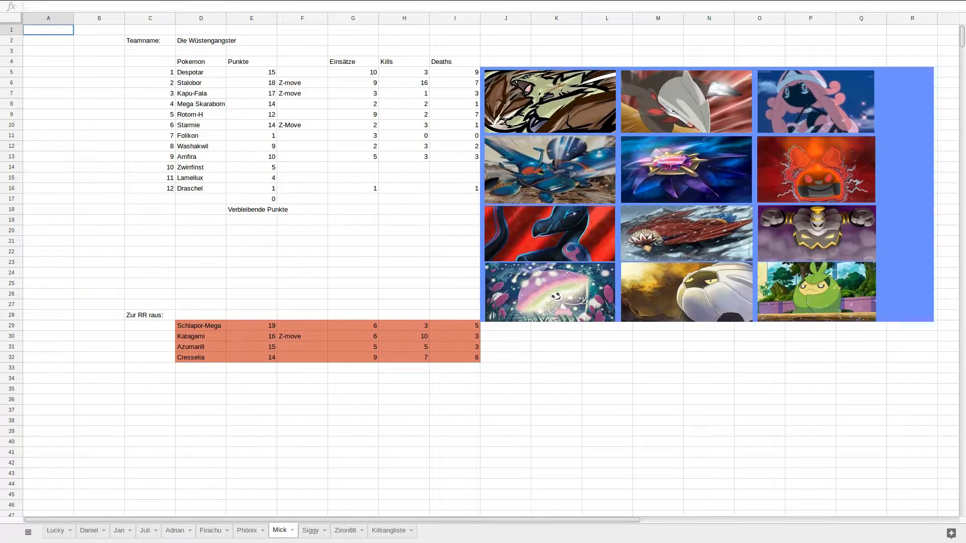
key("F11")
left_click(166, 7)
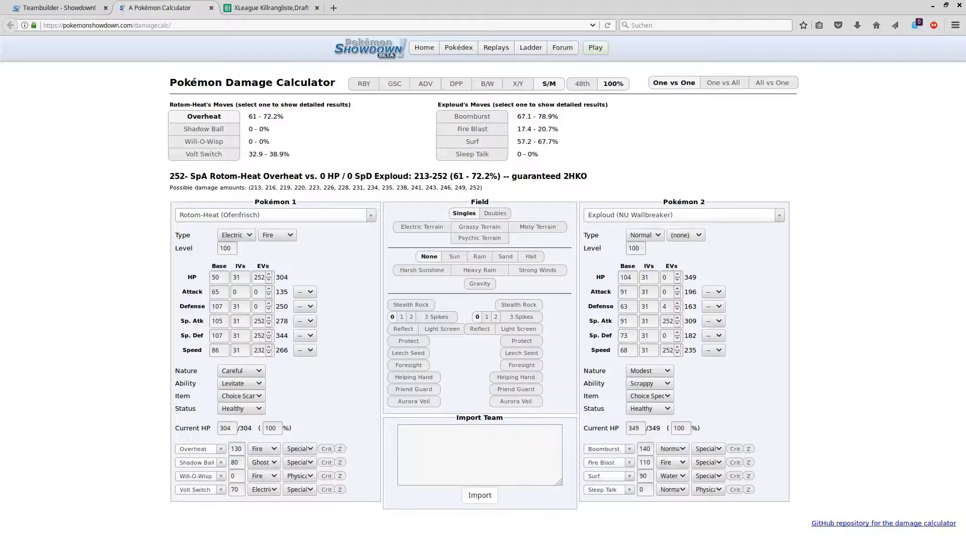
Switch to the league spreadsheet and compare the Die Wüstengangster roster with the Howling Sealeos roster.
key("ctrl+Tab")
key("ctrl+shift+Tab")
key("ctrl+Tab")
key("F11")
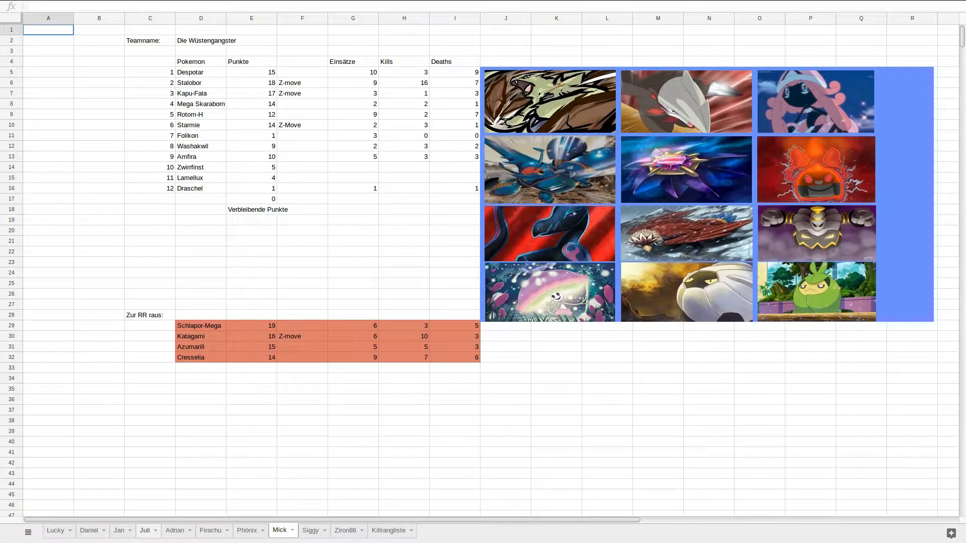
left_click(144, 530)
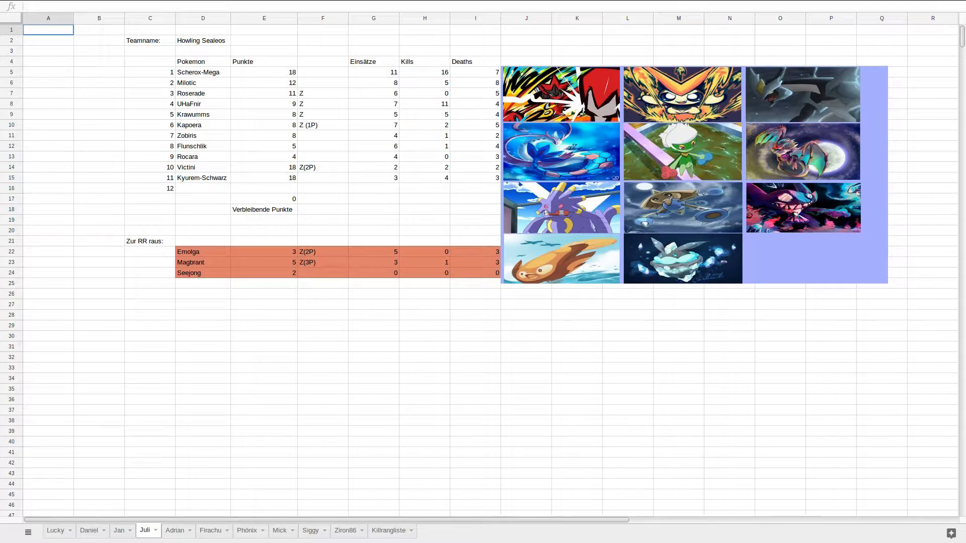
key("F11")
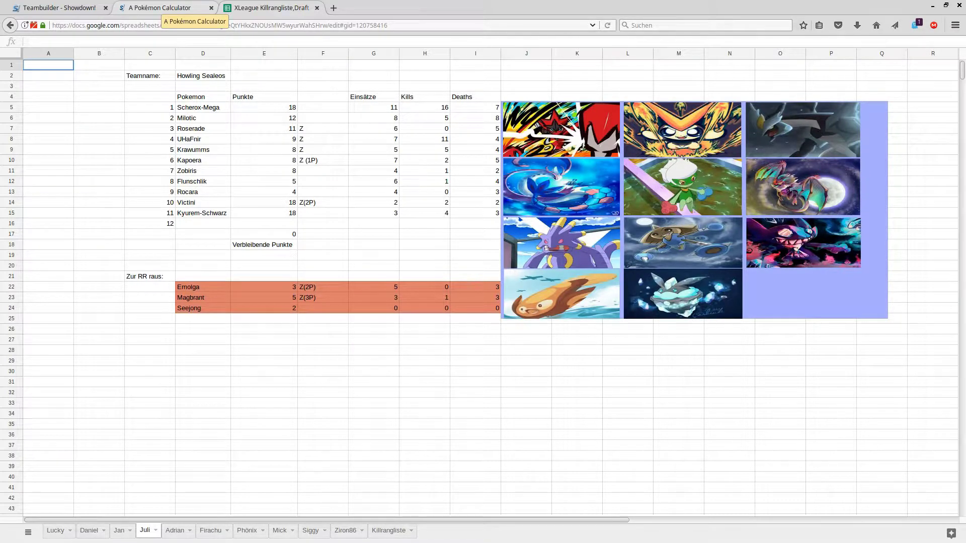
Return to the damage calculator and load Tapu Lele's OU Choice Specs set as Pokémon 1.
left_click(159, 8)
key("F11")
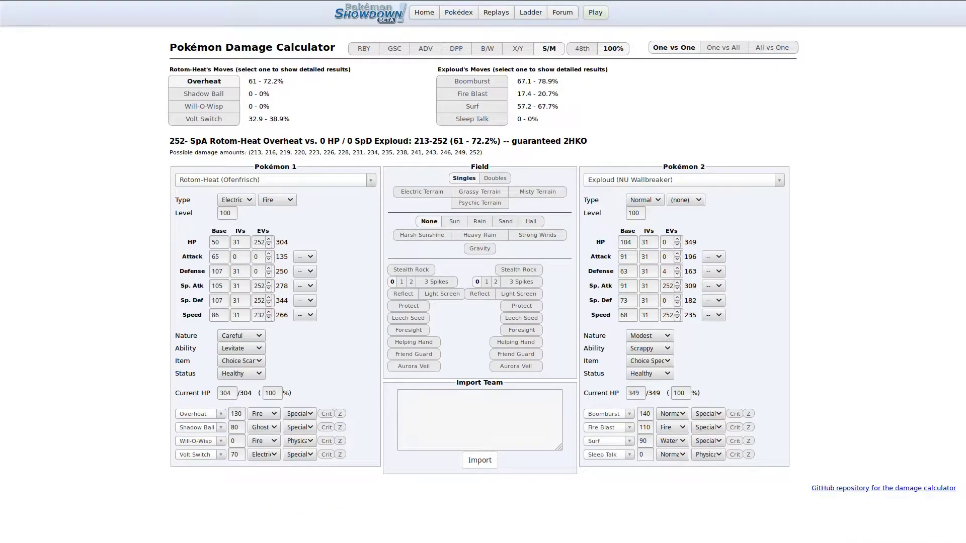
left_click(271, 179)
type("t")
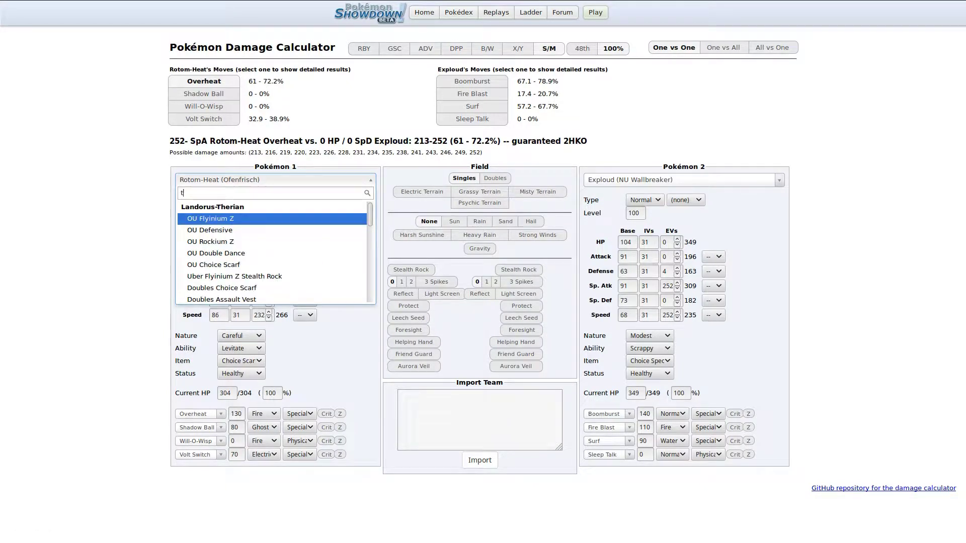
type("ypl")
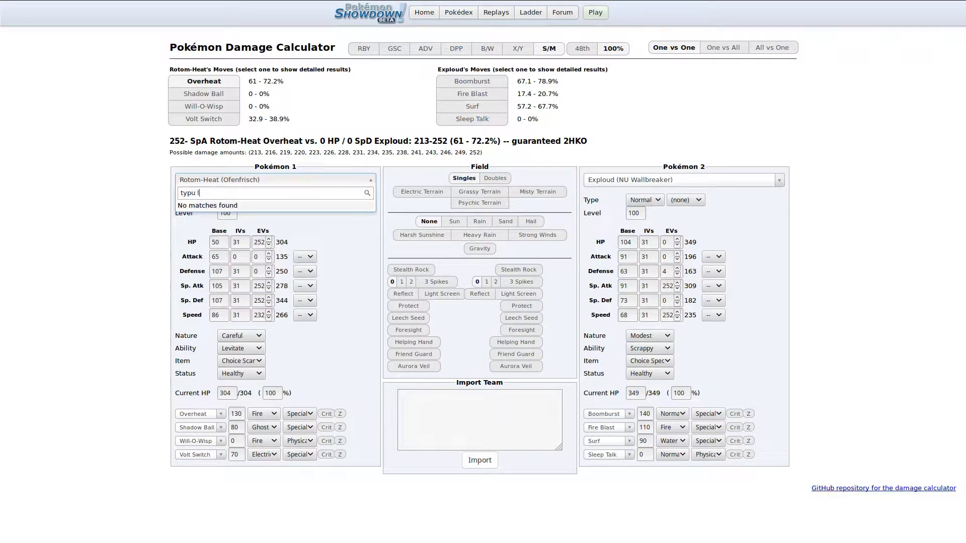
key("BackSpace")
key("BackSpace")
key("BackSpace")
key("BackSpace")
type("ta")
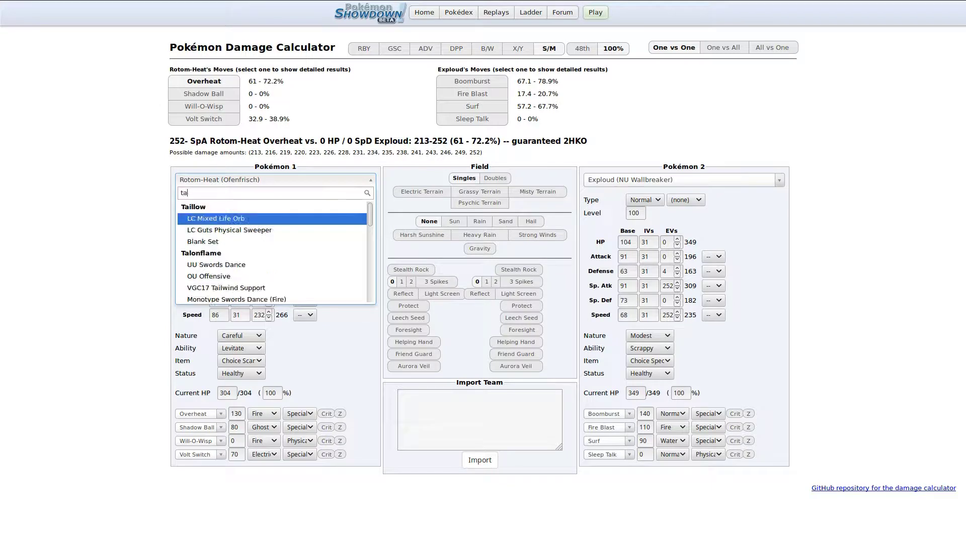
type("pu lel")
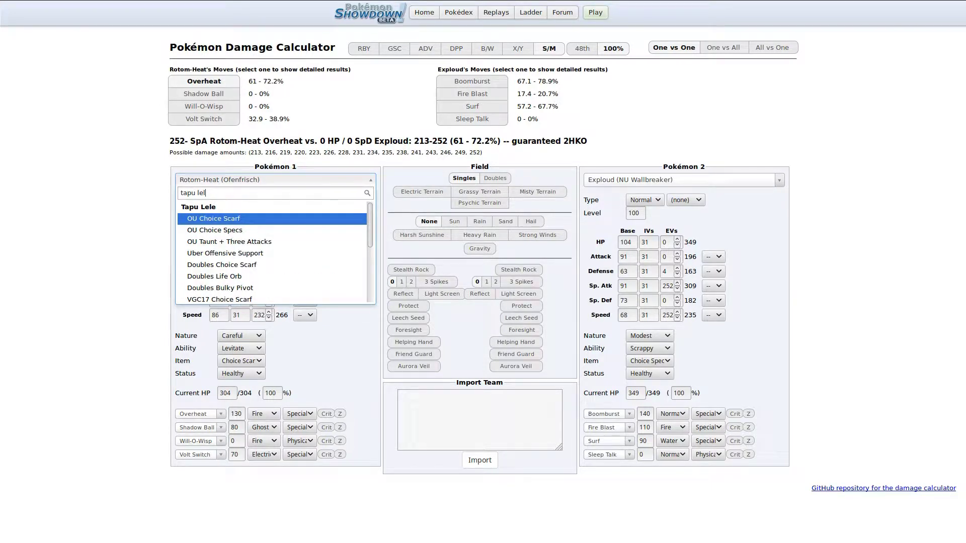
left_click(215, 230)
Load Milotic's RU Defensive set as Pokémon 2 and set its Defense EVs to 0.
left_click(679, 179)
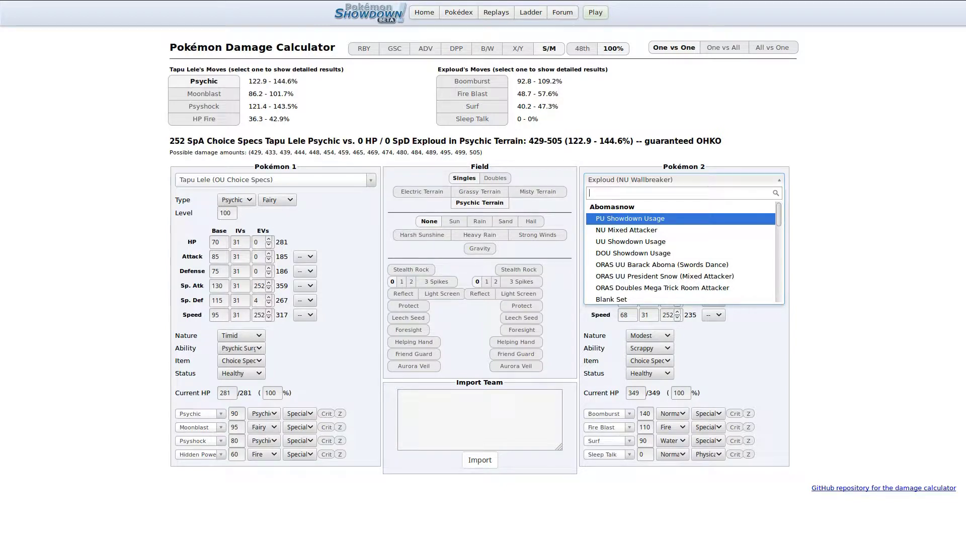
type("milo")
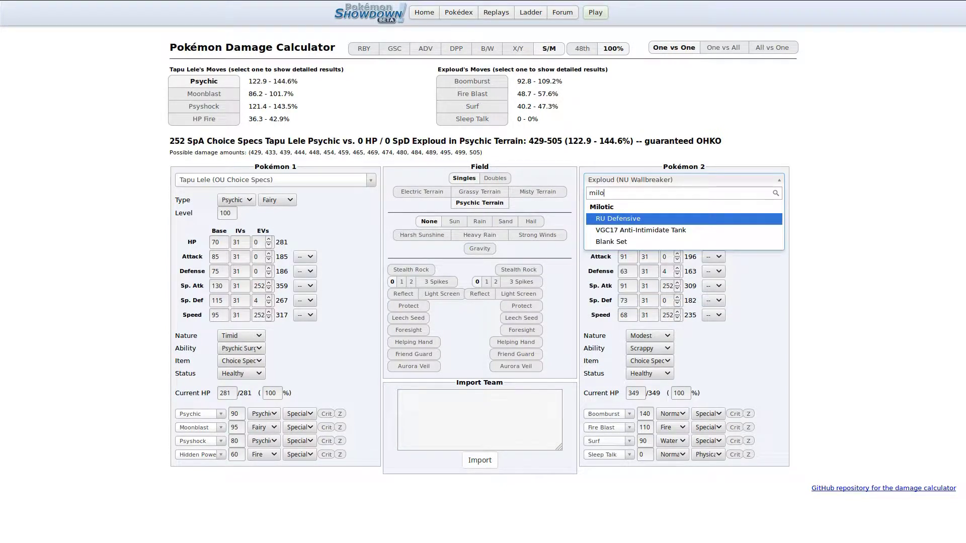
key("Return")
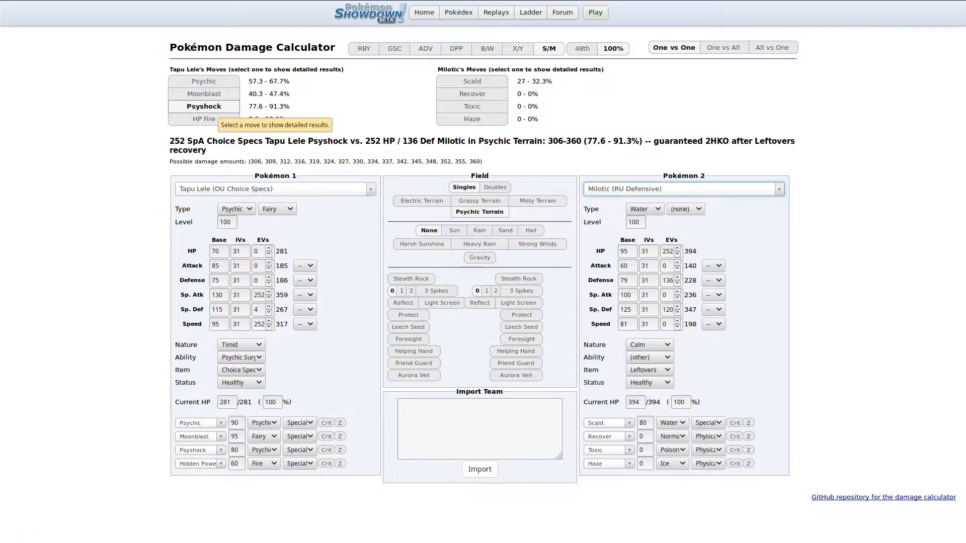
double_click(667, 280)
type("0")
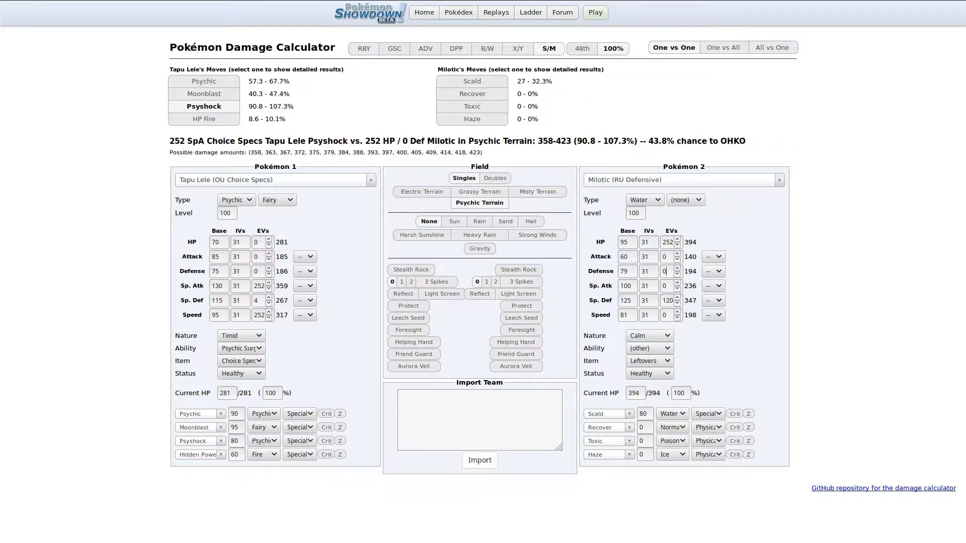
Check Psyshock against Milotic with its Sp. Def EVs set to 0 and its nature set to Bold.
left_click(204, 106)
left_click(666, 271)
double_click(667, 300)
type("0")
left_click(648, 335)
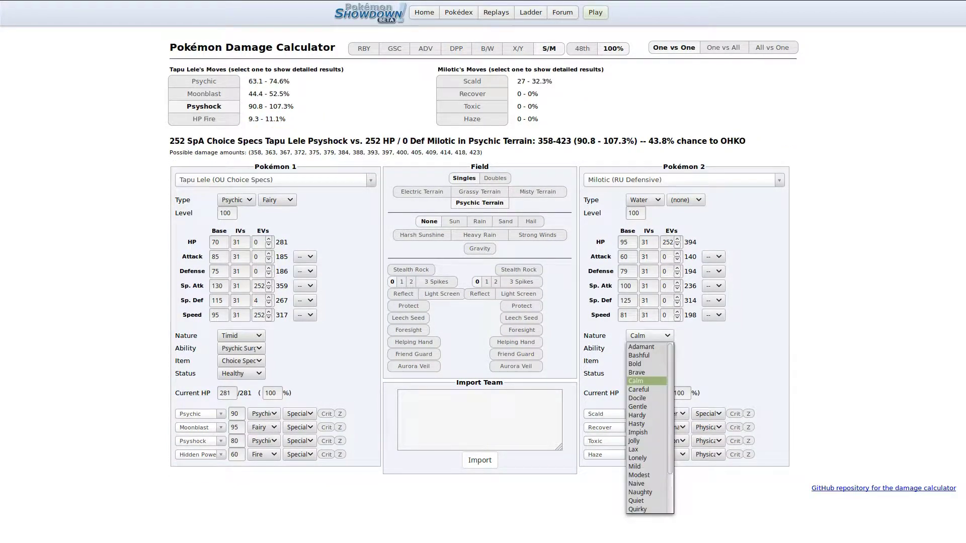
left_click(646, 364)
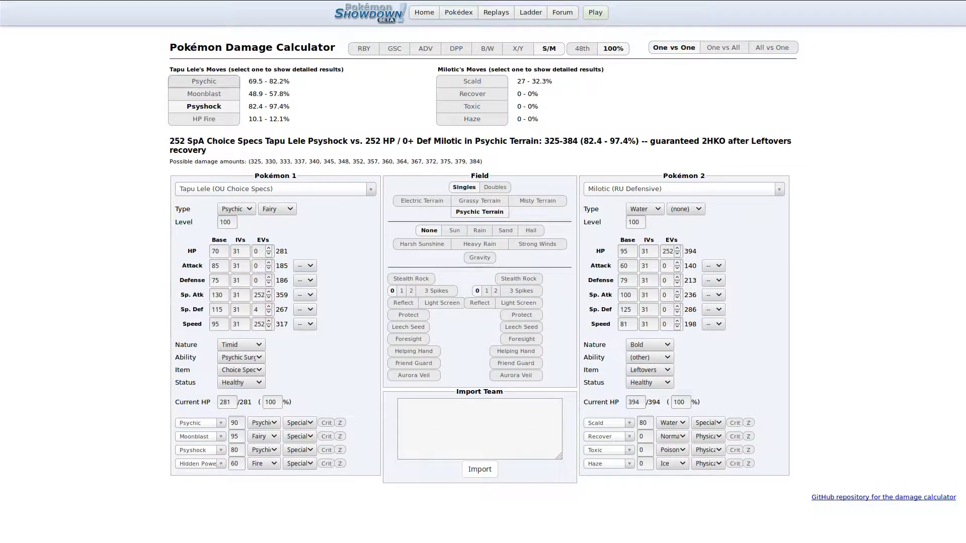
Show Psychic's detailed result, then set Milotic's Sp. Def EVs to 252 and its nature to Careful.
left_click(203, 81)
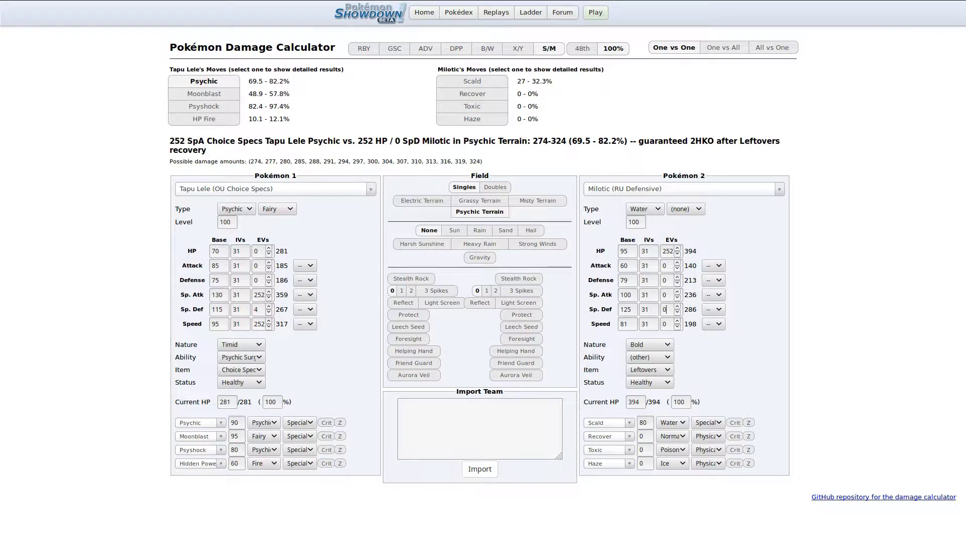
left_click(666, 309)
type("252")
left_click(648, 344)
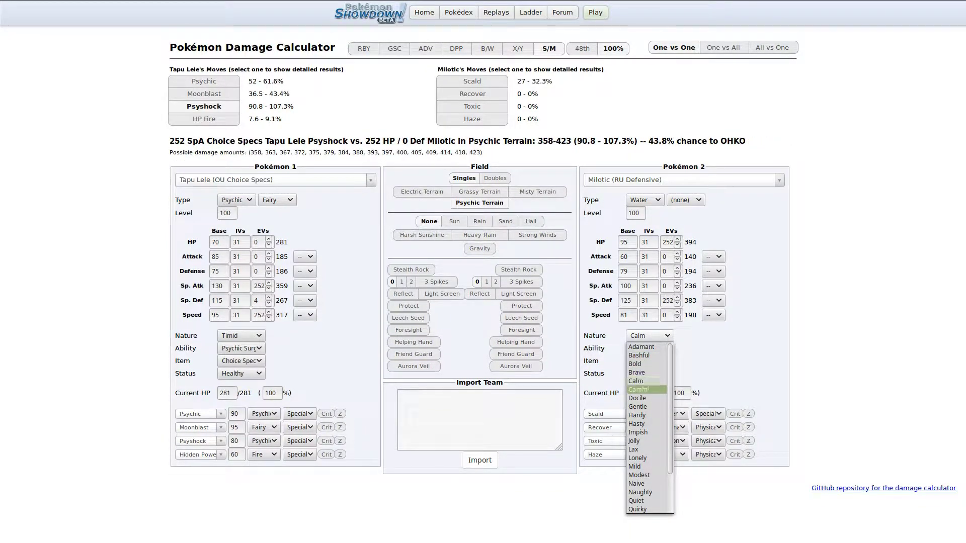
key("Return")
key("c")
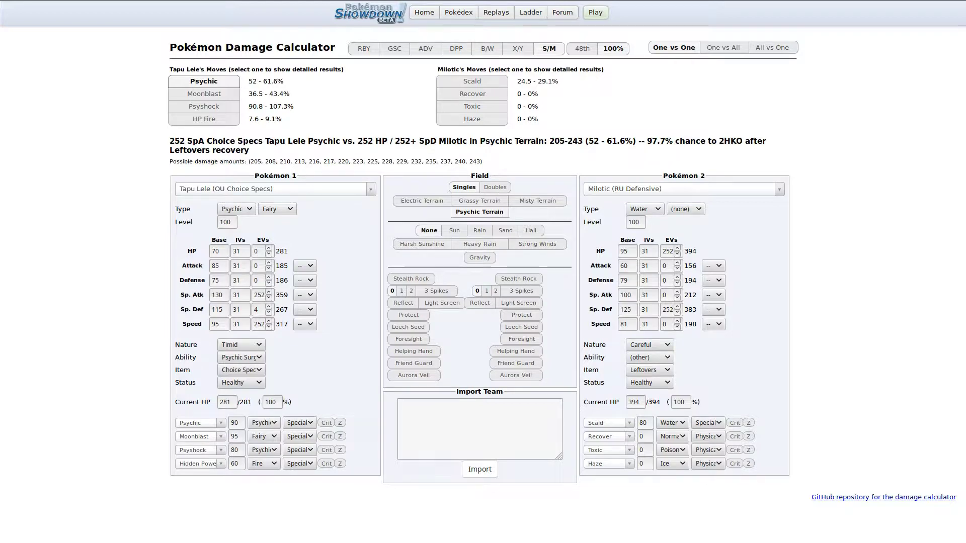
Replace Milotic as Pokémon 2 with Scizor-Mega's OU Utility set.
key("F11")
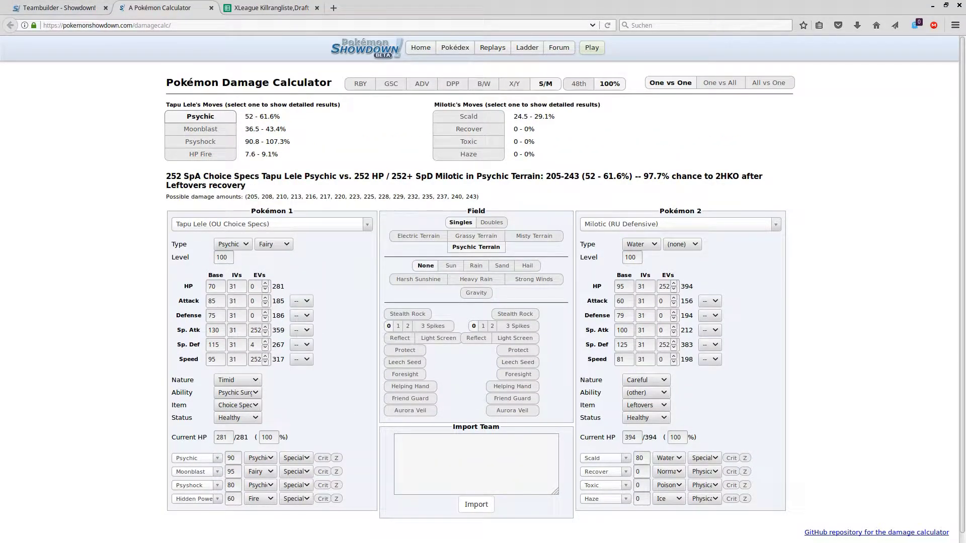
key("F11")
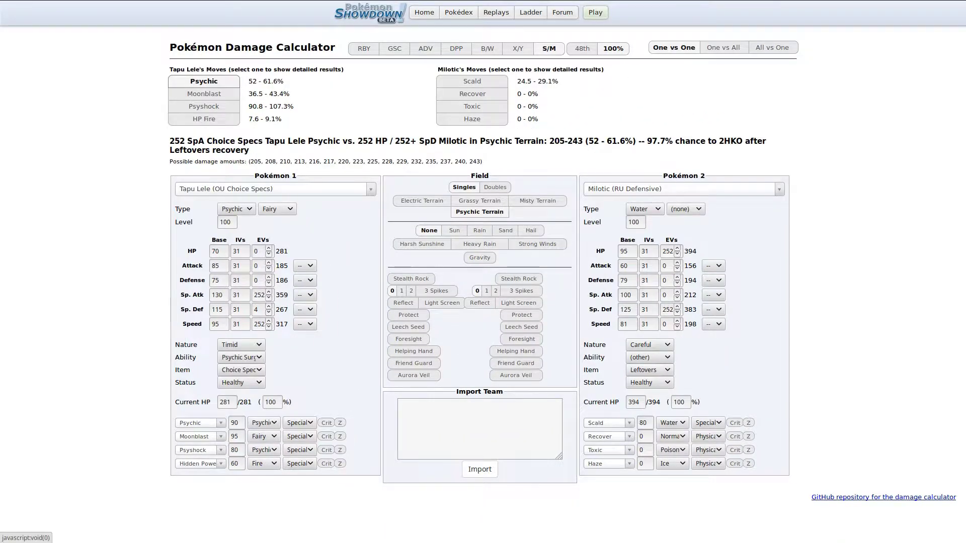
left_click(683, 189)
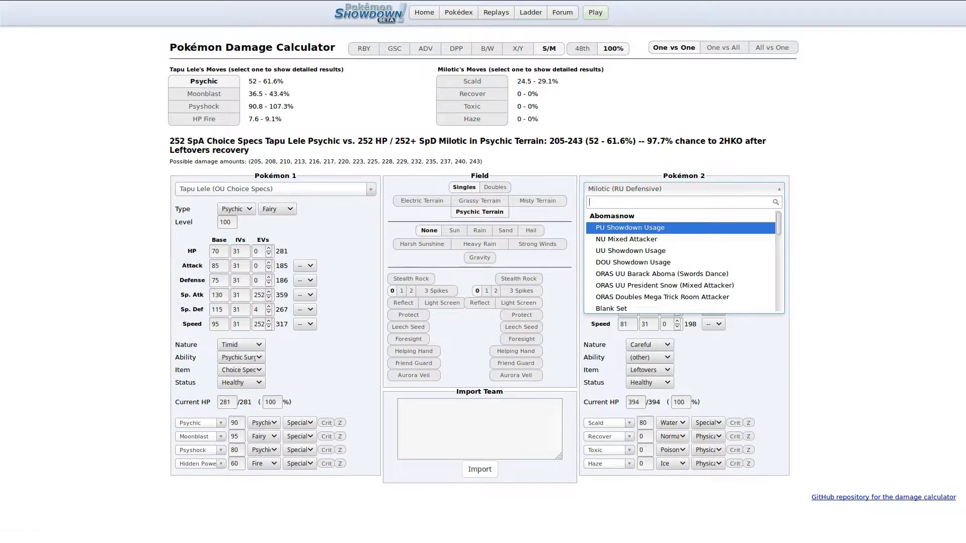
type("sc")
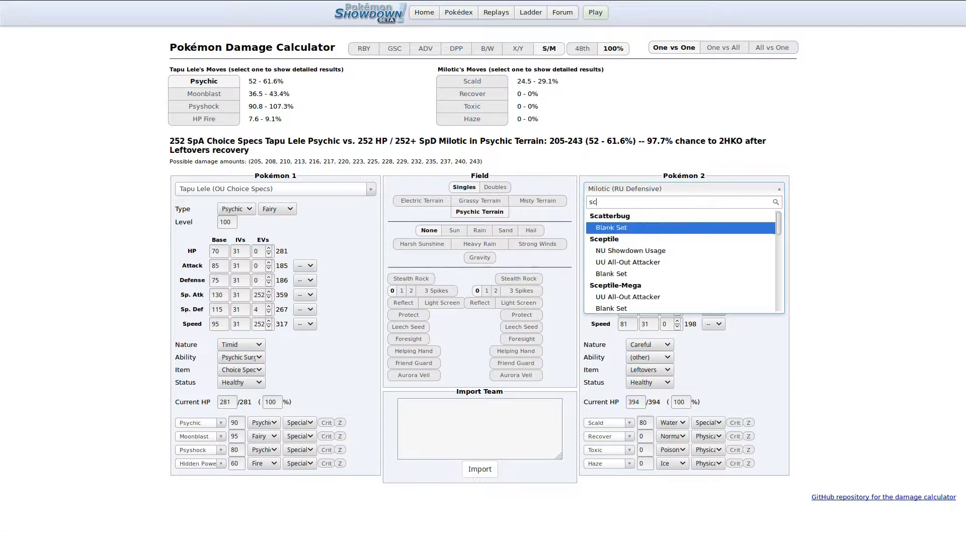
type("izor")
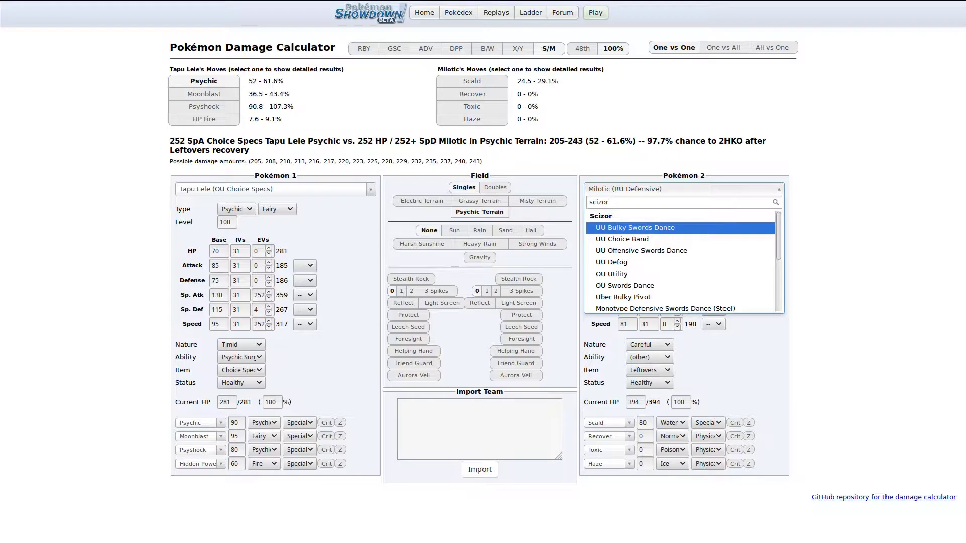
scroll(680, 262, "down", 3)
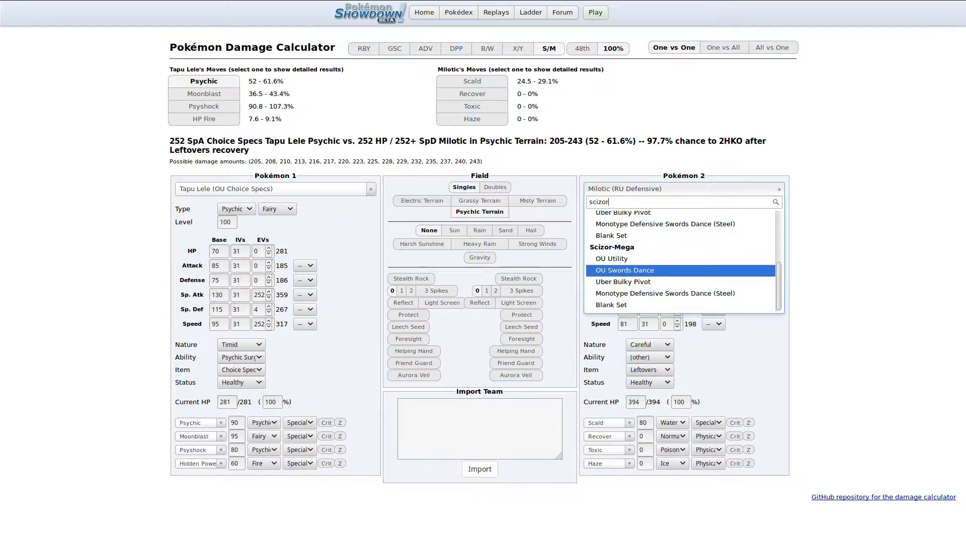
key("Up")
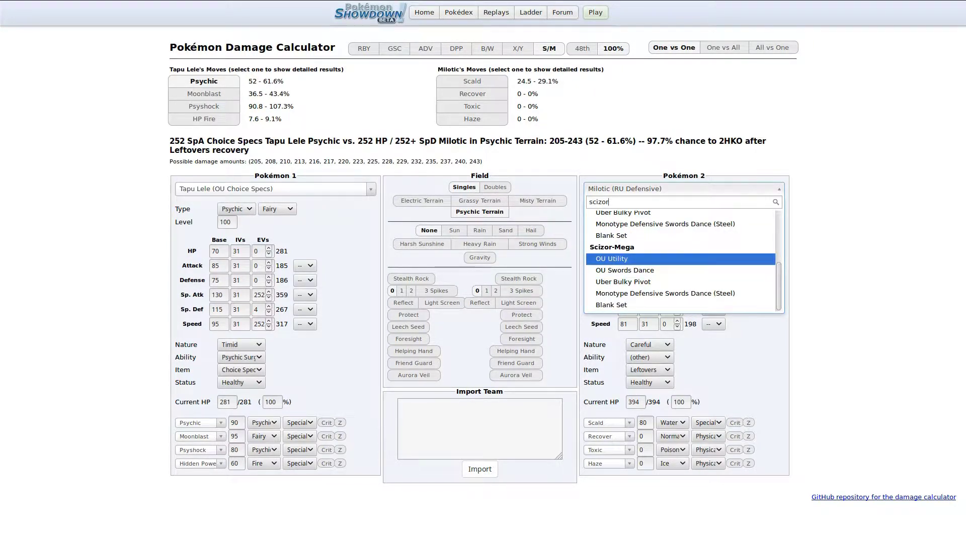
key("Return")
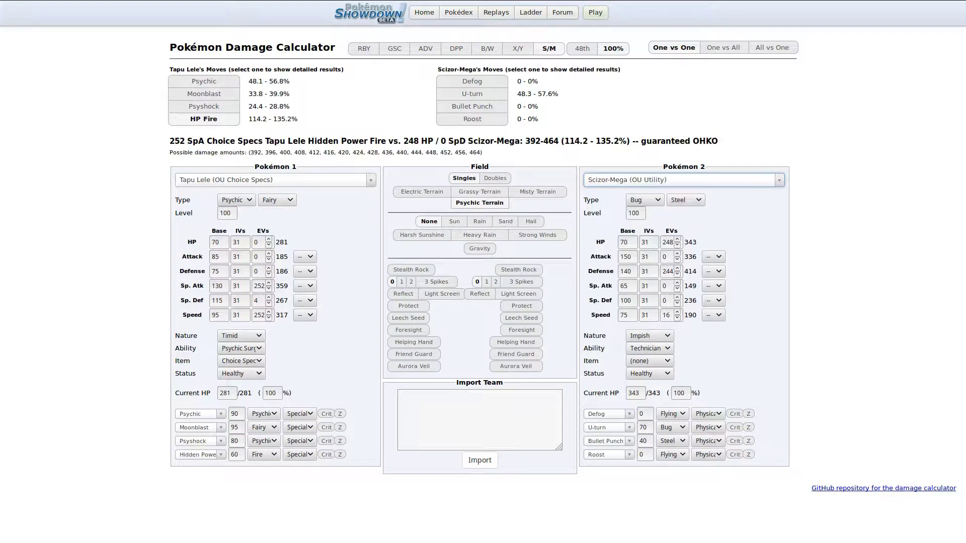
Set Scizor-Mega's Sp. Def EVs to 252 and its nature to Careful.
double_click(664, 300)
type("252")
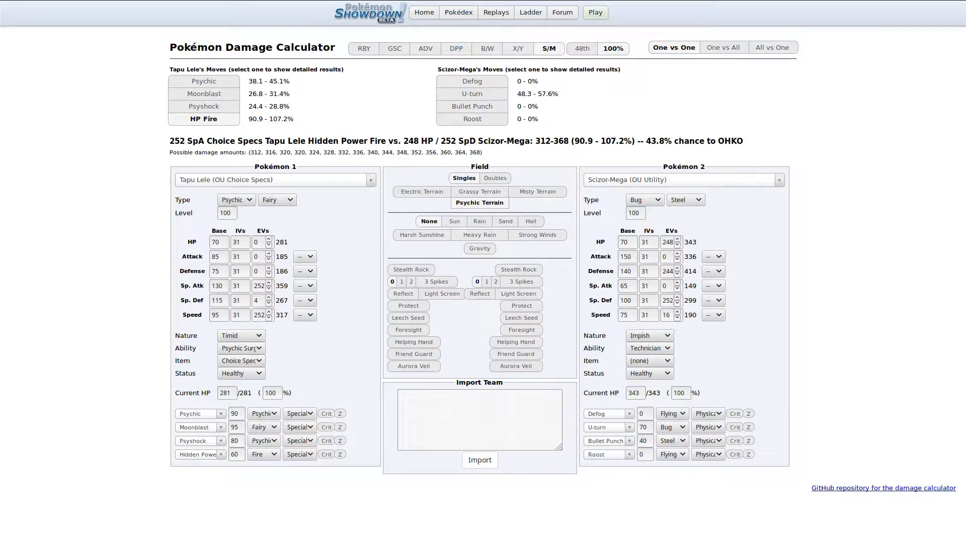
left_click(648, 335)
key("c")
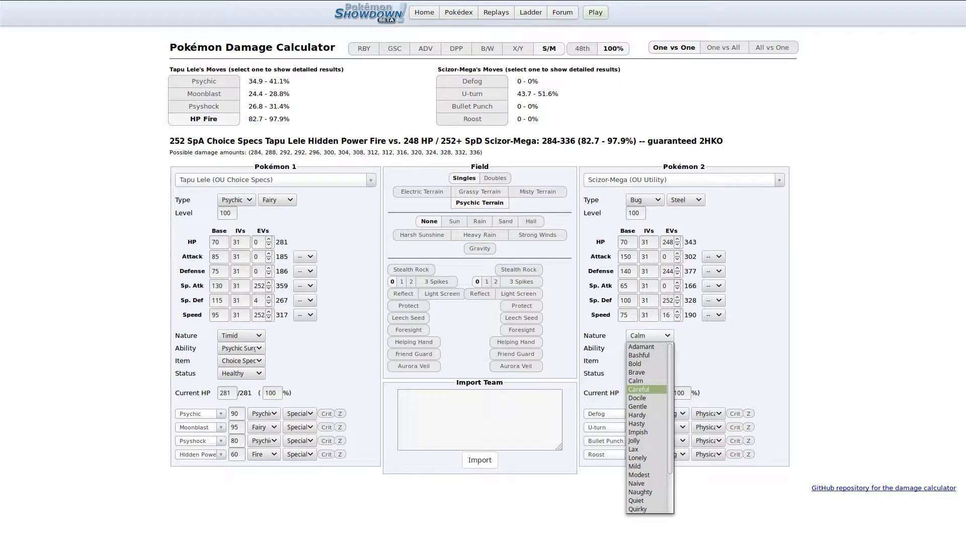
left_click(639, 389)
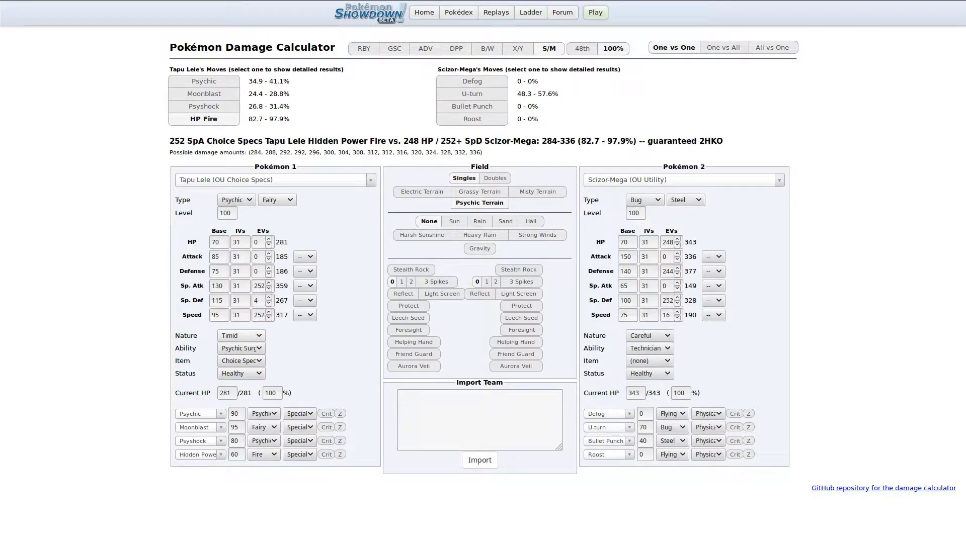
Set Tapu Lele's nature to Modest.
left_click(241, 336)
key("m")
key("c")
key("m")
key("o")
key("Return")
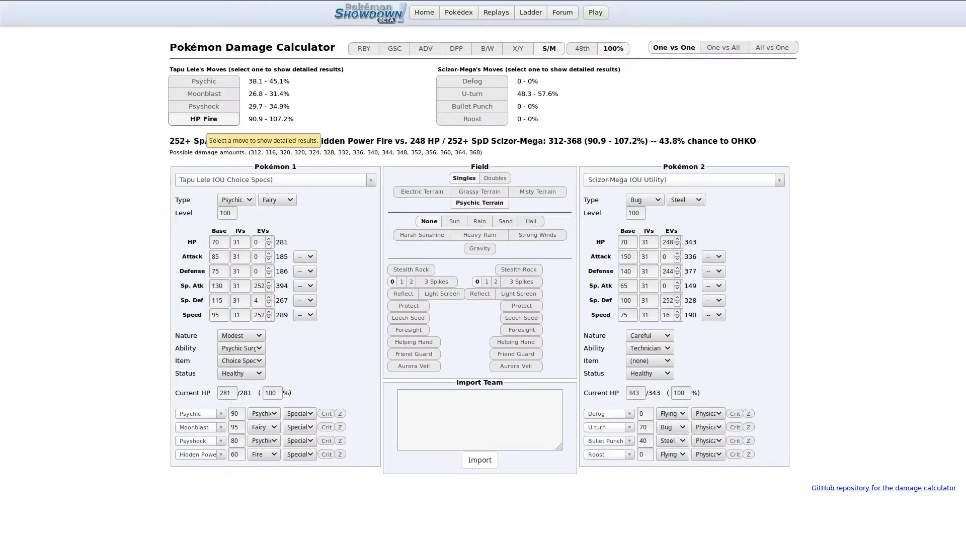
Switch to the Showdown teambuilder and add Tapu Lele to the team as the third Pokémon.
key("F11")
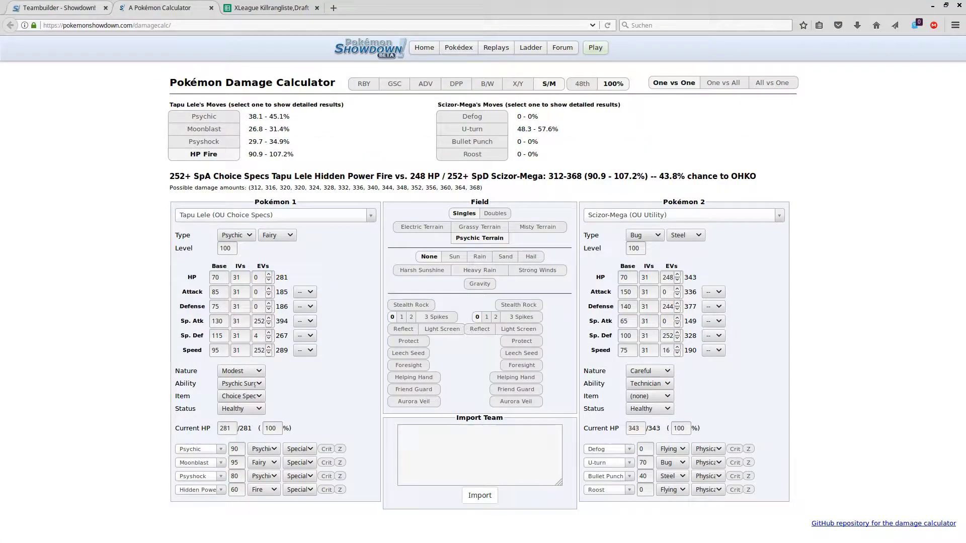
key("ctrl+Tab")
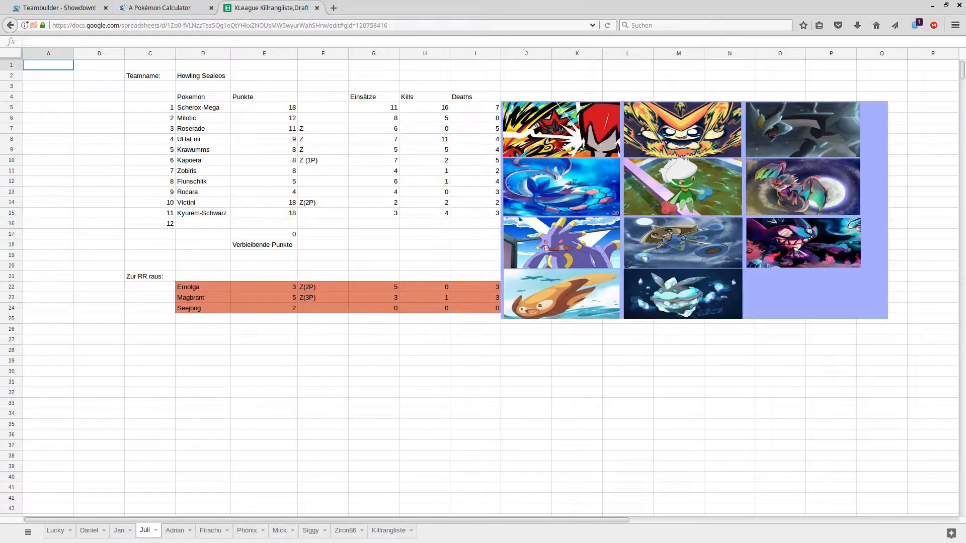
key("ctrl+Tab")
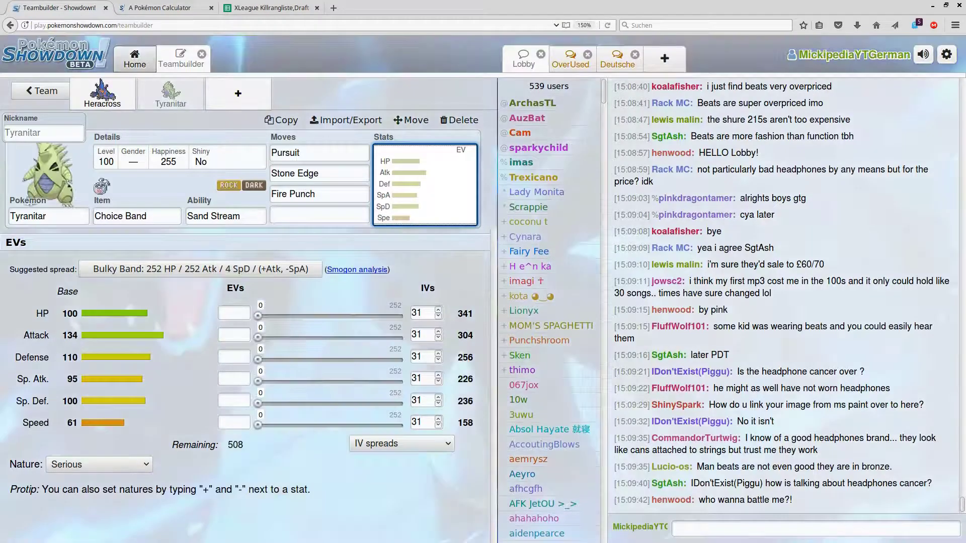
key("F11")
left_click(238, 58)
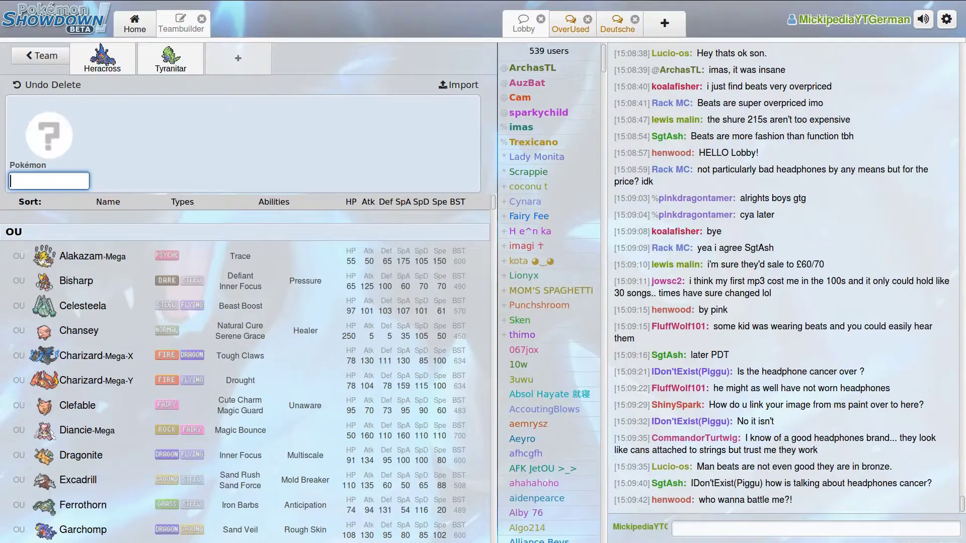
type("lele")
key("Return")
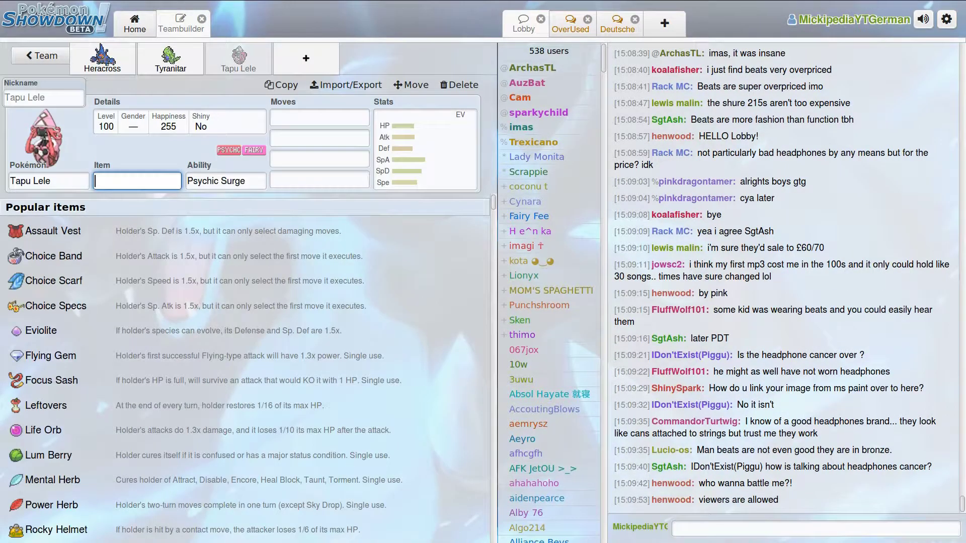
Give Tapu Lele the moves Psychic, Moonblast, Hidden Power Fire and Shadow Ball.
left_click(319, 118)
type("p")
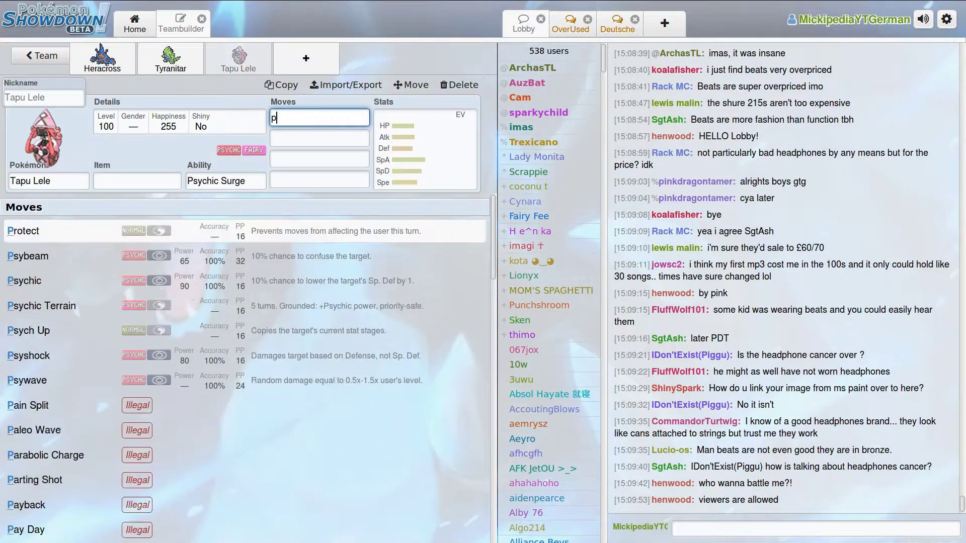
type("sychic")
key("Return")
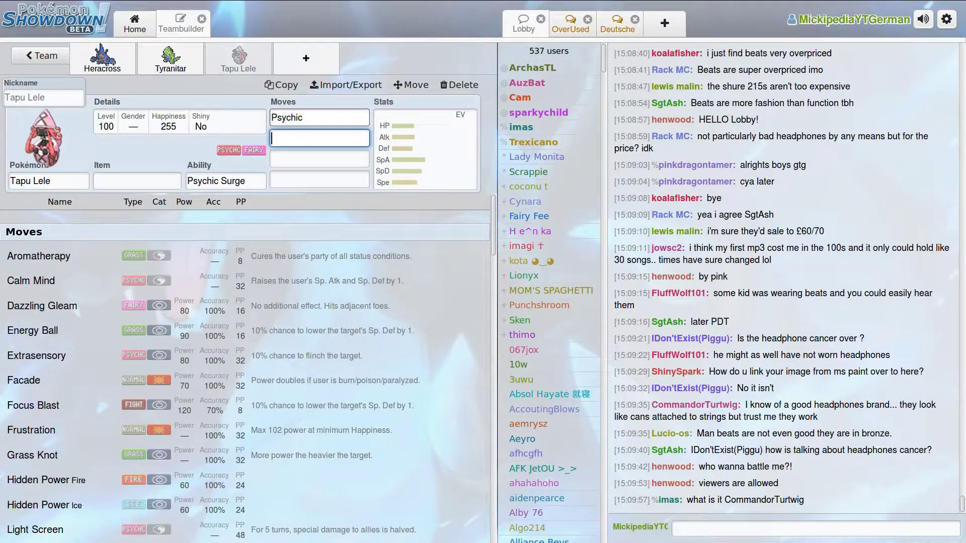
type("moon")
key("Return")
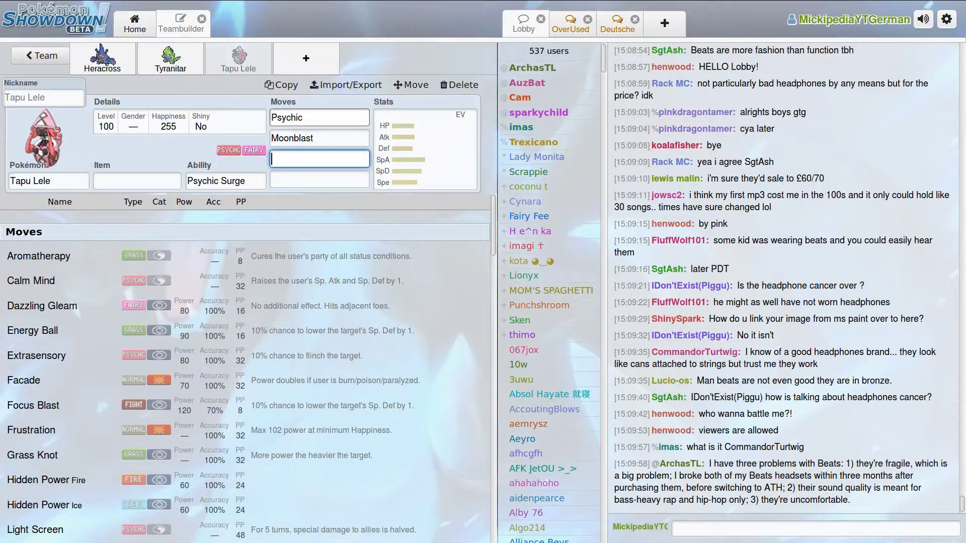
type("hp")
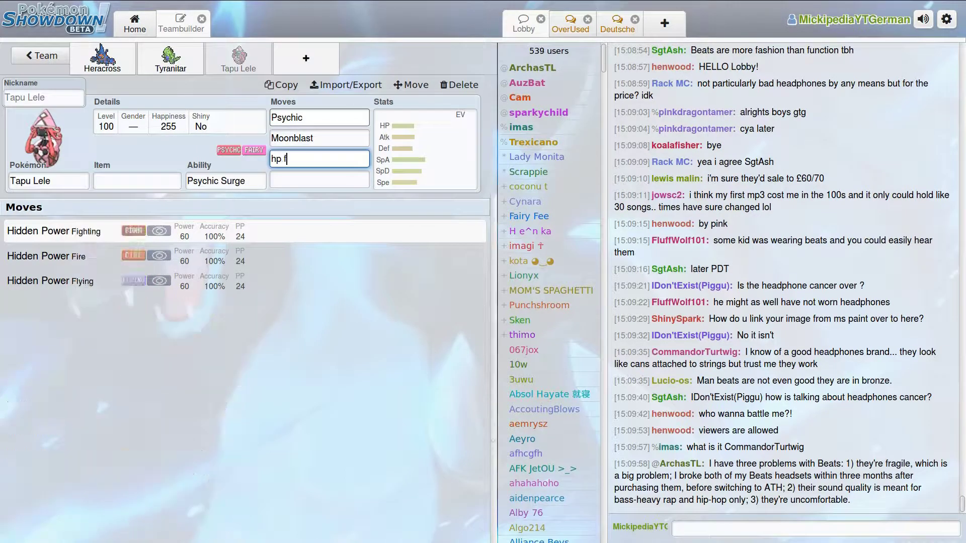
type(" fi")
key("Return")
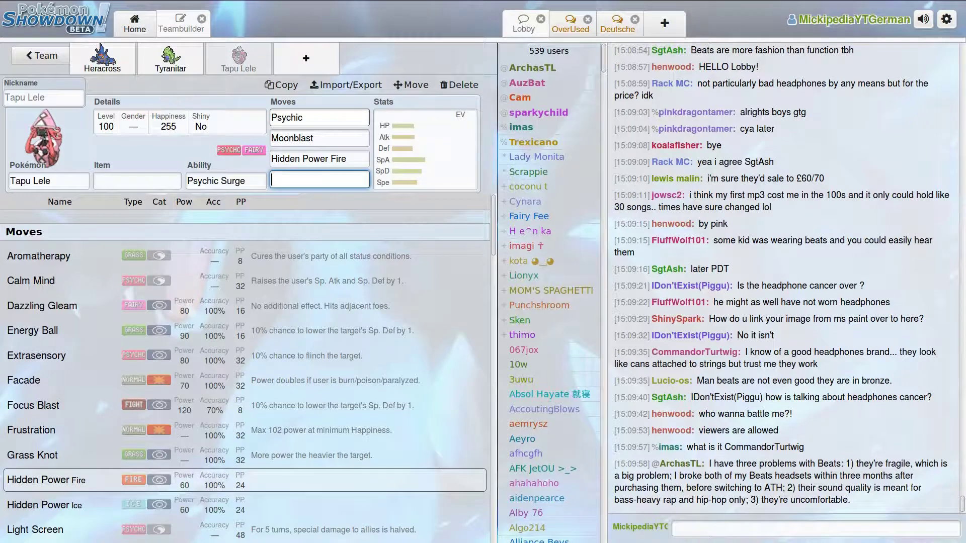
type("shado")
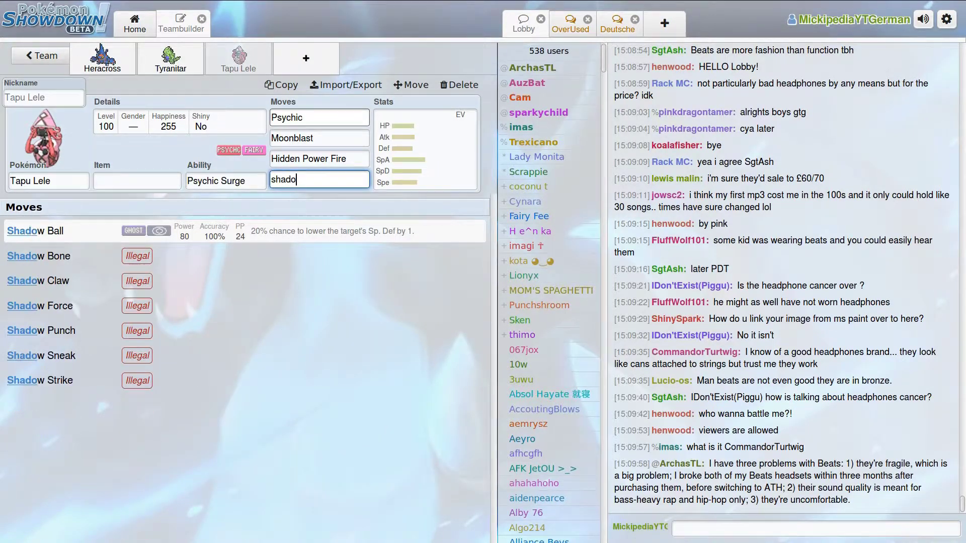
key("Return")
Give Tapu Lele Choice Specs as its item and switch back to the damage calculator.
left_click(137, 180)
type("choi")
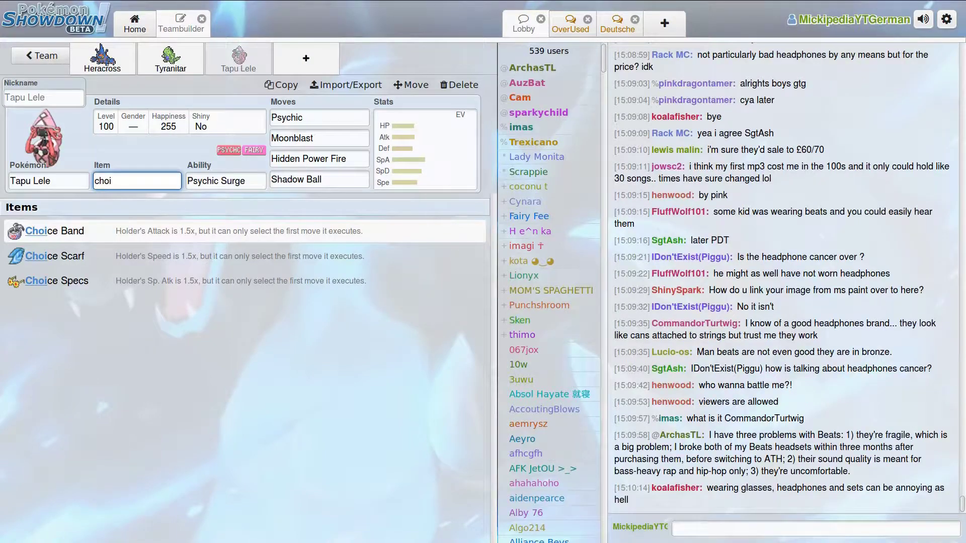
key("Down")
key("Down")
key("Return")
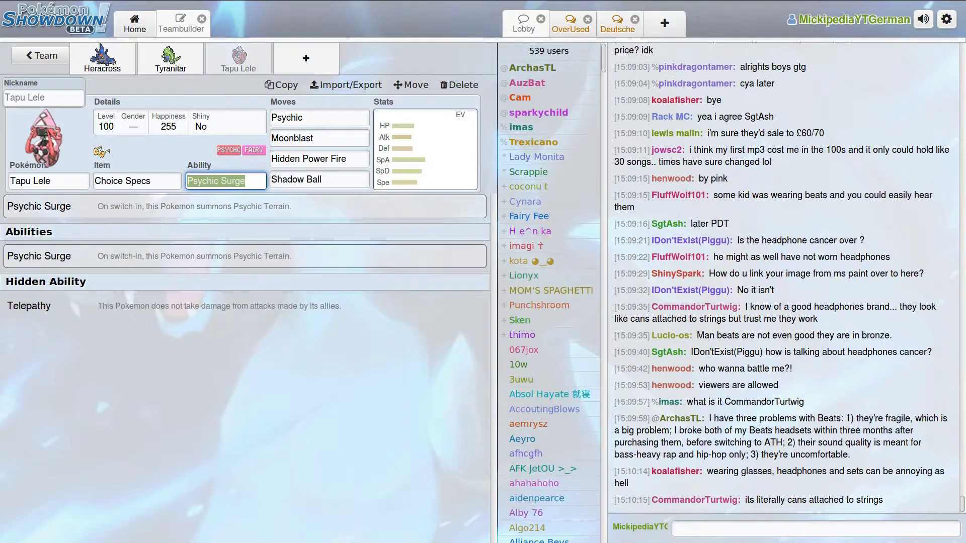
left_click(424, 149)
left_click(201, 7)
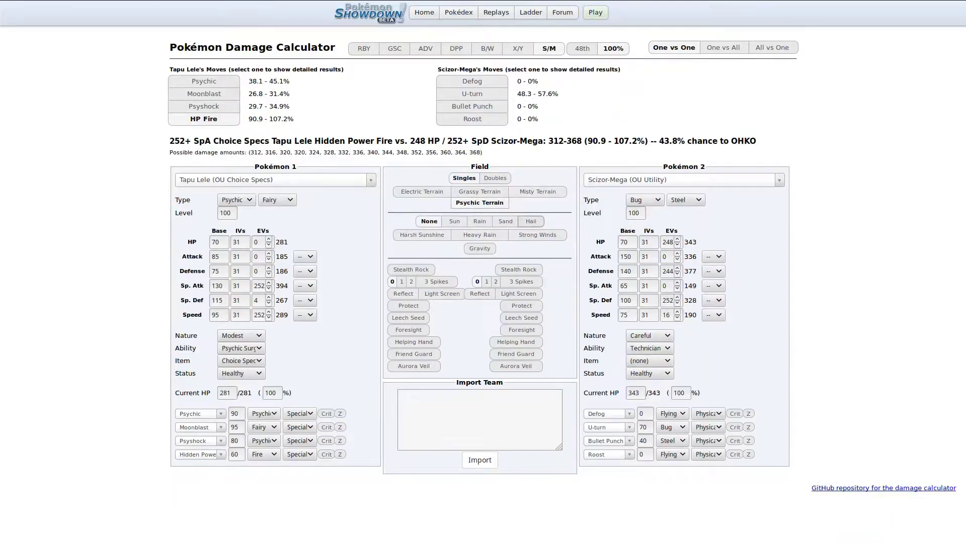
Replace Scizor-Mega as Pokémon 2 with Victini's VictiniLP set.
left_click(683, 180)
type("victini")
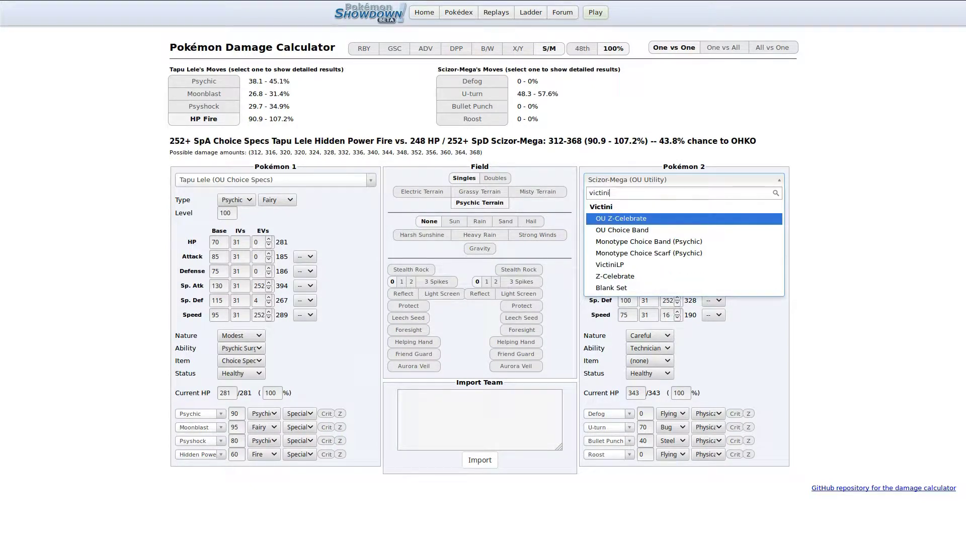
key("Down")
key("Down")
key("Down")
key("Down")
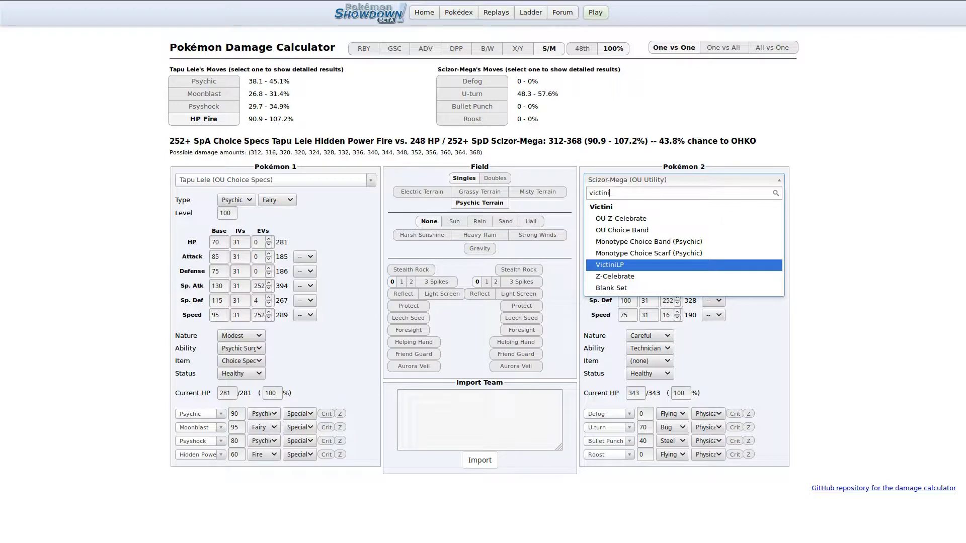
key("Return")
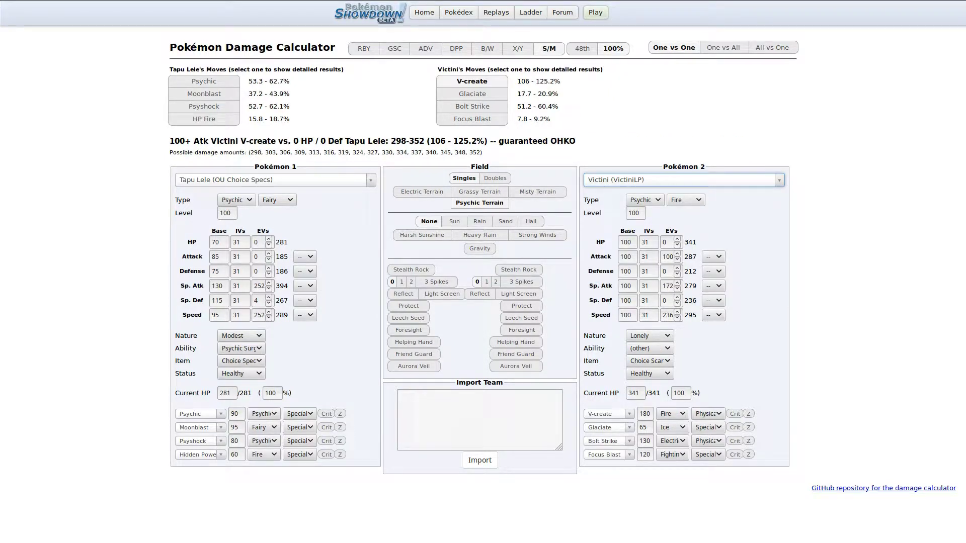
Load Victini's OU Choice Band set as Pokémon 2.
left_click(683, 180)
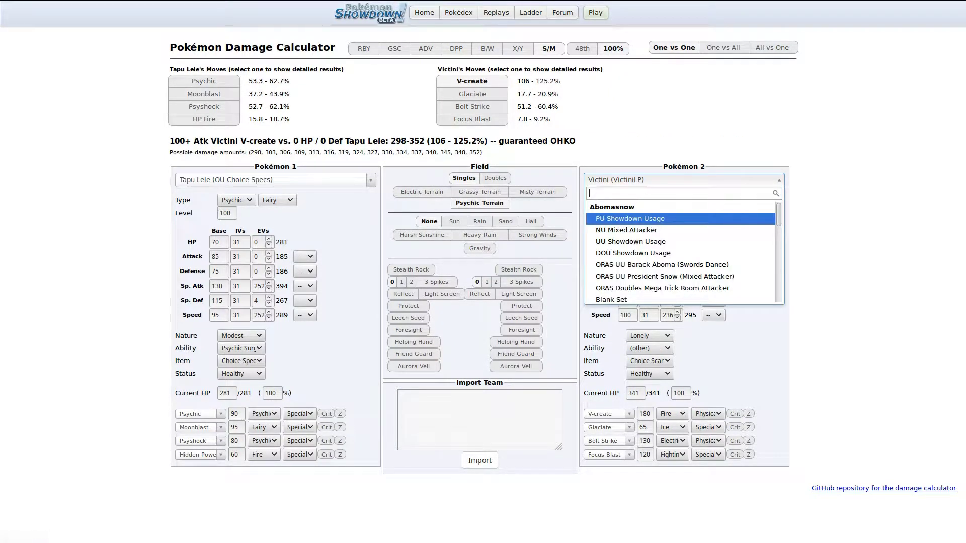
type("vic")
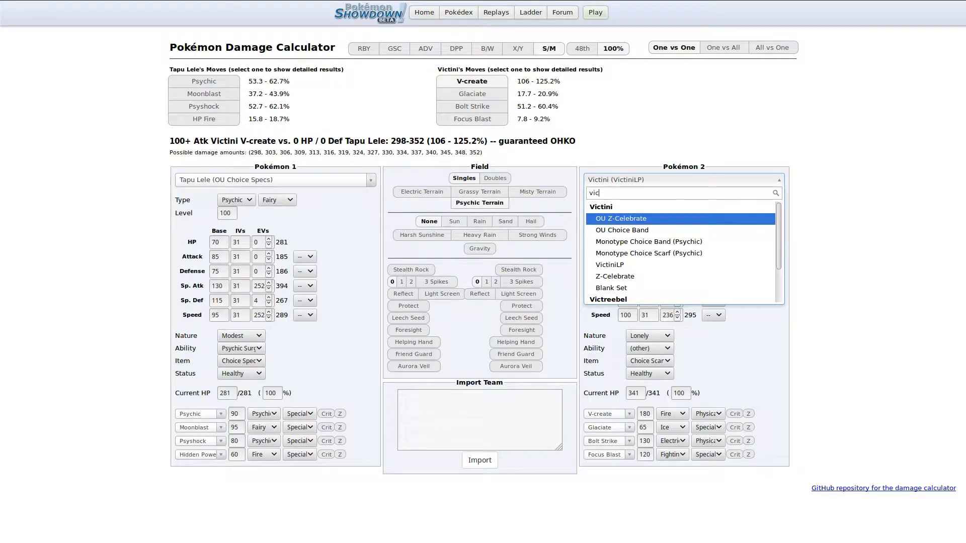
key("Down")
key("Up")
key("Down")
key("Return")
Set Victini's Sp. Def EVs to 252 and its nature to Careful.
left_click(664, 300)
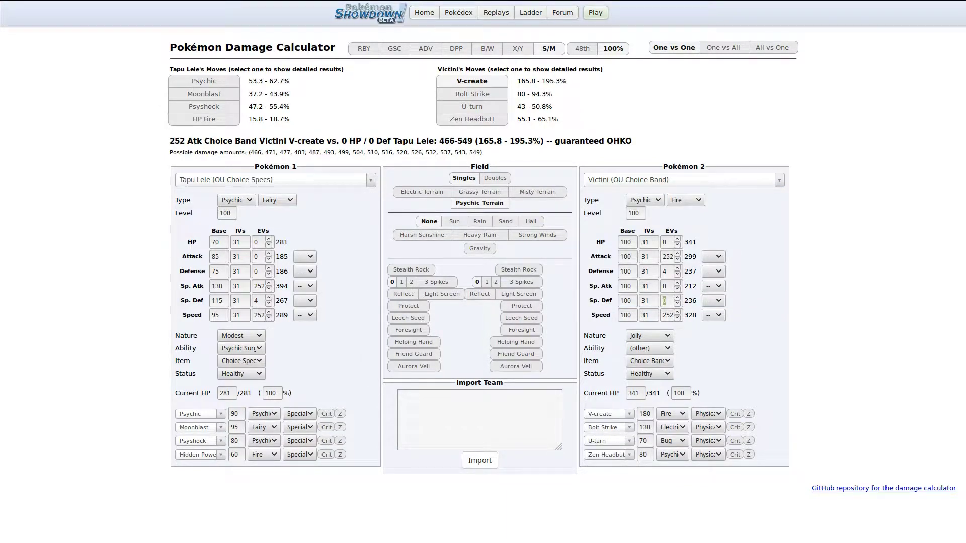
type("252")
left_click(649, 335)
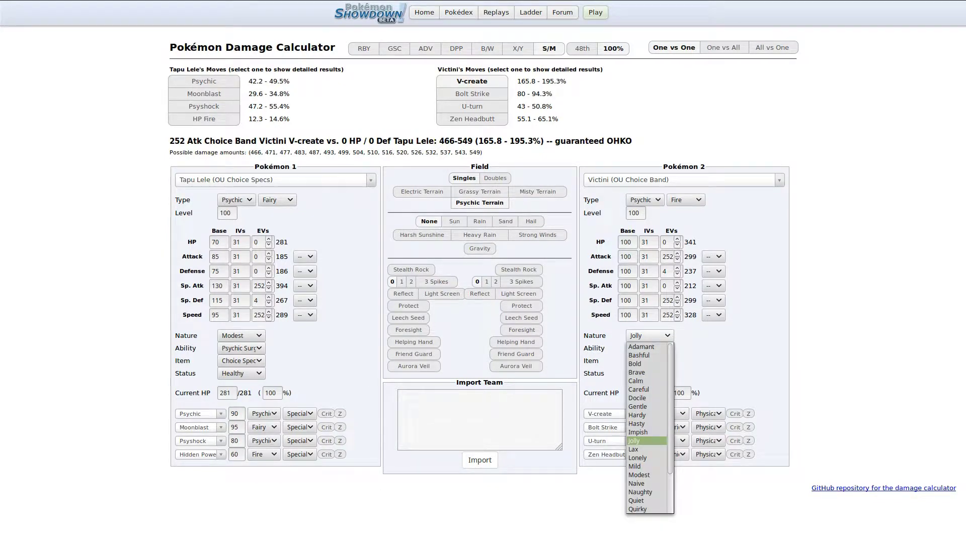
left_click(646, 389)
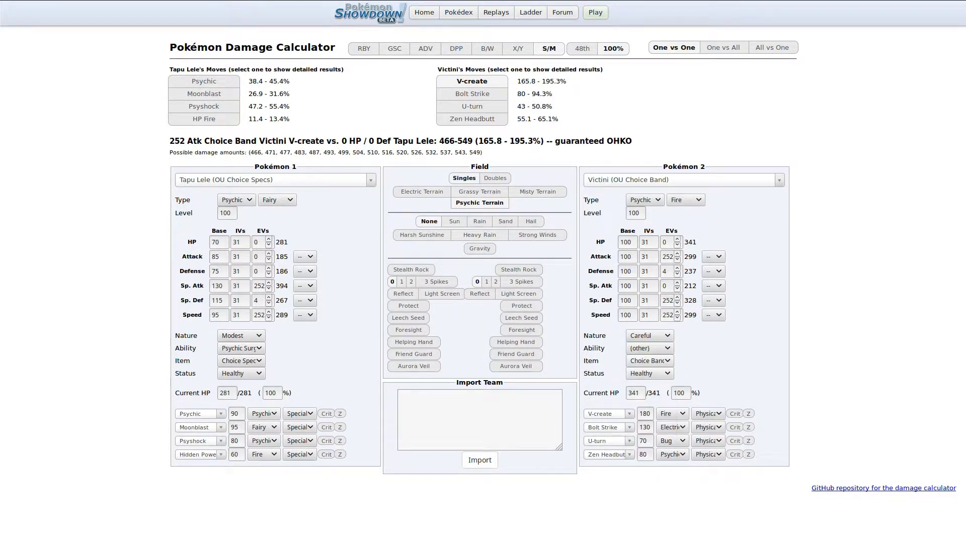
Change Victini's held item to Assault Vest.
left_click(649, 360)
key("a")
key("Down")
key("Down")
key("Down")
key("Down")
key("Down")
key("Down")
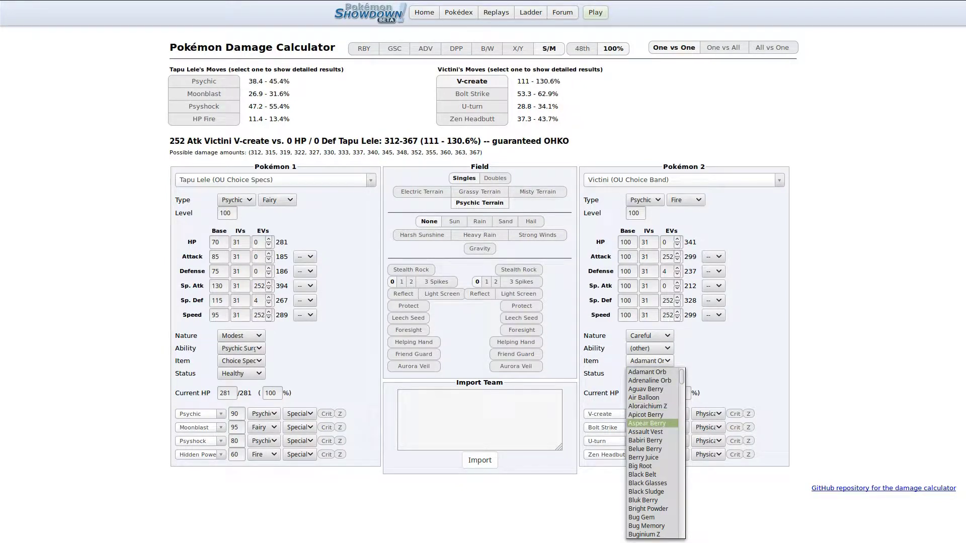
key("Down")
key("Return")
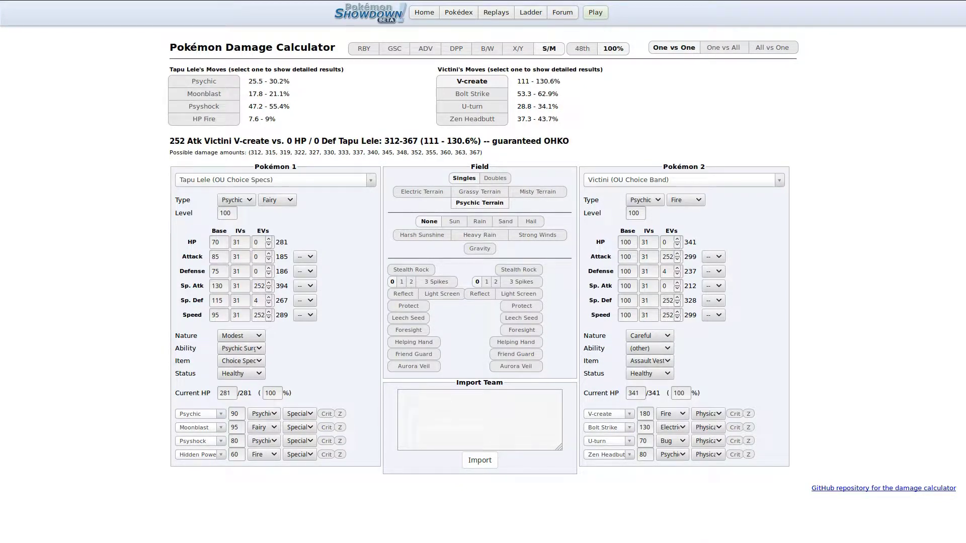
left_click(200, 454)
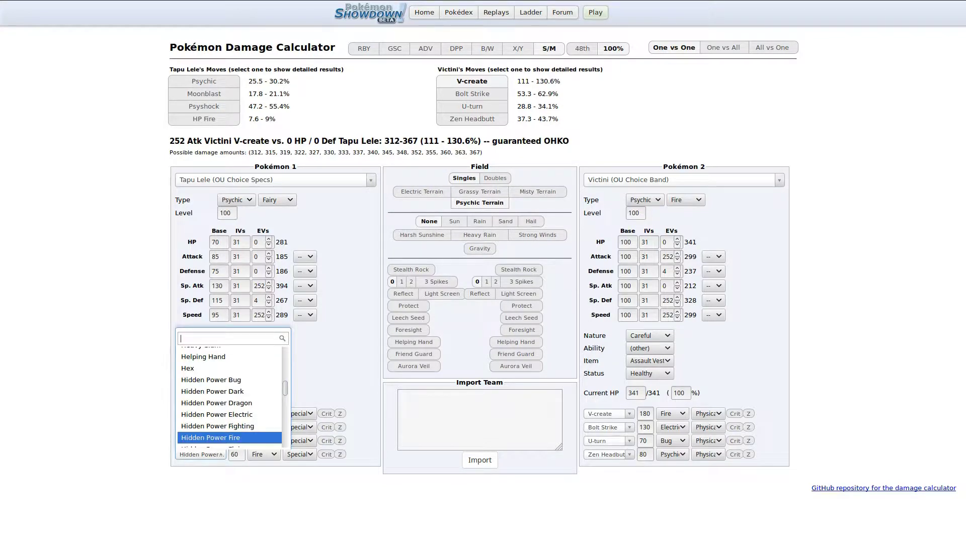
type("moon")
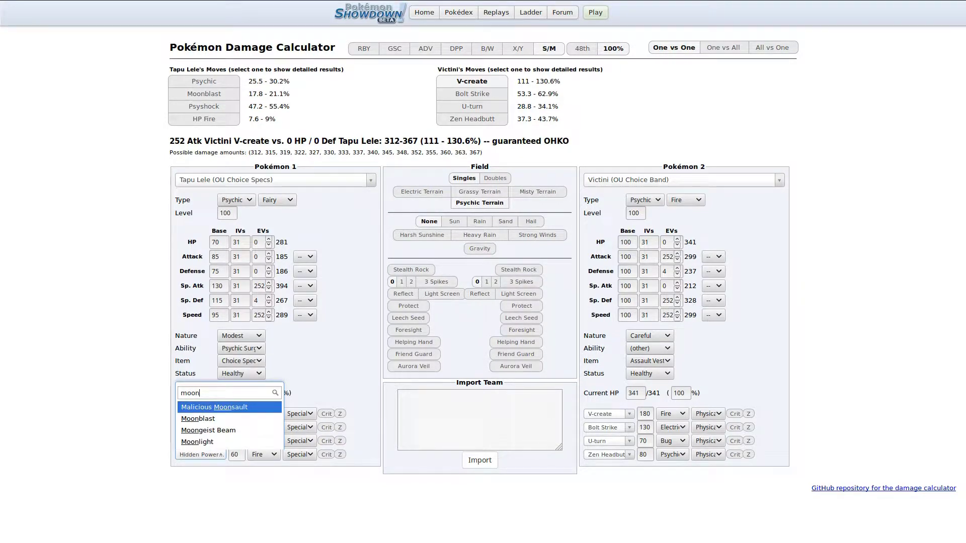
left_click(198, 419)
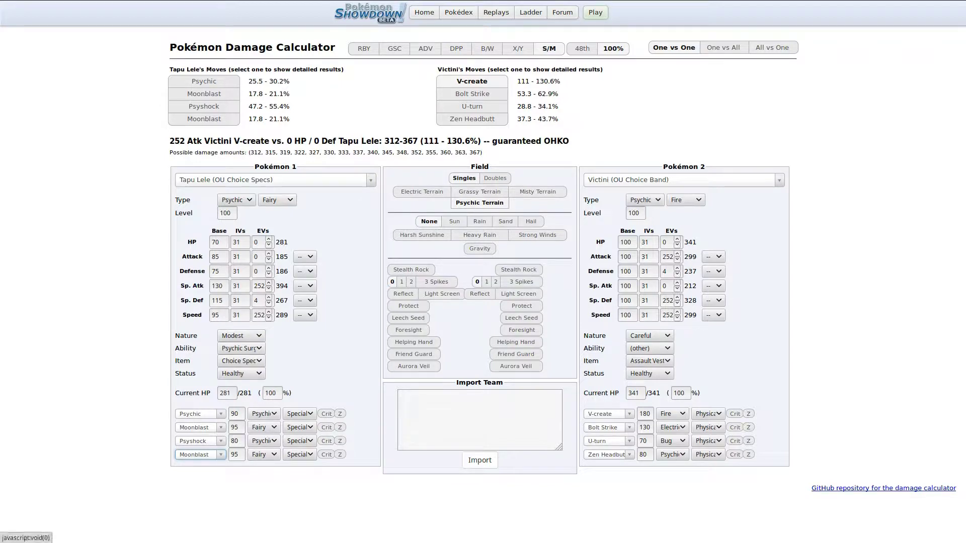
Set Tapu Lele's fourth move in the calculator to Shadow Ball.
left_click(199, 455)
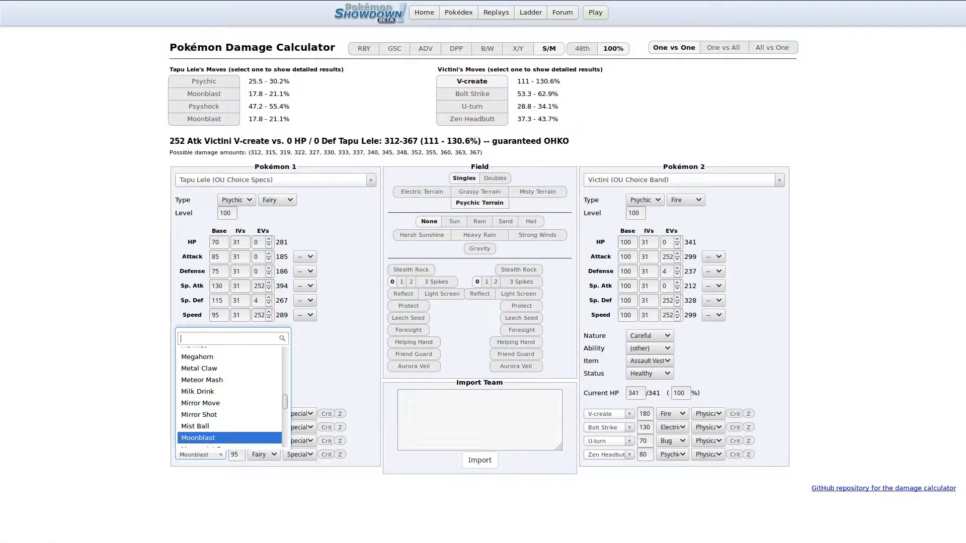
type("shadow")
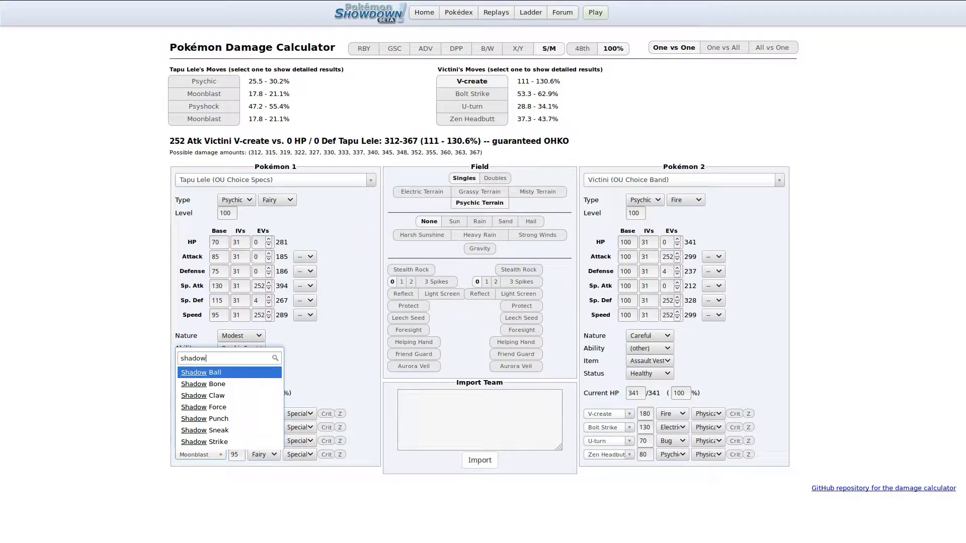
key("Return")
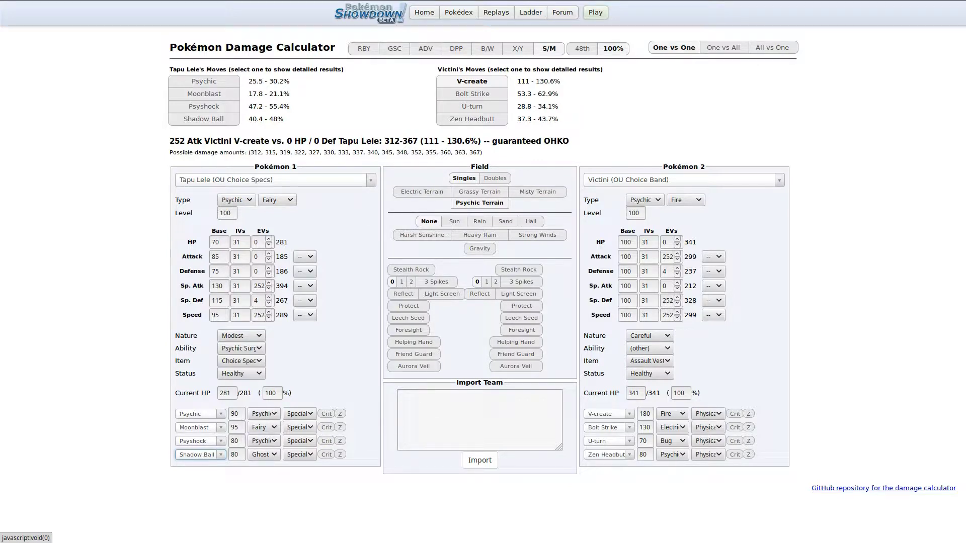
Set Victini's Sp. Def EVs to 0 and its HP EVs to 252.
double_click(668, 300)
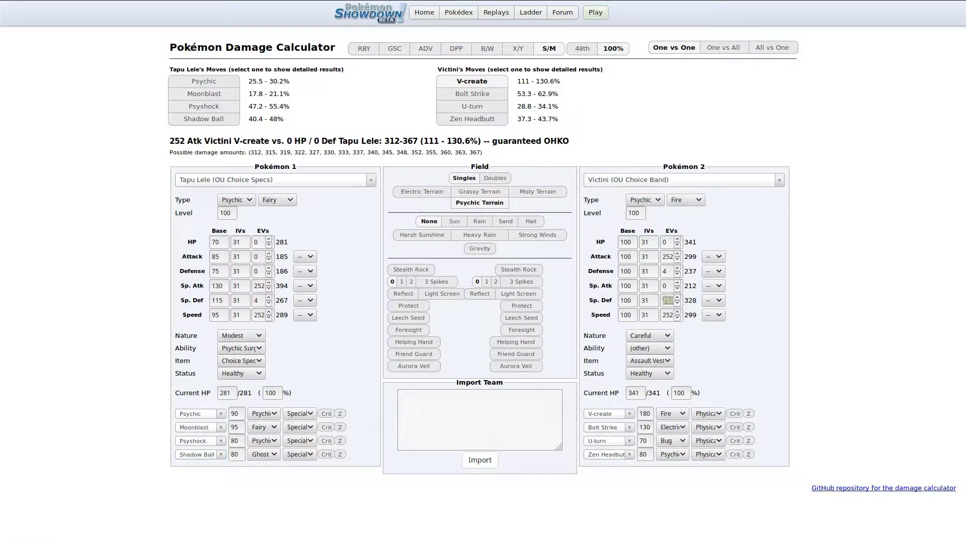
type("0")
double_click(664, 242)
type("252")
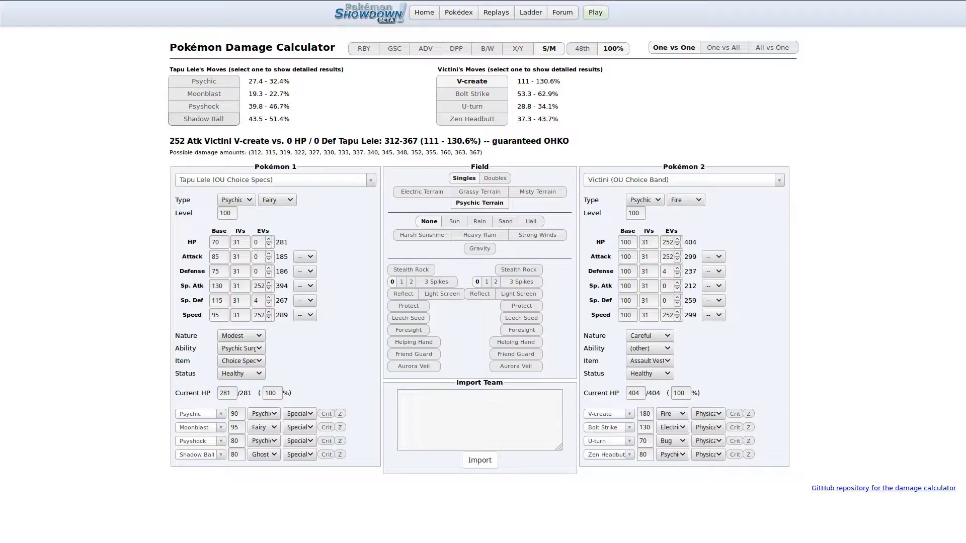
Enable Stealth Rock on Victini's side of the field and show the detailed result for Tapu Lele's Shadow Ball.
left_click(518, 269)
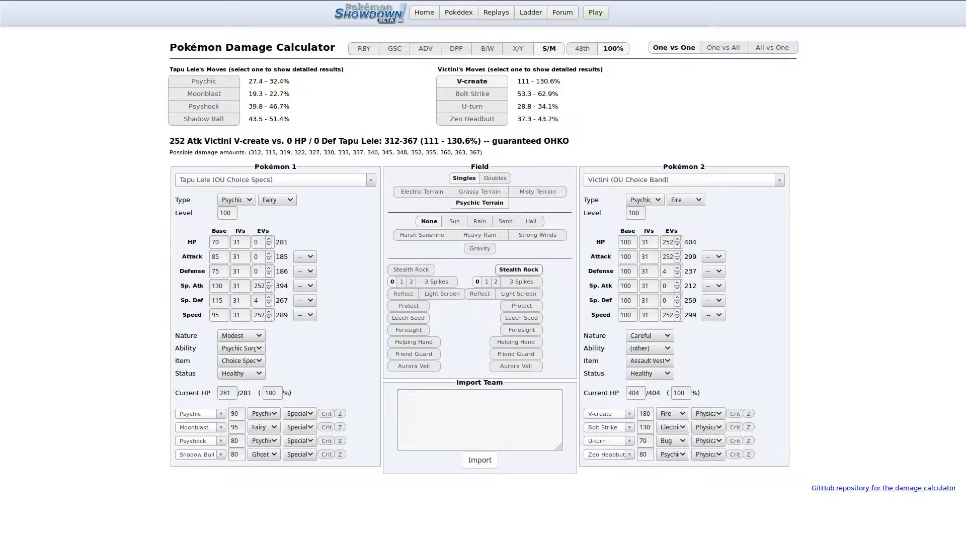
left_click(204, 119)
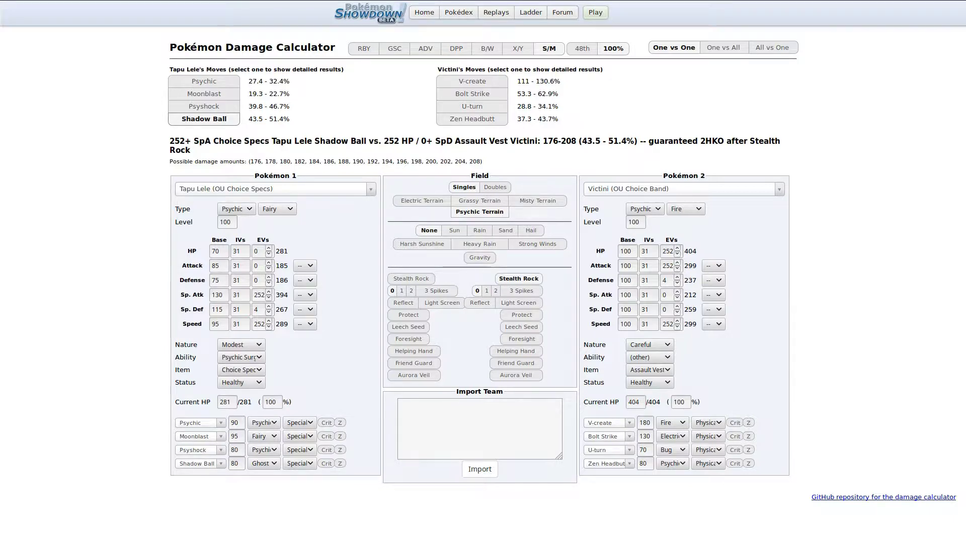
Check the Howling Sealeos roster in the XLeague Killrangliste,Draft spreadsheet, then return to the damage calculator.
key("F11")
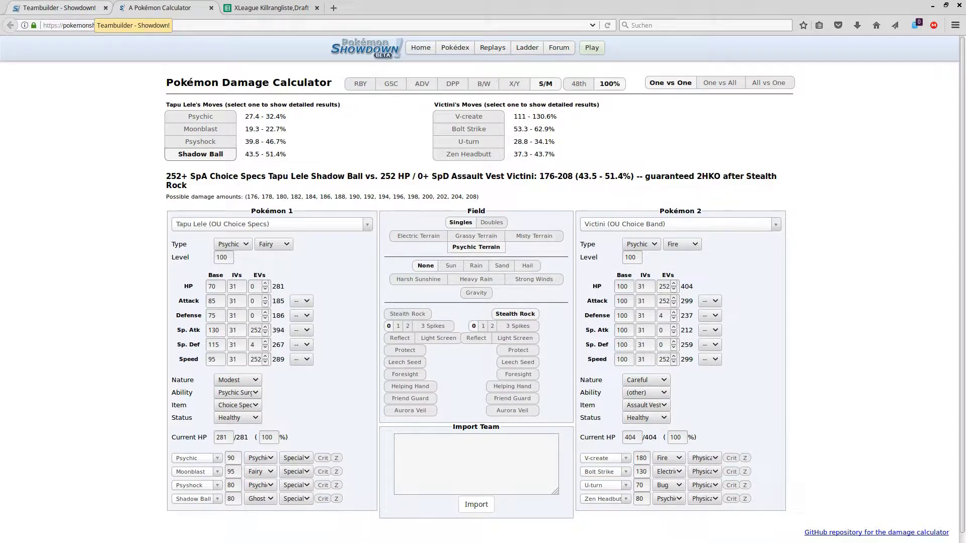
key("ctrl+Tab")
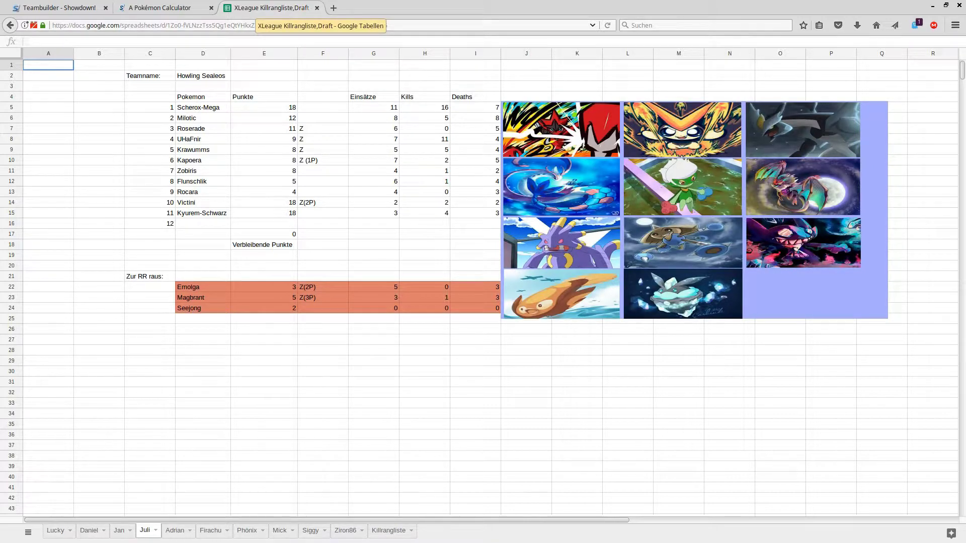
left_click(160, 7)
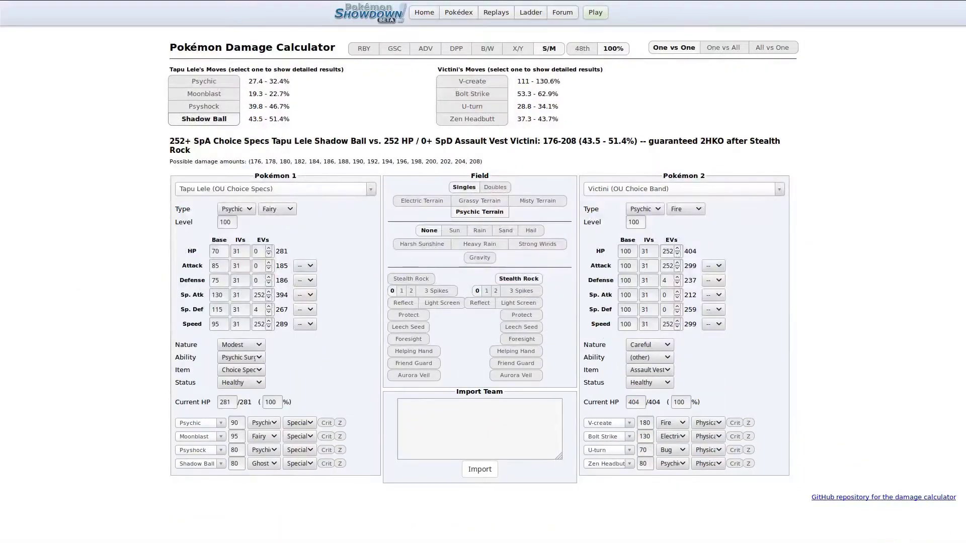
Load Excadrill's saved Achja set as Pokémon 1 in the damage calculator.
left_click(274, 188)
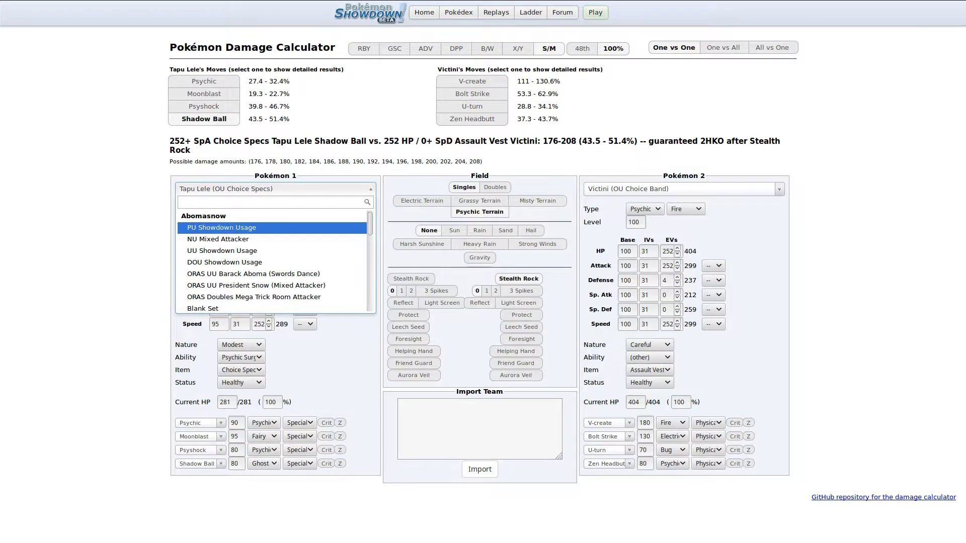
type("excad")
scroll(271, 261, "down", 5)
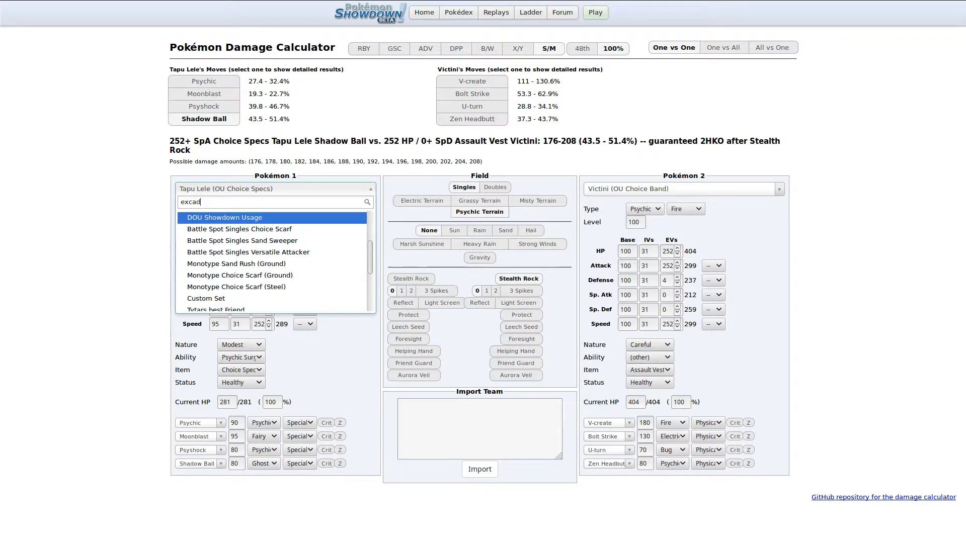
scroll(271, 269, "down", 2)
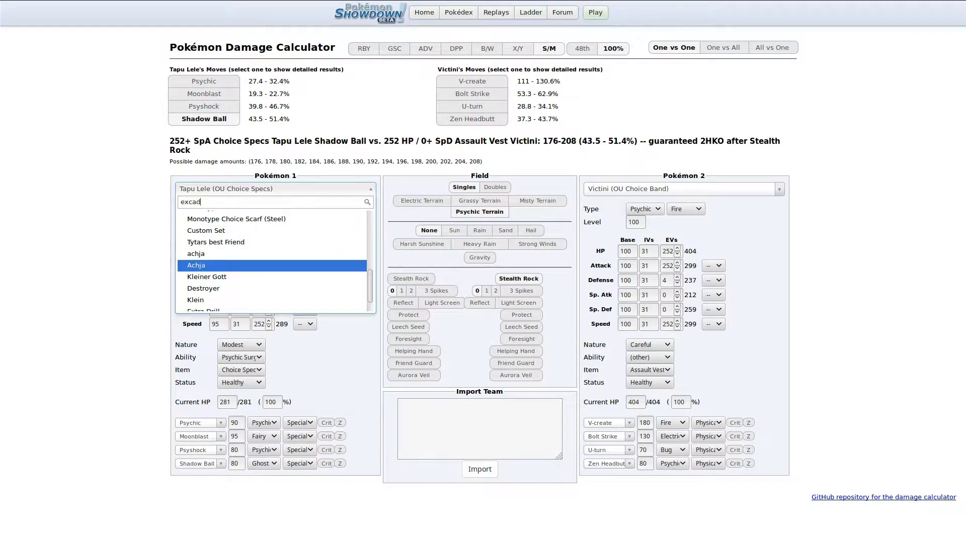
key("Return")
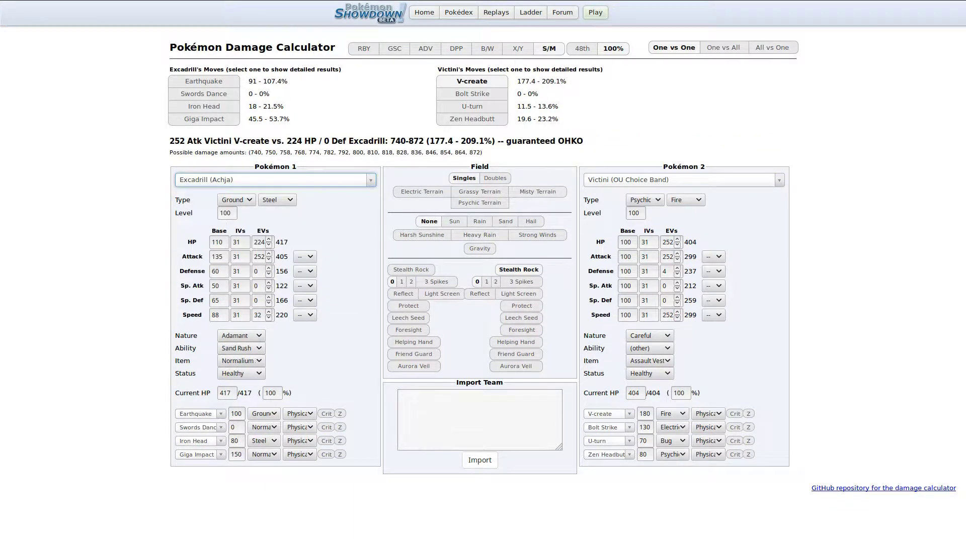
Load Exploud's NU Wallbreaker set as Pokémon 2 in place of Victini.
left_click(679, 179)
type("excp")
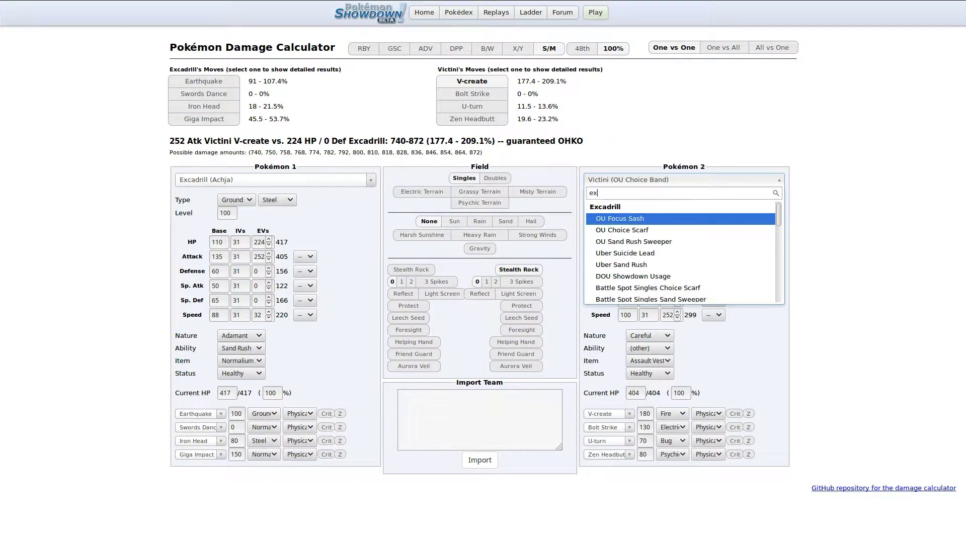
key("BackSpace")
key("BackSpace")
type("plo")
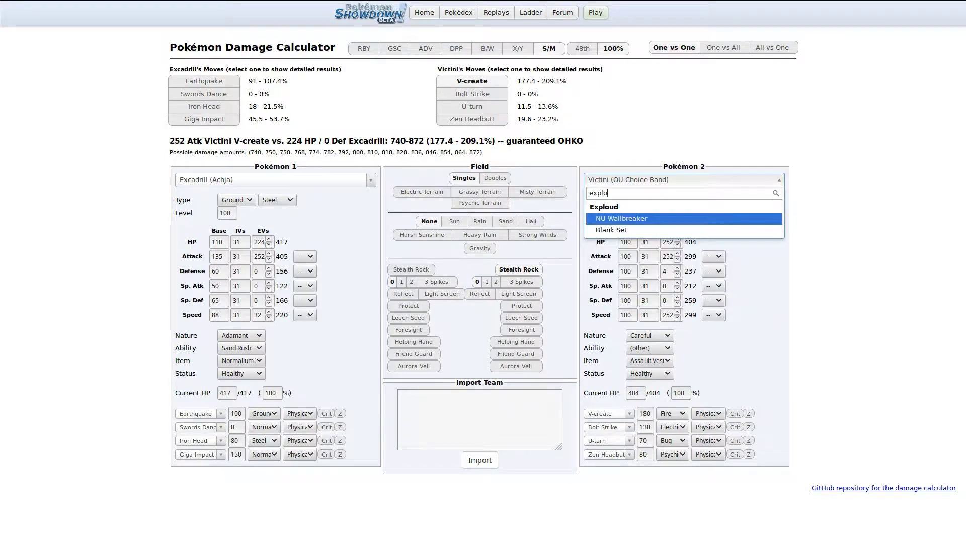
key("Return")
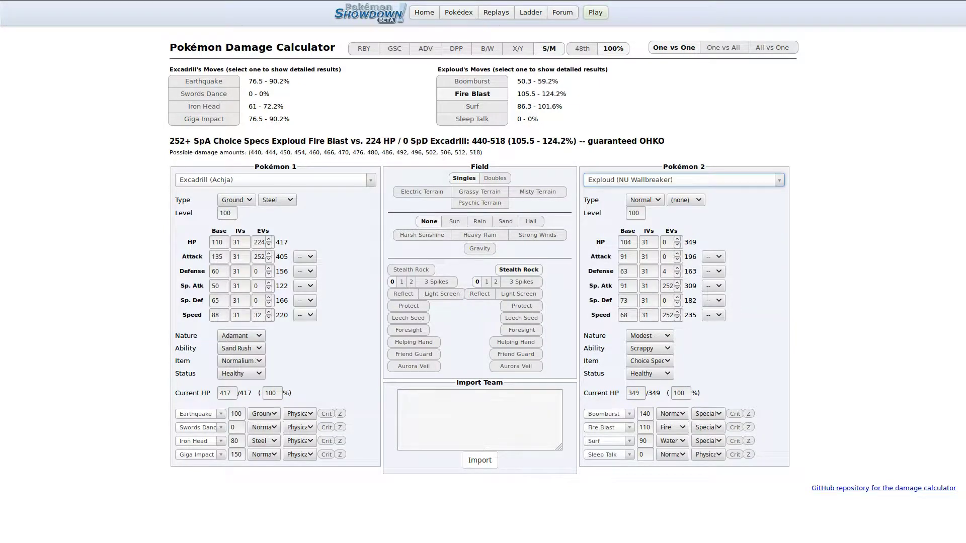
Set Excadrill's Sp. Def EVs to 252 and its nature to Careful.
double_click(255, 300)
type("252")
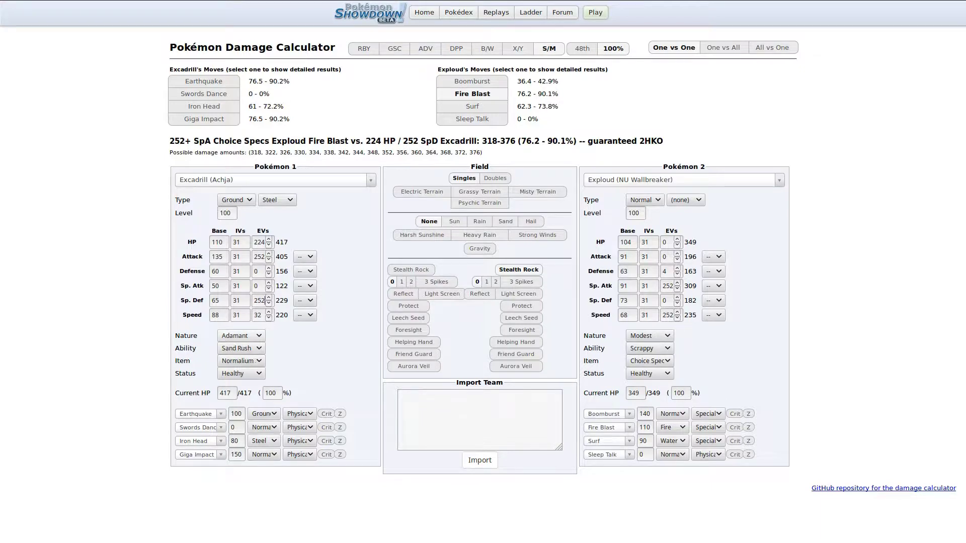
left_click(240, 335)
key("c")
key("Down")
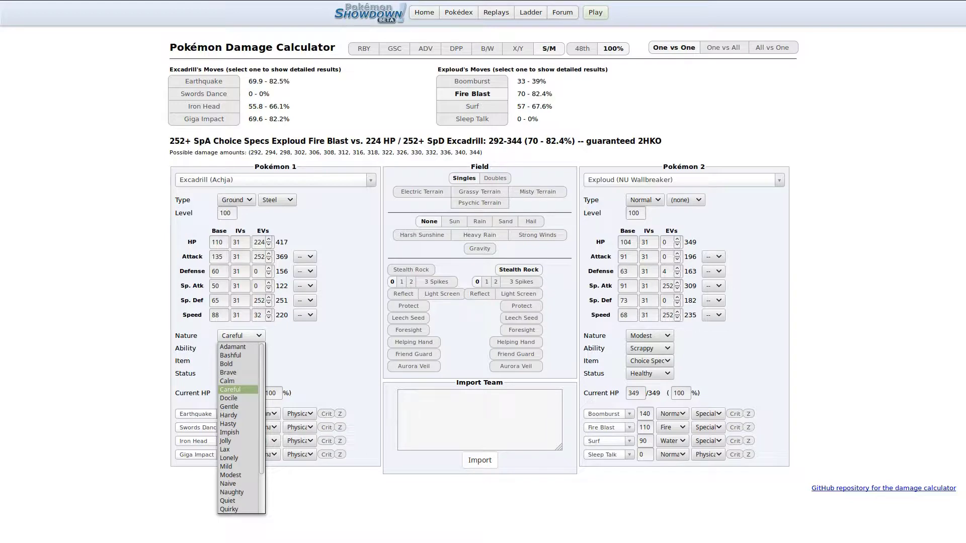
key("Return")
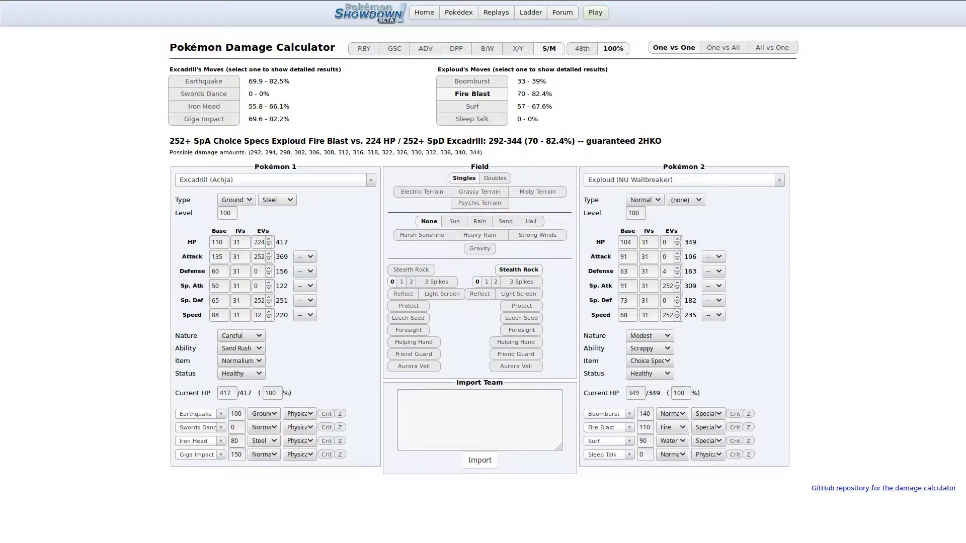
Check the Howling Sealeos roster in the spreadsheet, then load Scizor-Mega's OU Utility set as Pokémon 2 in the damage calculator.
key("F11")
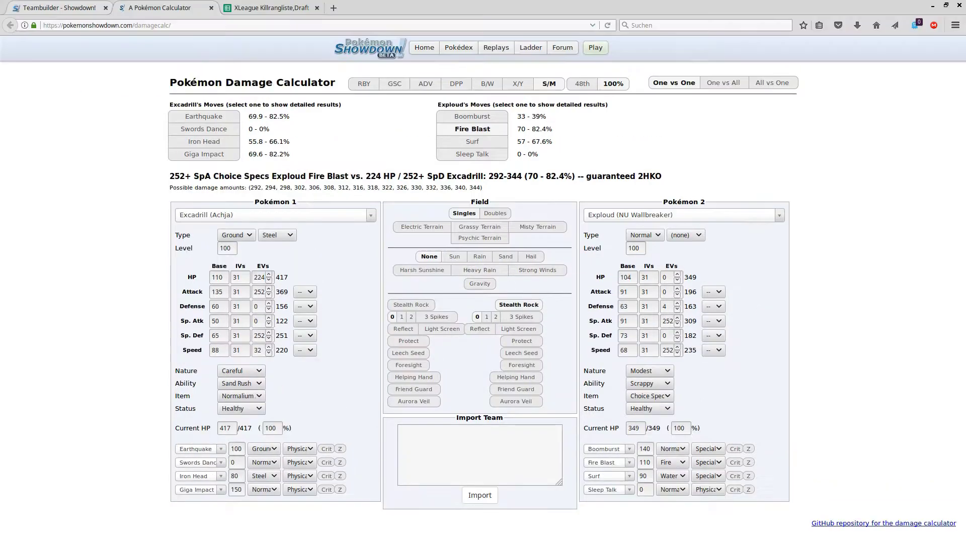
left_click(272, 8)
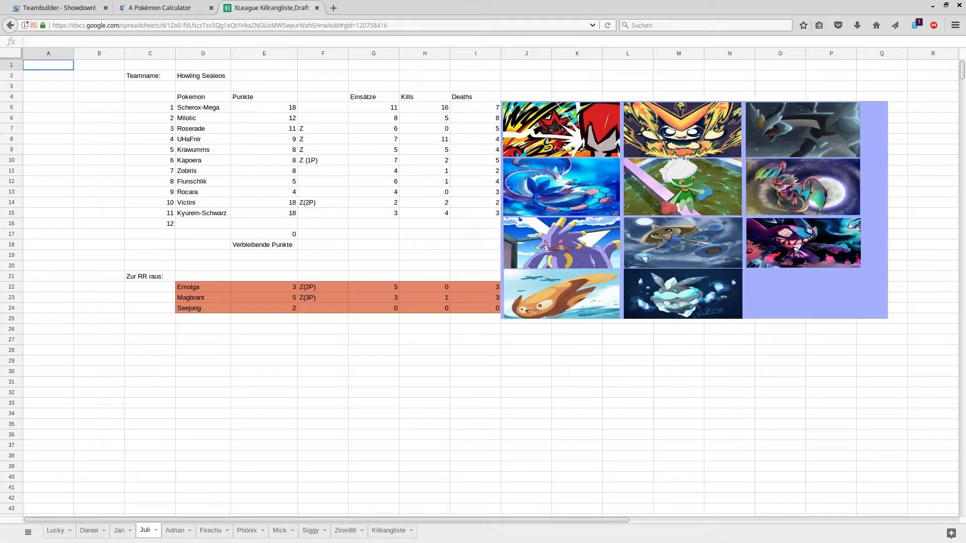
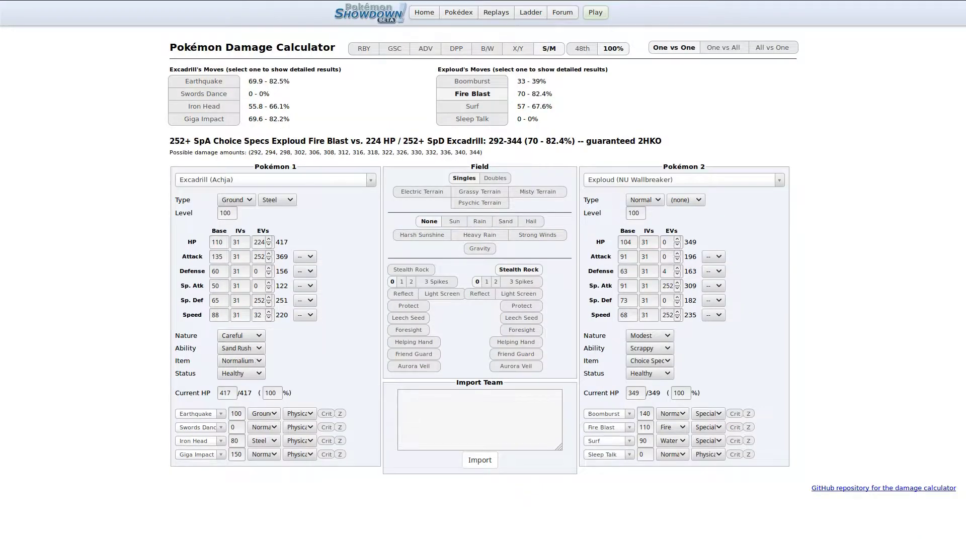
left_click(683, 180)
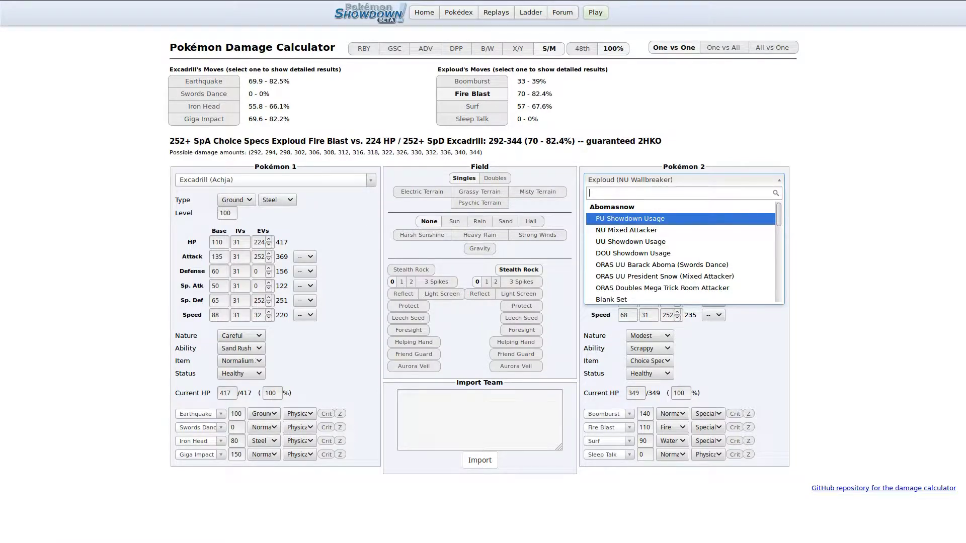
type("scizor")
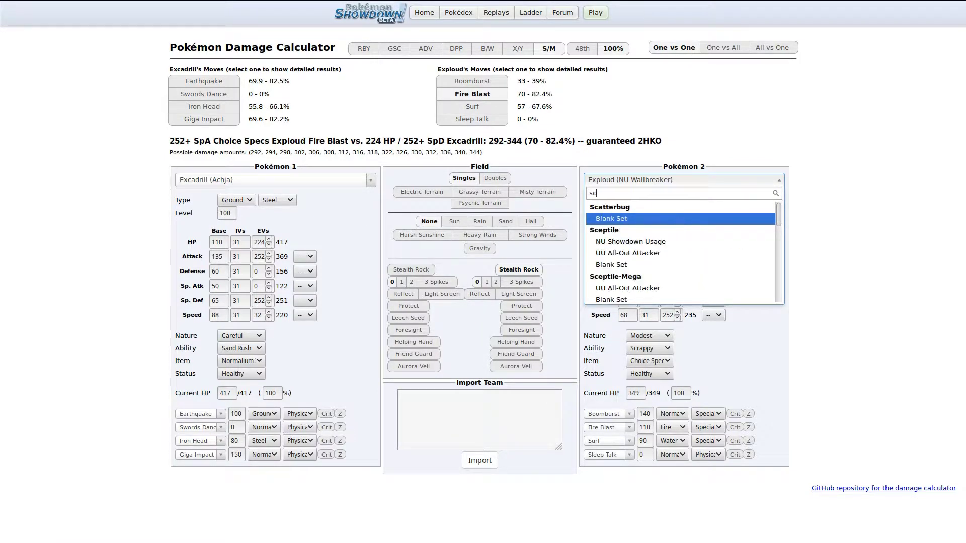
key("Down")
key("Down")
key("Down")
key("Down")
key("Down")
key("Down")
key("Down")
key("Down")
key("Down")
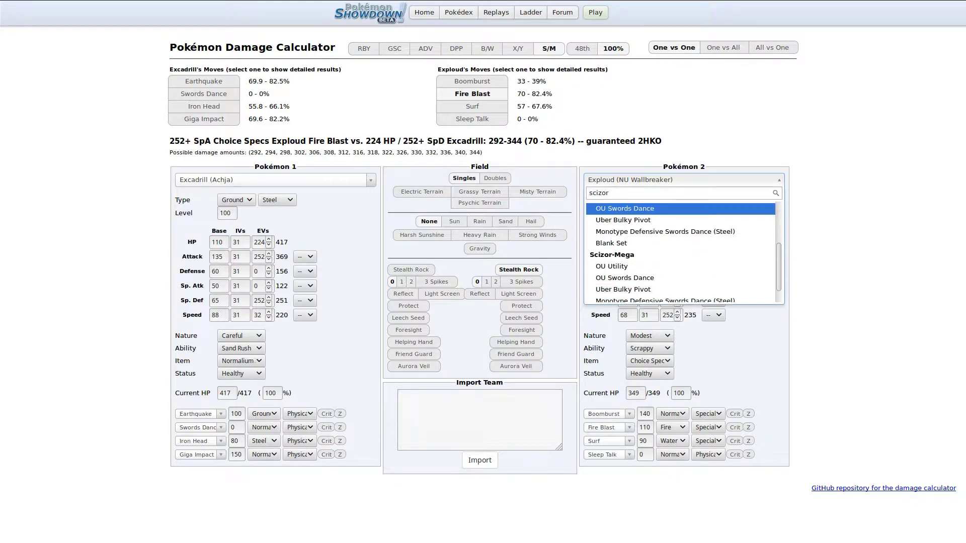
key("Return")
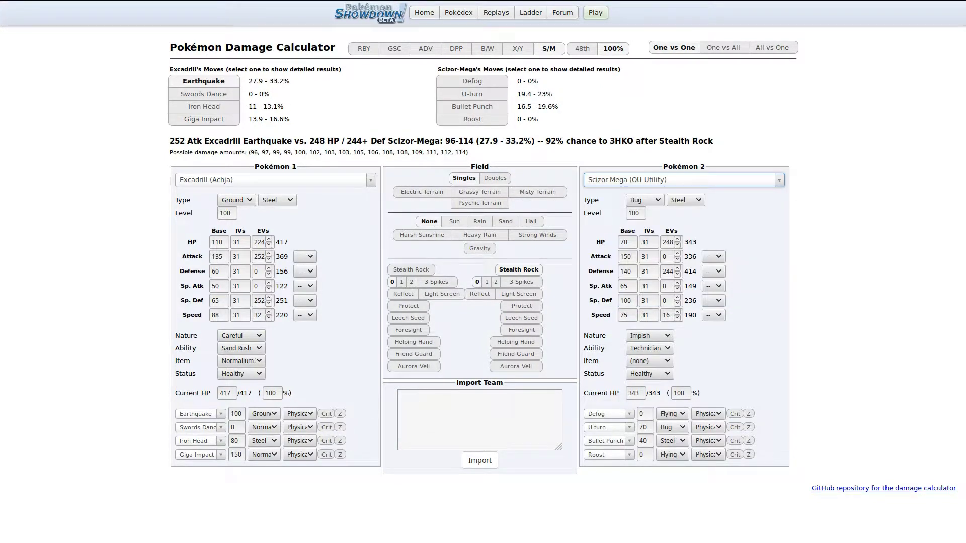
Give Excadrill a +2 Attack boost and Z-powered Earthquake, and set Scizor-Mega's HP and Defense EVs to 252.
left_click(305, 256)
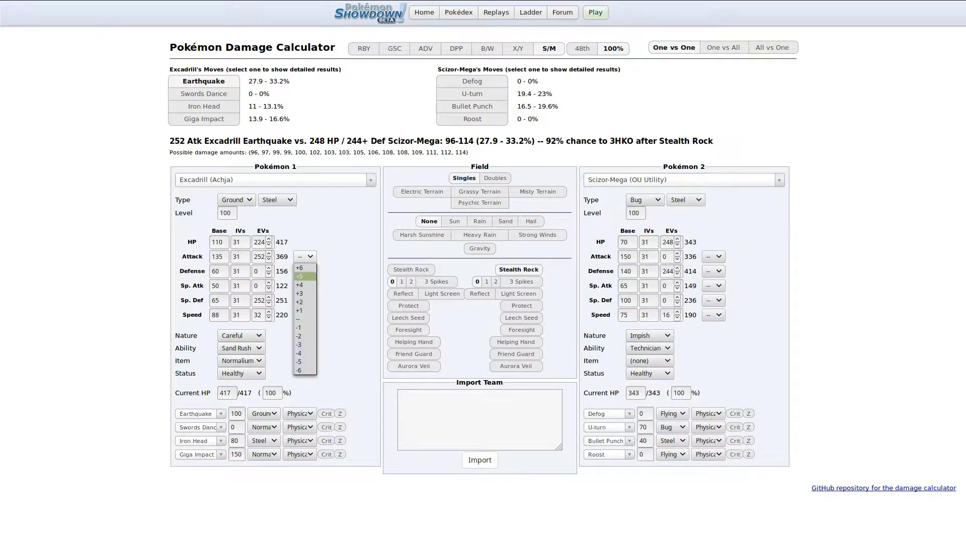
left_click(304, 302)
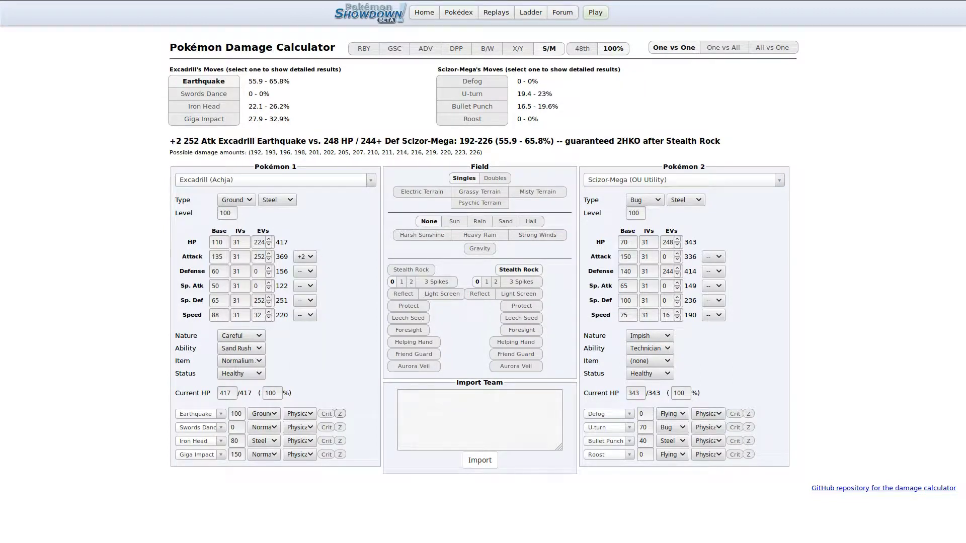
left_click(339, 414)
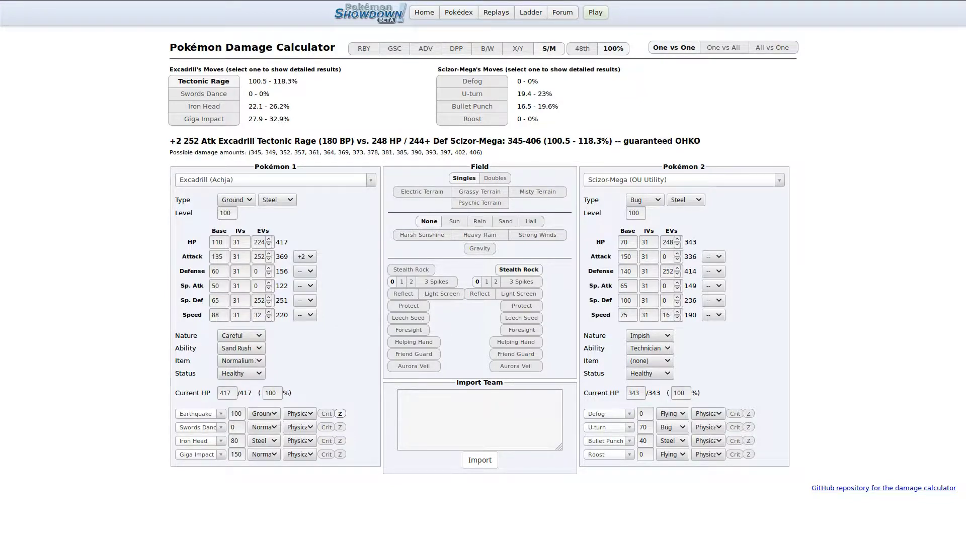
left_click(677, 268)
left_click(677, 268)
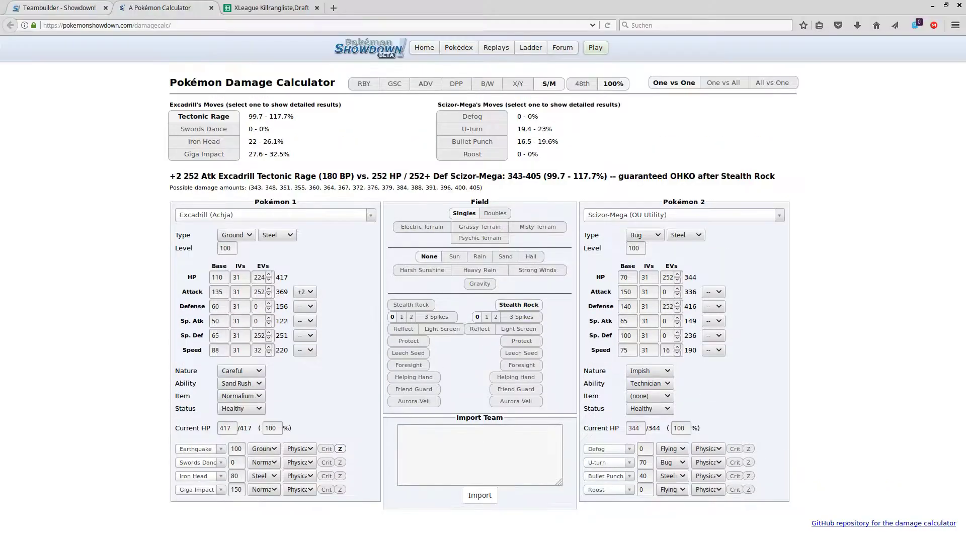
Switch to the Showdown Teambuilder and add Excadrill as the team's fourth Pokémon.
left_click(72, 8)
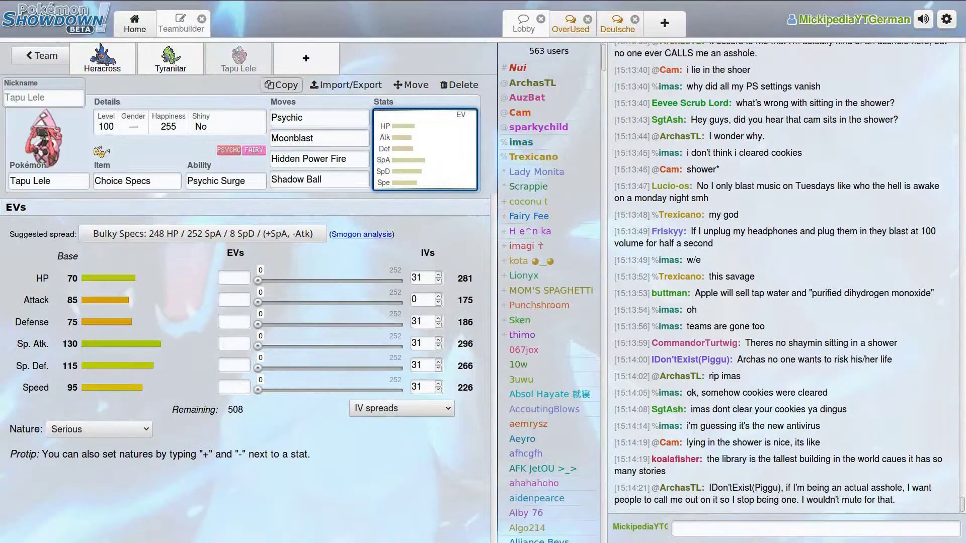
left_click(305, 58)
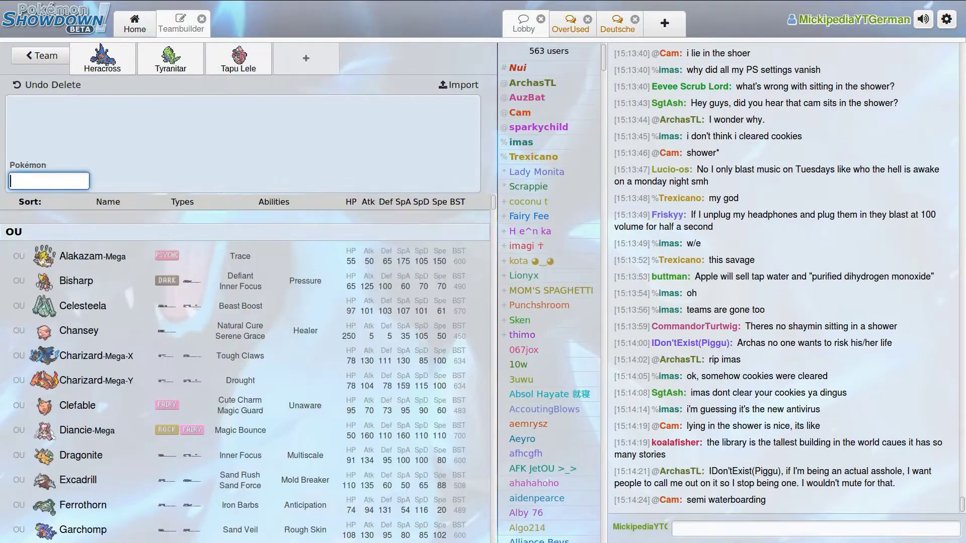
type("tyr")
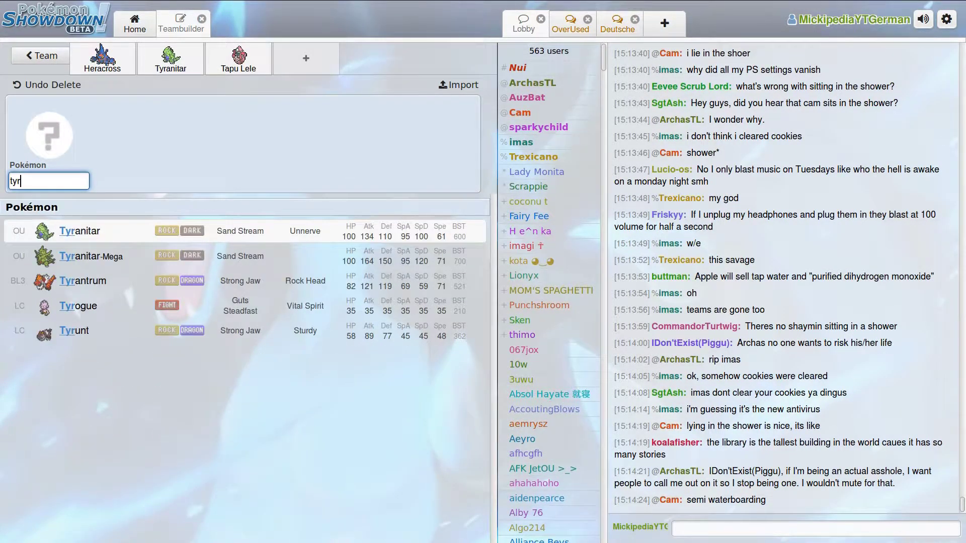
key("BackSpace")
key("BackSpace")
key("BackSpace")
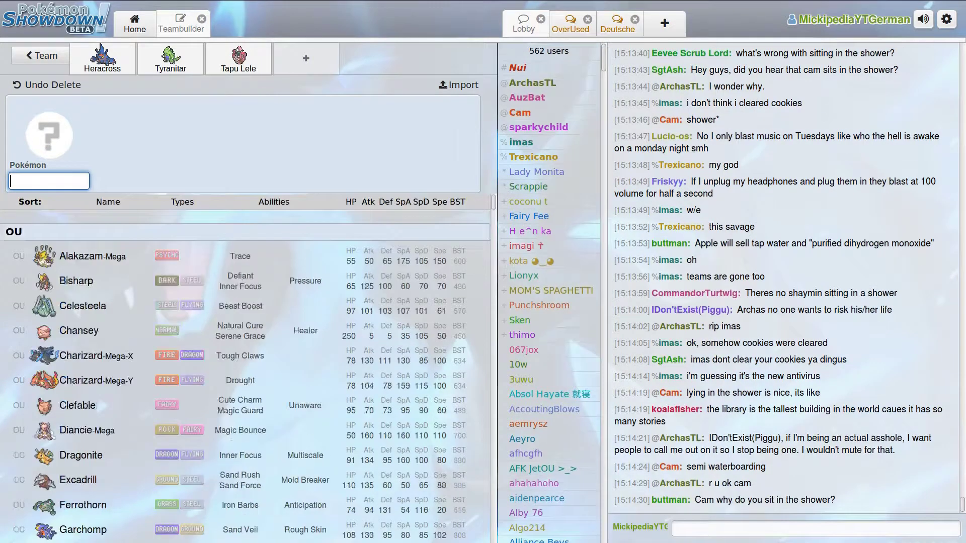
type("exca")
key("Return")
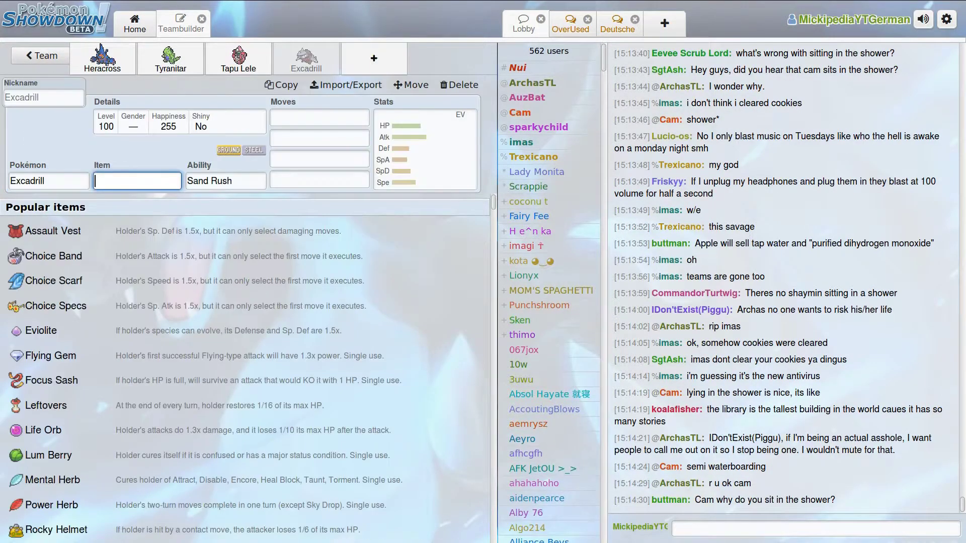
Give Excadrill the Groundium Z item and keep Sand Rush as its ability.
type("groun")
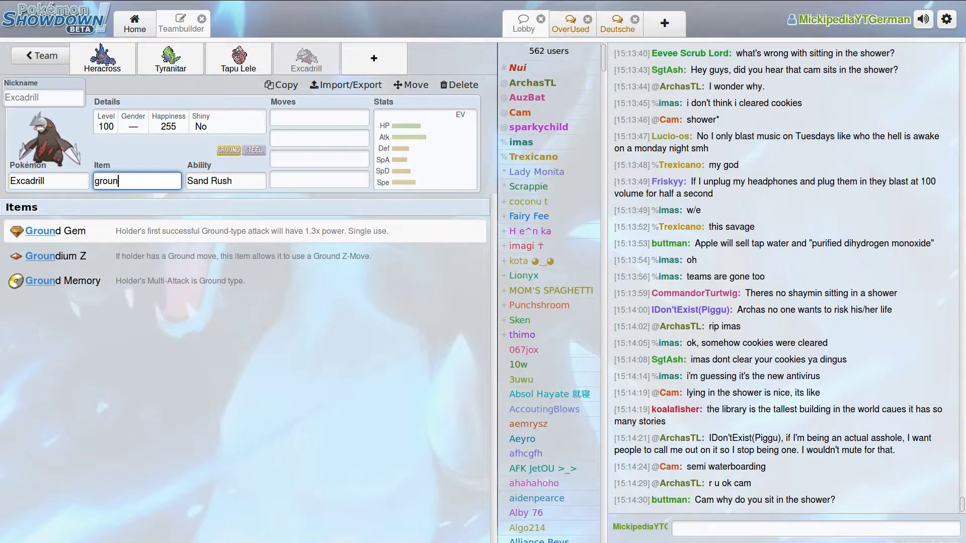
key("Down")
key("Return")
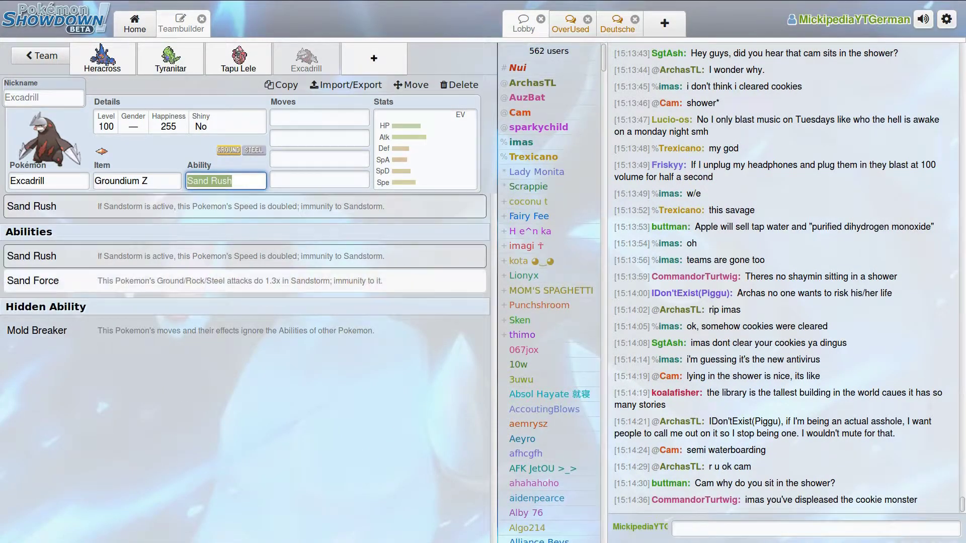
key("Return")
Set Excadrill's first three moves to Earthquake, Iron Head and Stealth Rock, then consult the Howling Sealeos roster in the spreadsheet.
type("eq")
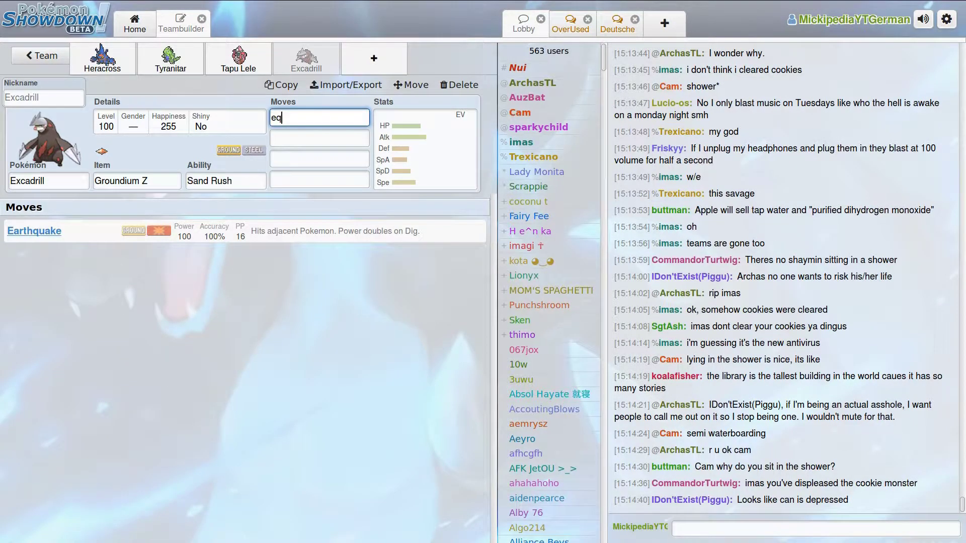
key("Return")
type("iron")
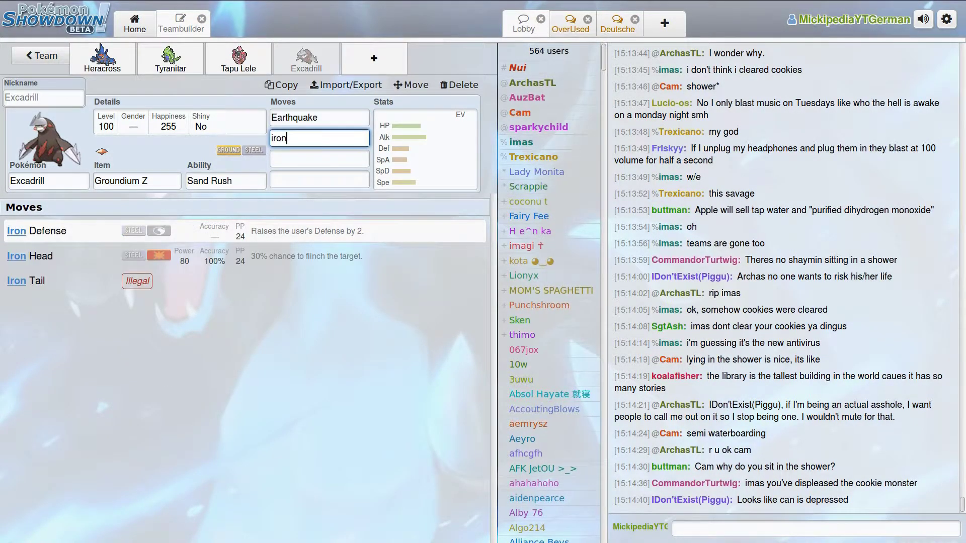
key("Down")
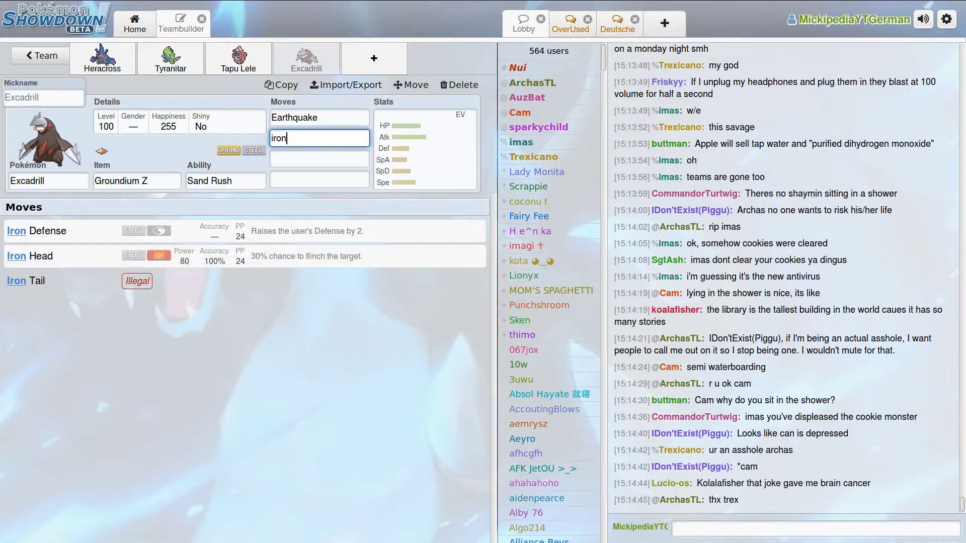
key("Return")
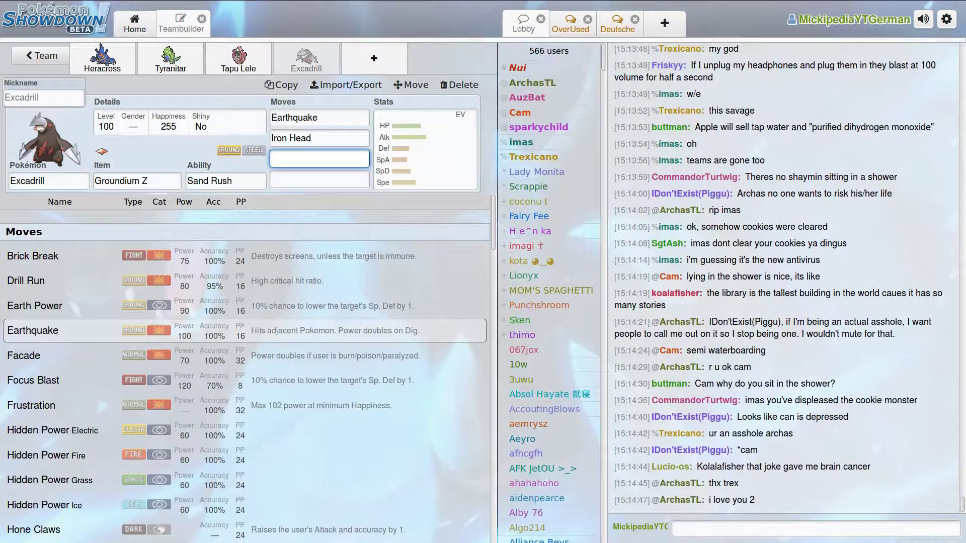
type("ste")
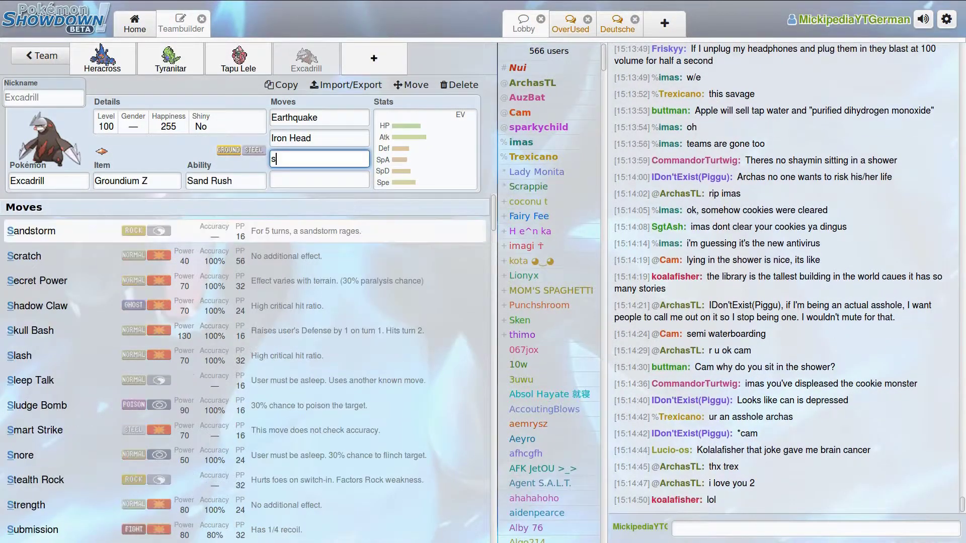
type("a")
key("Return")
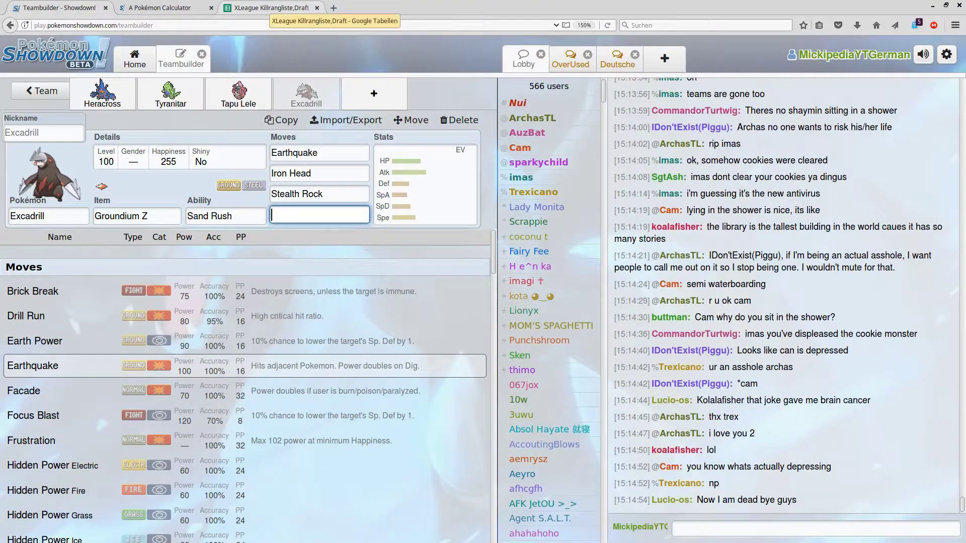
left_click(269, 7)
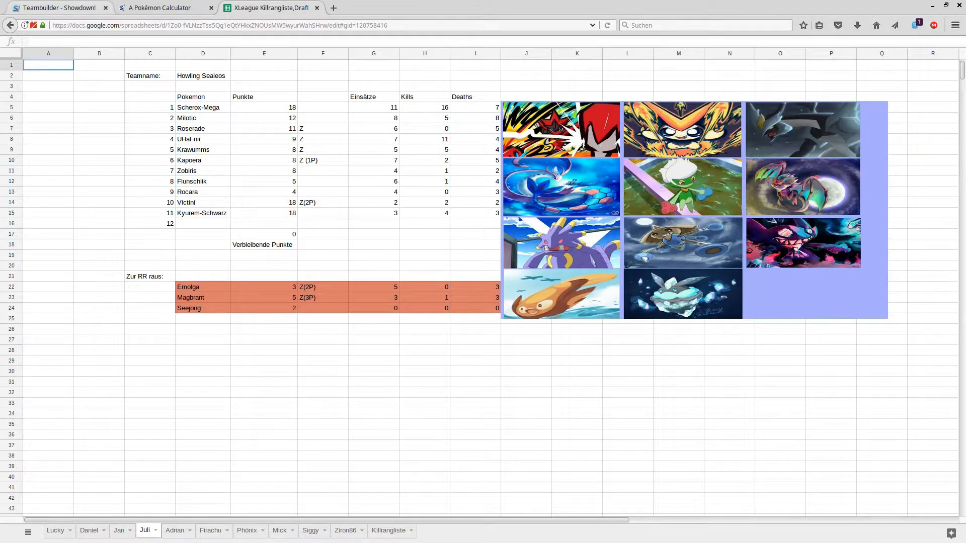
Return to the Showdown Teambuilder and set Excadrill's fourth move to Swords Dance.
left_click(59, 8)
type("sd")
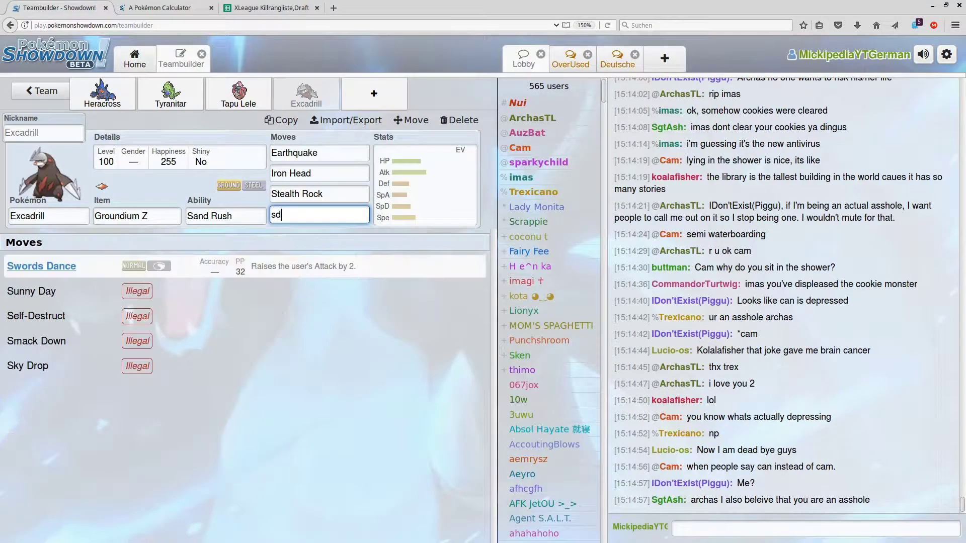
key("Return")
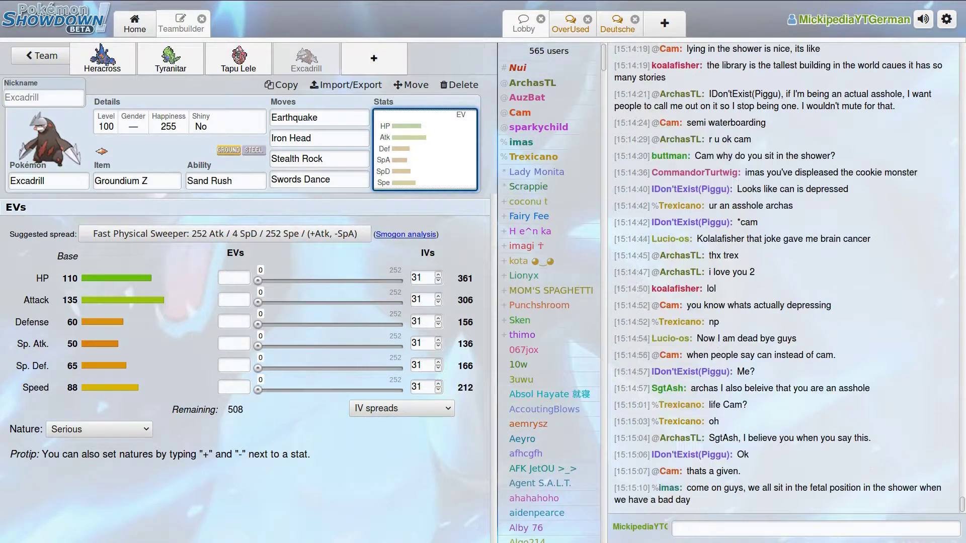
Compare the Howling Sealeos roster with the Die Wüstengangster roster in the league spreadsheet.
key("F11")
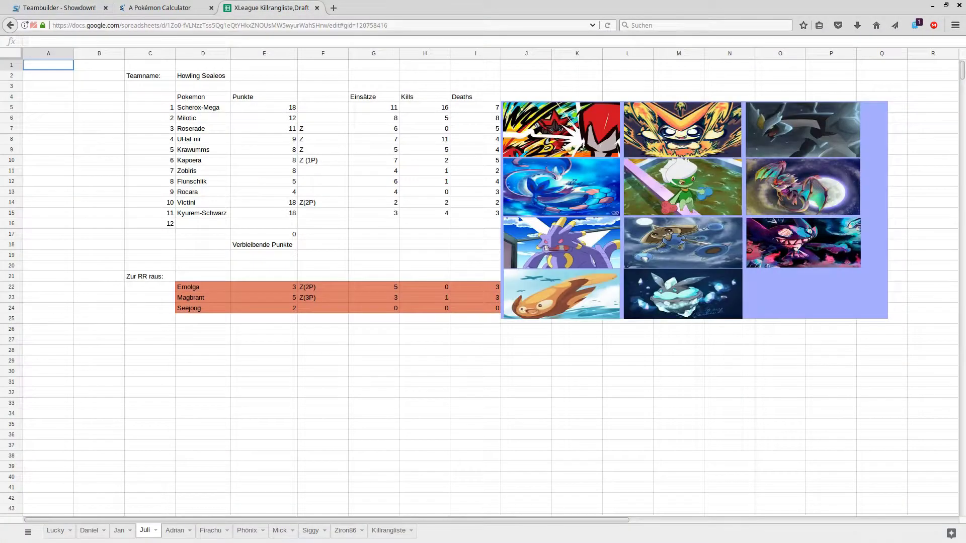
left_click(272, 8)
key("F11")
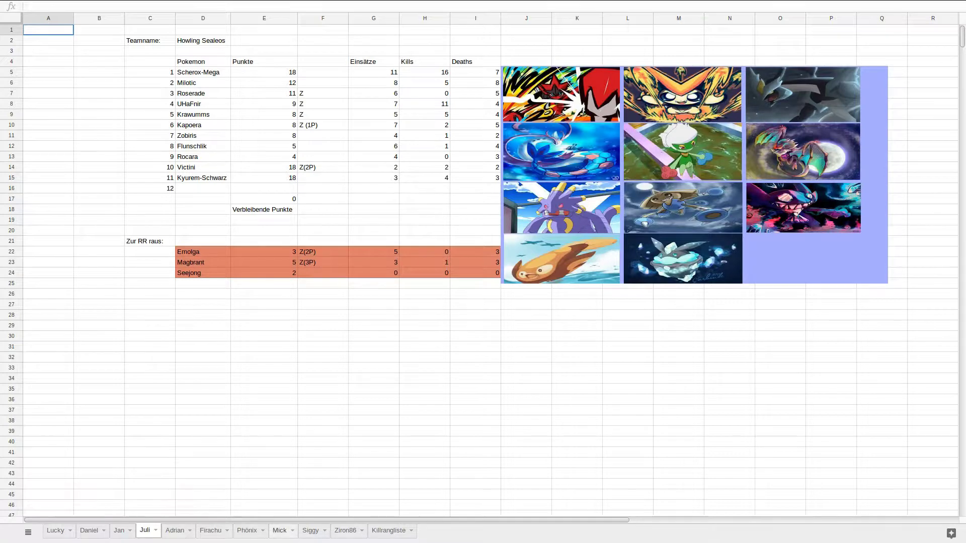
left_click(279, 530)
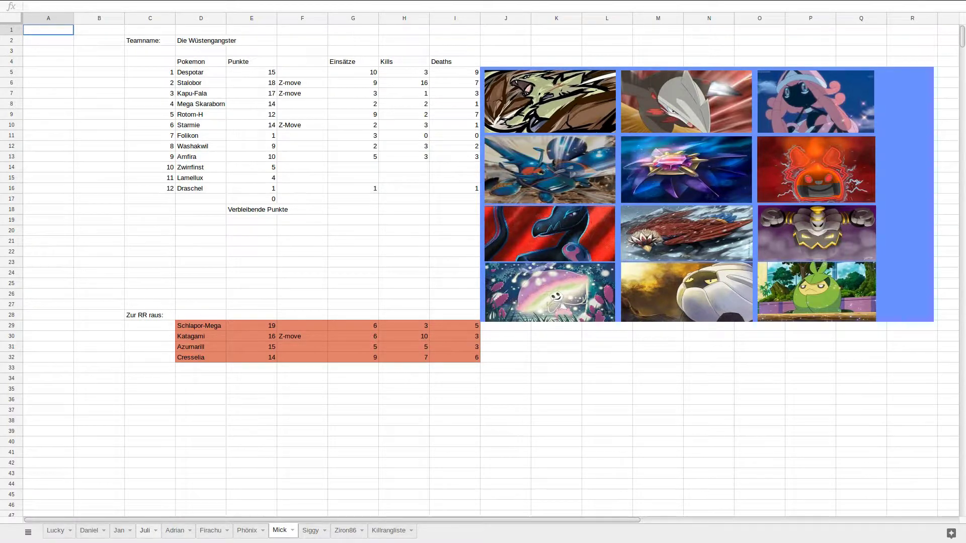
left_click(145, 530)
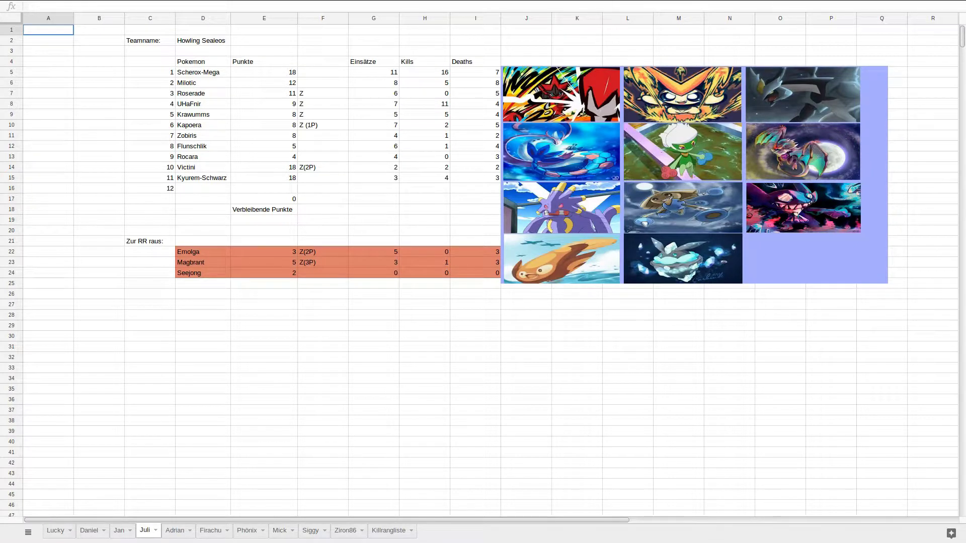
key("F11")
key("ctrl+Tab")
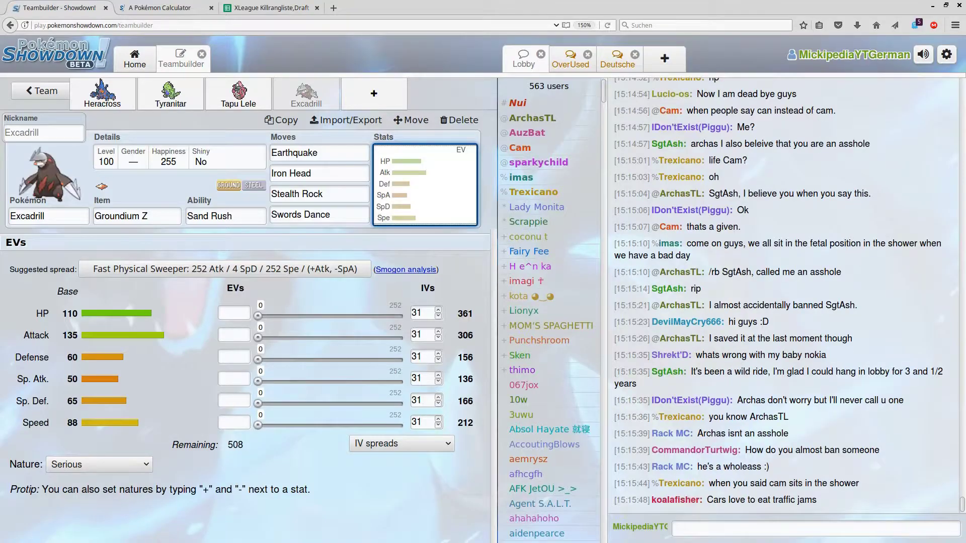
Add Salazzle as the team's fifth Pokémon in the Teambuilder.
key("F11")
left_click(373, 58)
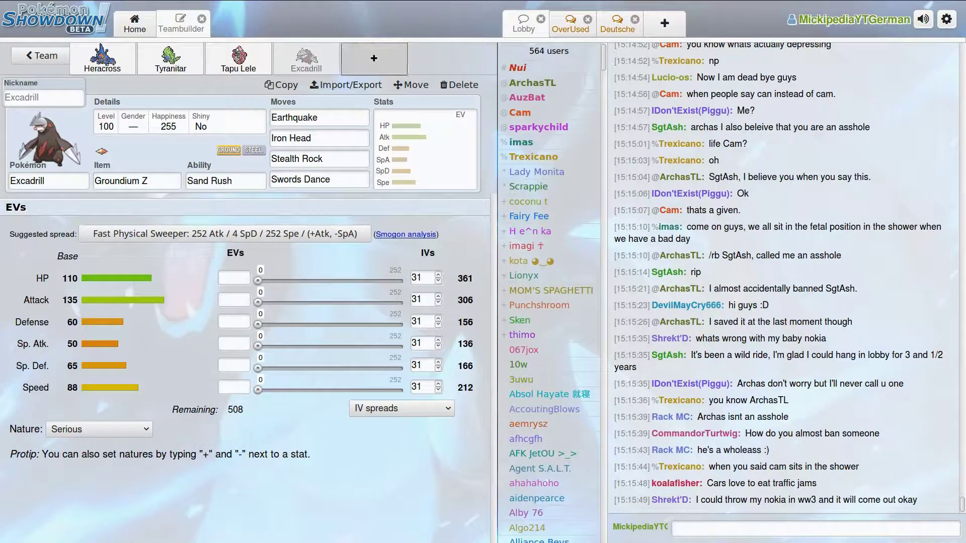
type("sal")
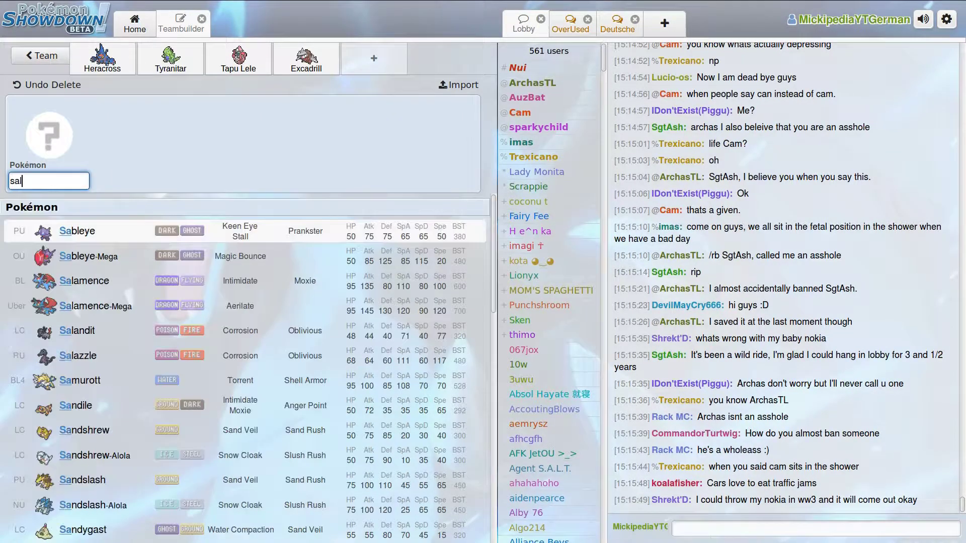
key("Down")
key("Down")
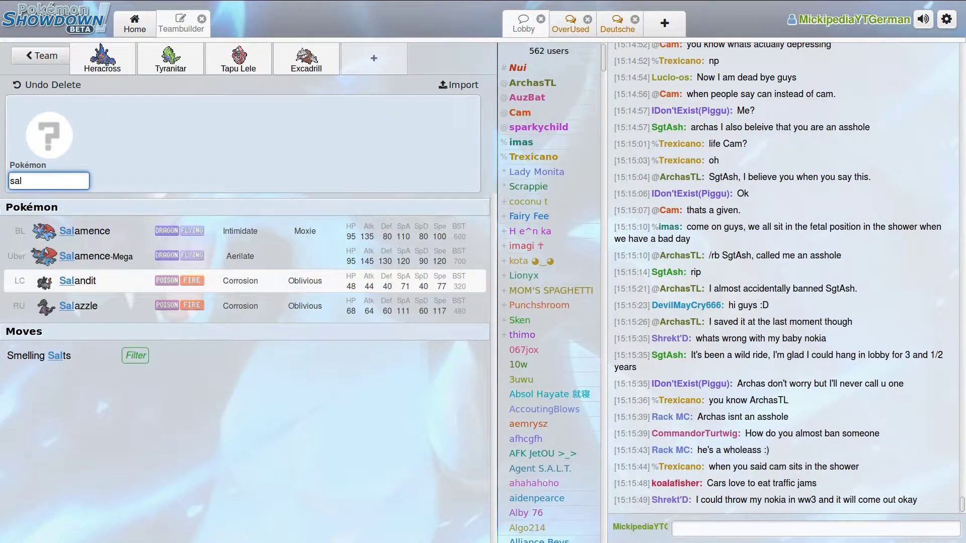
key("Down")
key("Return")
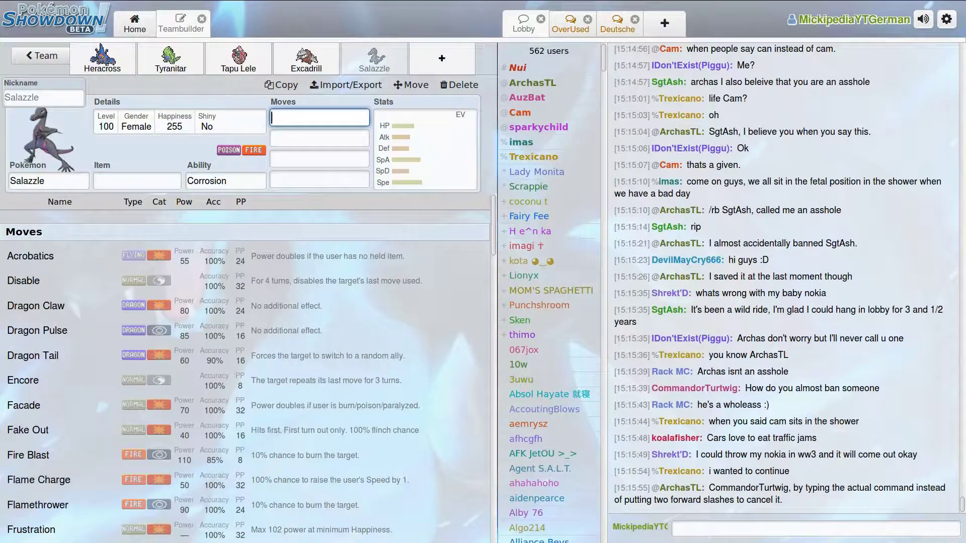
Look through the Dark-type and Ghost-type moves available to Salazzle.
type("dark")
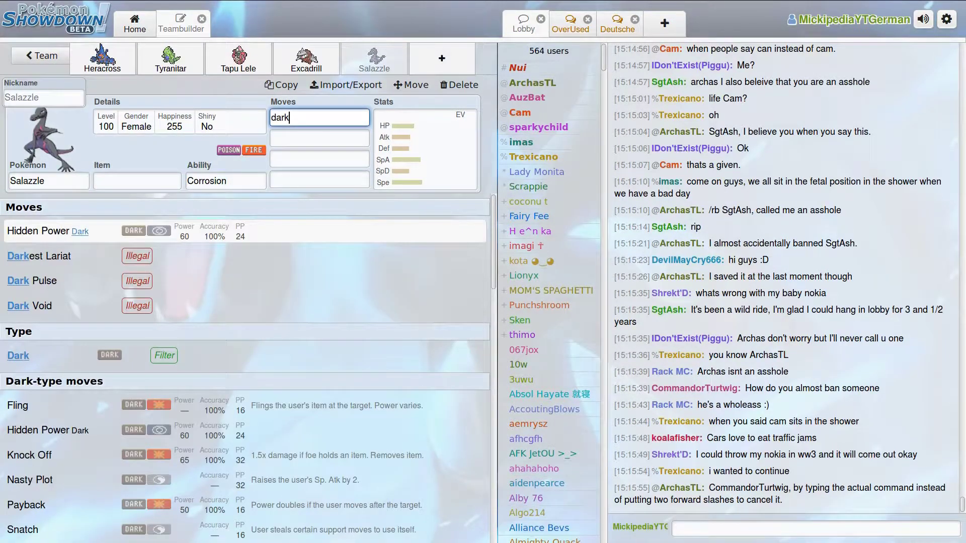
scroll(244, 409, "down", 6)
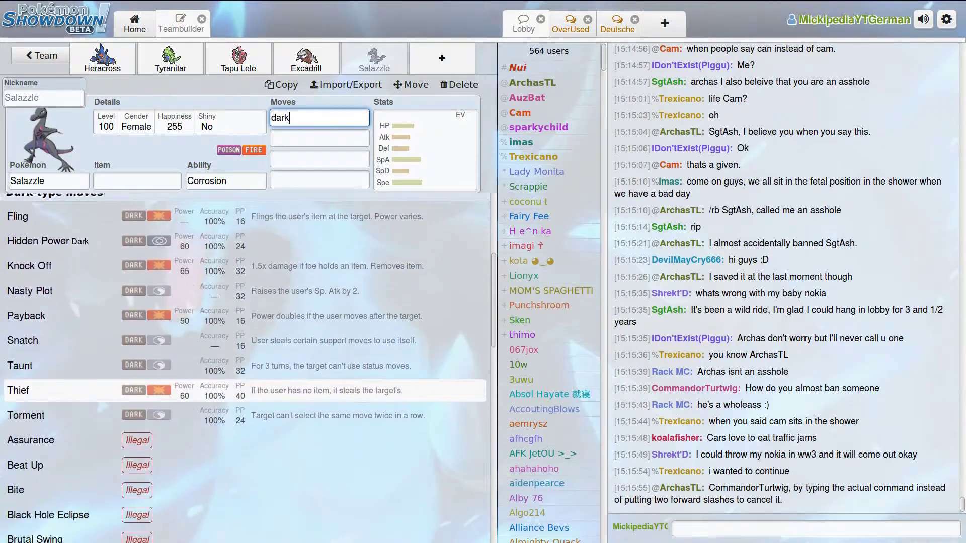
scroll(244, 408, "up", 3)
key("Up")
key("Up")
key("Up")
key("Up")
key("Up")
key("Up")
key("Up")
key("Up")
key("BackSpace")
key("BackSpace")
key("BackSpace")
key("BackSpace")
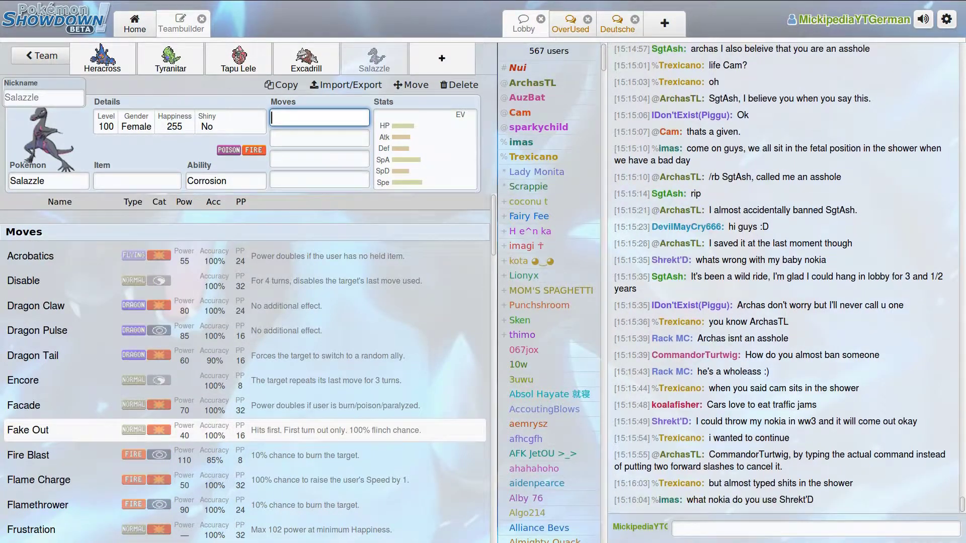
type("gho")
key("BackSpace")
key("BackSpace")
key("BackSpace")
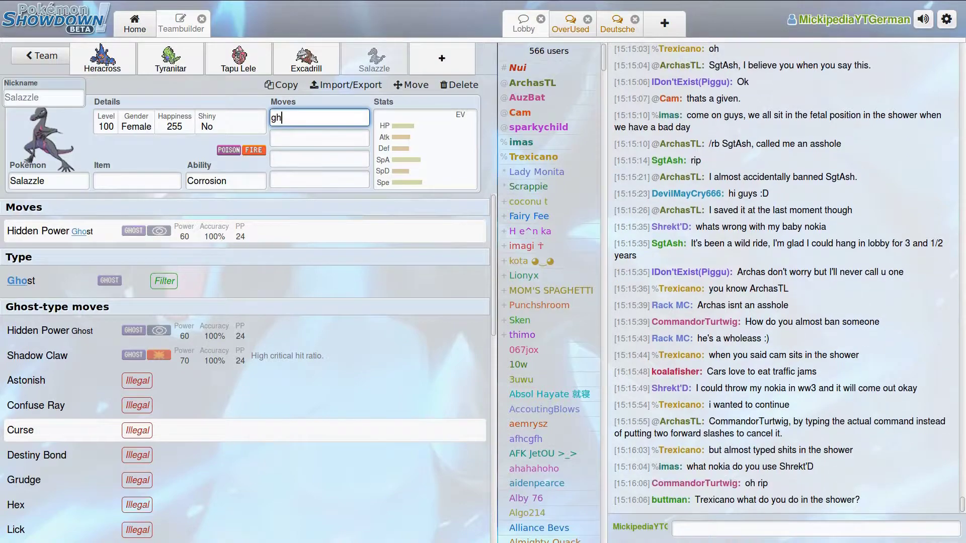
Browse Salazzle's full move list for useful options.
key("Down")
key("Down")
key("Down")
key("Down")
key("Down")
key("Down")
key("Down")
key("Down")
key("Down")
key("Down")
key("Down")
key("Down")
key("Down")
key("Down")
key("Down")
key("Down")
key("Down")
key("Down")
key("Down")
key("Down")
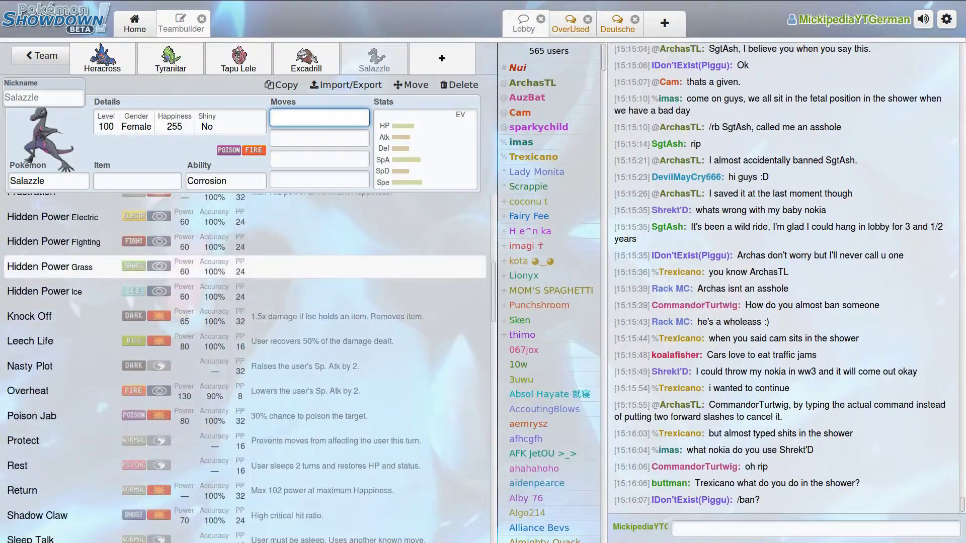
scroll(207, 422, "down", 5)
scroll(206, 422, "up", 7)
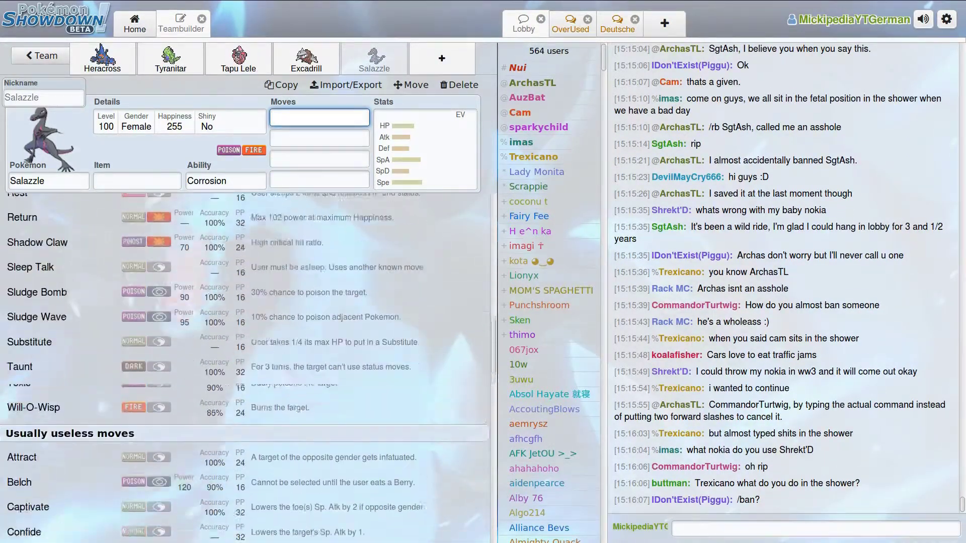
key("Up")
key("Up")
key("Up")
key("Up")
key("Up")
key("Up")
key("Up")
key("Up")
key("Up")
key("Up")
key("Up")
key("Up")
key("Up")
key("Up")
key("Up")
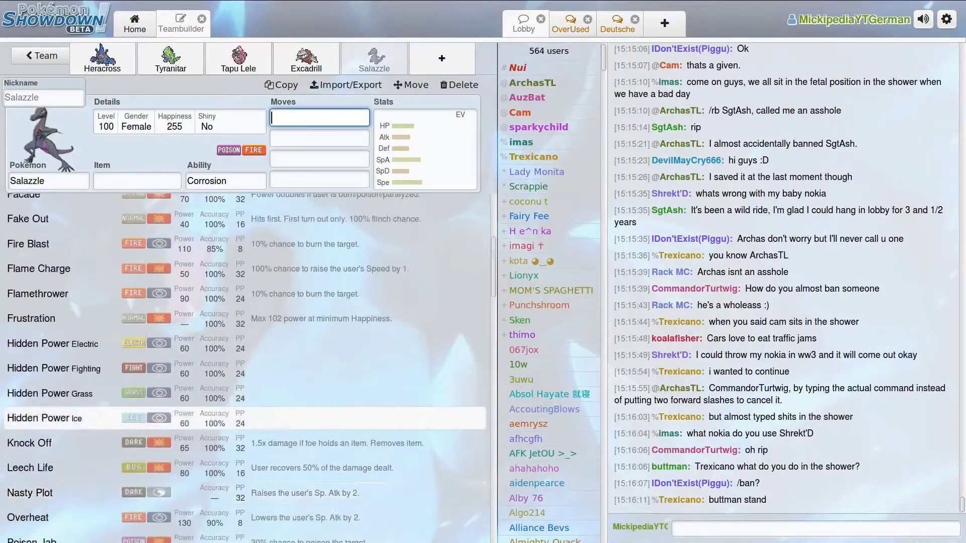
key("Up")
key("Up")
key("Up")
key("Up")
key("Up")
key("Up")
key("Up")
key("Up")
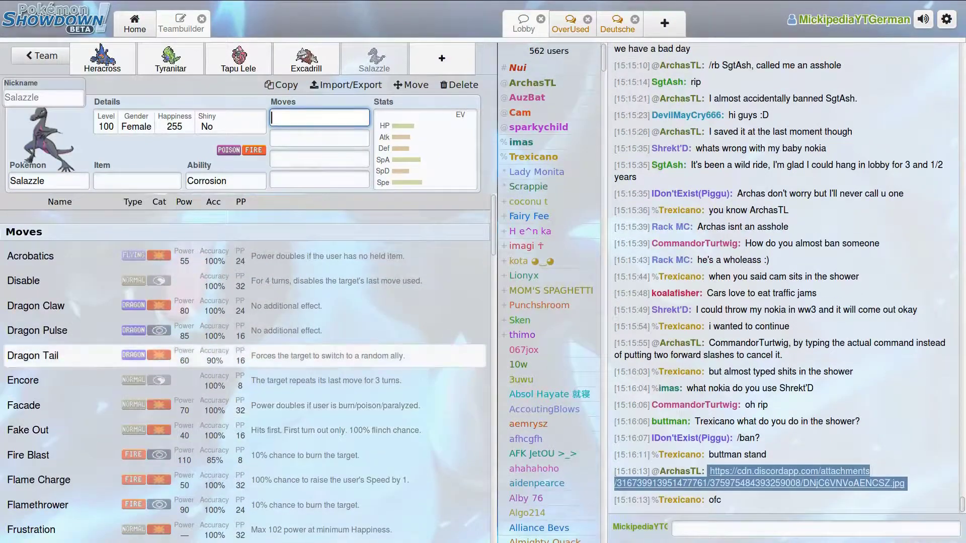
Consult the Howling Sealeos roster in the spreadsheet again, then review the Excadrill and Salazzle sets in the Teambuilder.
mouse_move(266, 1)
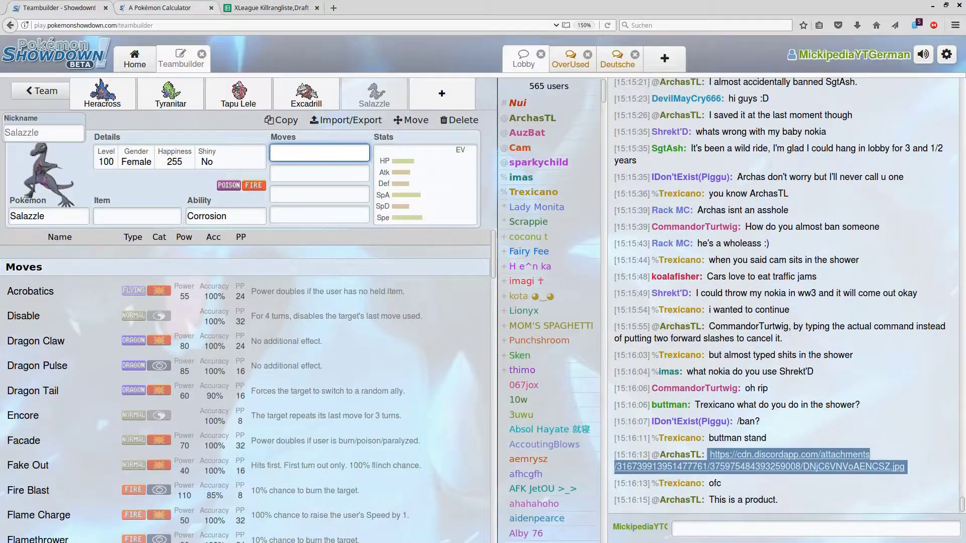
left_click(160, 8)
left_click(268, 7)
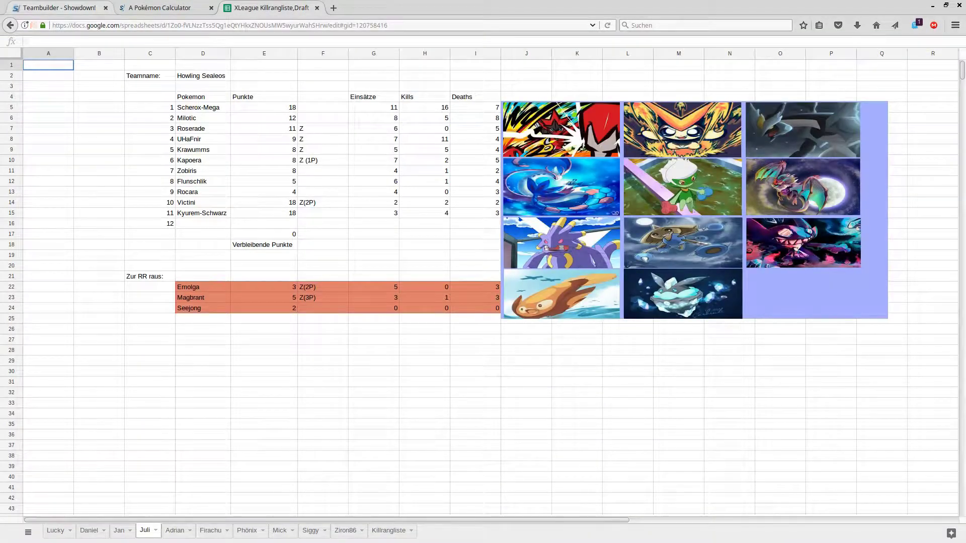
key("ctrl+Tab")
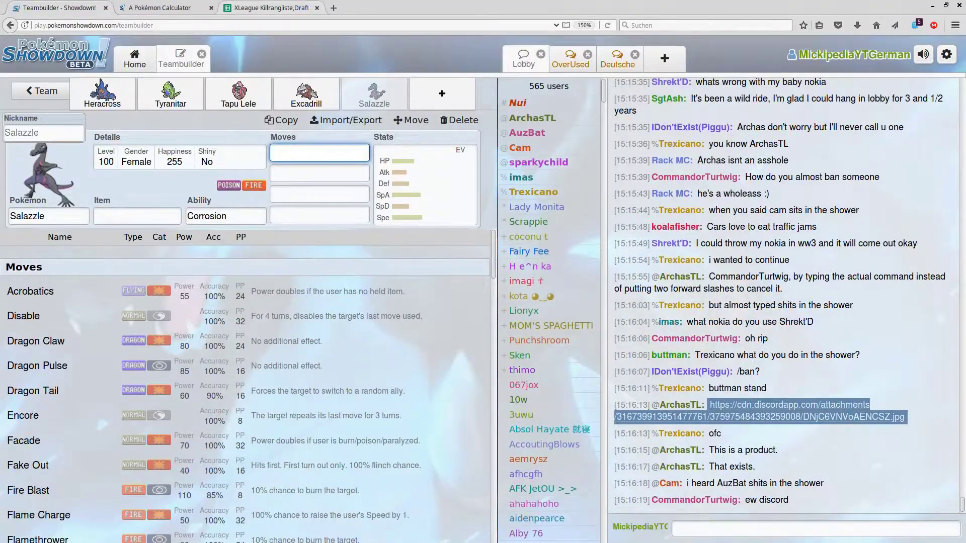
left_click(267, 7)
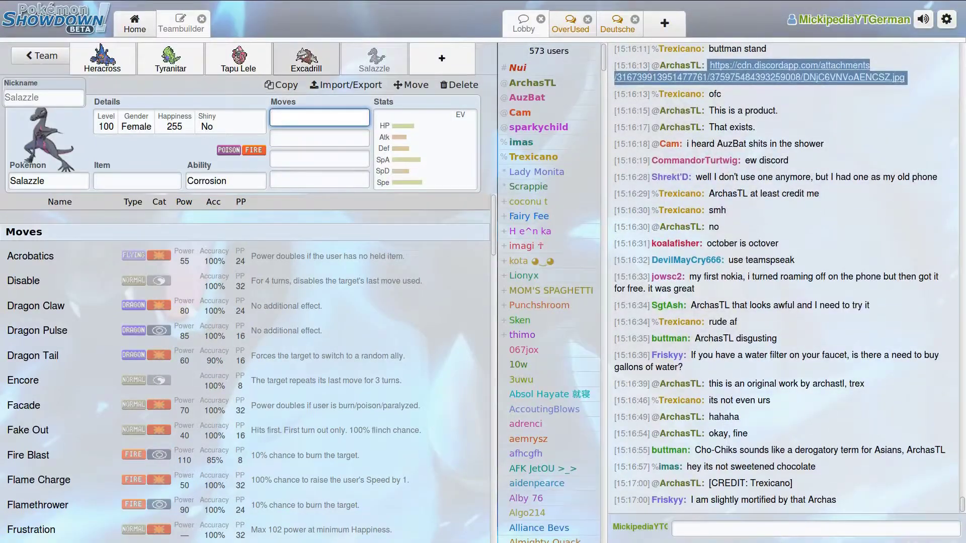
left_click(319, 117)
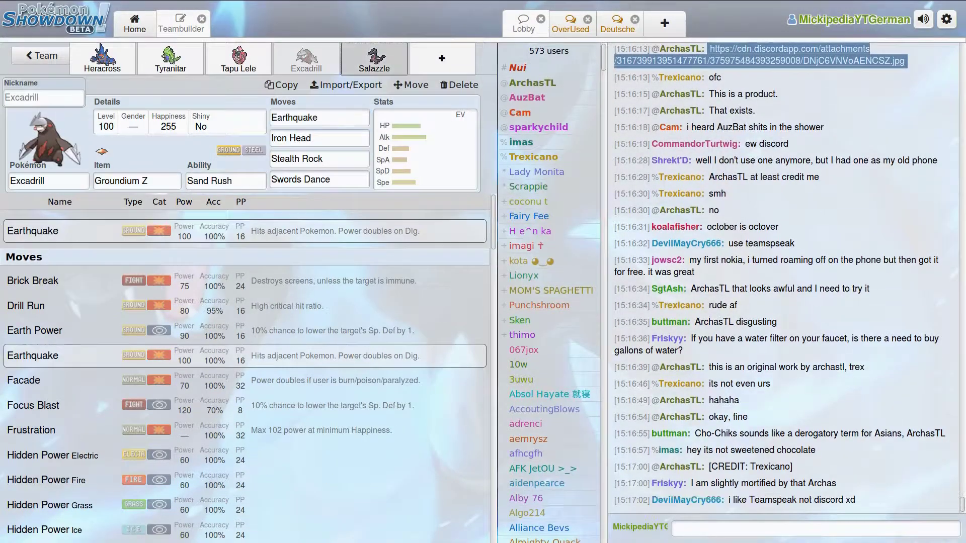
left_click(373, 58)
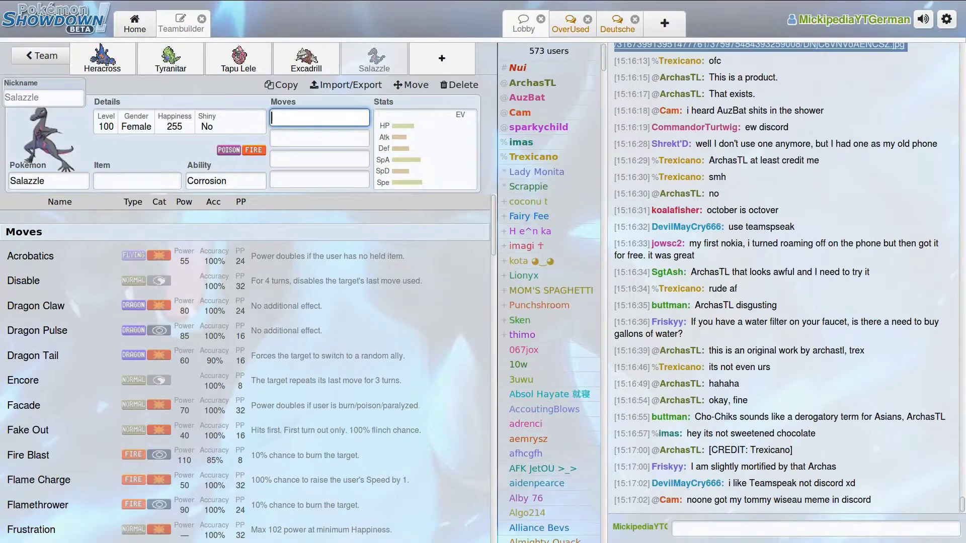
Replace Salazzle with Rotom-Heat in the fifth team slot and give it Choice Specs.
left_click(49, 180)
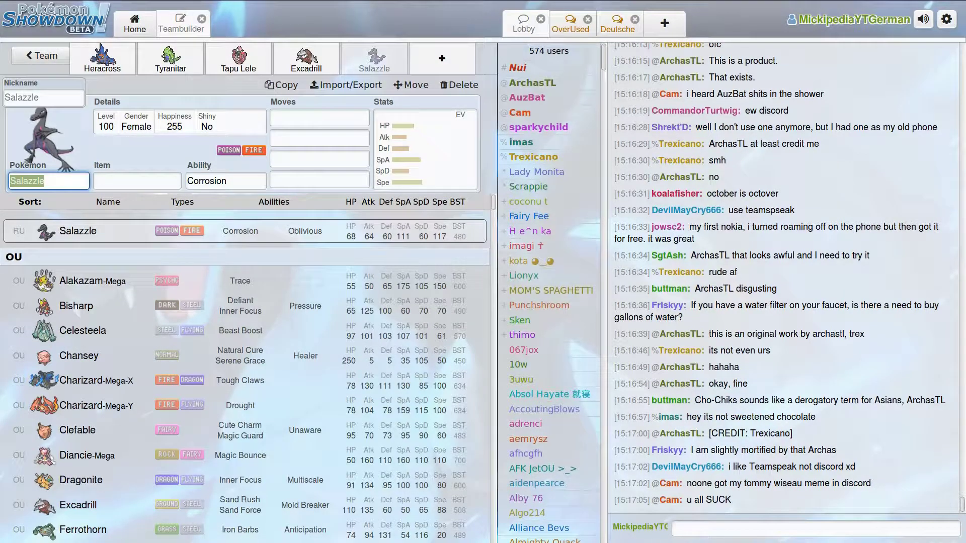
type("roto")
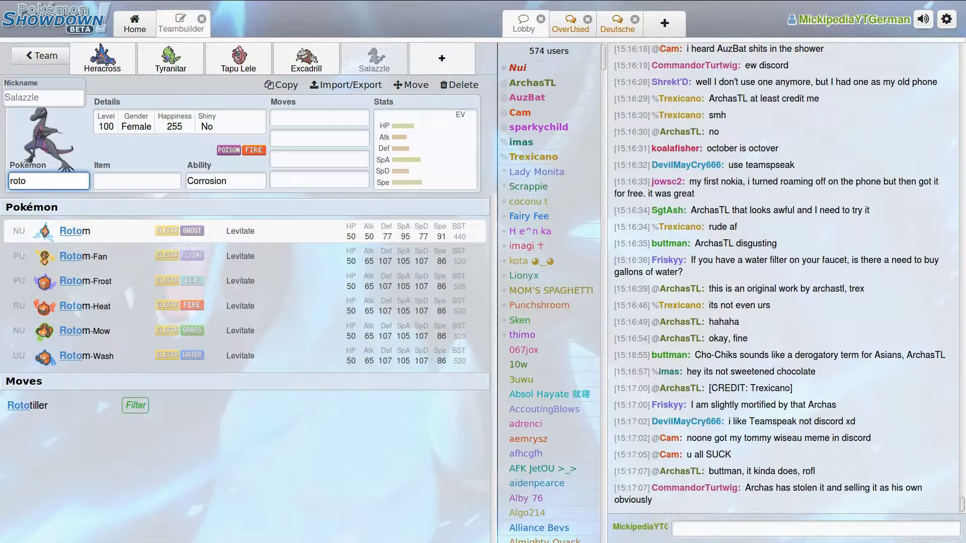
left_click(244, 306)
left_click(85, 306)
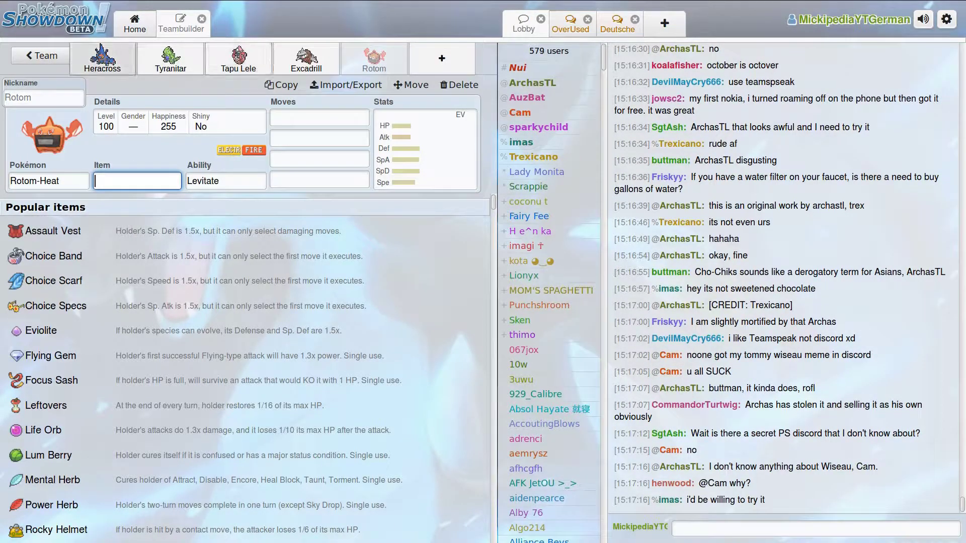
type("choi")
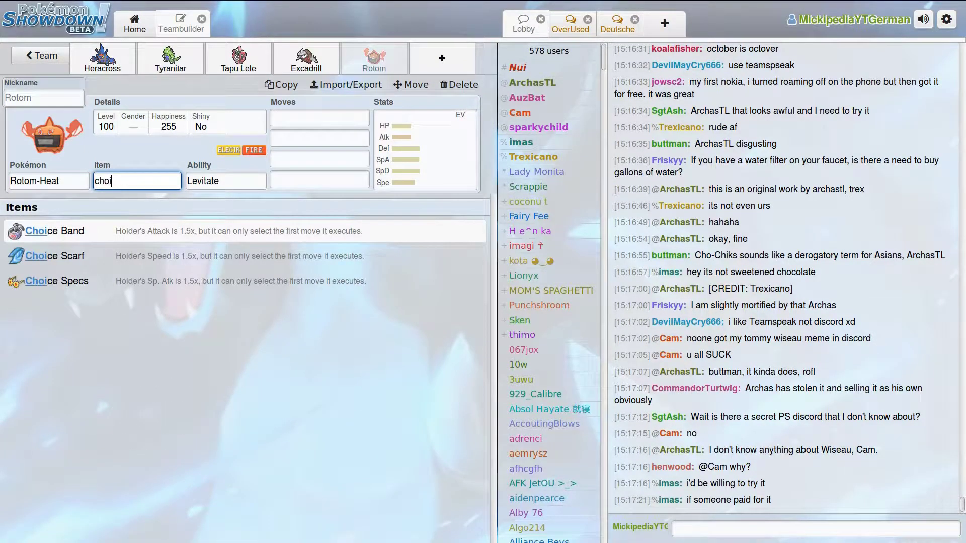
left_click(56, 281)
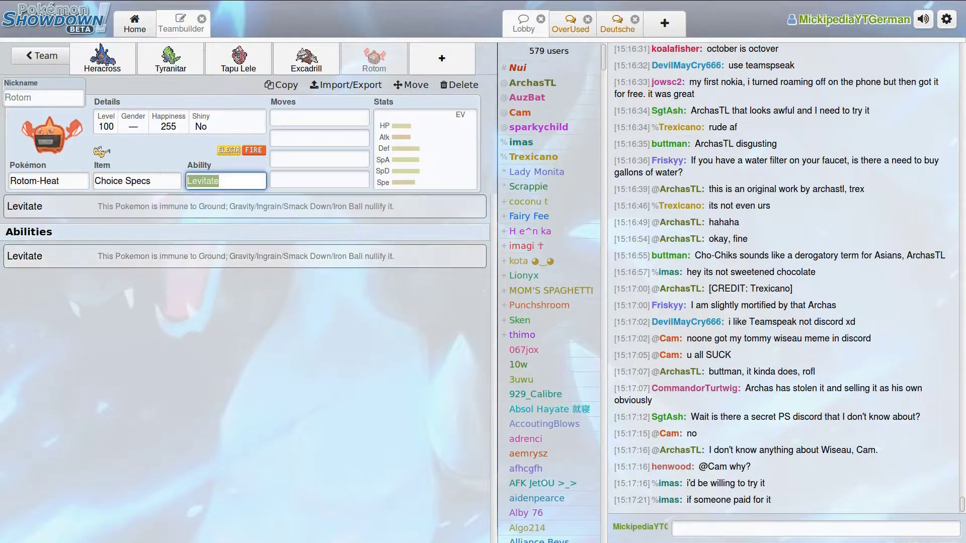
Set Rotom-Heat's first two moves to Overheat and Volt Switch, then switch to the Pokémon Damage Calculator.
left_click(319, 117)
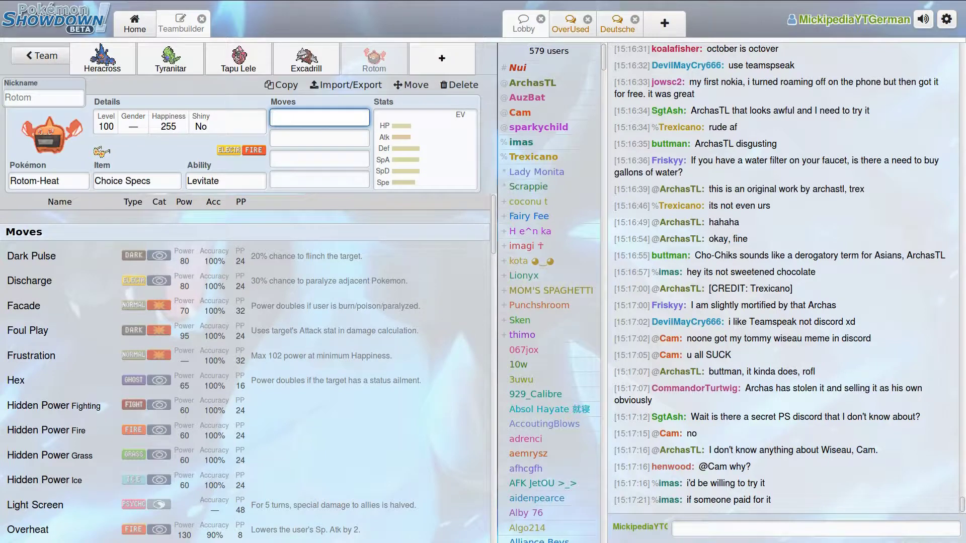
type("over")
key("Return")
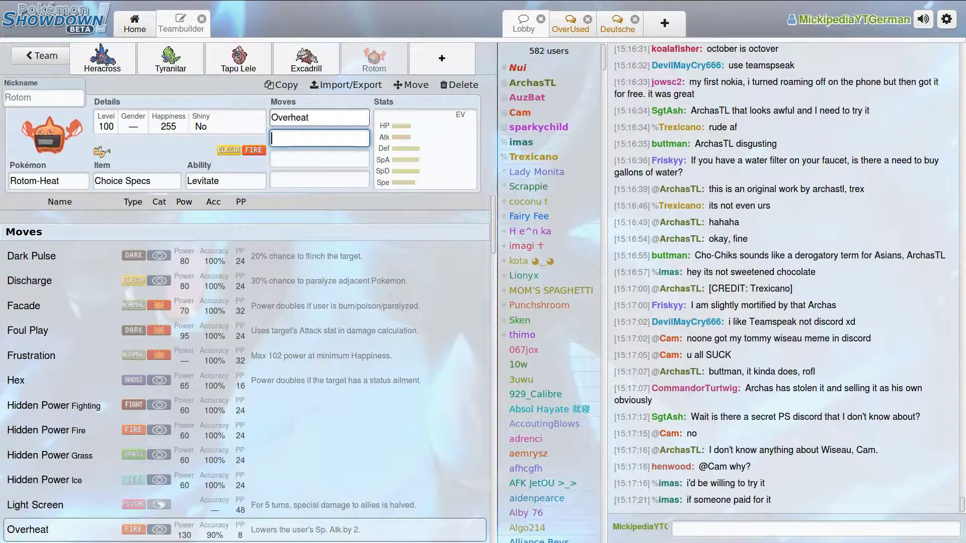
type("vol")
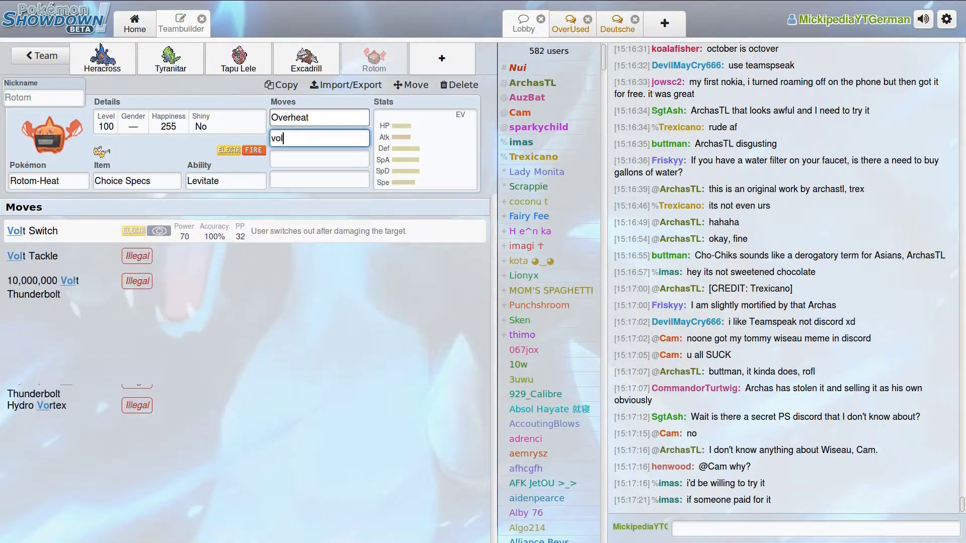
key("Return")
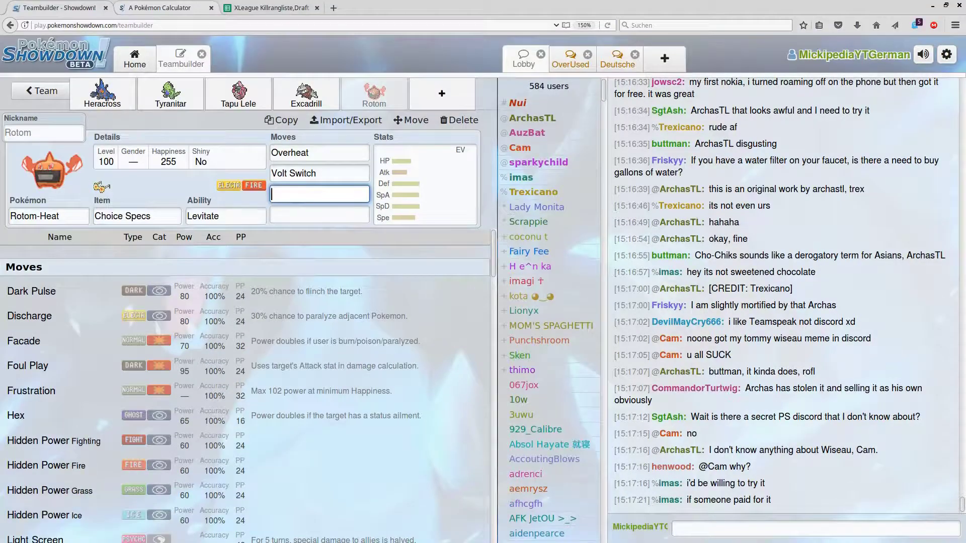
left_click(176, 7)
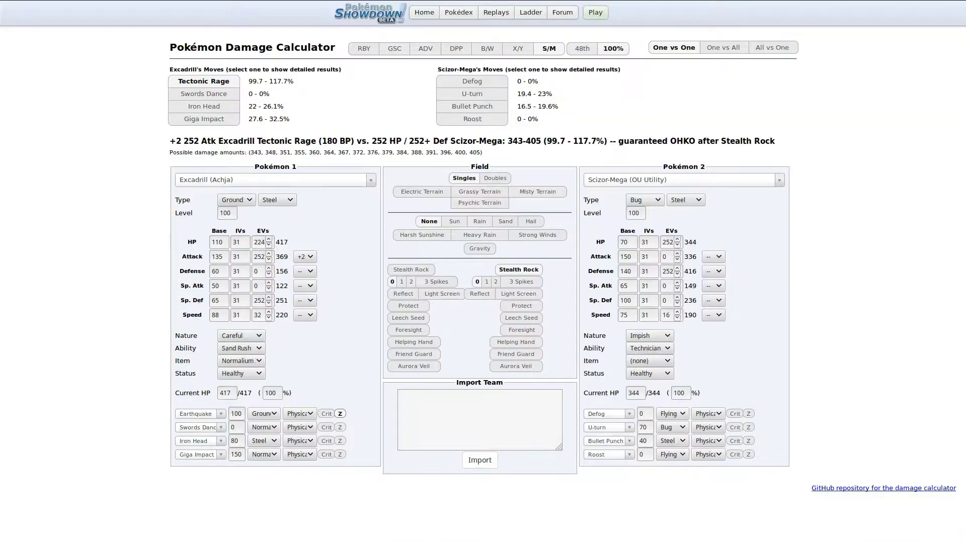
Load the Rotom-Heat RU Special Attacker set as the first Pokémon in the damage calculator.
left_click(275, 179)
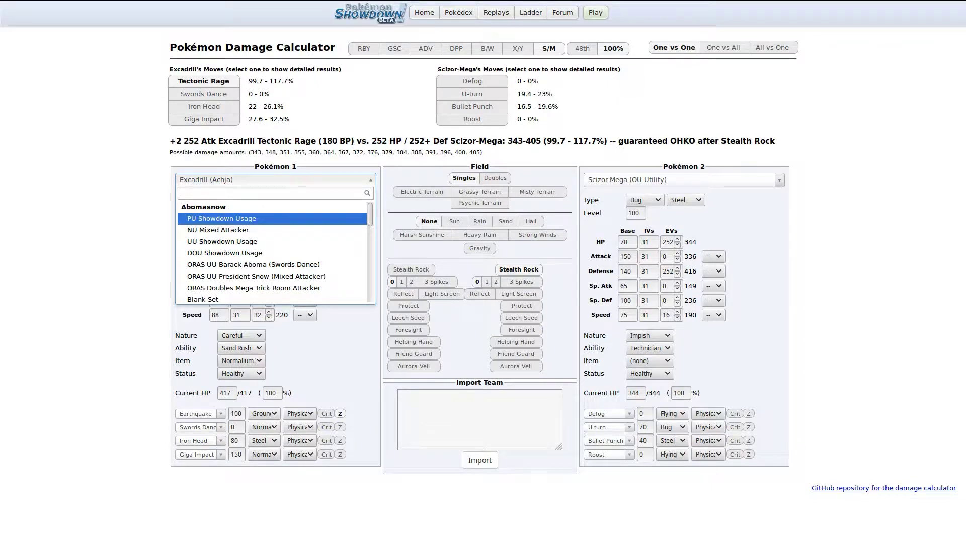
type("rotom")
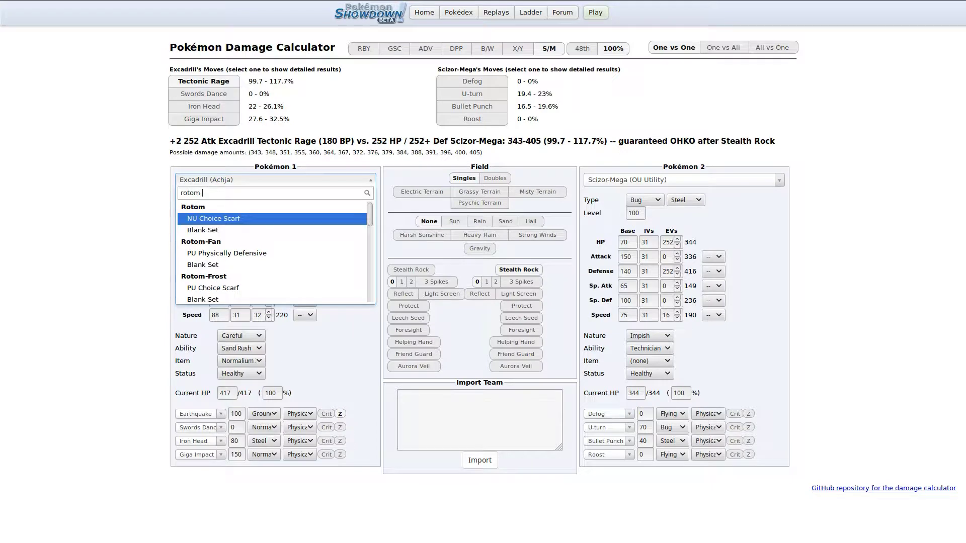
type(" h")
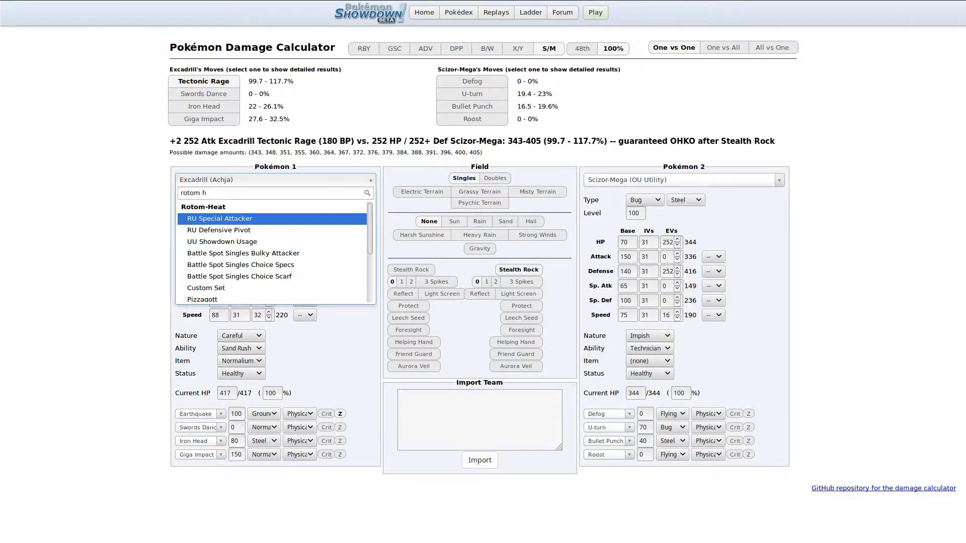
key("Return")
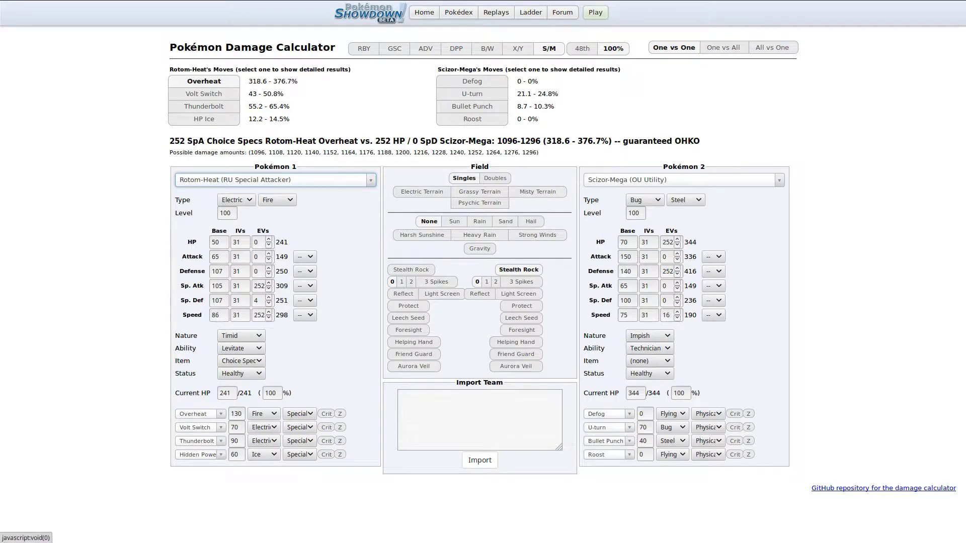
Load the Milotic RU Defensive set as the opposing Pokémon and set its Sp. Def EVs to 252.
left_click(683, 179)
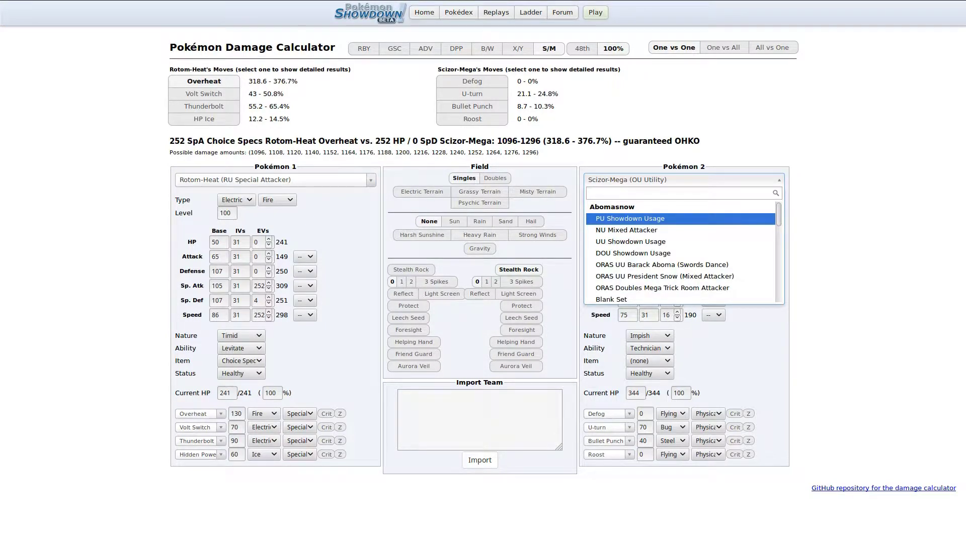
type("milo")
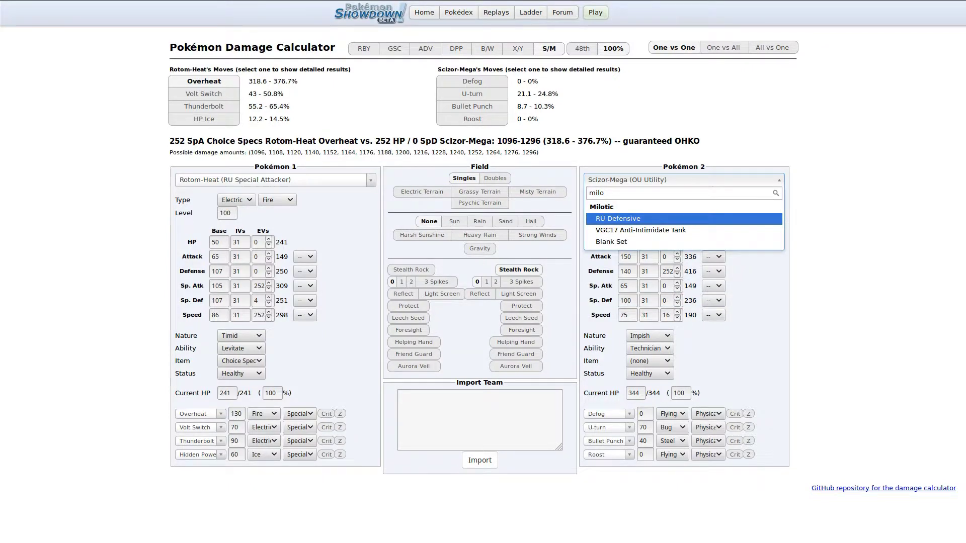
key("Return")
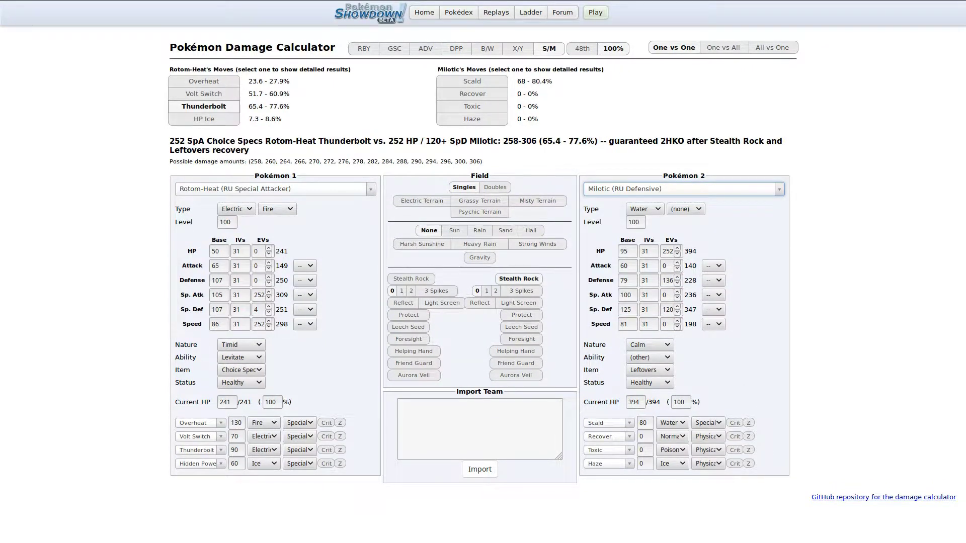
double_click(667, 309)
type("252")
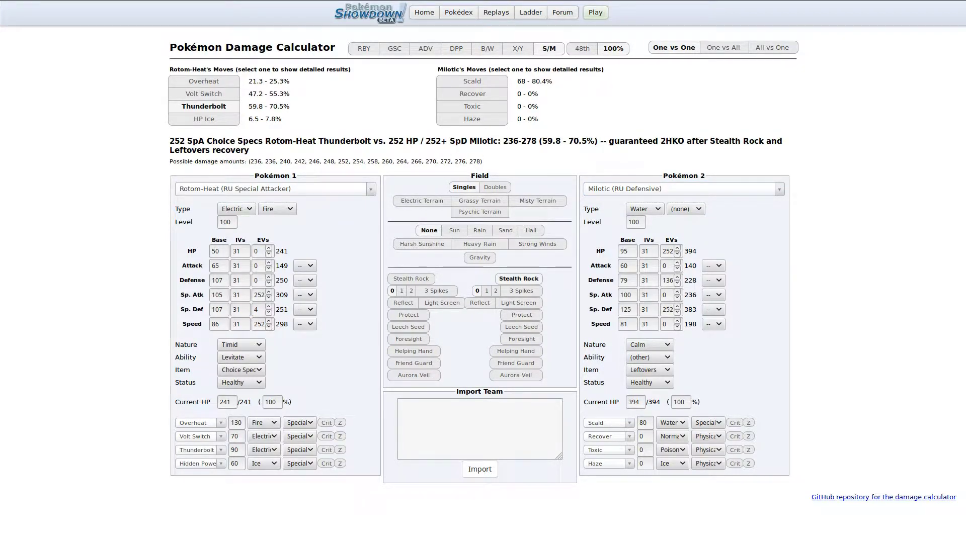
Return to the Teambuilder and set Rotom-Heat's third move to Thunderbolt.
key("F11")
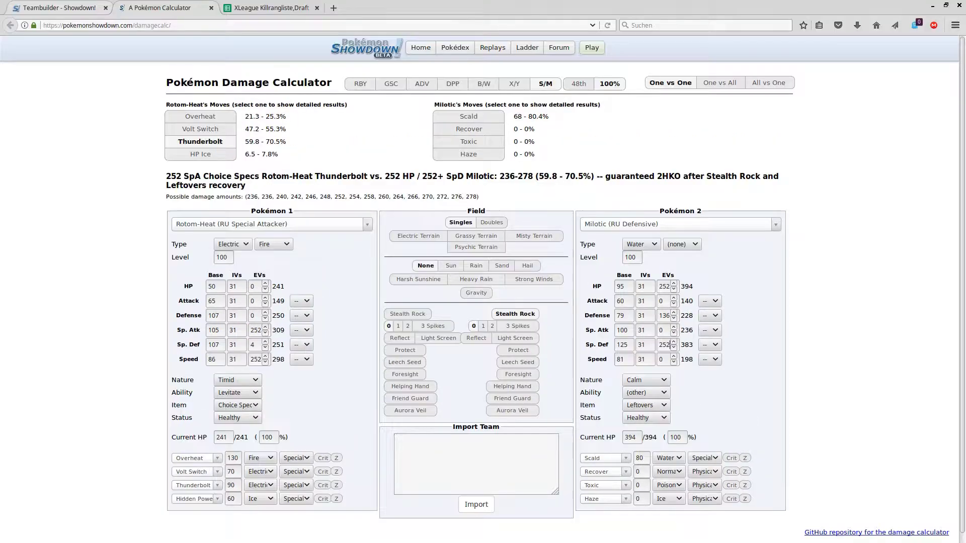
key("ctrl+Page_Up")
key("F11")
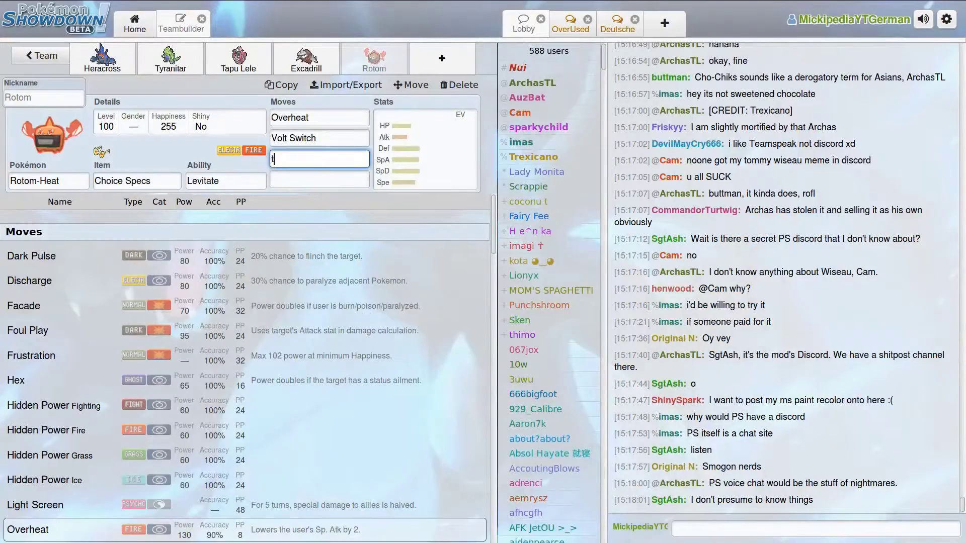
type("thunder")
key("Down")
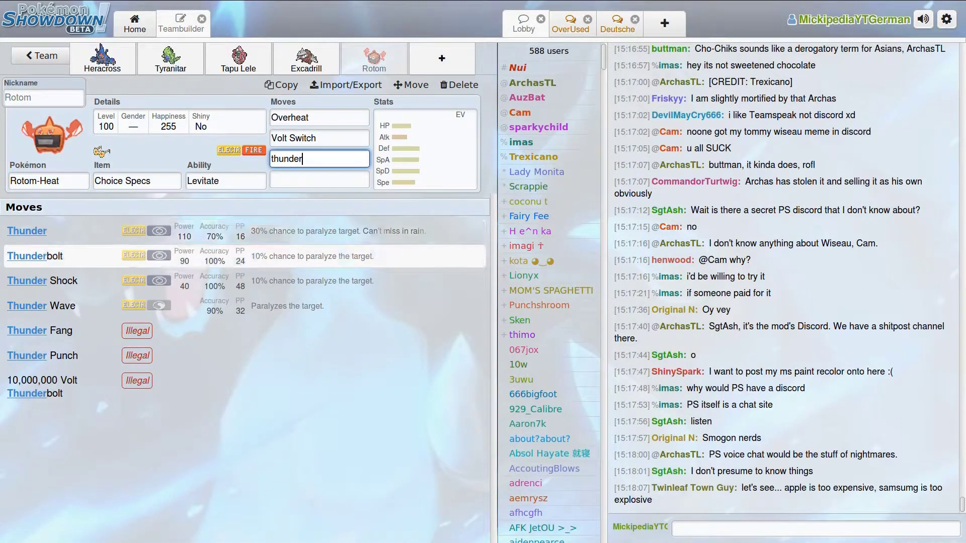
key("Return")
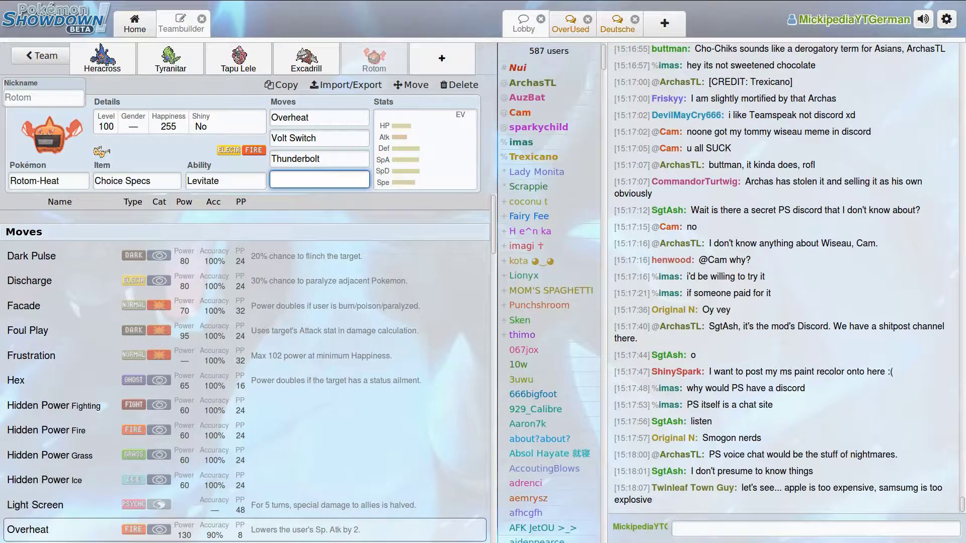
Browse Rotom-Heat's available moves for a candidate for the fourth move slot.
key("Down")
key("Down")
key("Down")
key("Down")
key("Down")
key("Down")
key("Down")
key("Down")
key("Down")
key("Down")
key("Down")
key("Down")
key("Down")
key("Down")
key("Down")
key("Down")
key("Down")
key("Down")
key("Down")
key("Down")
key("Down")
key("Down")
key("Down")
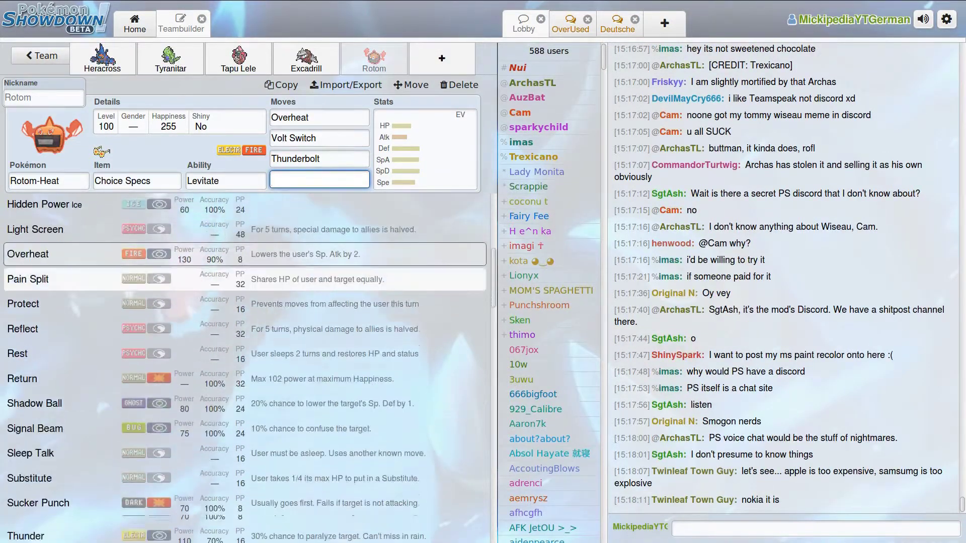
key("Up")
key("Up")
key("Up")
key("Up")
key("Up")
key("Up")
key("Up")
key("Up")
key("Up")
key("Up")
key("Up")
key("Up")
key("Up")
key("Up")
key("Up")
key("Up")
key("Up")
key("Up")
key("Up")
key("Up")
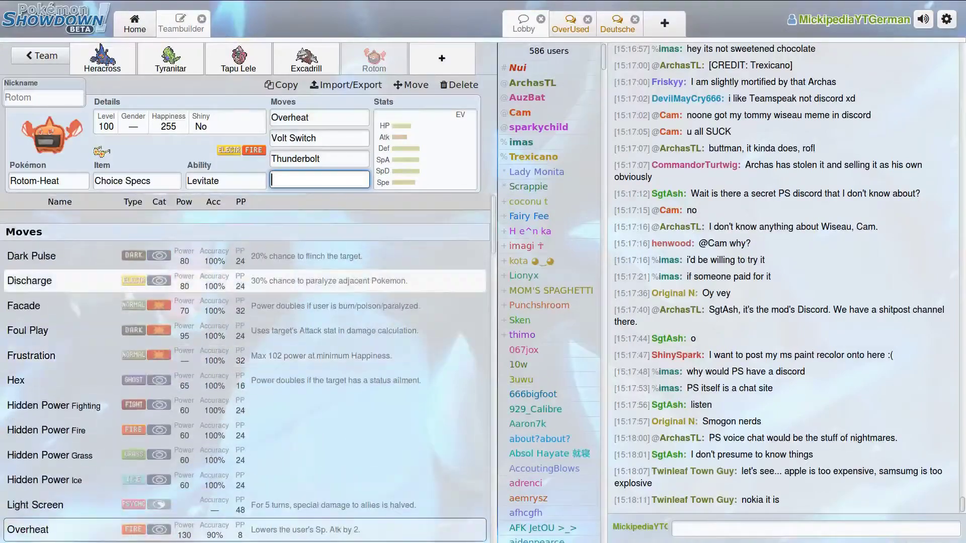
Consult the Howling Sealeos roster in the draft spreadsheet, then go back to the Teambuilder.
key("F11")
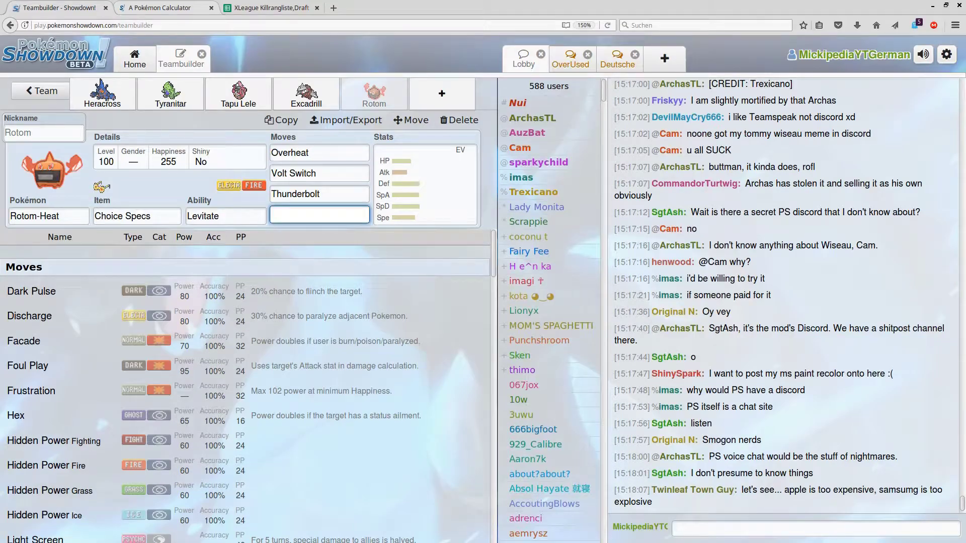
key("ctrl+Tab")
key("ctrl+Tab")
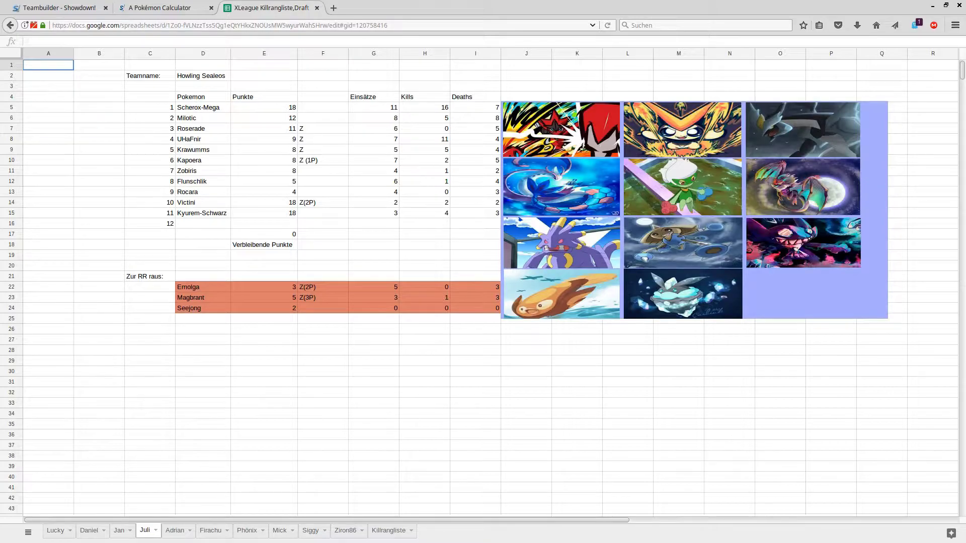
left_click(56, 7)
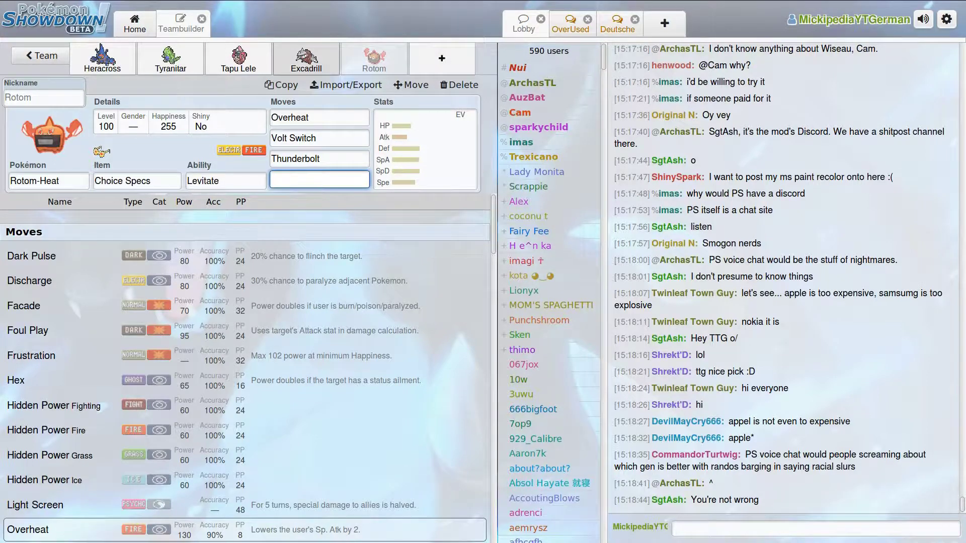
Compare the Howling Sealeos roster with the Die Wüstengangster roster in the draft spreadsheet.
mouse_move(244, 1)
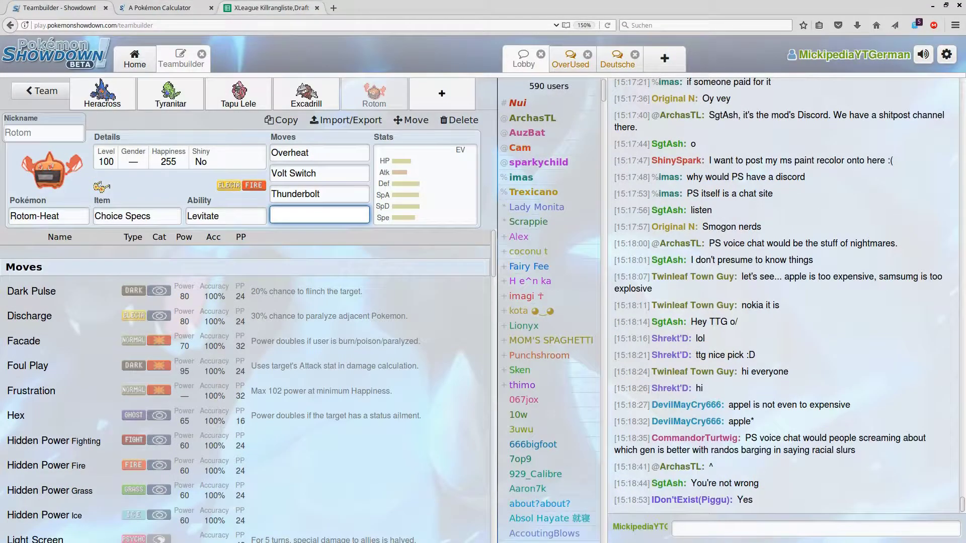
left_click(271, 7)
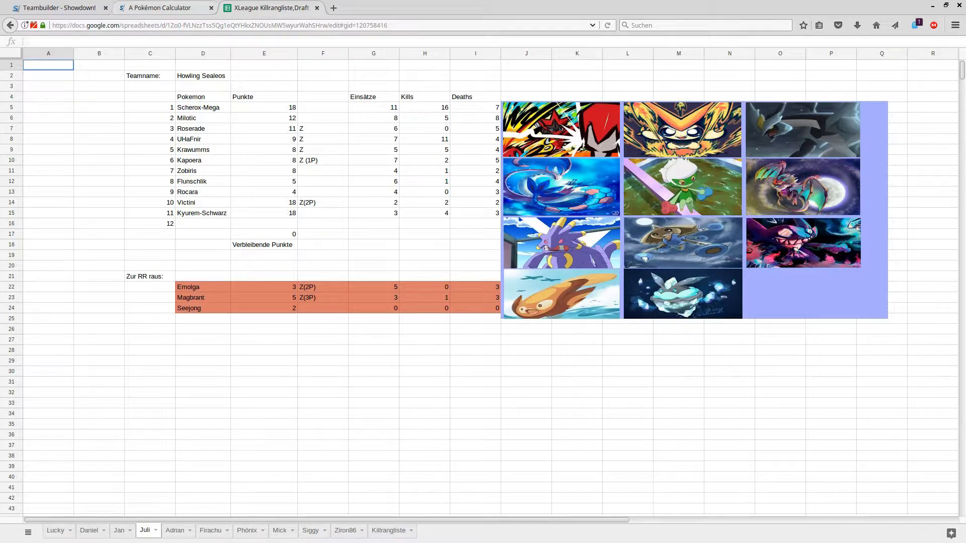
key("F11")
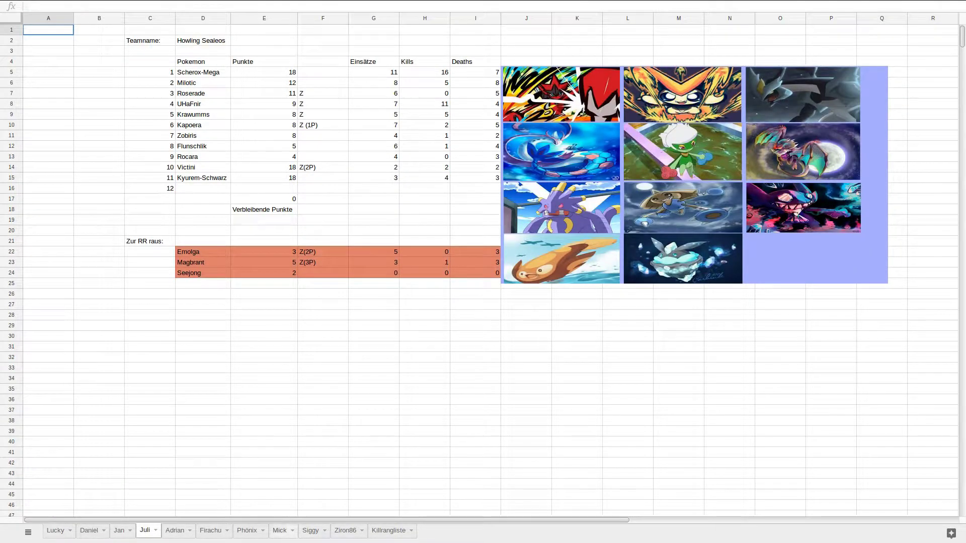
left_click(279, 530)
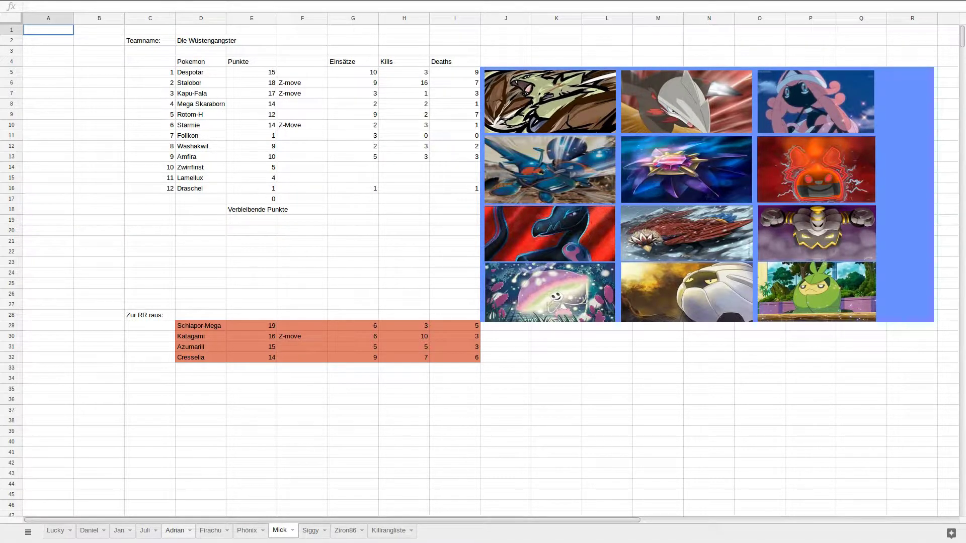
left_click(144, 530)
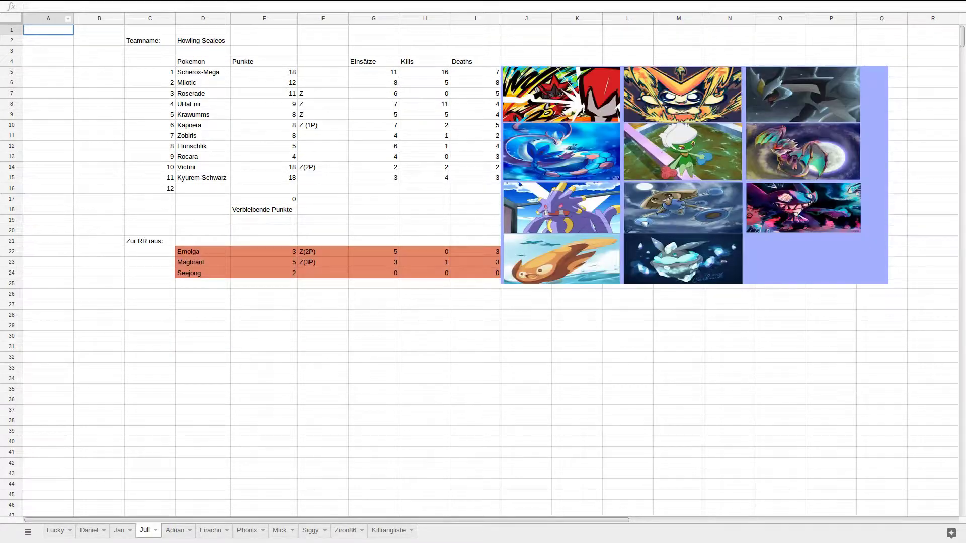
key("F11")
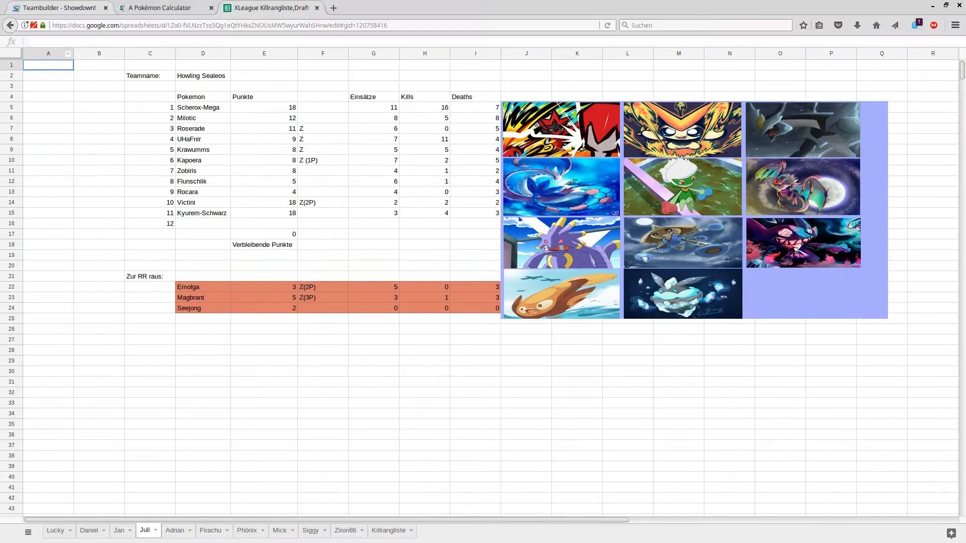
Return to the Teambuilder and look up the type weaknesses of Starmie and Kyurem with the /weak chat command.
key("ctrl+1")
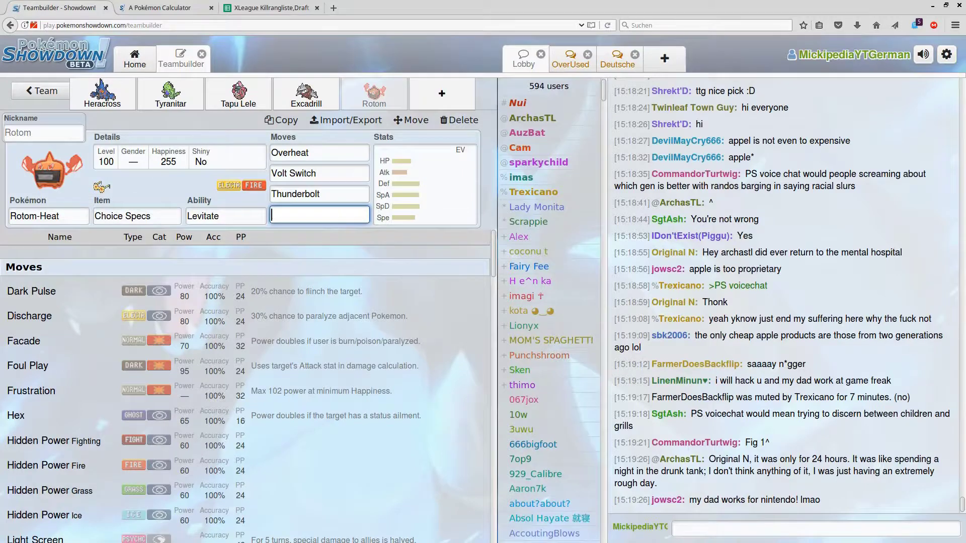
key("F11")
left_click(676, 528)
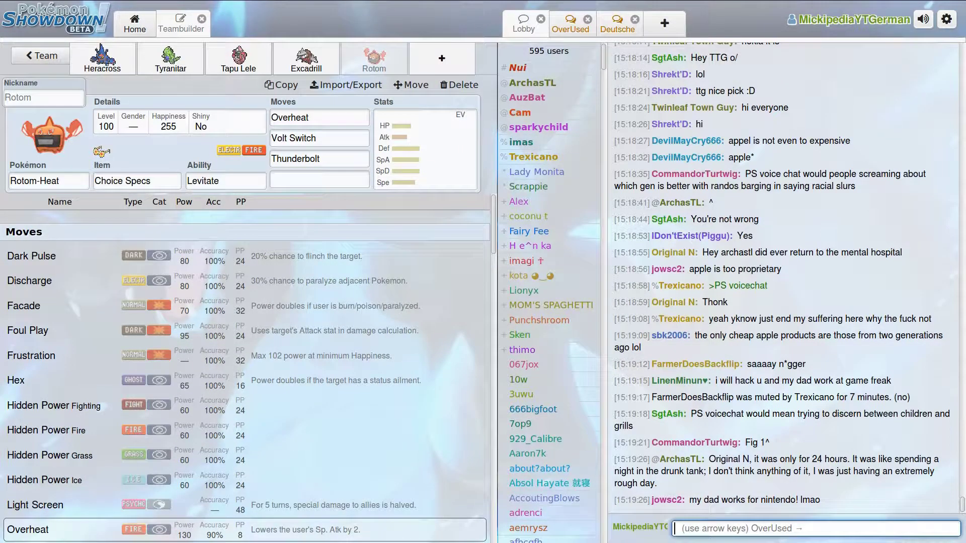
type("/weak ")
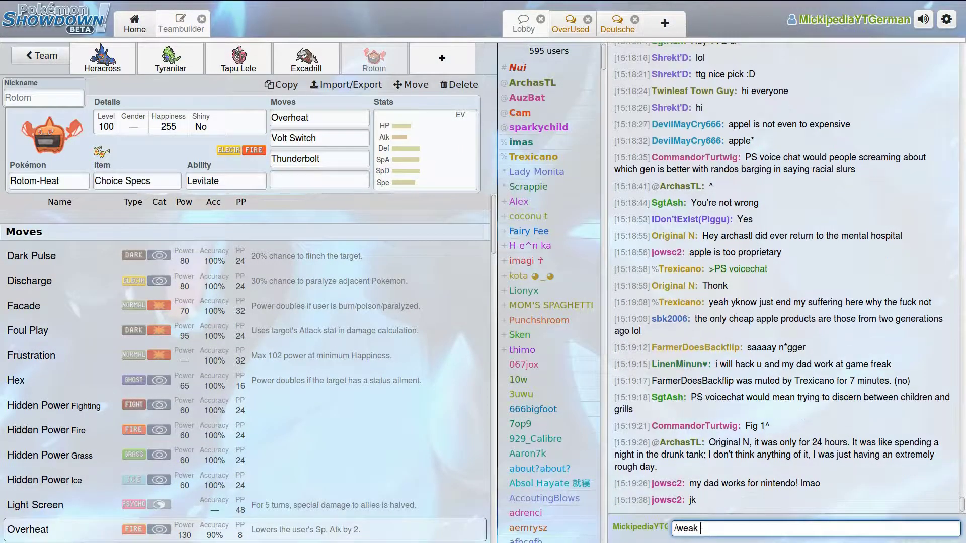
type("starmie")
key("Return")
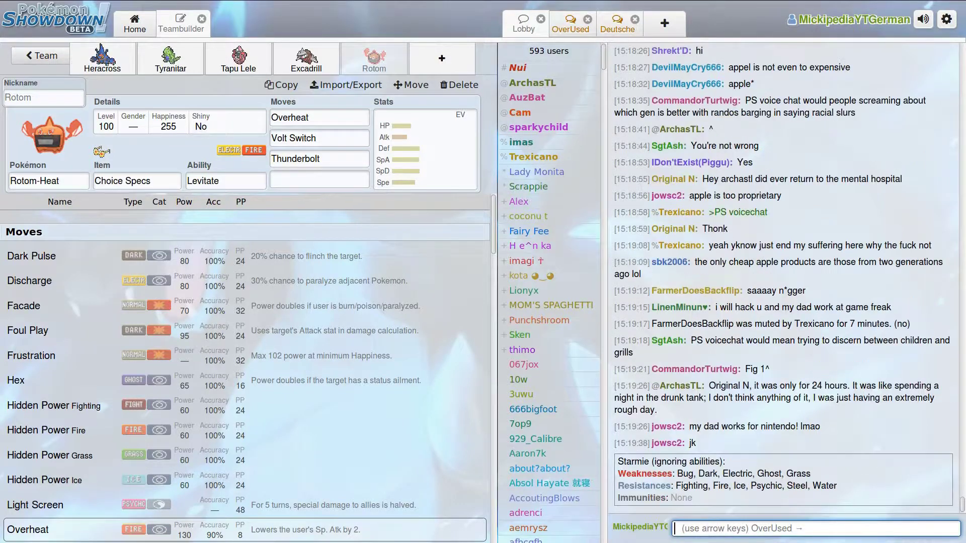
type("/weak kyurem")
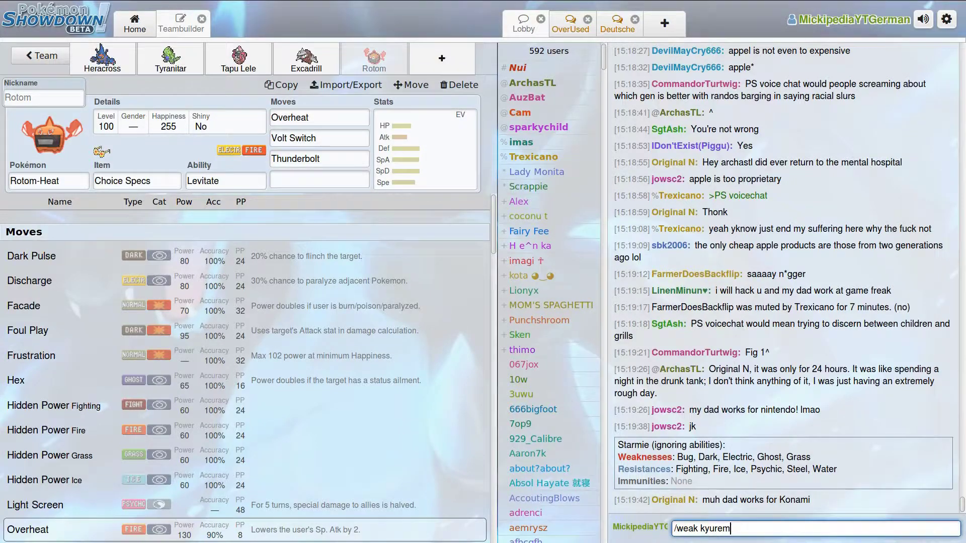
key("Return")
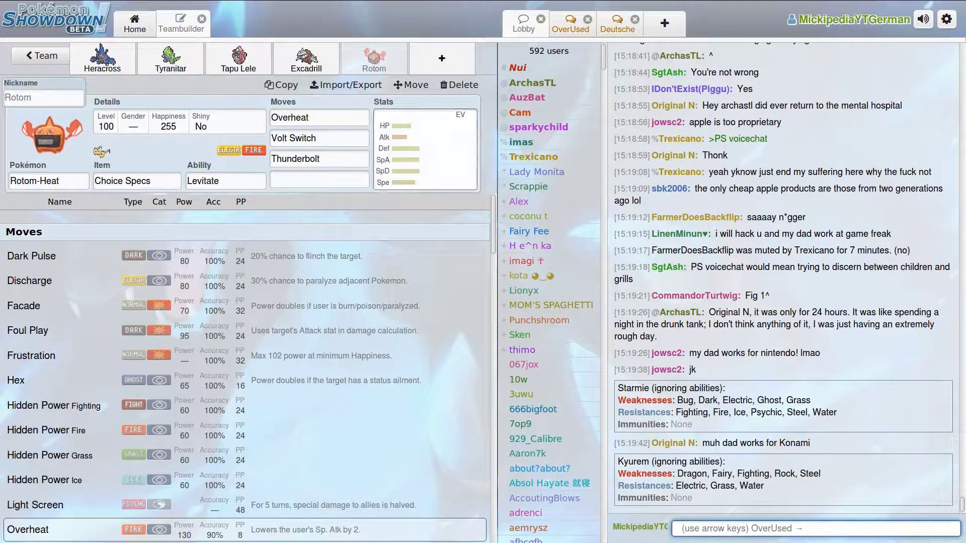
Add Starmie to the team as the sixth Pokémon.
left_click(441, 58)
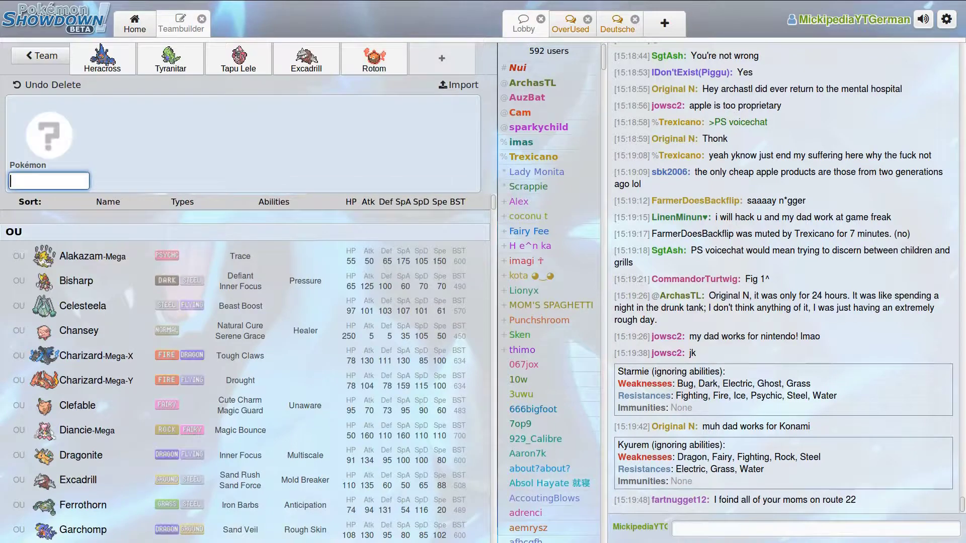
type("star")
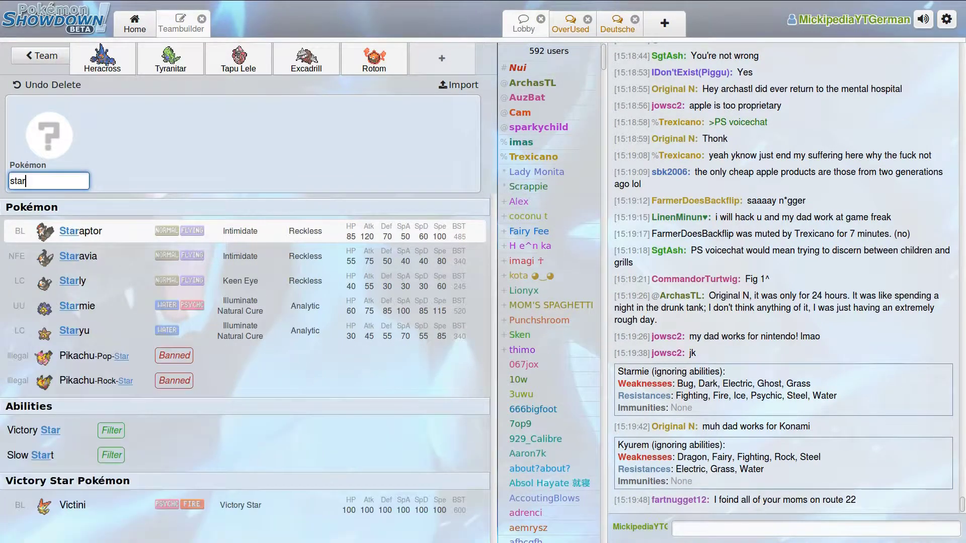
key("Down")
key("Down")
key("Down")
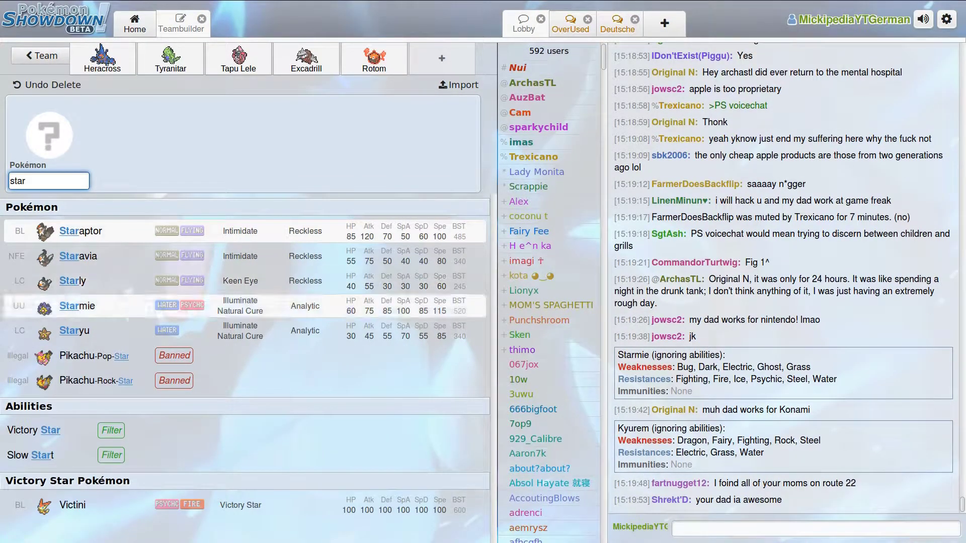
key("Return")
Search Starmie's first move slot for Dragon and Fairy options, clearing the search text each time.
left_click(319, 117)
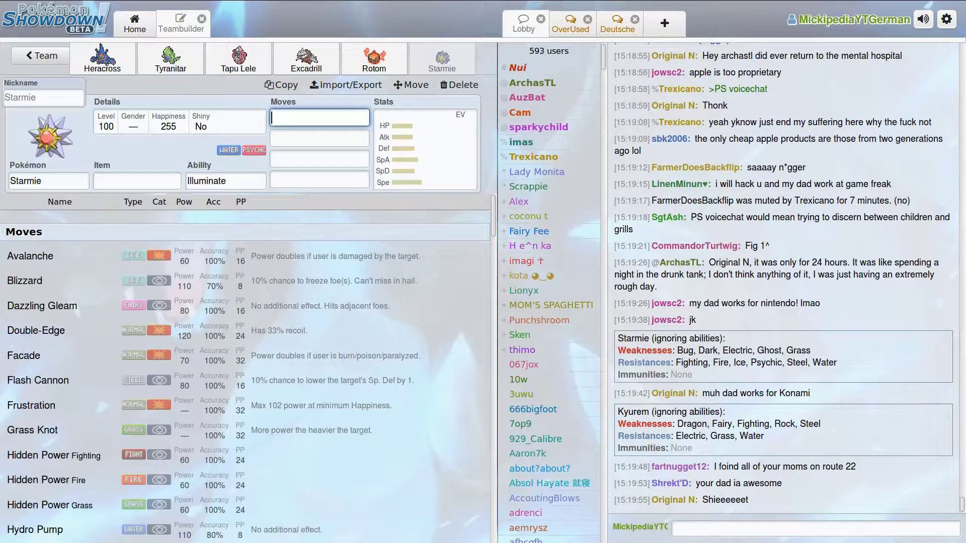
type("drao")
key("BackSpace")
key("BackSpace")
key("BackSpace")
key("BackSpace")
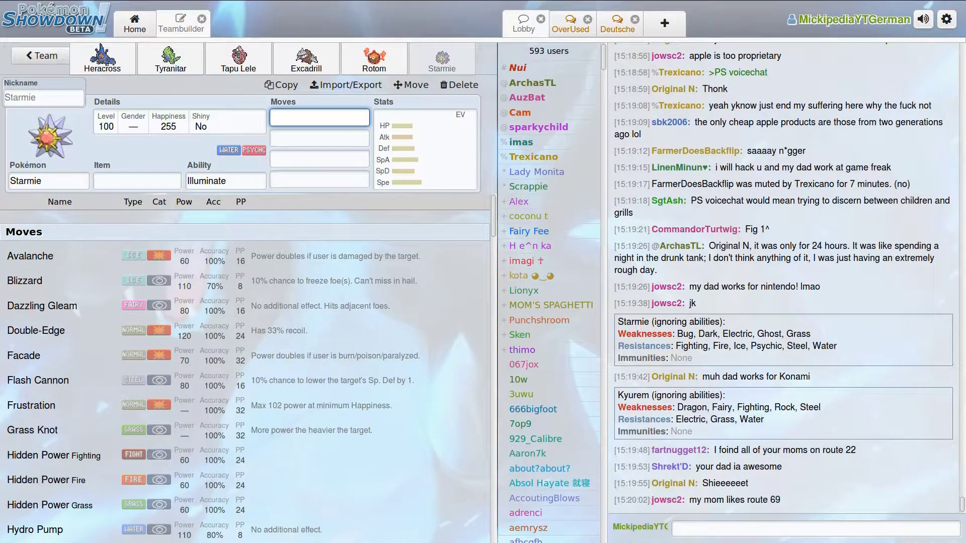
type("fai")
key("BackSpace")
key("BackSpace")
key("BackSpace")
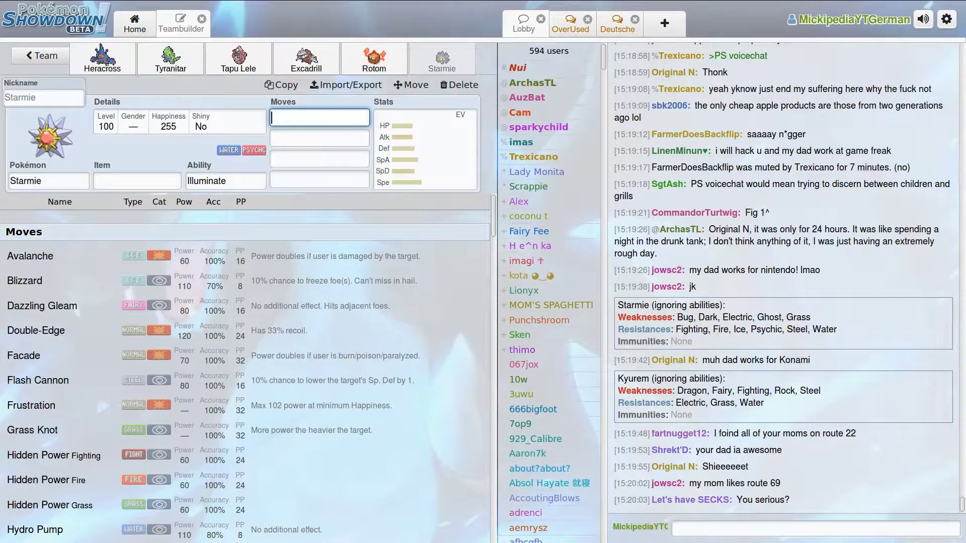
Search Starmie's first move slot for Fighting-type moves, clearing the search text after checking.
type("figh")
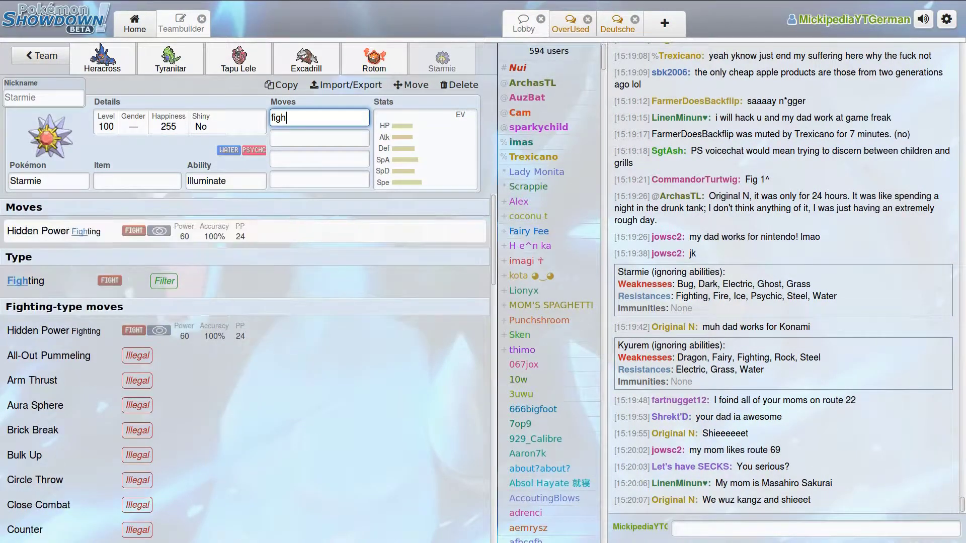
key("BackSpace")
key("BackSpace")
key("BackSpace")
key("BackSpace")
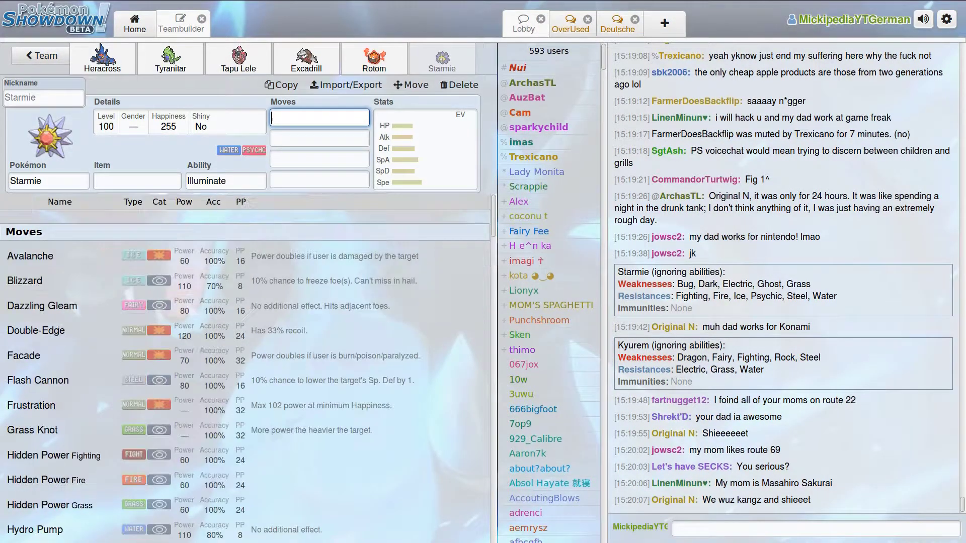
Search Starmie's first move slot for Rock-type moves, look through the list and clear the search text.
type("rock")
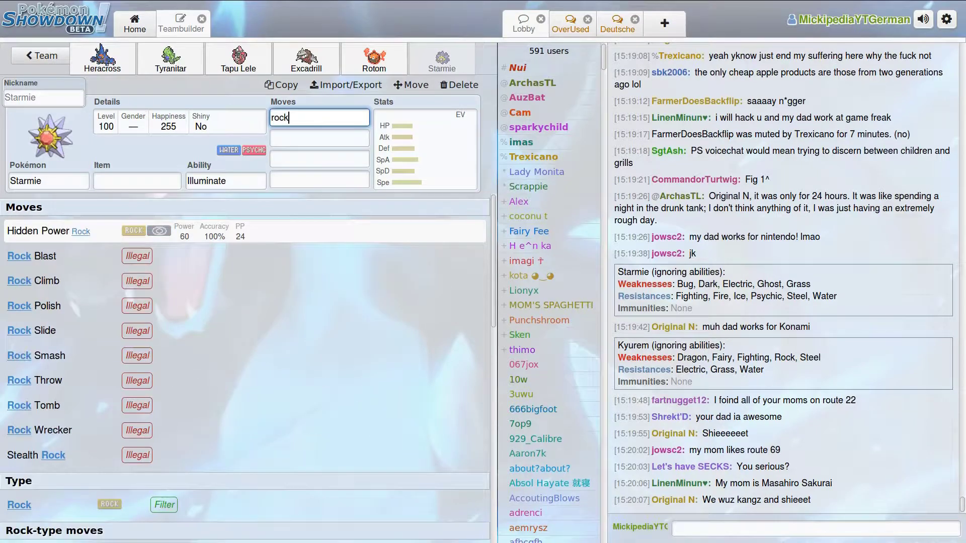
key("Down")
key("Down")
key("Down")
key("Down")
key("Down")
key("Down")
key("Down")
key("Down")
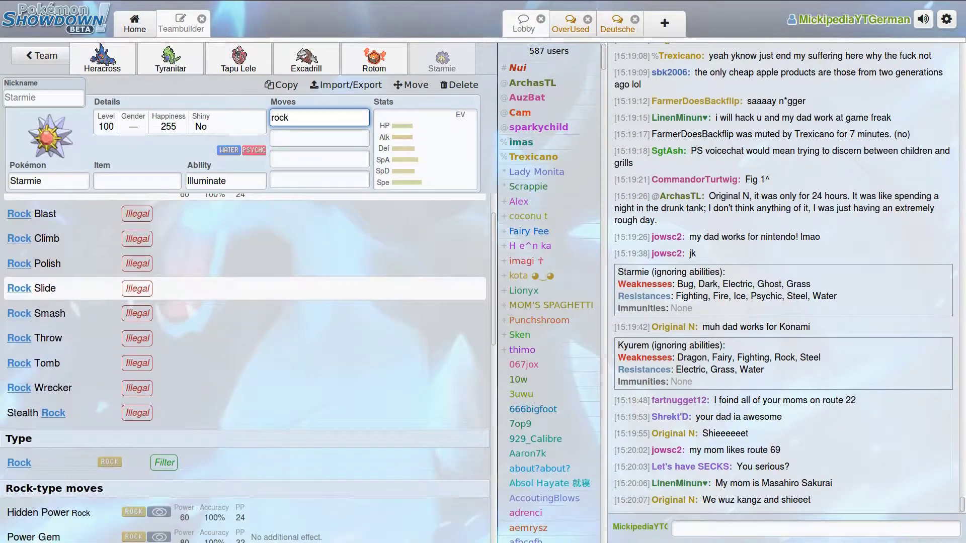
key("BackSpace")
key("BackSpace")
key("BackSpace")
key("BackSpace")
Search Starmie's first move slot for Steel-type moves and clear the search text again.
type("stee")
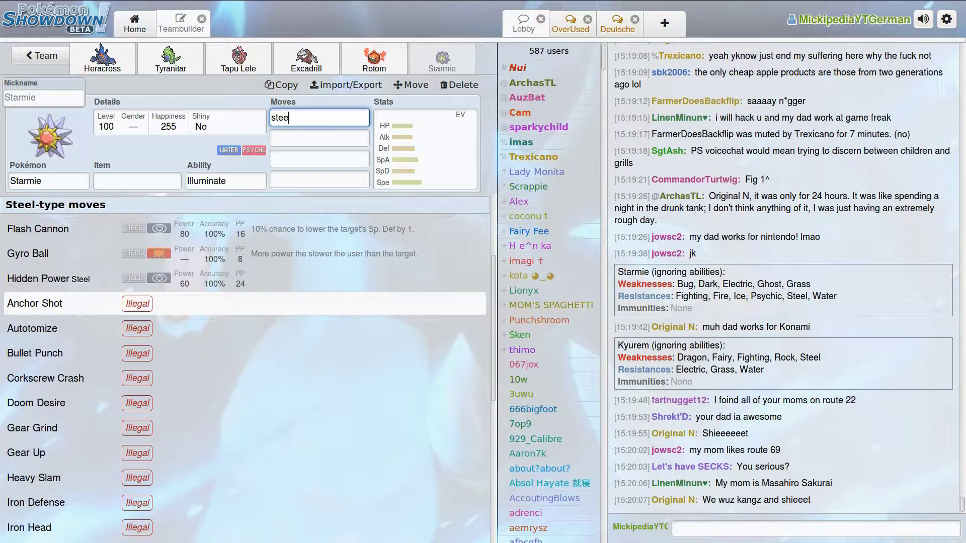
key("BackSpace")
key("BackSpace")
key("BackSpace")
key("BackSpace")
scroll(243, 303, "up", 3)
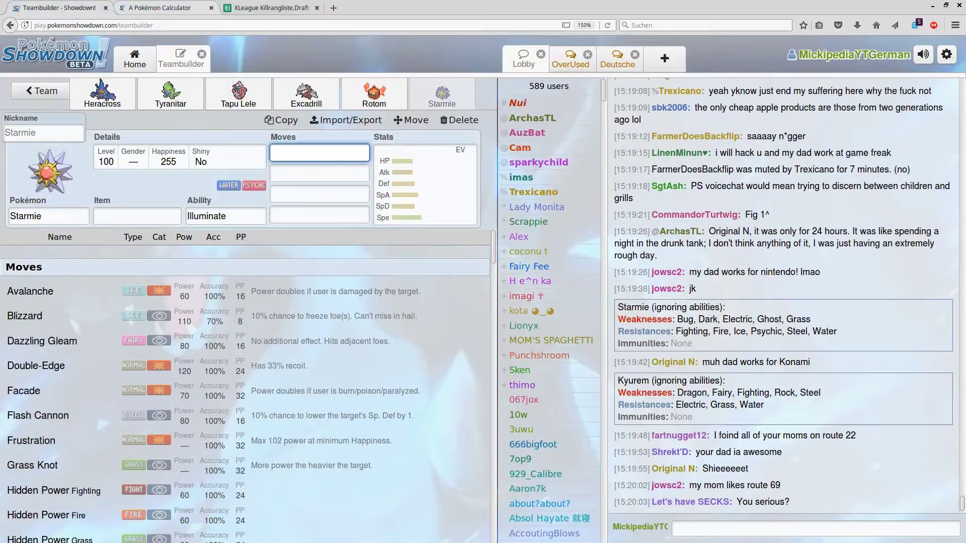
Switch to the Damage Calculator and set Starmie (UU Offensive) against Kyurem-Black (OU Subzero Slammer).
left_click(159, 7)
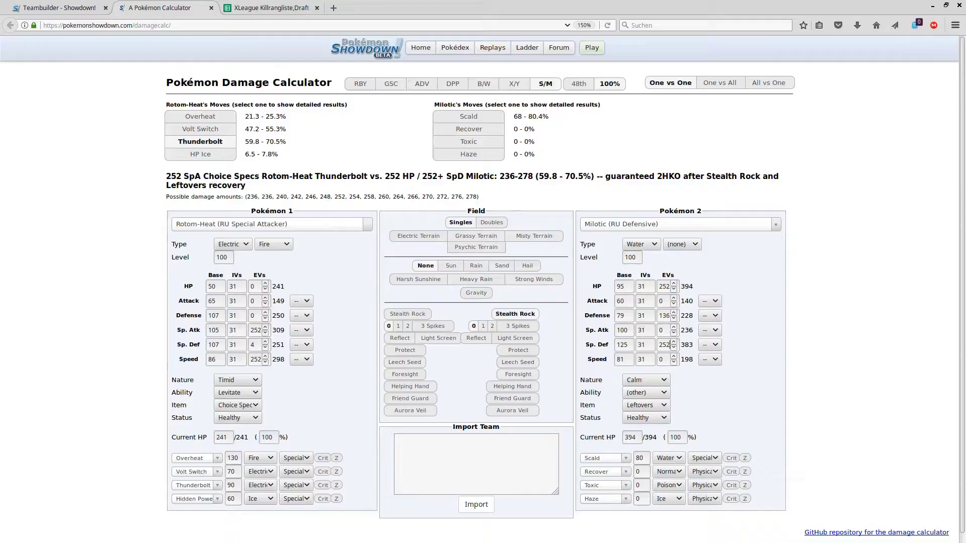
key("F11")
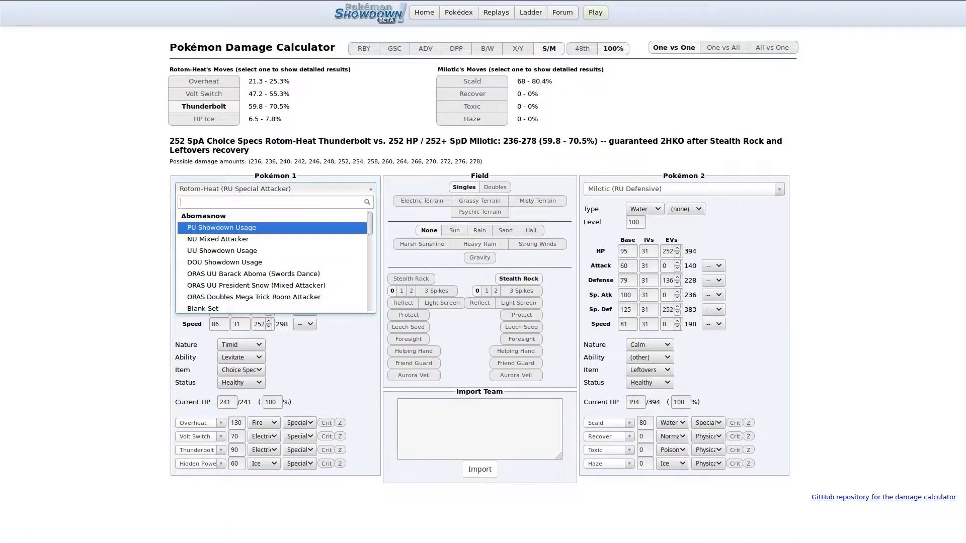
type("starmie")
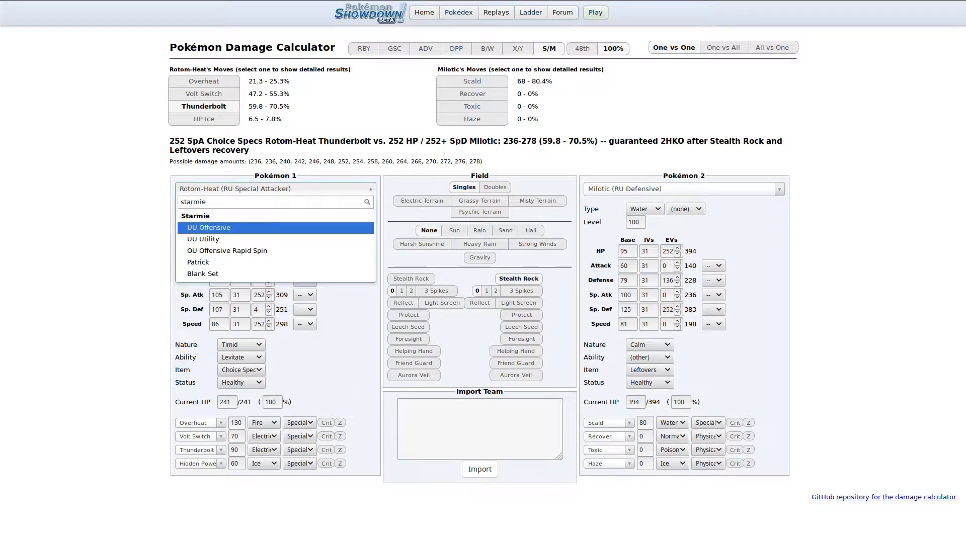
key("Return")
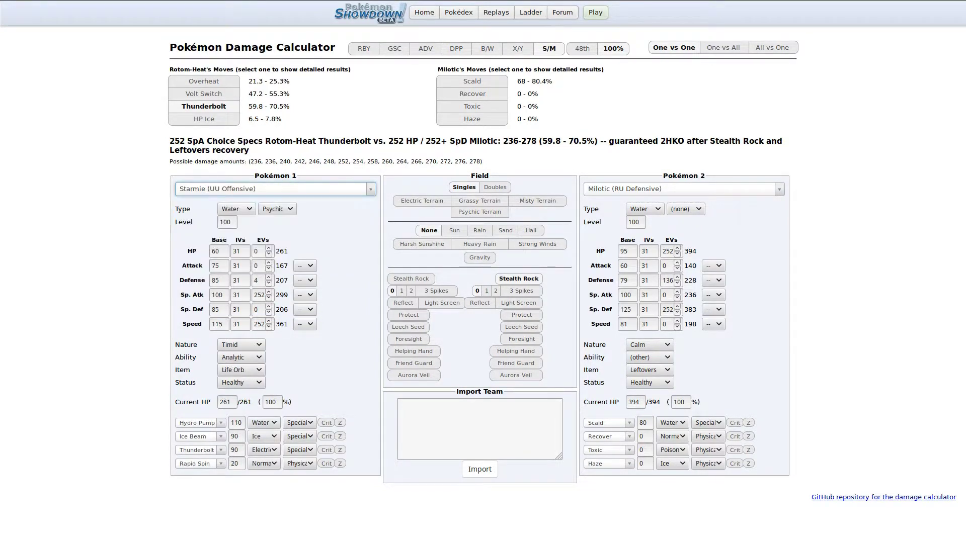
left_click(683, 189)
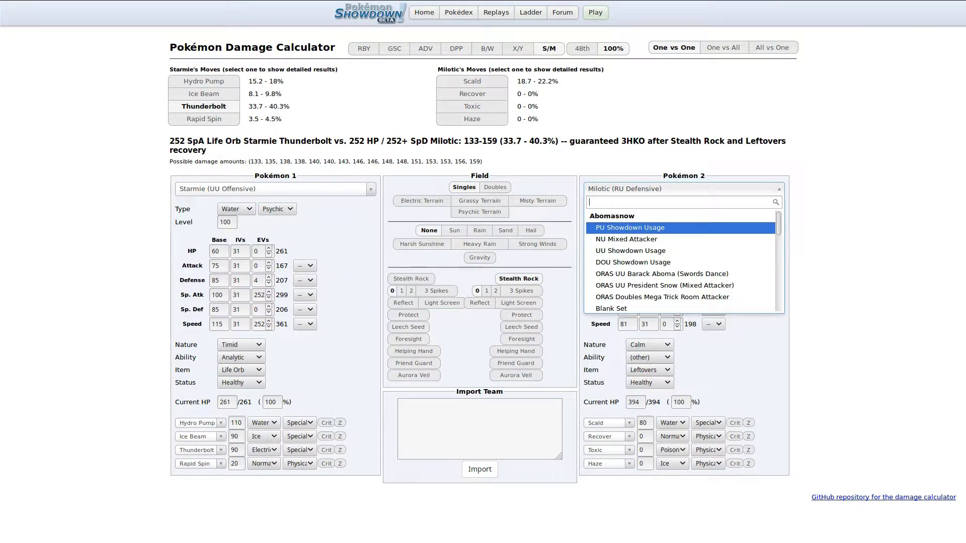
type("kyure")
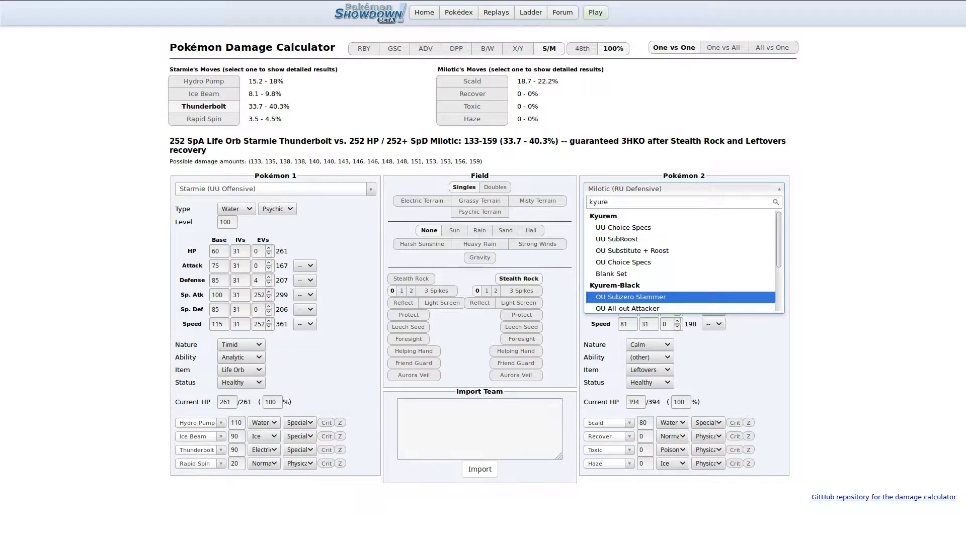
key("Return")
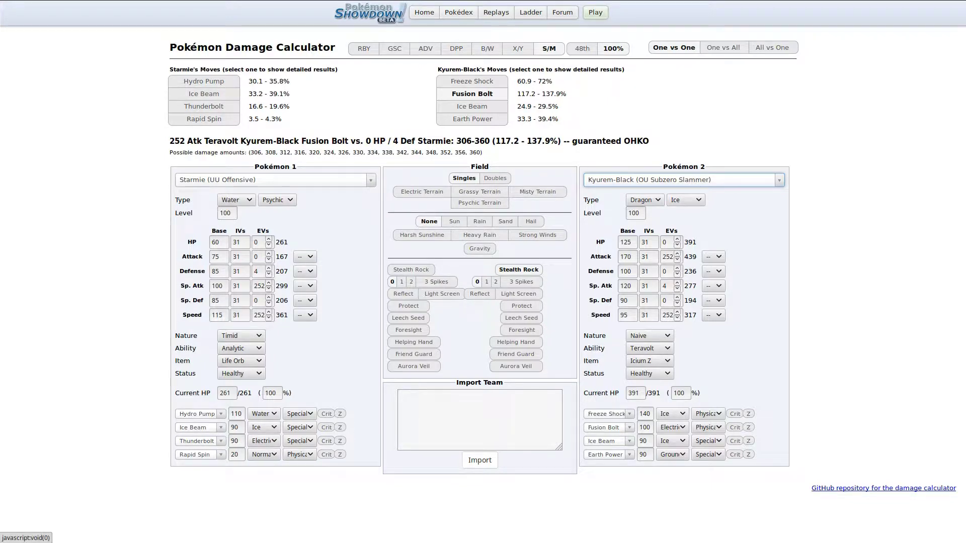
Replace Starmie's Rapid Spin with Flash Cannon in the damage calculation.
left_click(197, 455)
type("flash")
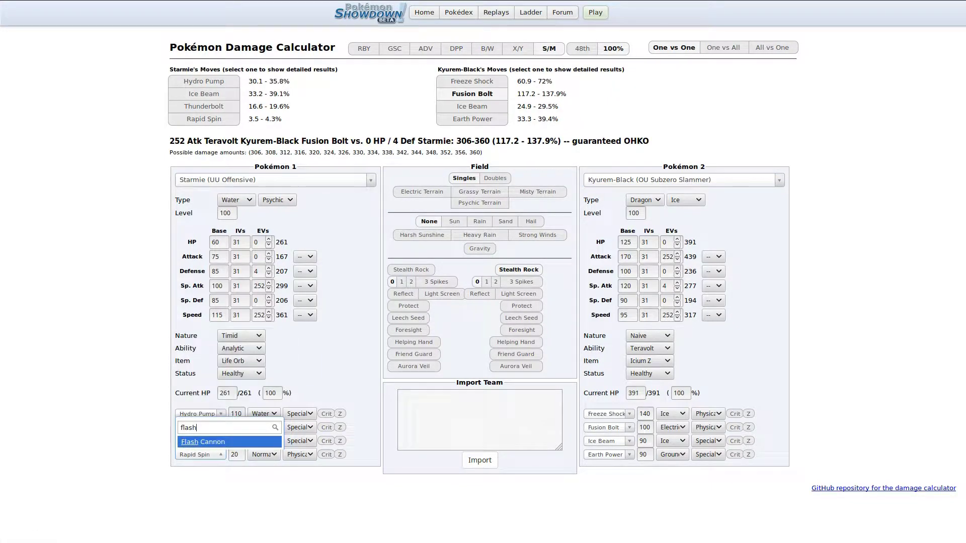
key("Return")
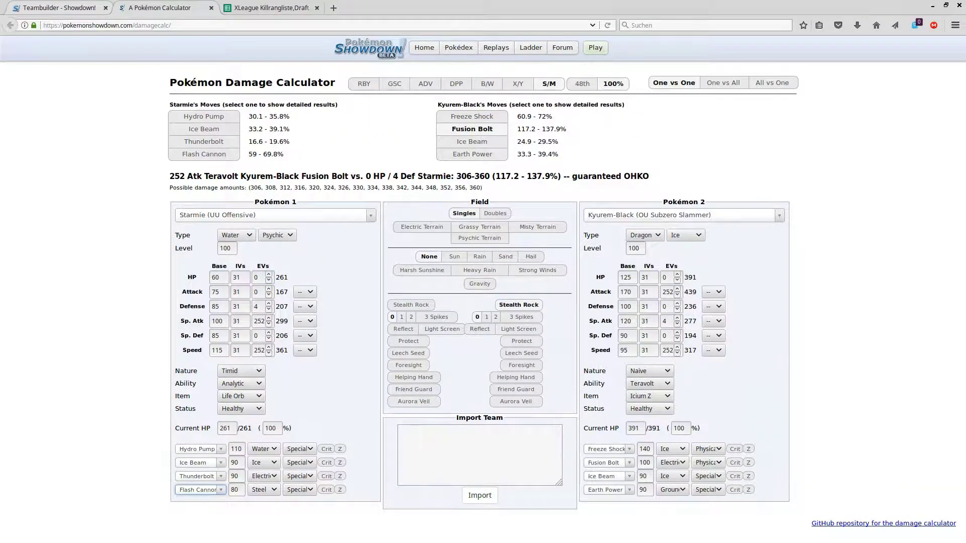
Return to the Teambuilder, review Tapu Lele's set and go back to Starmie.
left_click(58, 8)
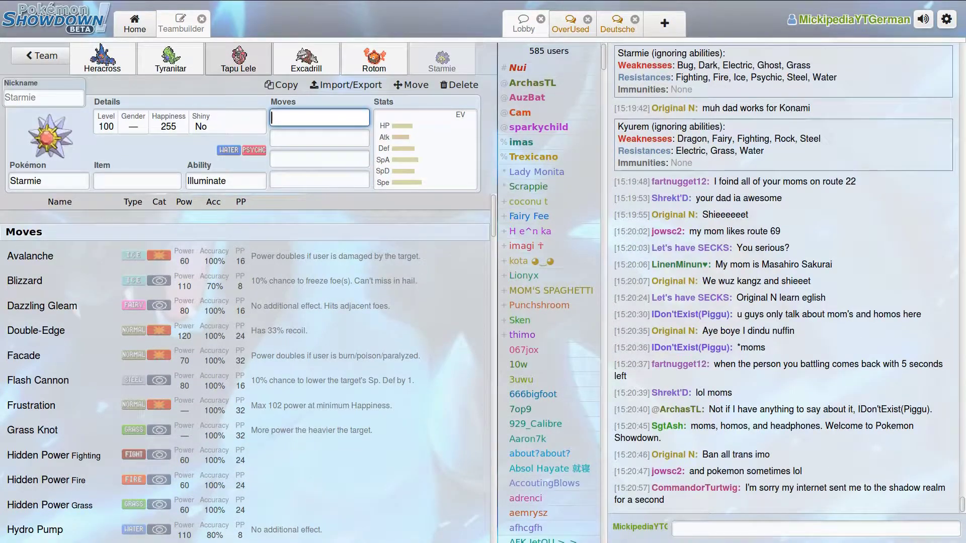
left_click(238, 59)
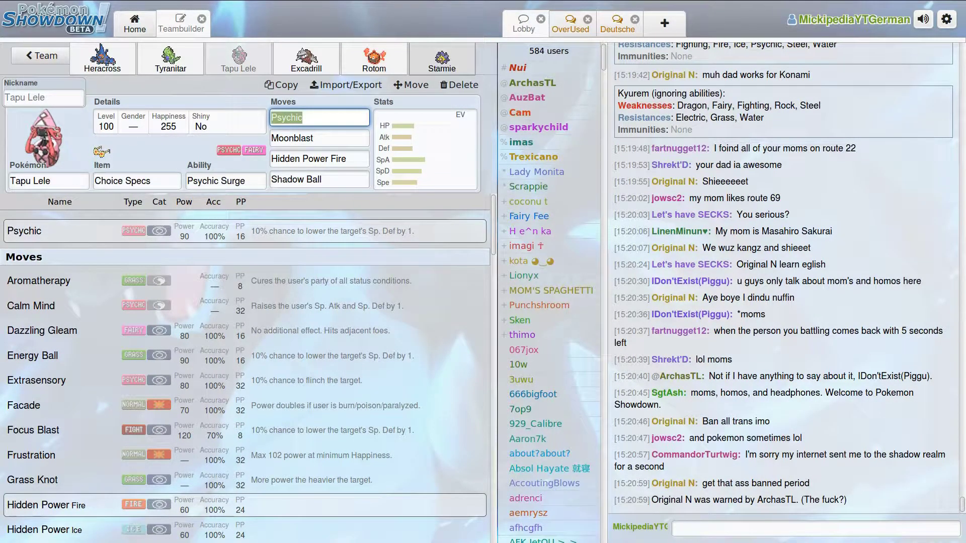
left_click(441, 59)
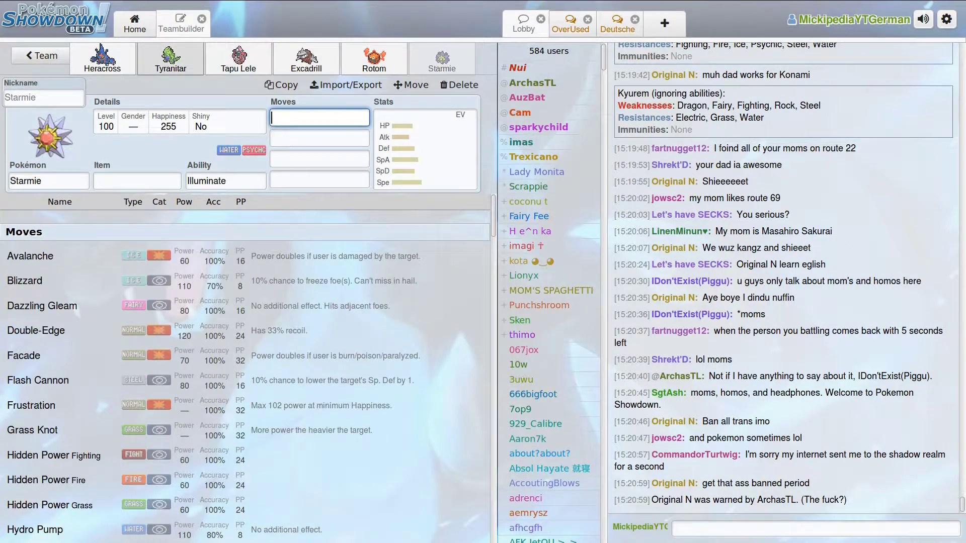
Review the Howling Sealeos roster in the draft spreadsheet and return to the Teambuilder.
mouse_move(265, 0)
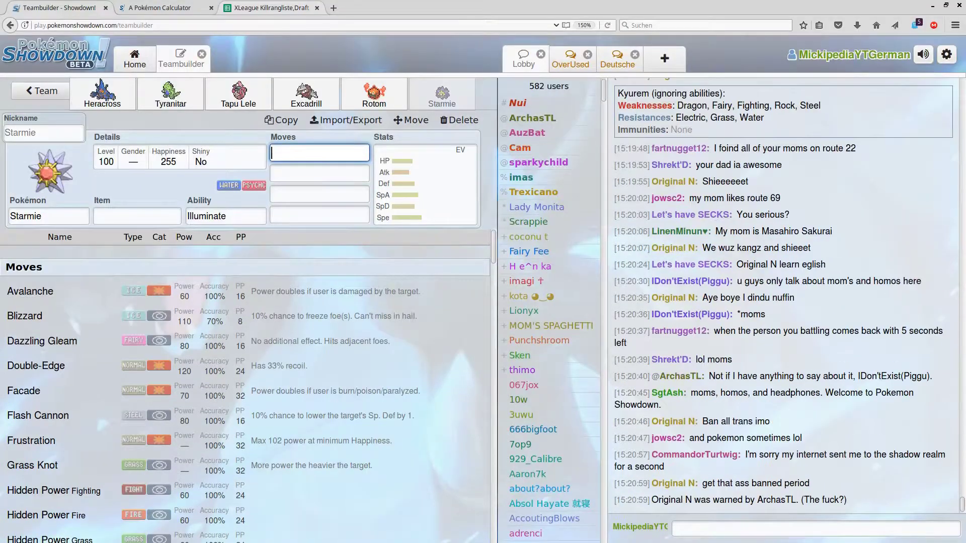
left_click(269, 7)
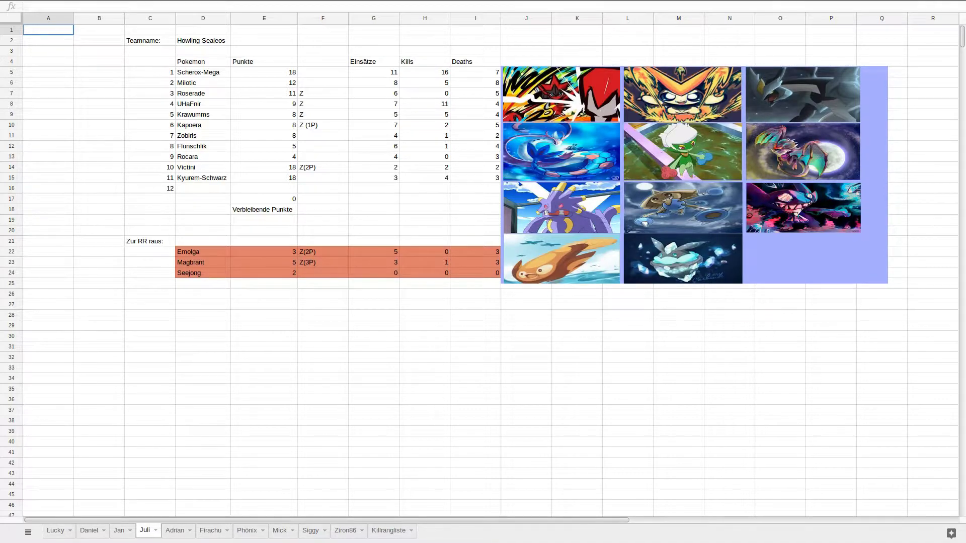
key("F11")
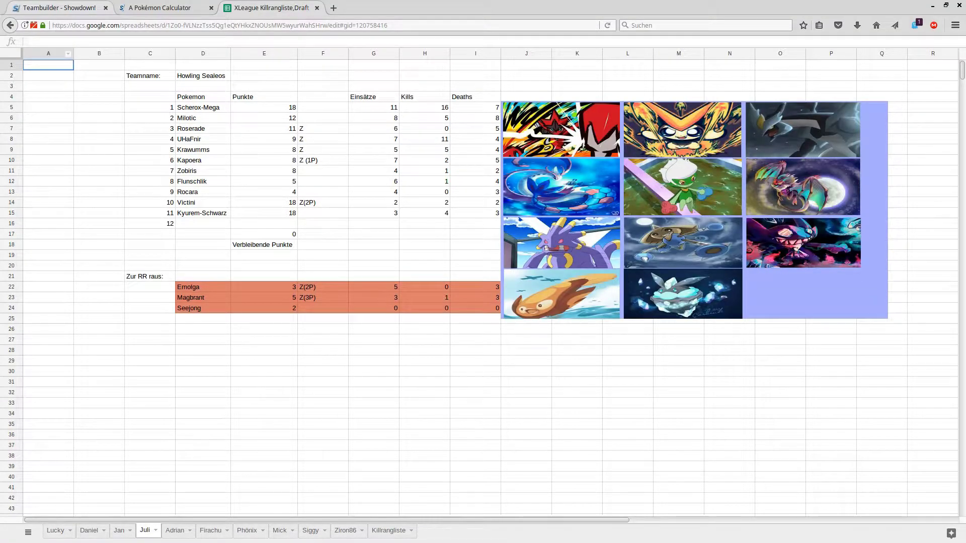
key("ctrl+Tab")
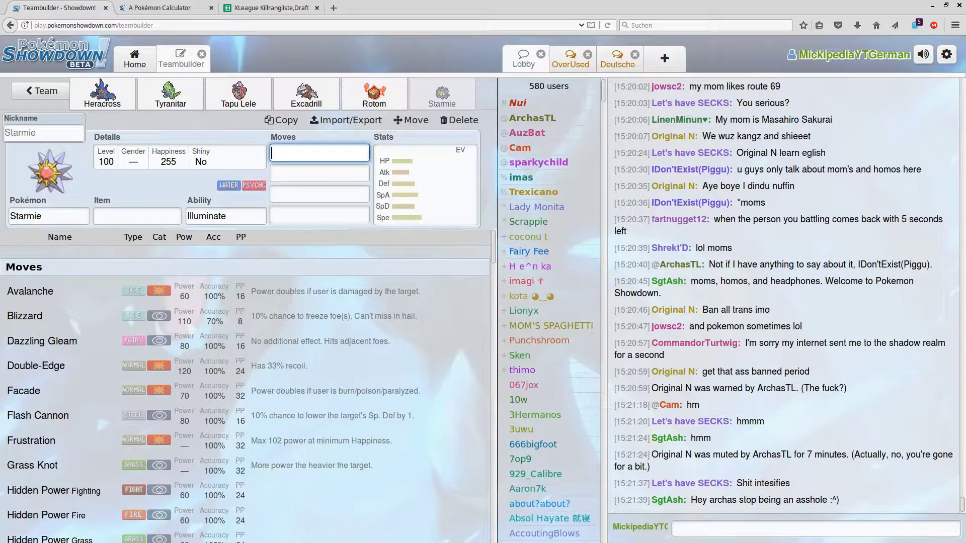
key("F11")
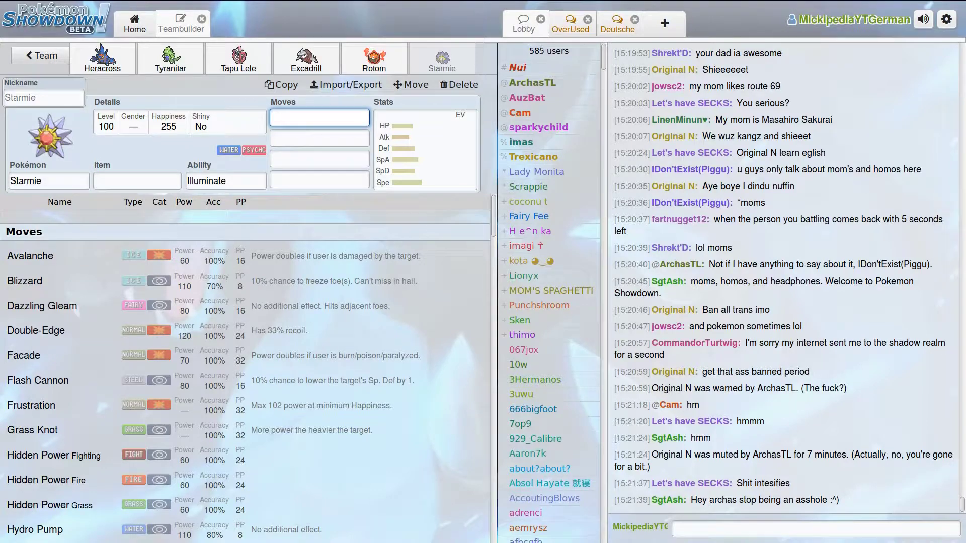
Review Tyranitar's set in the Teambuilder and switch to the Damage Calculator.
mouse_move(191, 1)
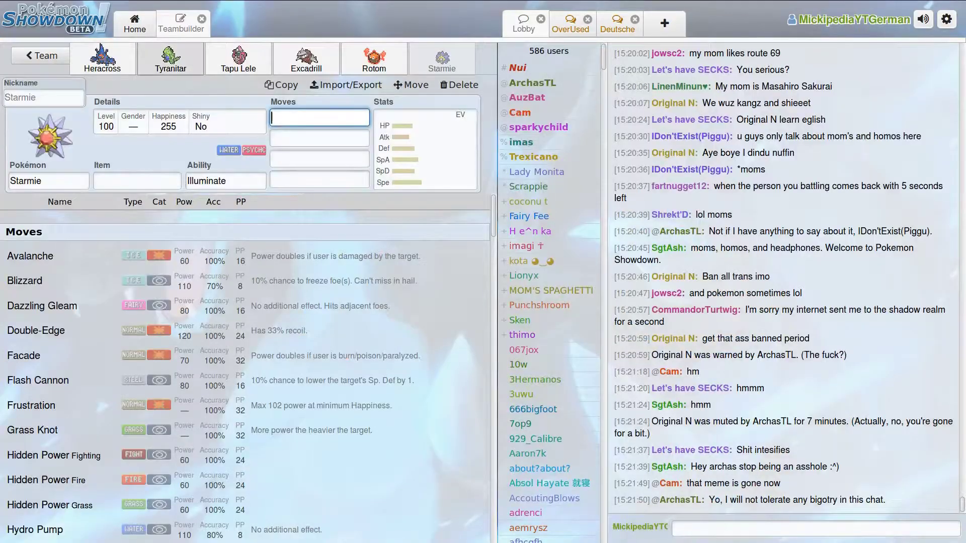
left_click(171, 57)
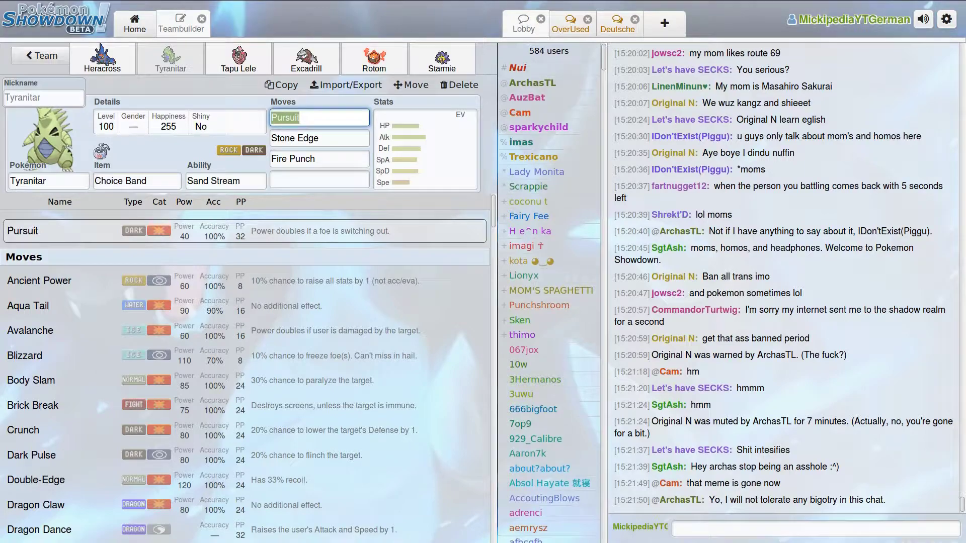
mouse_move(272, 0)
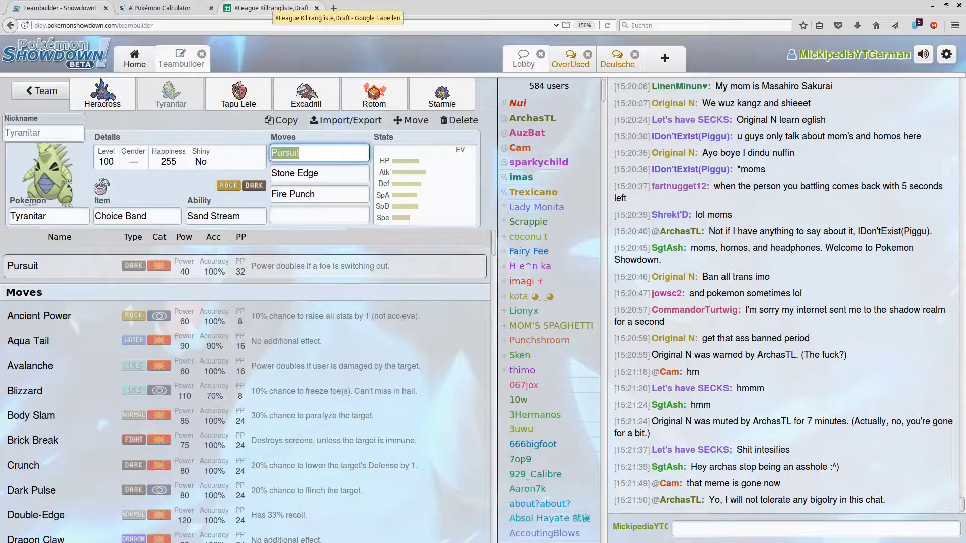
left_click(164, 8)
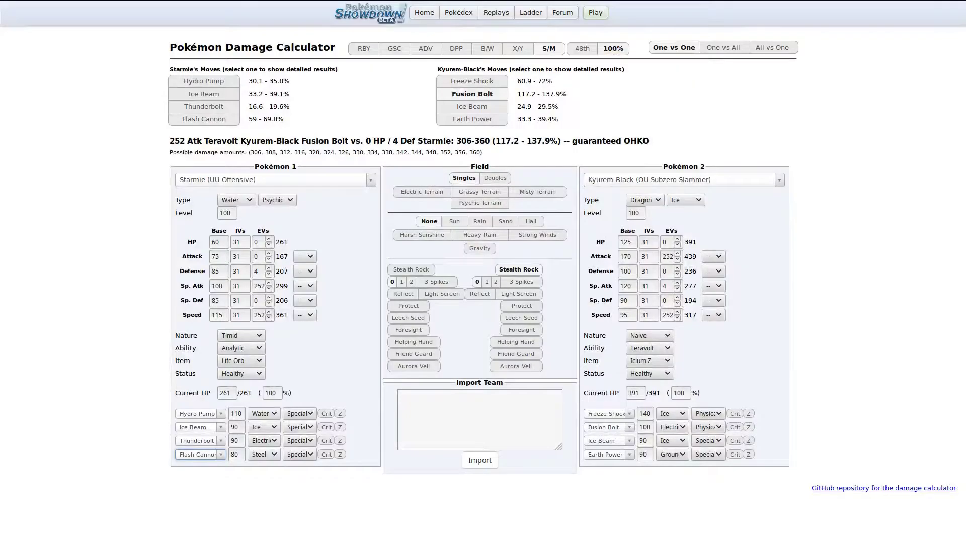
Load the Tyranitar OU Choice Band set as Pokémon 1 in place of Starmie.
left_click(366, 184)
type("tyra")
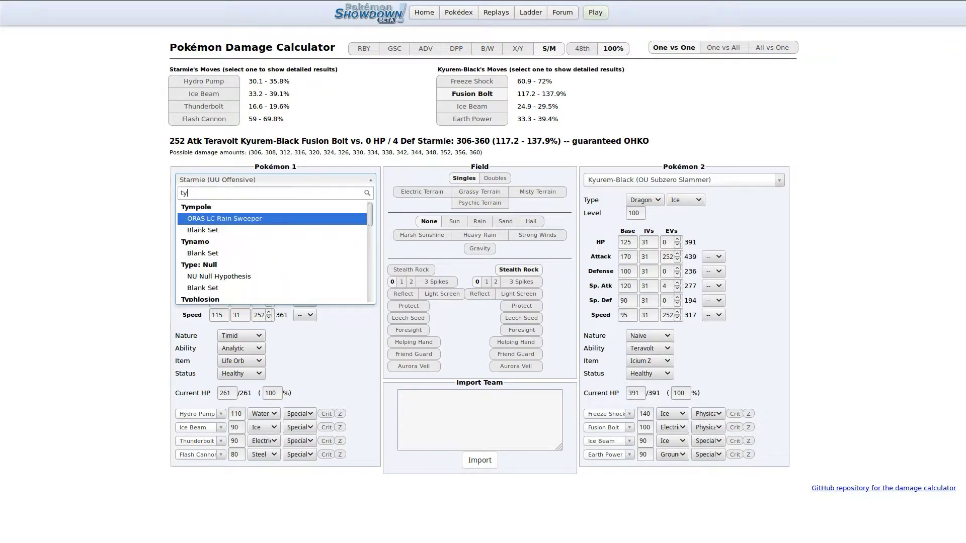
key("Down")
key("Down")
key("Down")
key("Down")
key("Down")
key("Down")
key("Down")
key("Down")
key("Down")
key("Down")
key("Down")
key("Down")
key("Down")
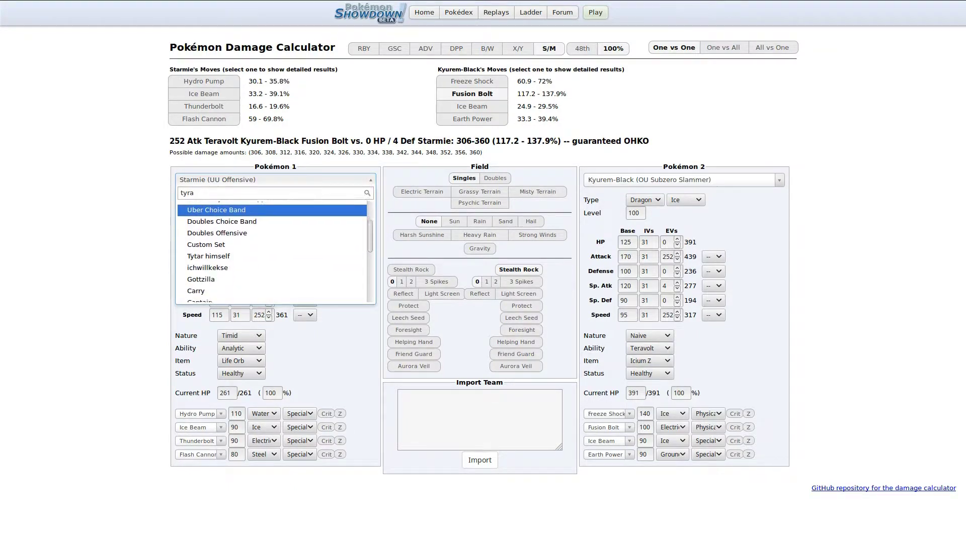
key("Up")
key("Up")
key("Up")
key("Up")
key("Up")
key("Up")
key("Up")
key("Up")
key("Up")
key("Up")
key("Up")
key("Up")
key("Up")
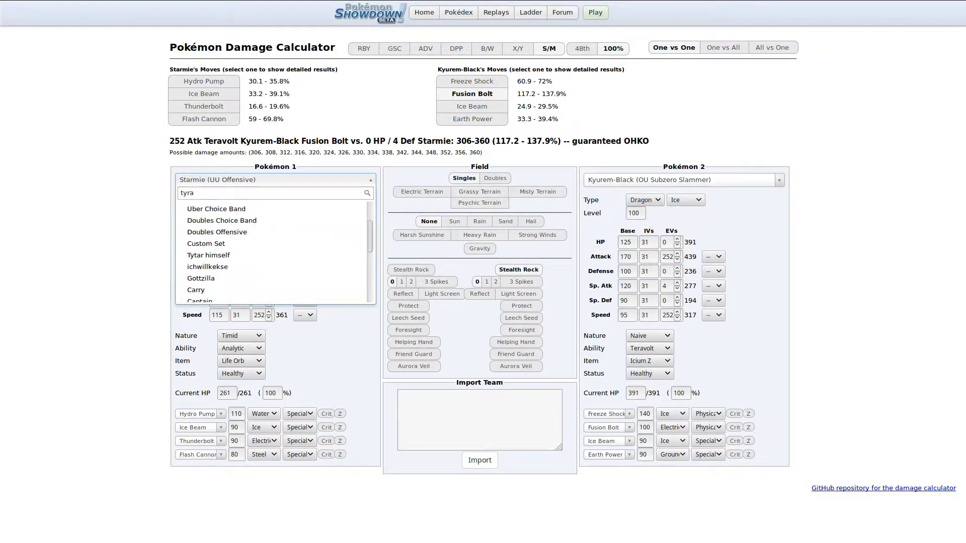
key("Return")
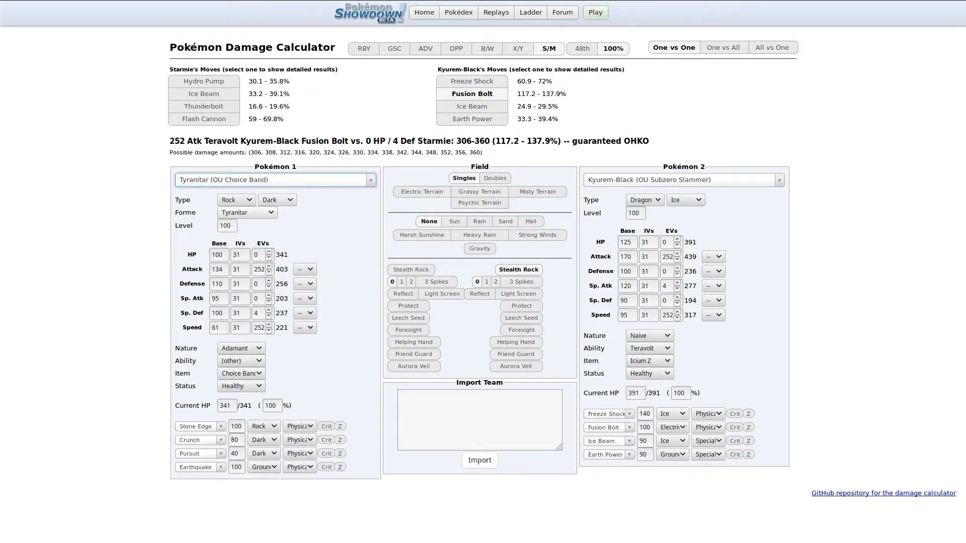
Set Tyranitar's HP EVs to 252 in the damage calculation against Kyurem-Black.
left_click(683, 179)
key("Escape")
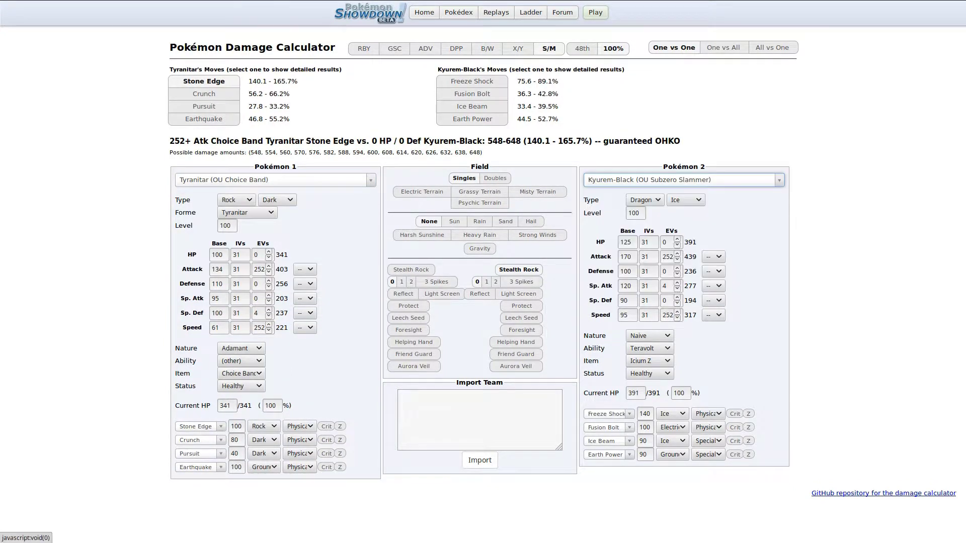
left_click(257, 254)
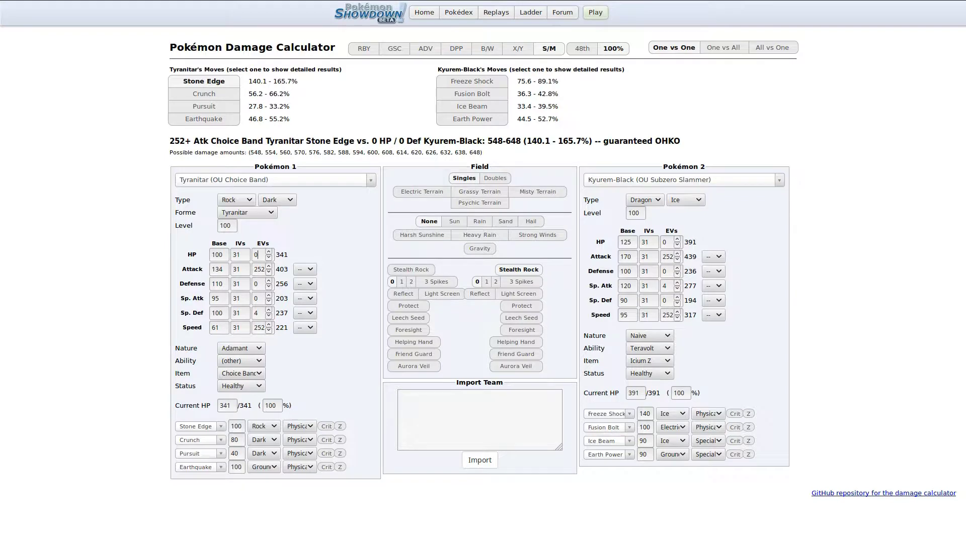
double_click(255, 254)
type("252")
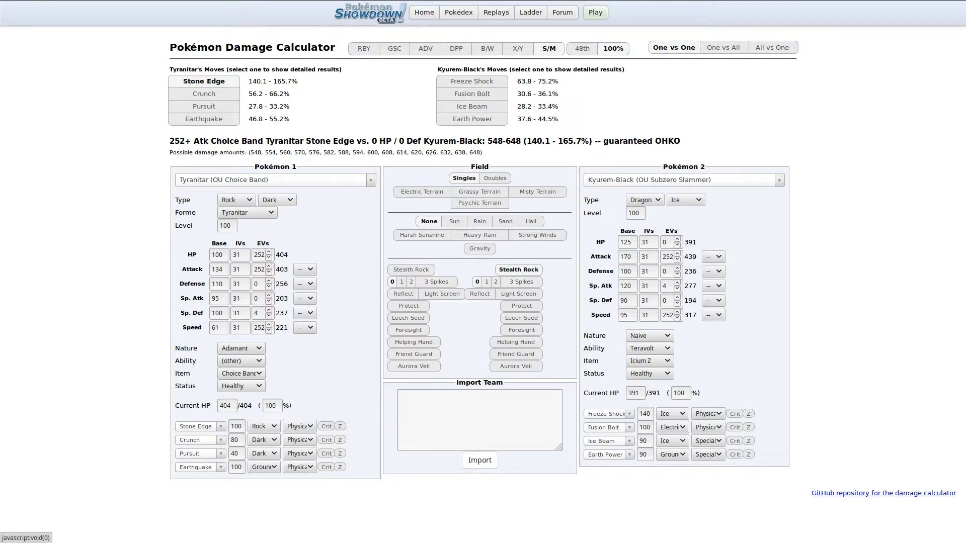
Replace Kyurem-Black's Freeze Shock with Dragon Claw.
left_click(607, 413)
type("drag")
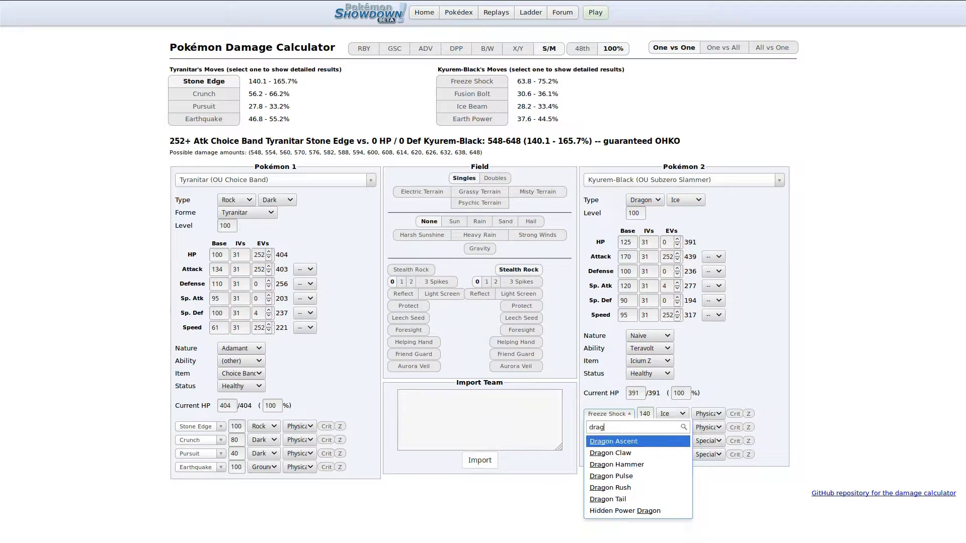
type("on")
key("Down")
key("Return")
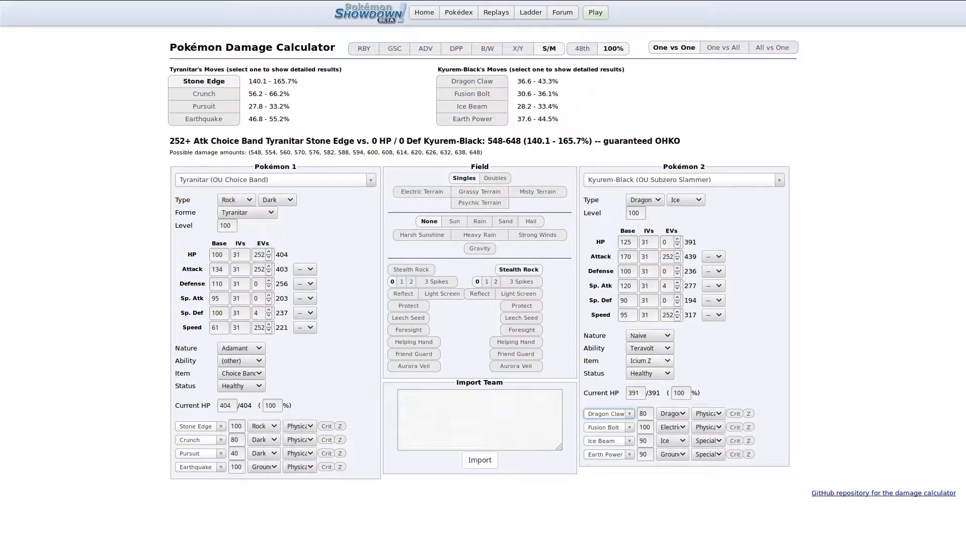
Change Kyurem-Black's held item to Life Orb.
left_click(649, 361)
key("l")
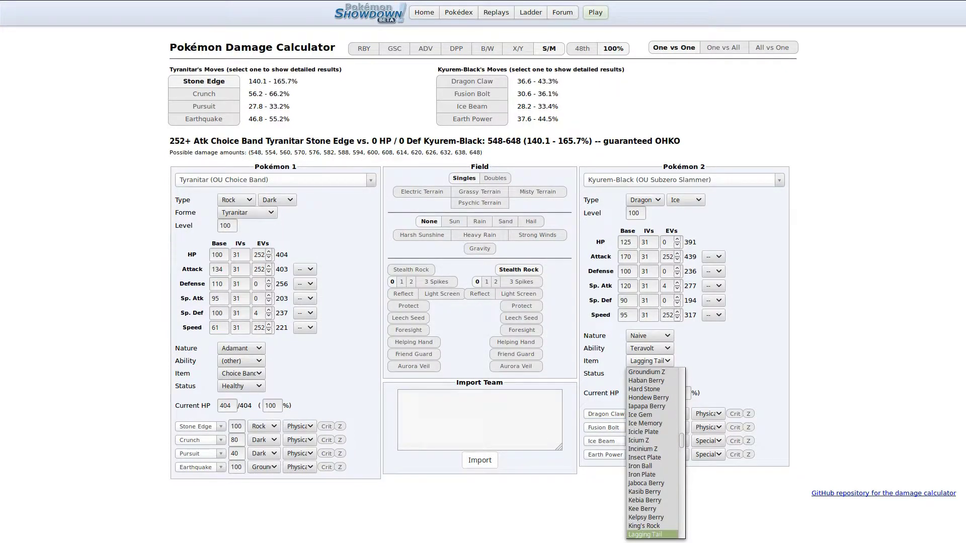
key("Down")
key("Down")
key("Down")
key("Down")
key("Down")
key("Down")
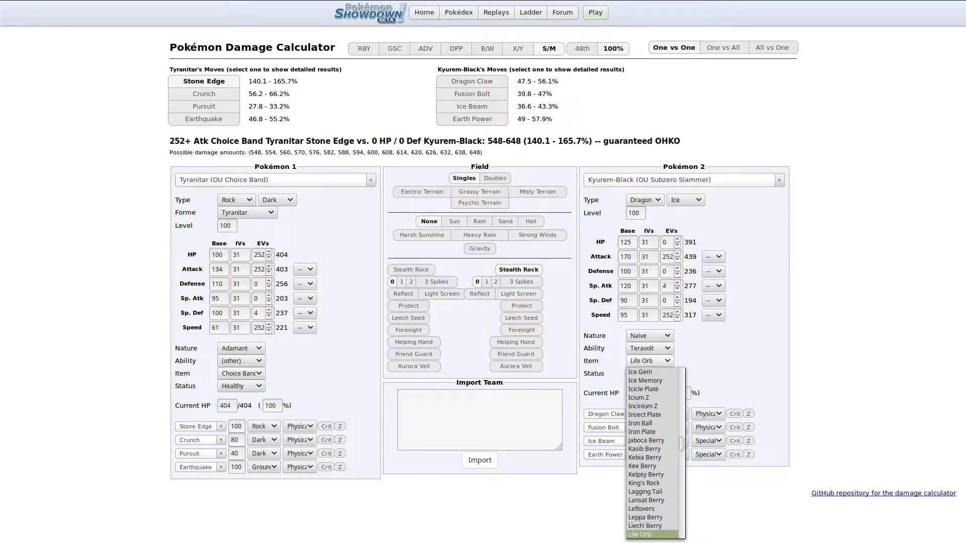
key("Return")
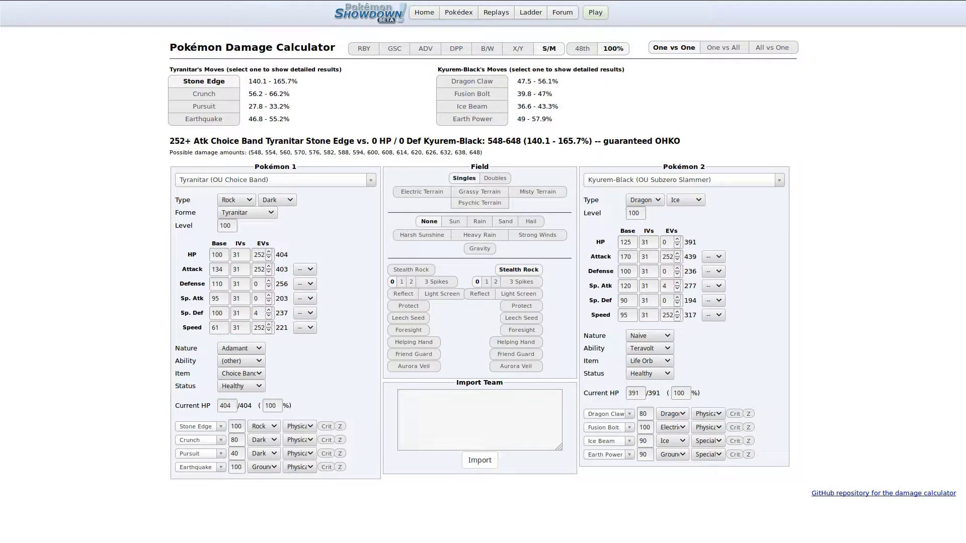
Adjust Tyranitar's Defense EVs to 136.
double_click(256, 284)
type("50")
key("Up")
key("Up")
key("Up")
key("Up")
key("Up")
key("Up")
key("Up")
key("Up")
key("Up")
key("Up")
key("Up")
key("Down")
key("Up")
Change Tyranitar's held item to Assault Vest in the damage calculator.
left_click(241, 373)
key("a")
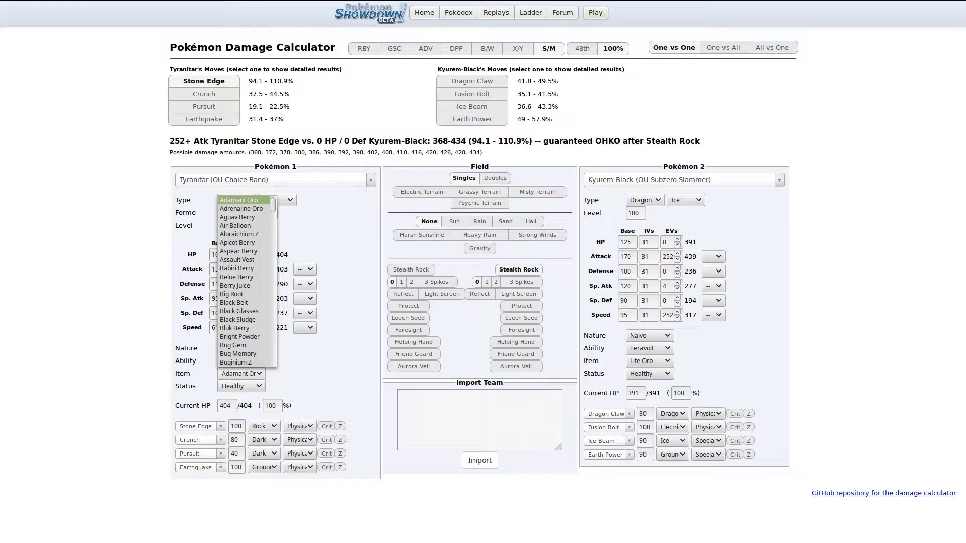
key("s")
key("s")
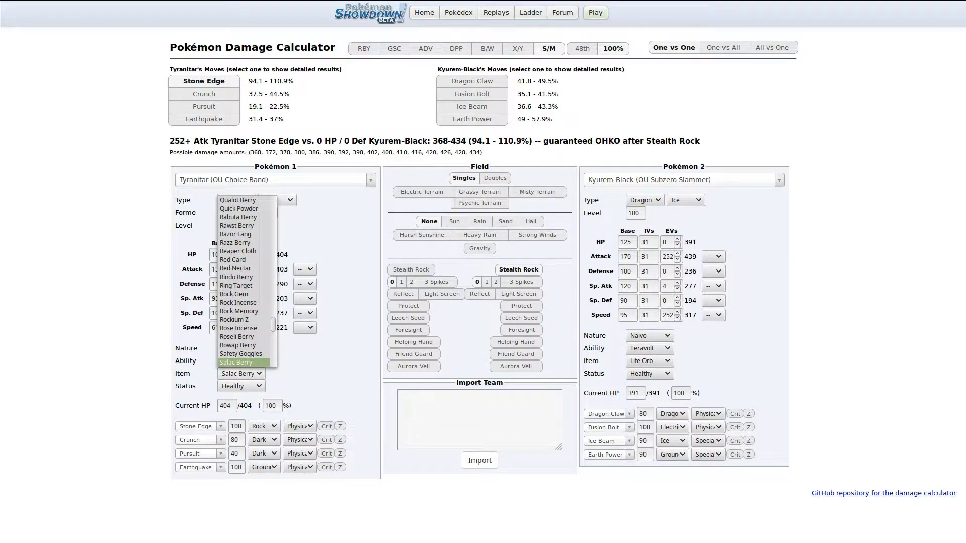
key("a")
key("a")
key("Down")
key("Down")
key("Down")
key("Down")
key("Down")
key("Down")
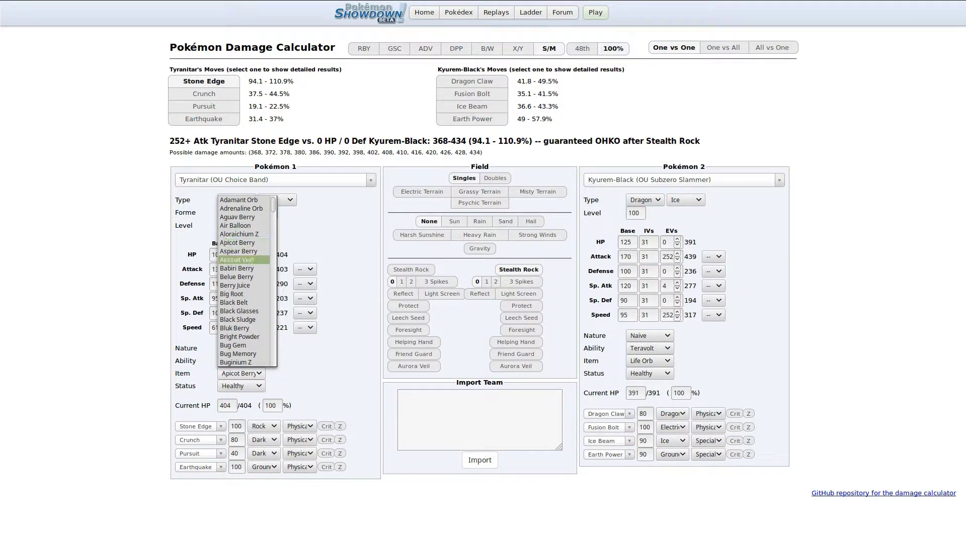
key("Return")
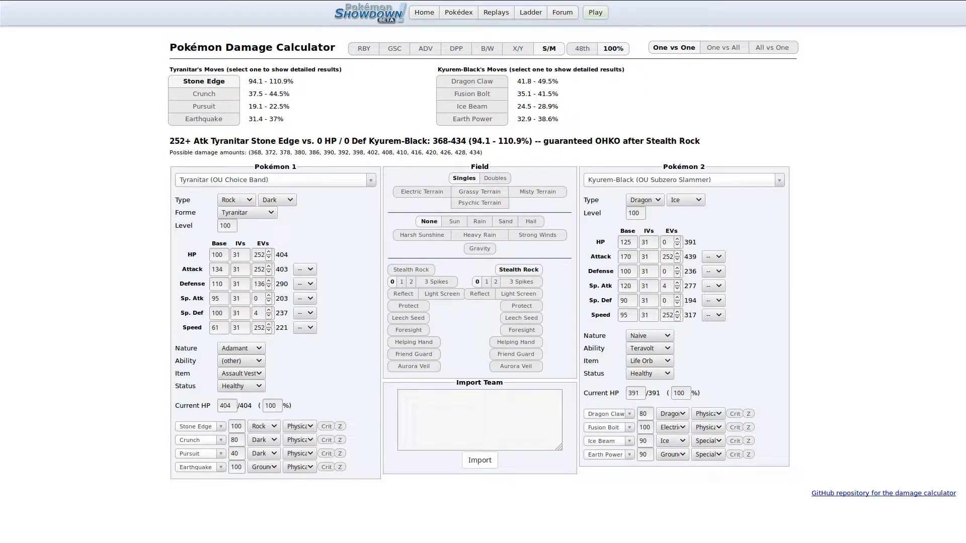
Try 120 Sp. Def EVs on Tyranitar in the damage calculation.
double_click(256, 312)
type("16")
key("BackSpace")
type("122")
key("BackSpace")
key("BackSpace")
key("BackSpace")
type("0120")
Set Kyurem-Black's Sp. Atk EVs to 252 and Tyranitar's Sp. Def EVs to 0.
double_click(664, 286)
type("252")
double_click(259, 313)
type("0")
Switch to the Teambuilder and give the team's Tyranitar 252 HP EVs.
key("super+d")
key("super+d")
key("ctrl+Page_Up")
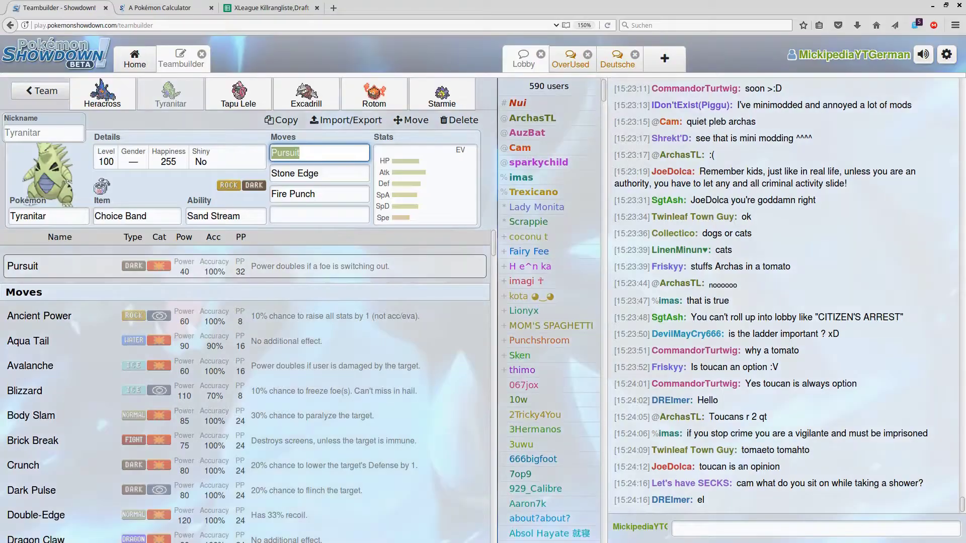
key("F11")
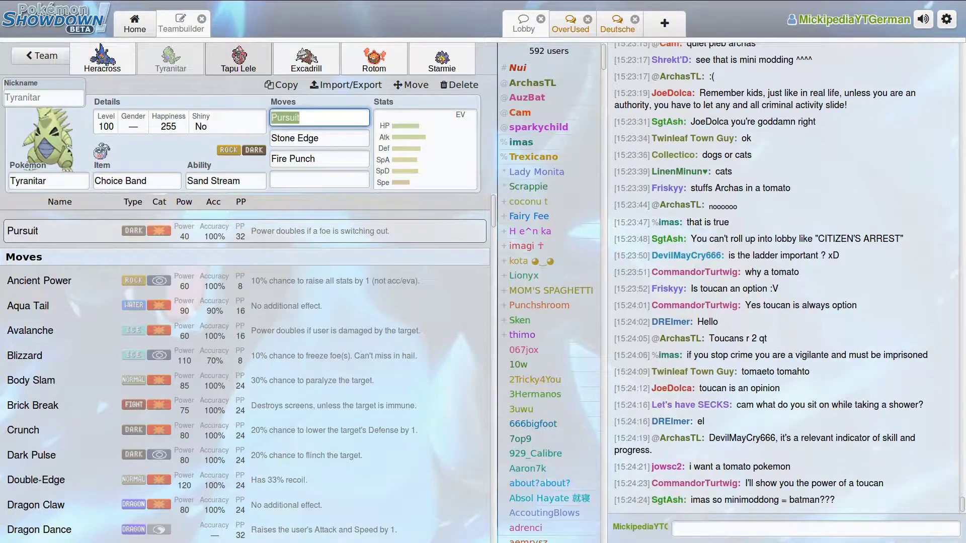
key("F11")
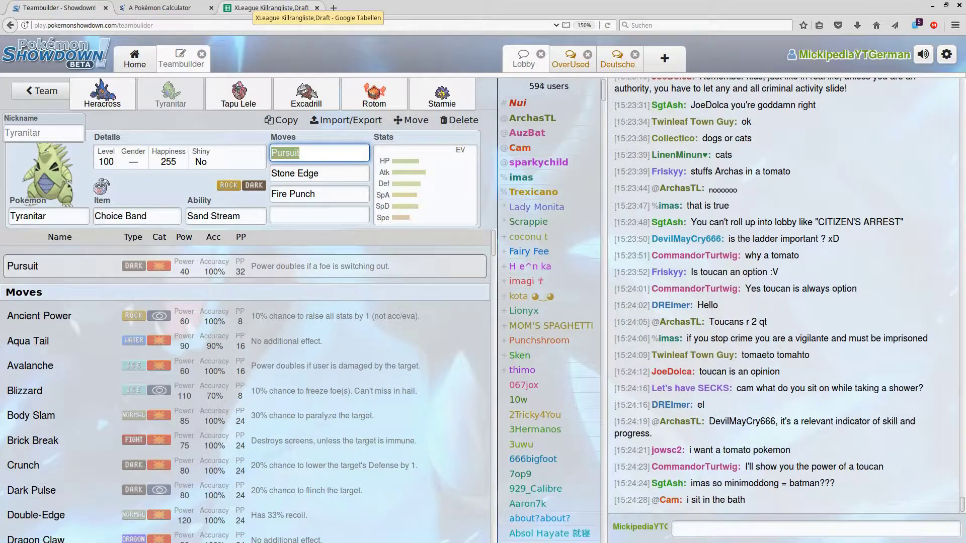
key("F11")
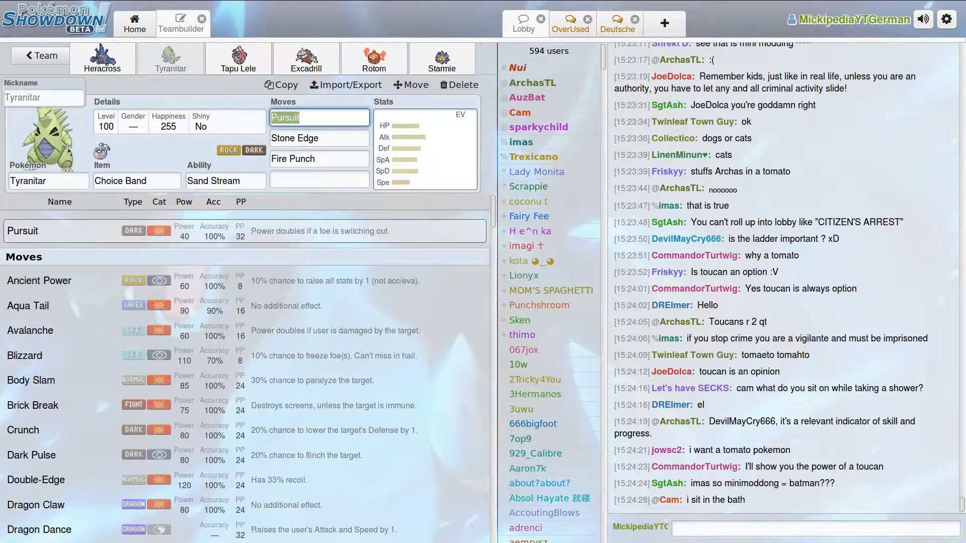
left_click(233, 278)
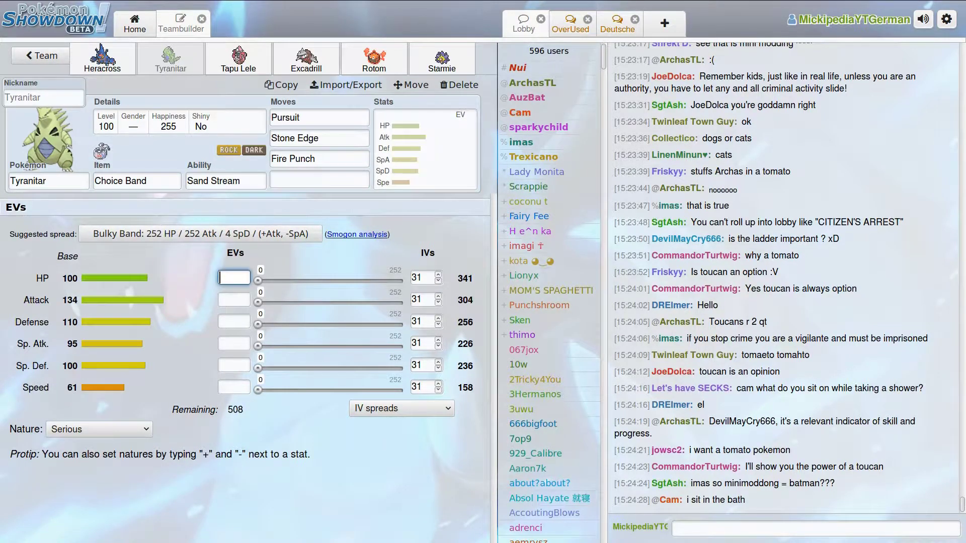
type("252")
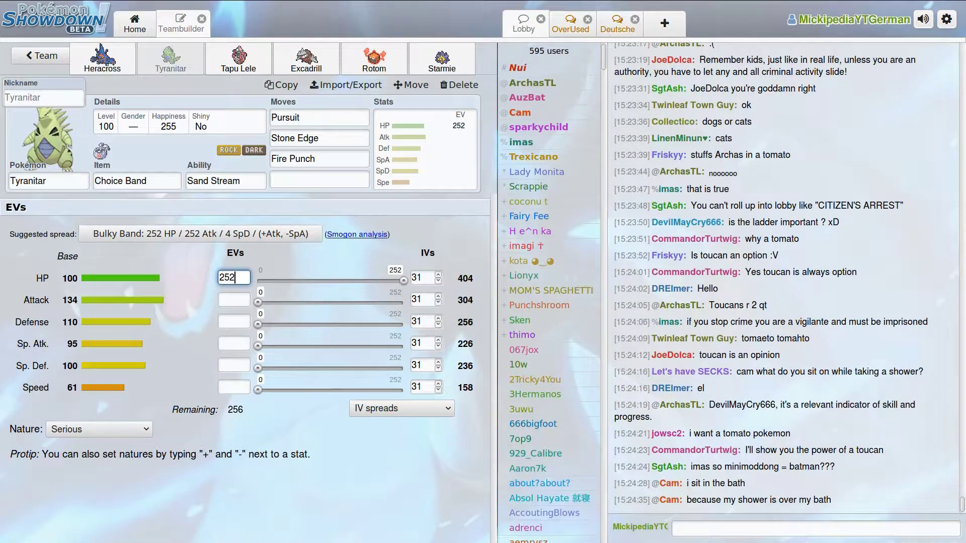
Check Tyranitar's spread in the damage calculator and set its Defense EVs to 136 in the Teambuilder.
key("F11")
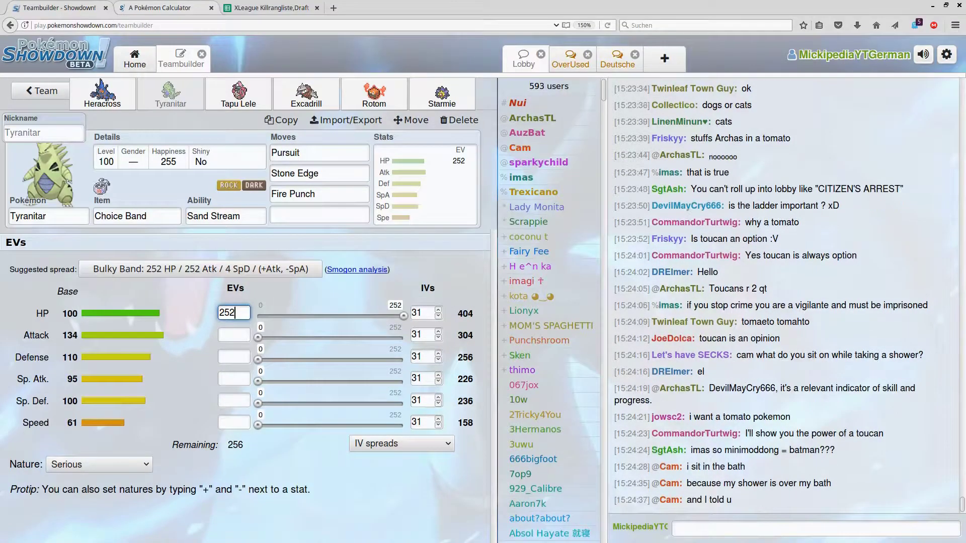
key("ctrl+Tab")
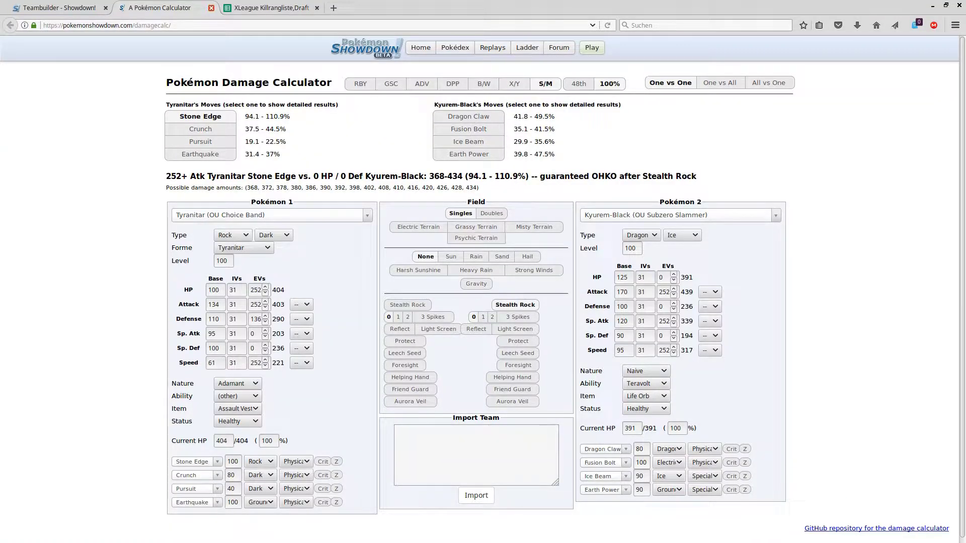
key("ctrl+shift+Tab")
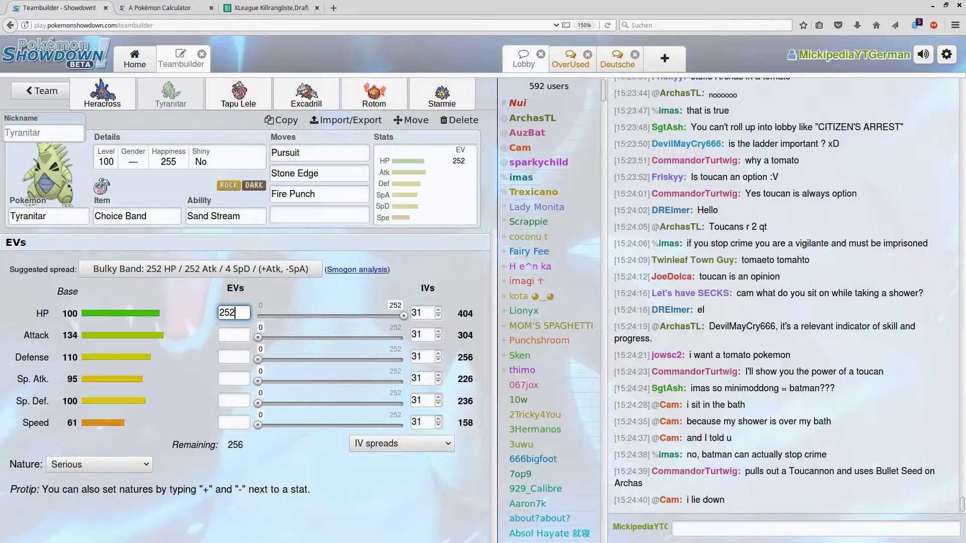
key("F11")
left_click(233, 321)
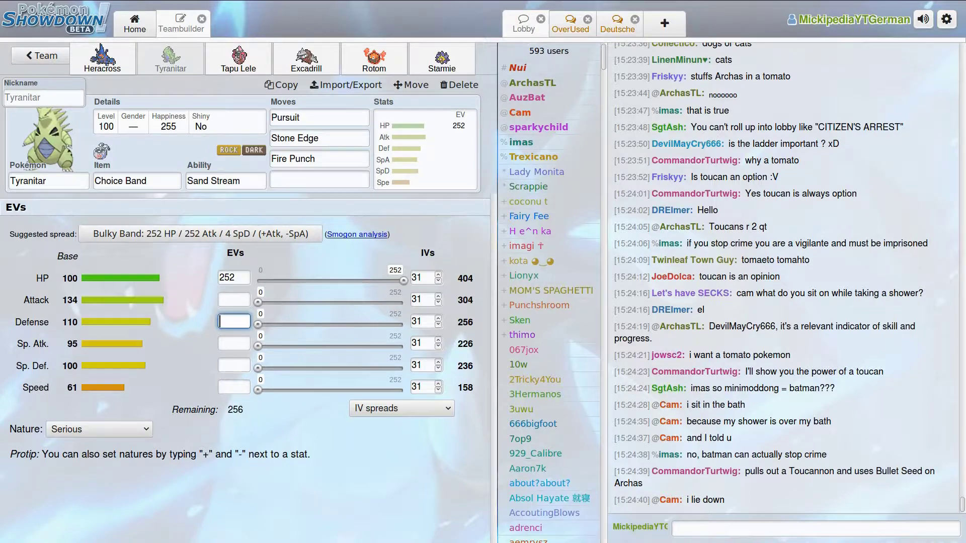
type("136")
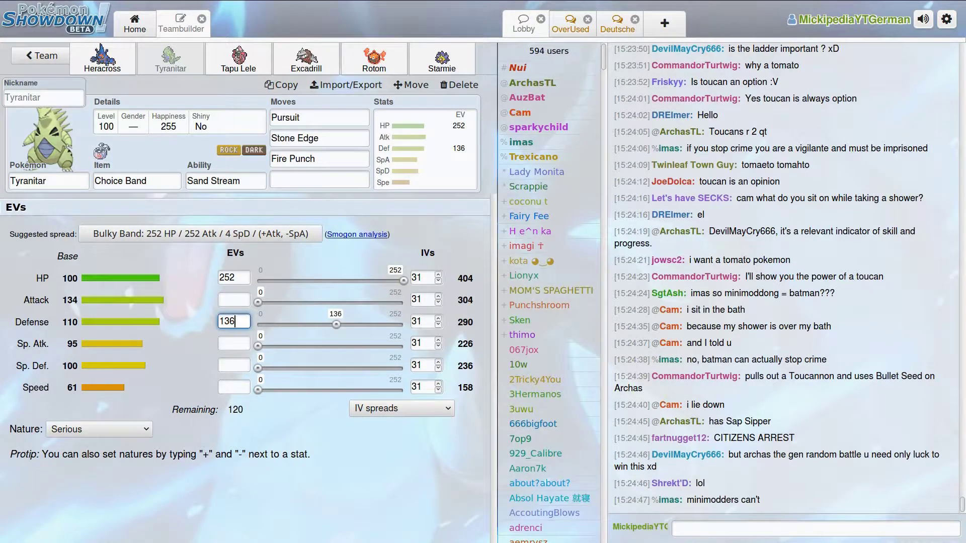
Return to the list of teams and create a new team with an empty Pokémon slot.
mouse_move(201, 9)
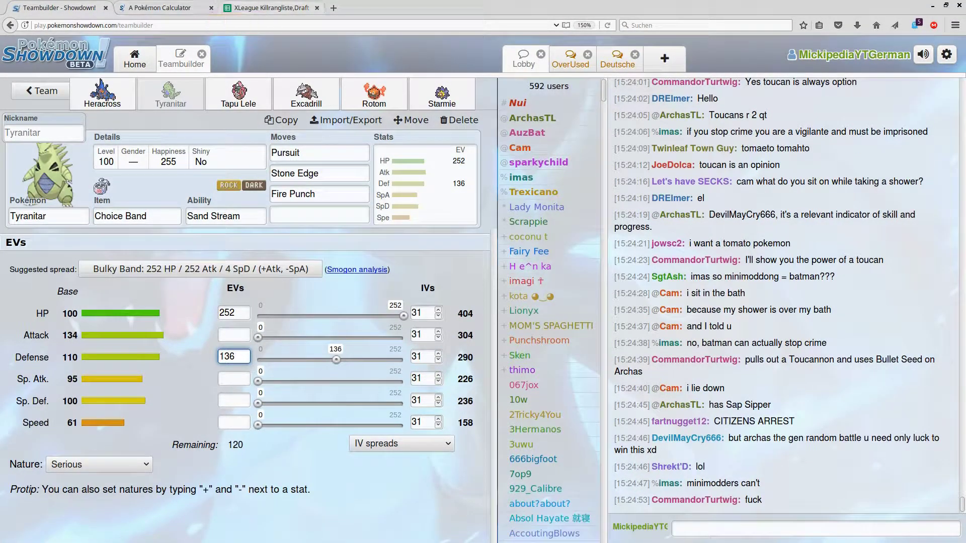
left_click(270, 7)
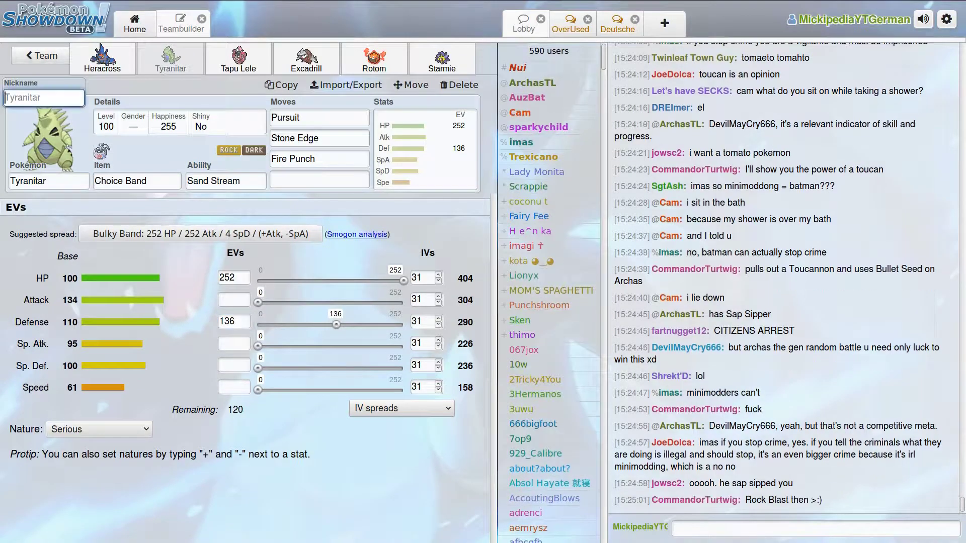
left_click(41, 55)
left_click(38, 55)
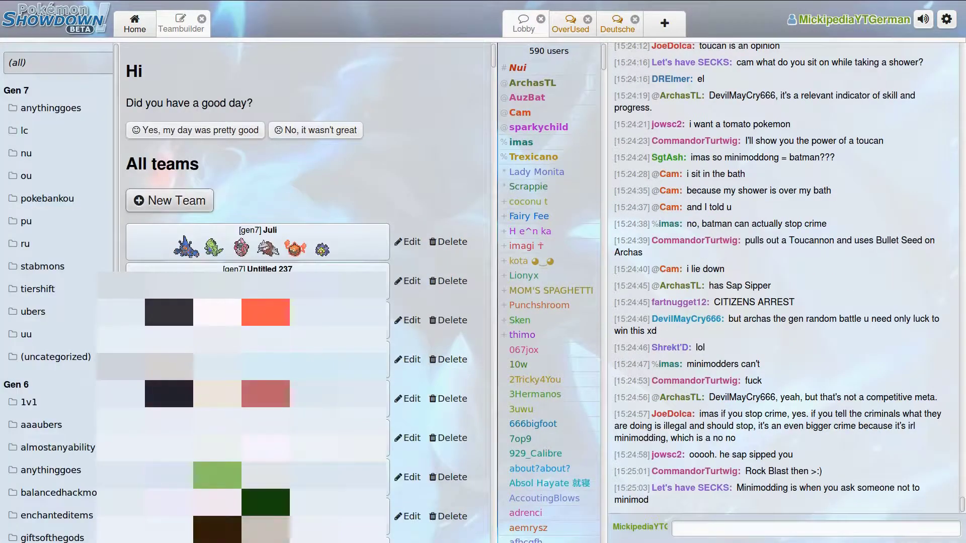
left_click(169, 200)
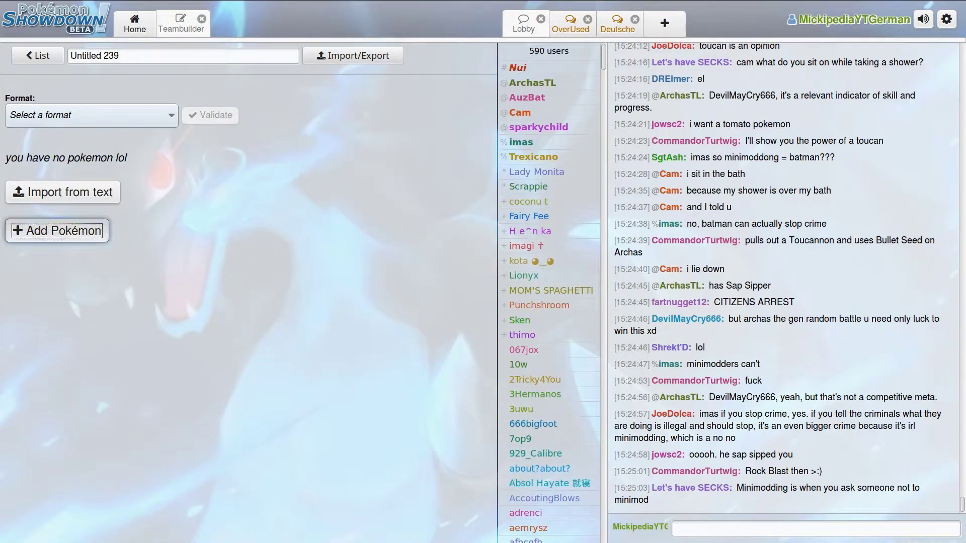
key("Return")
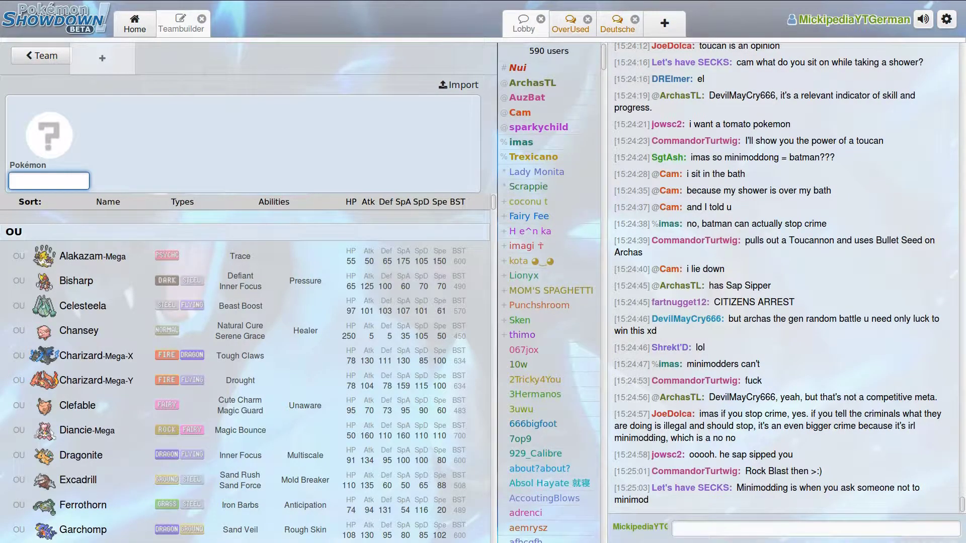
type("tyr")
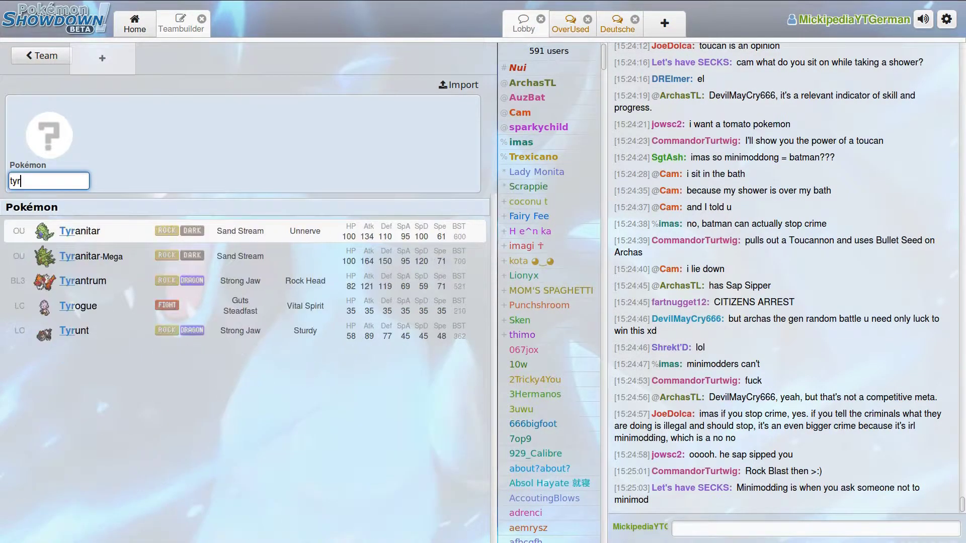
key("BackSpace")
key("BackSpace")
key("BackSpace")
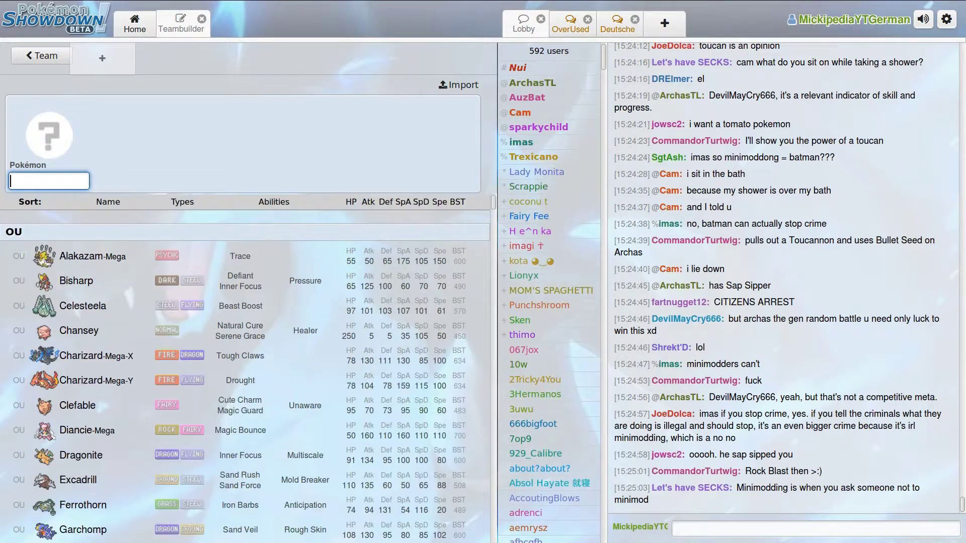
Add Exploud to the new team and give it 24 Speed EVs.
type("exp")
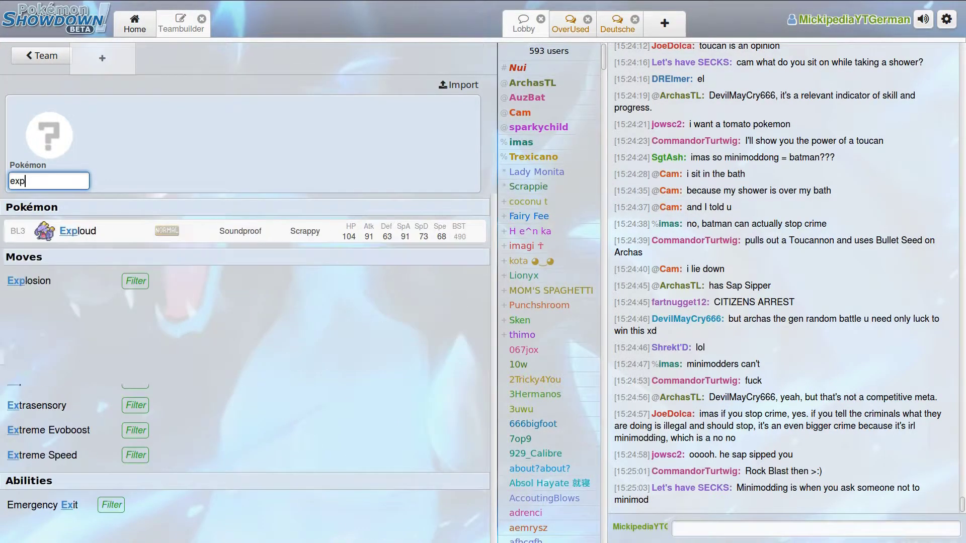
type("loud")
key("Return")
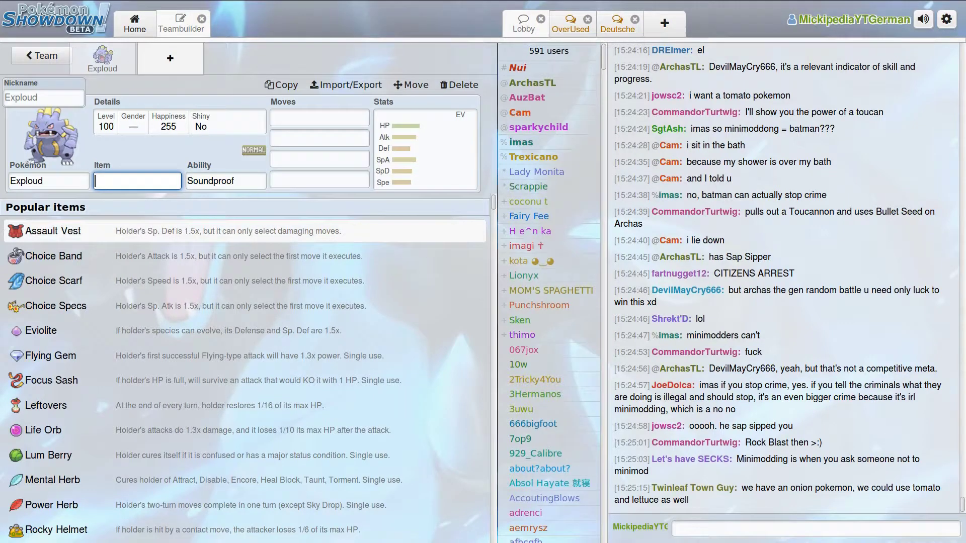
left_click(424, 149)
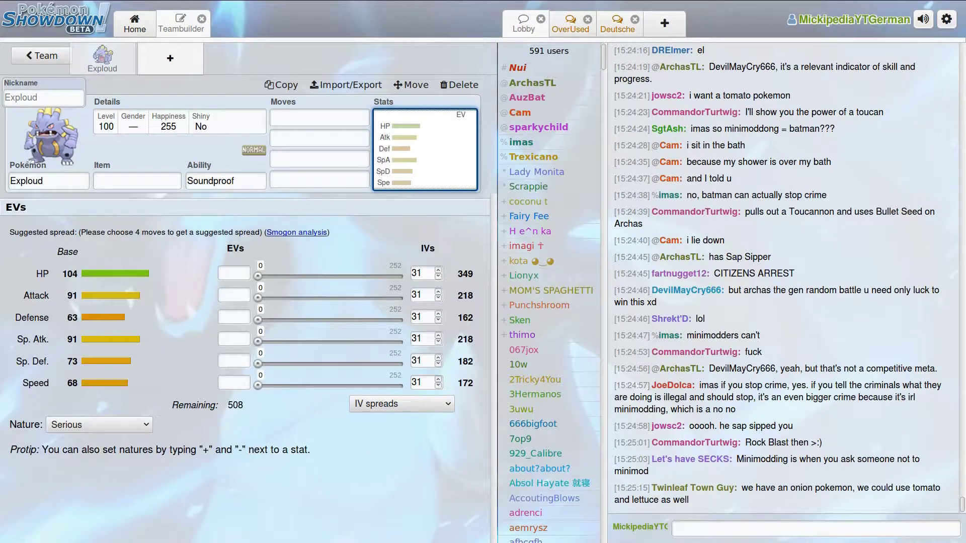
left_click_drag(258, 386, 271, 386)
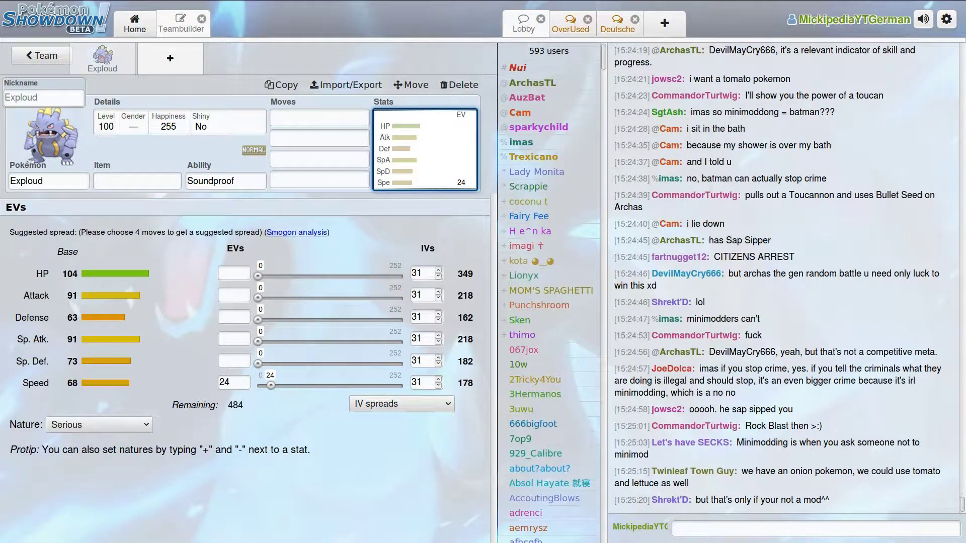
Add Milotic as the team's second Pokémon and open its EV settings.
left_click(41, 56)
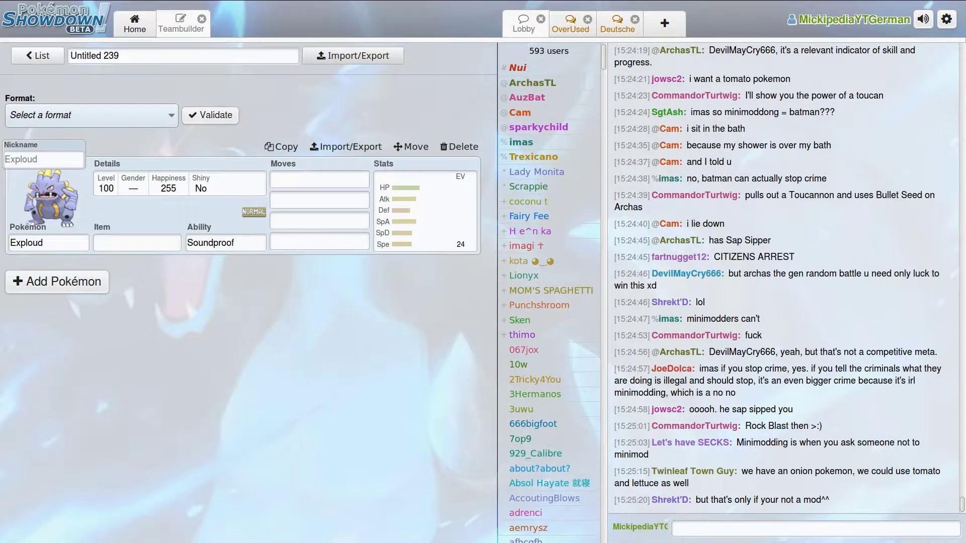
left_click(56, 281)
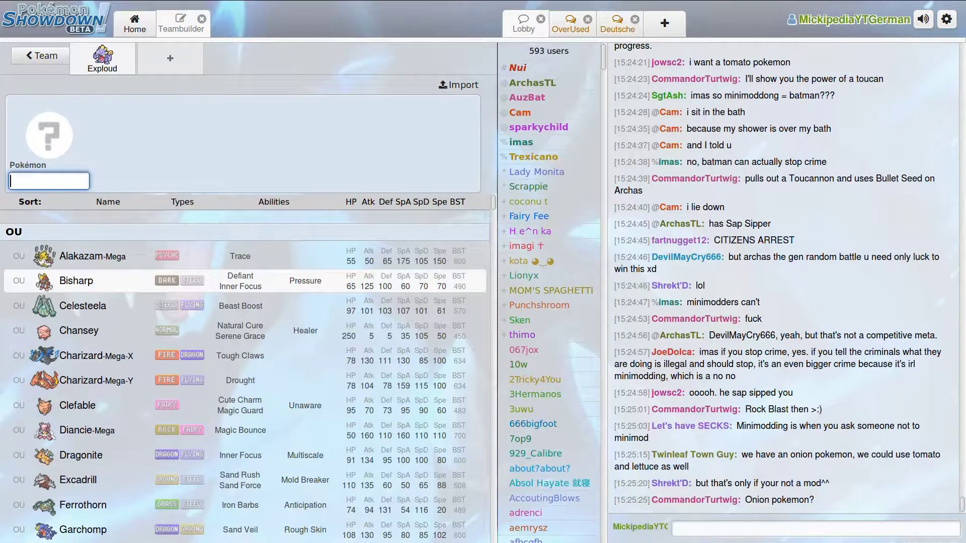
type("milo")
key("Return")
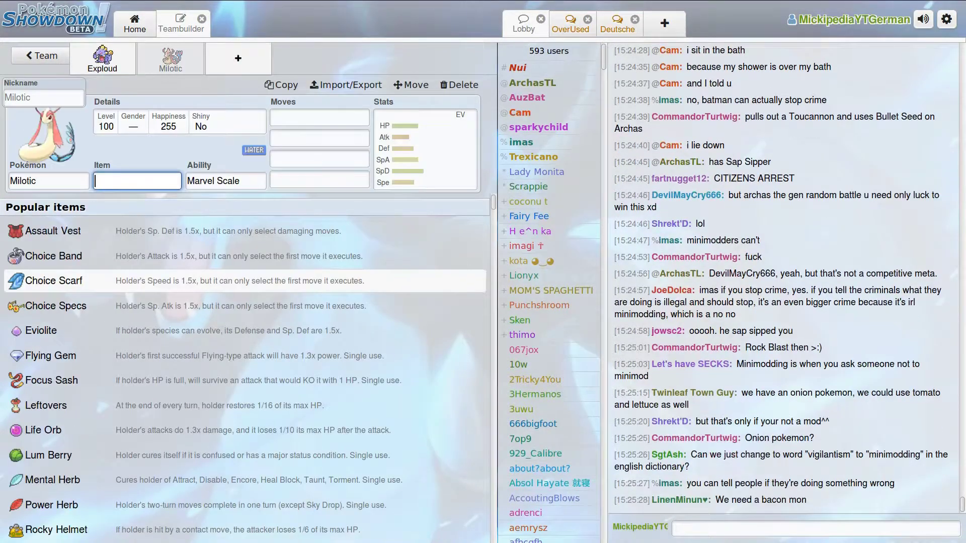
left_click(424, 149)
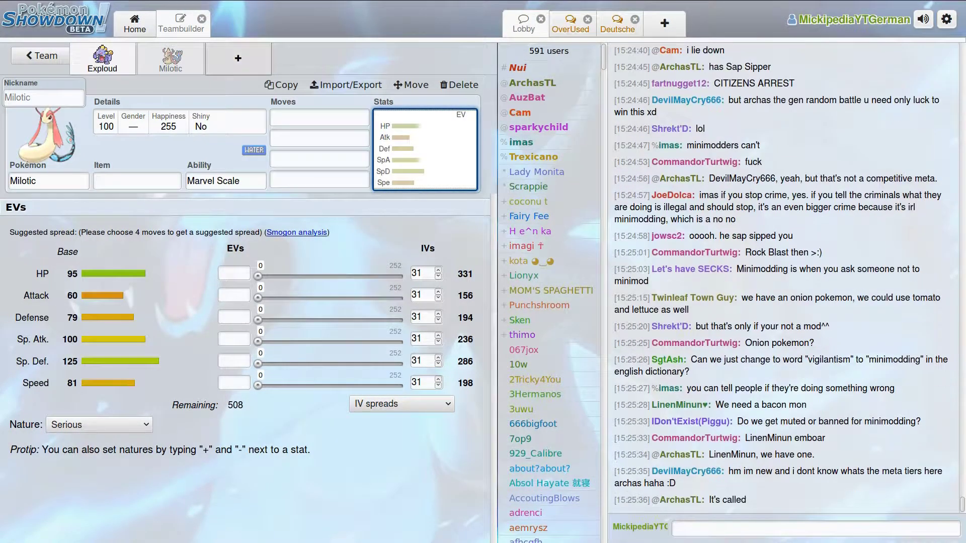
Add Kyurem-Black as the team's third Pokémon and open its EV settings.
left_click(237, 57)
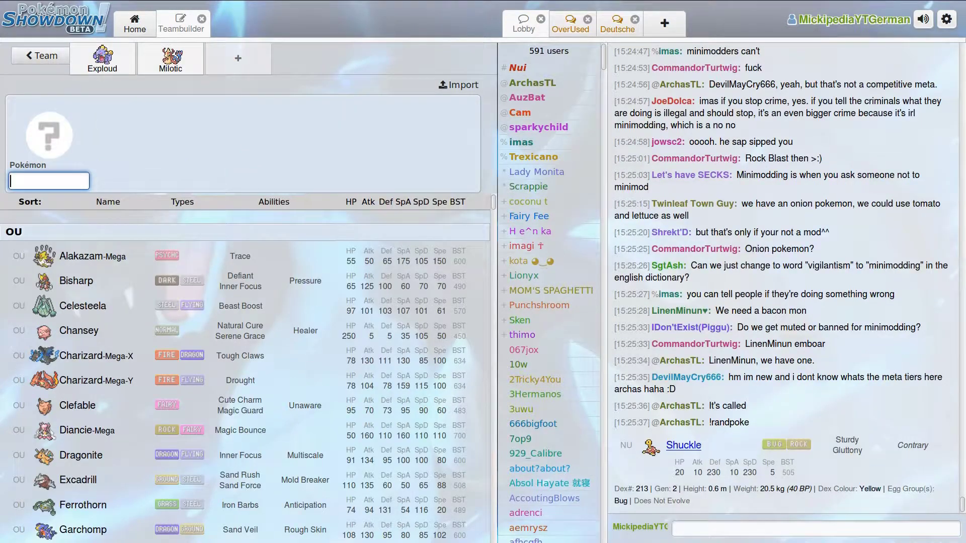
type("jy")
key("BackSpace")
key("BackSpace")
type("ky")
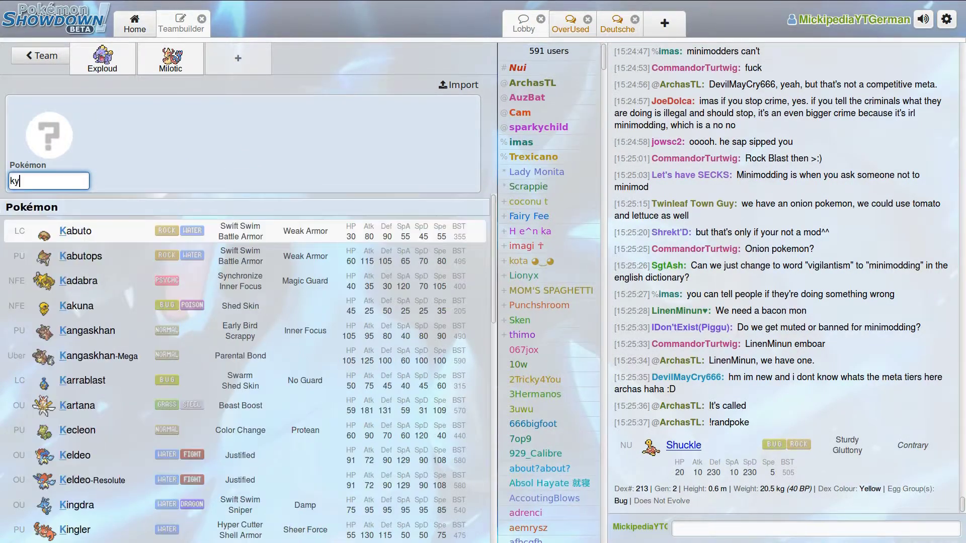
type("u")
key("Down")
key("Return")
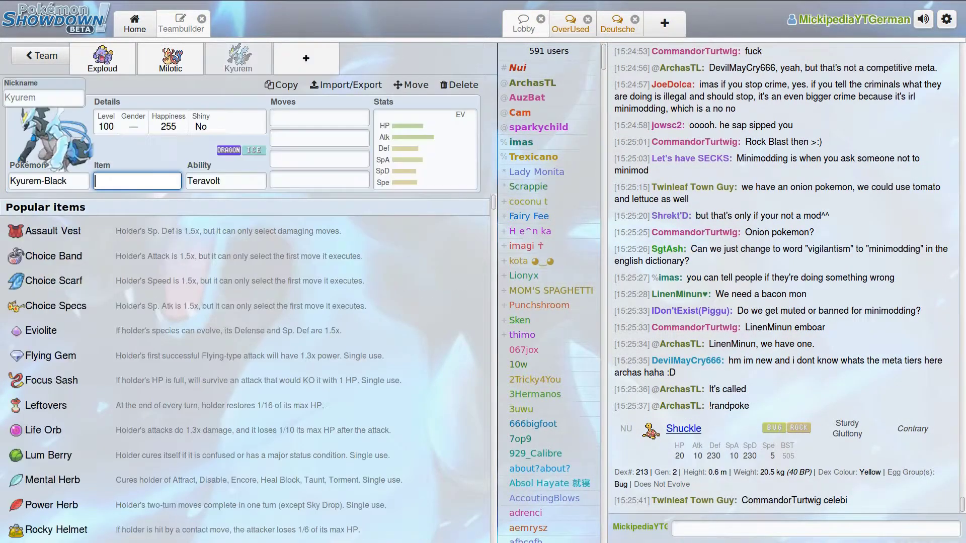
left_click(420, 149)
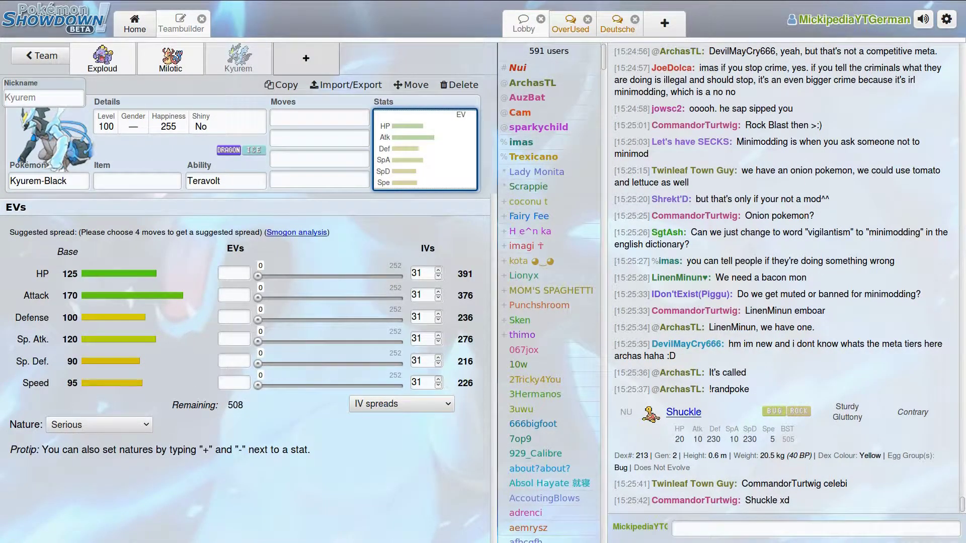
Check Tyranitar's EVs and Speed stat in the Juli team and return to the list of teams.
left_click(41, 55)
left_click(30, 56)
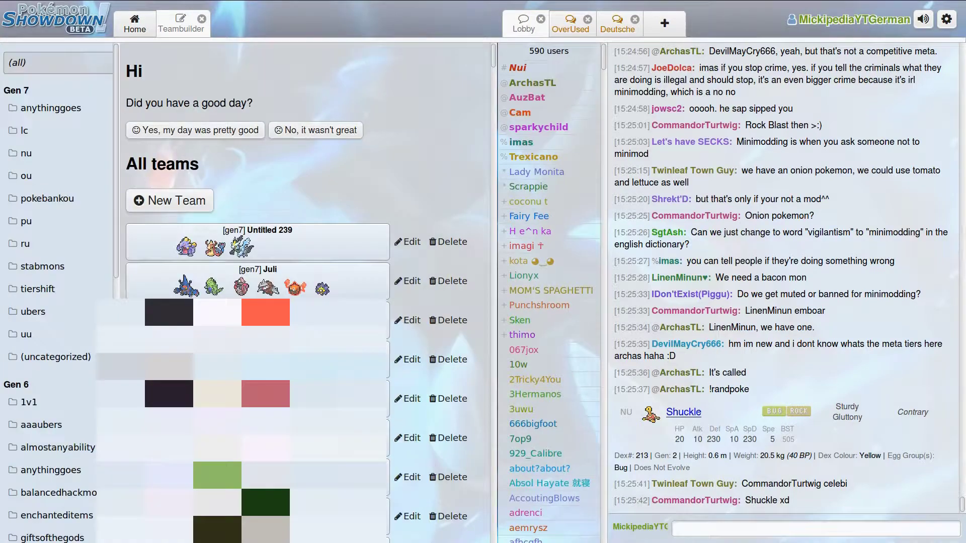
left_click(332, 292)
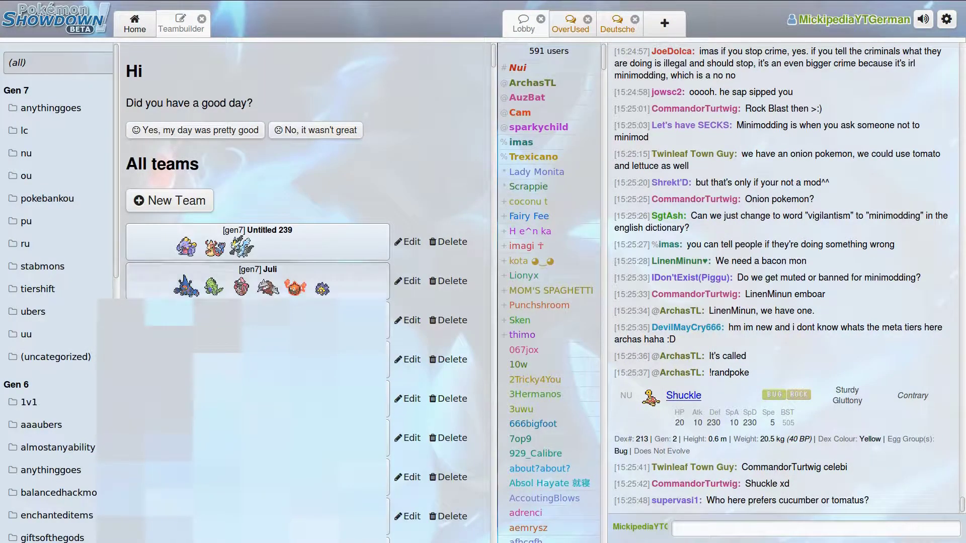
left_click(423, 336)
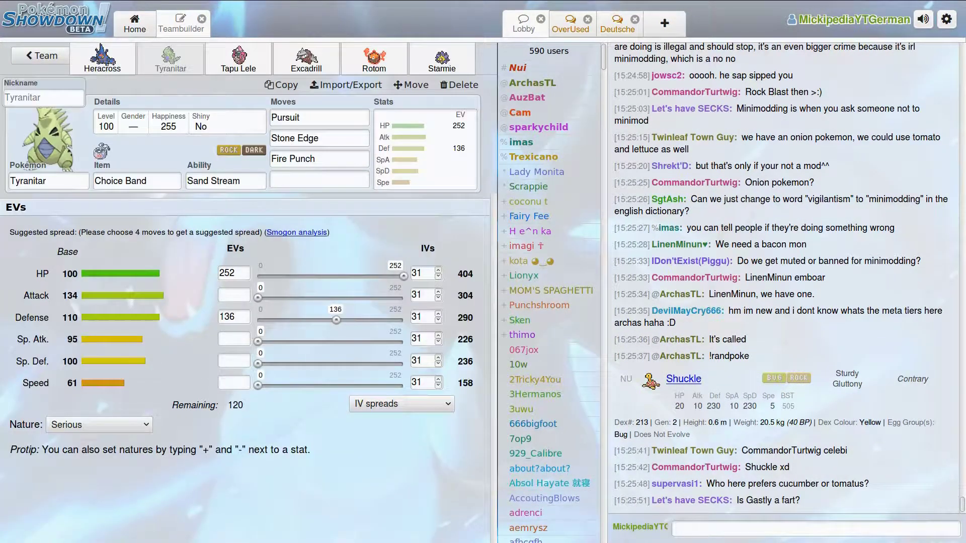
mouse_move(258, 385)
left_mouse_down()
mouse_move(422, 383)
mouse_move(254, 385)
left_mouse_up()
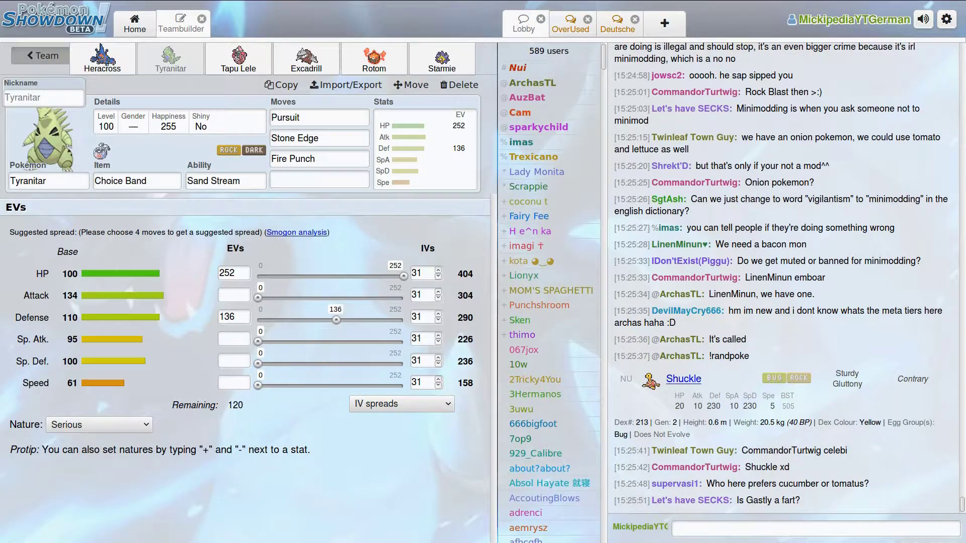
left_click(41, 56)
left_click(41, 56)
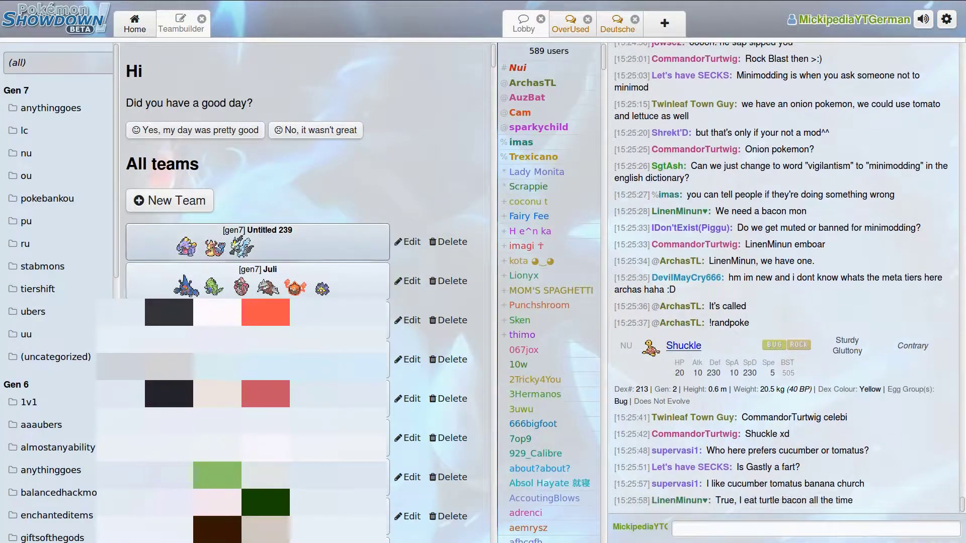
Replace Kyurem-Black with Scizor-Mega in the Untitled 239 team and open its EV settings.
left_click(257, 241)
left_click(48, 481)
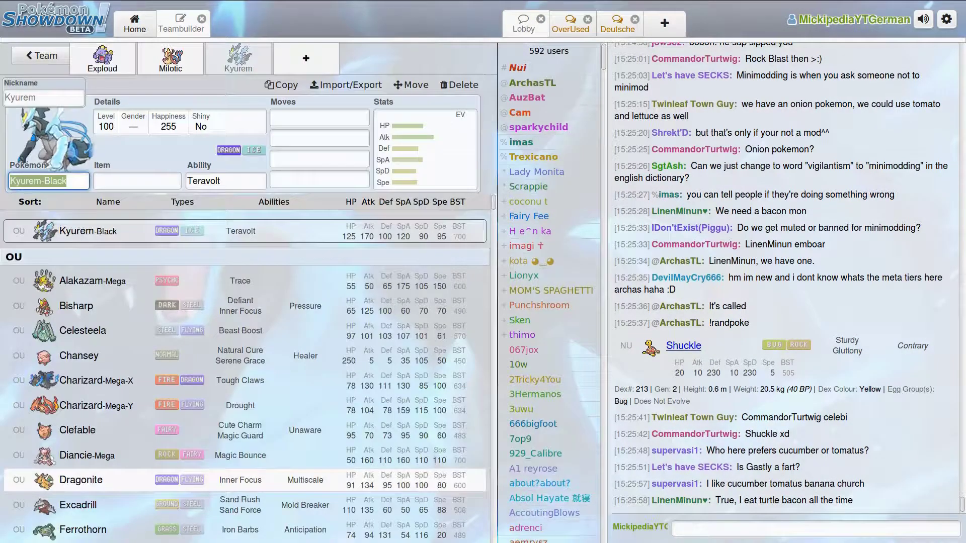
type("sciz")
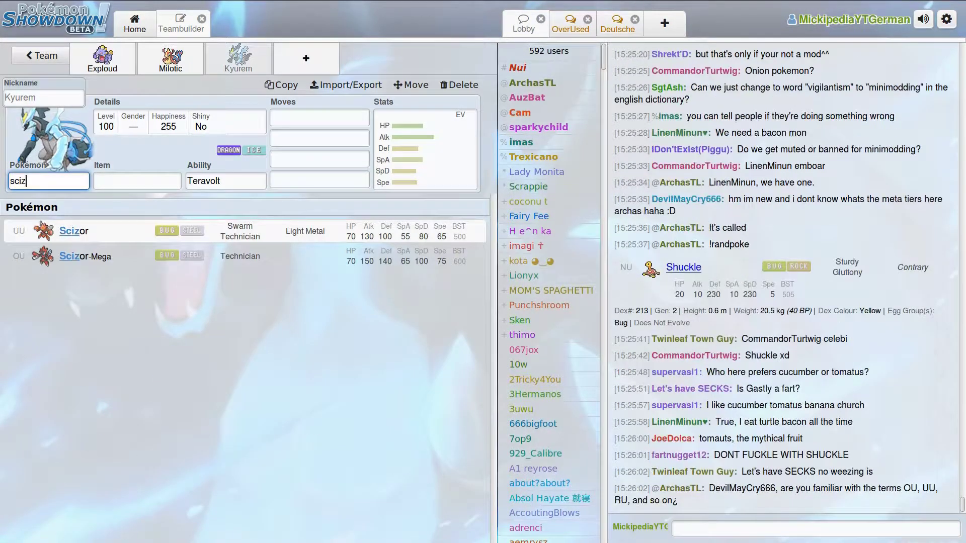
left_click(245, 255)
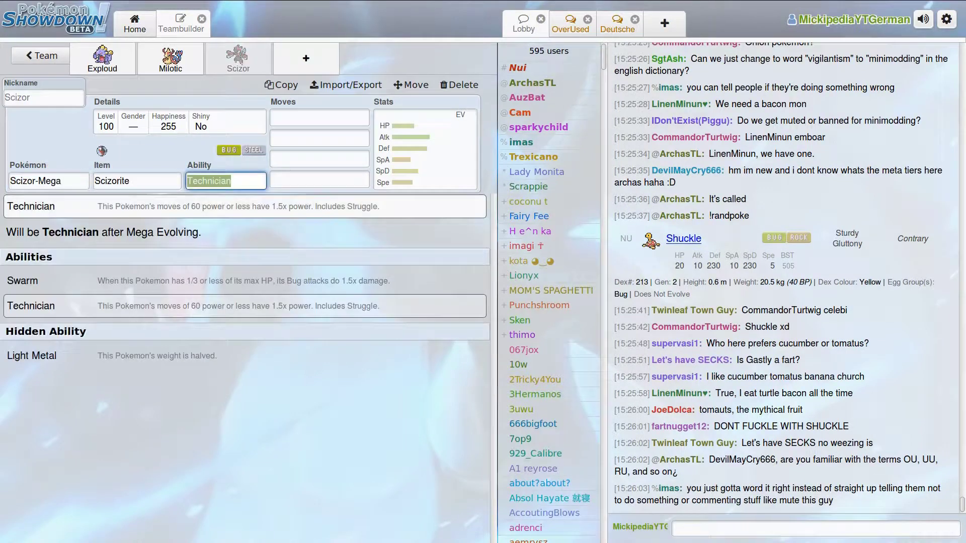
left_click(424, 149)
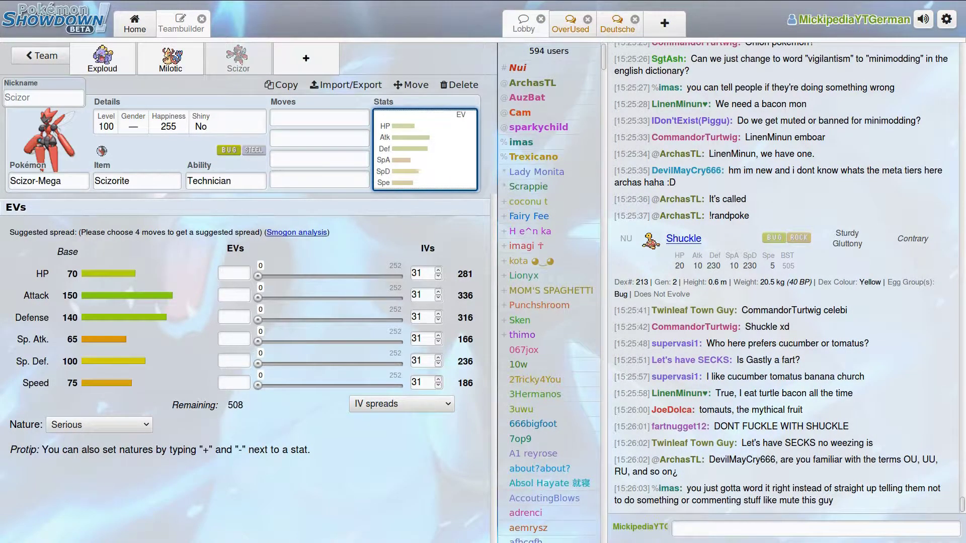
Return to the Juli team and set Tyranitar's Speed EVs to 120.
left_click(40, 55)
left_click(37, 55)
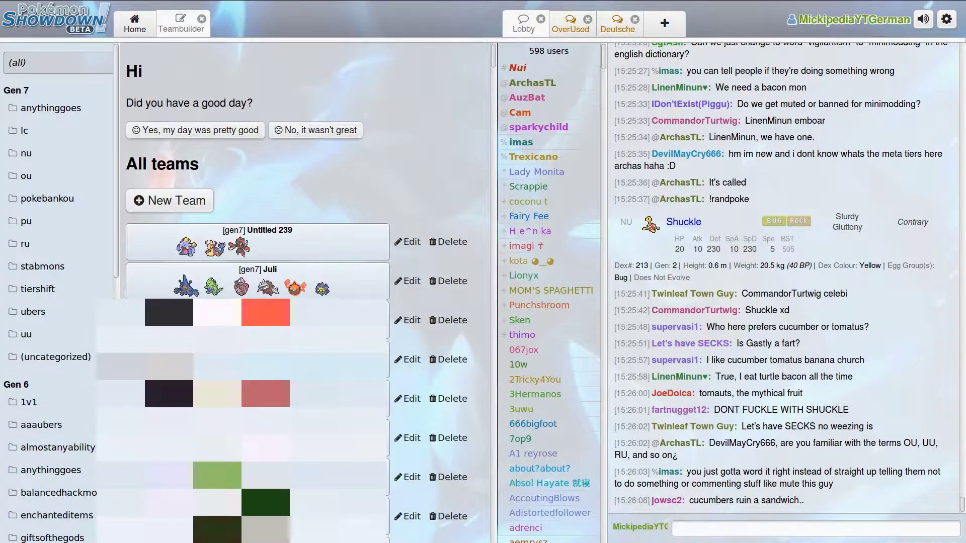
left_click(258, 281)
scroll(240, 308, "down", 4)
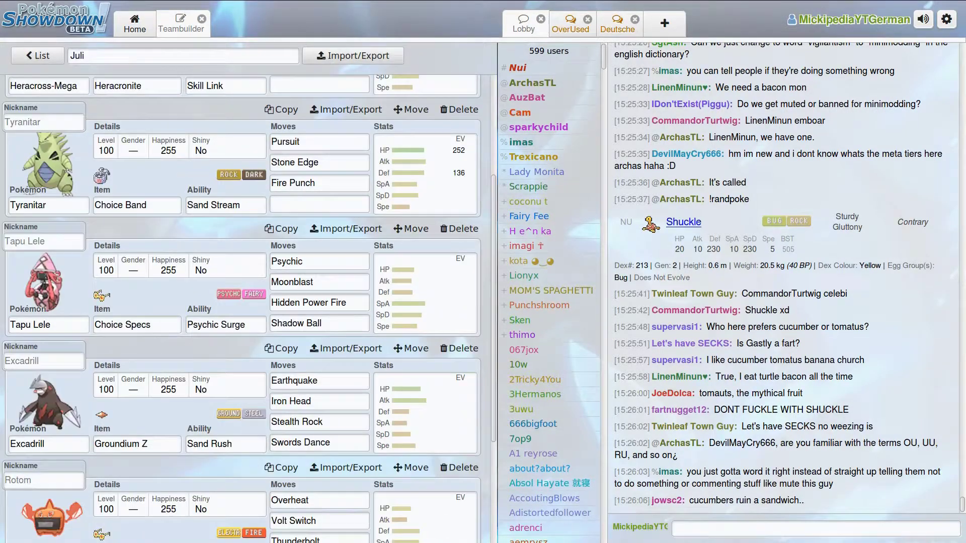
scroll(241, 308, "up", 3)
left_click(424, 274)
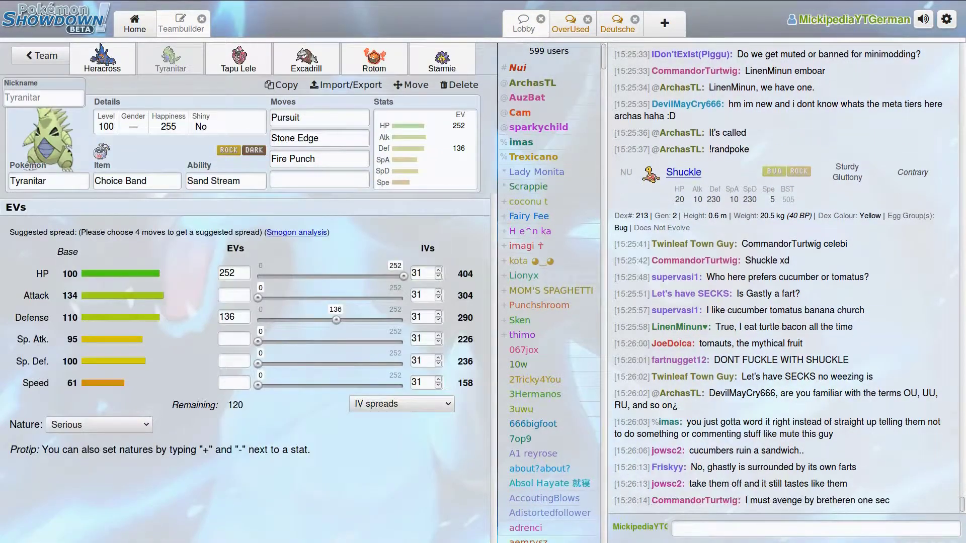
left_click(327, 385)
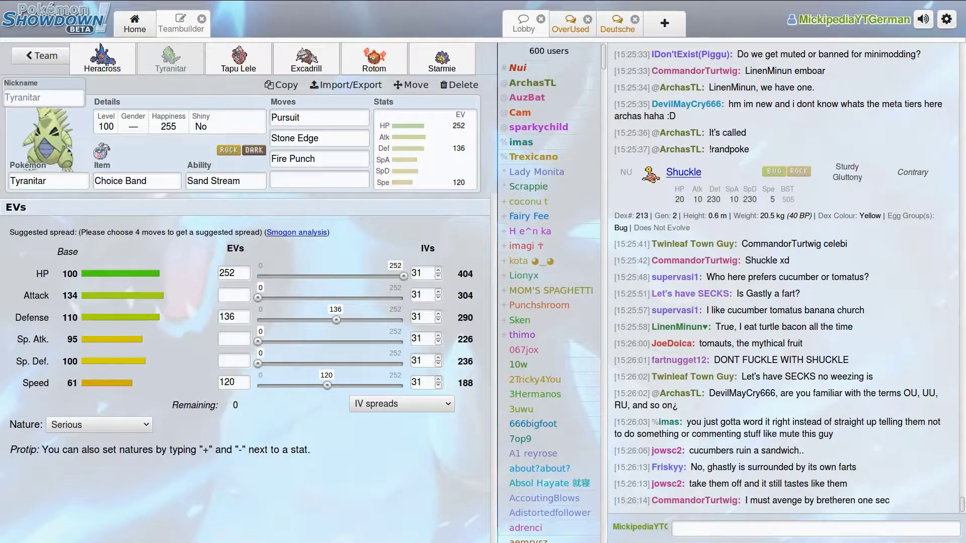
Give Tyranitar an Adamant nature by marking Sp. Atk as lowered and Attack as raised.
left_click(233, 339)
type("-")
left_click(233, 295)
type("+")
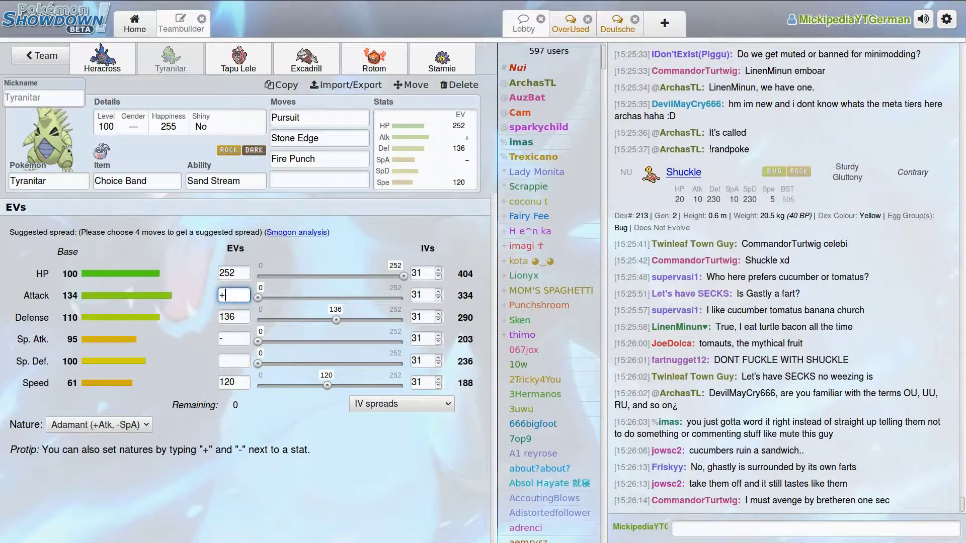
Switch to the damage calculator, try 0 Attack EVs on Tyranitar, and set them to 120.
key("F11")
left_click(159, 8)
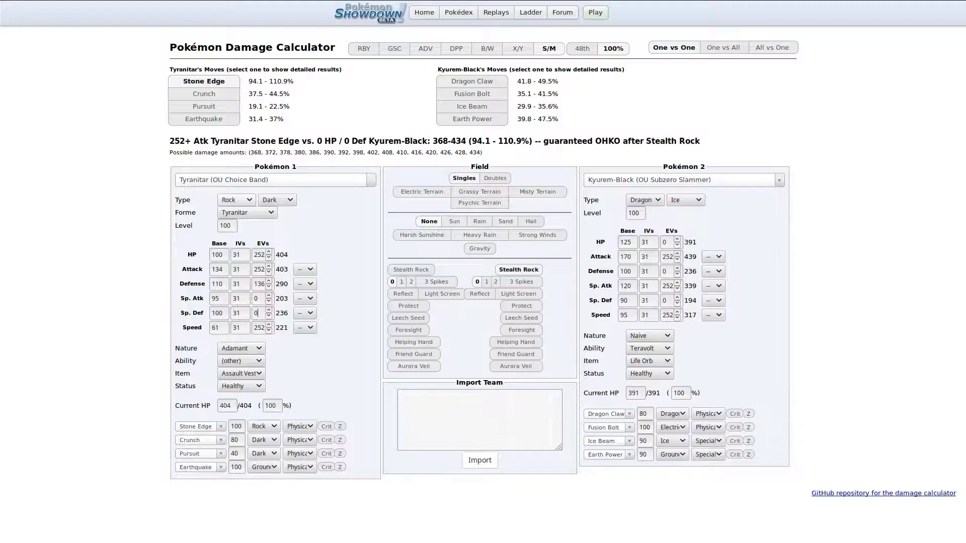
double_click(259, 269)
type("0")
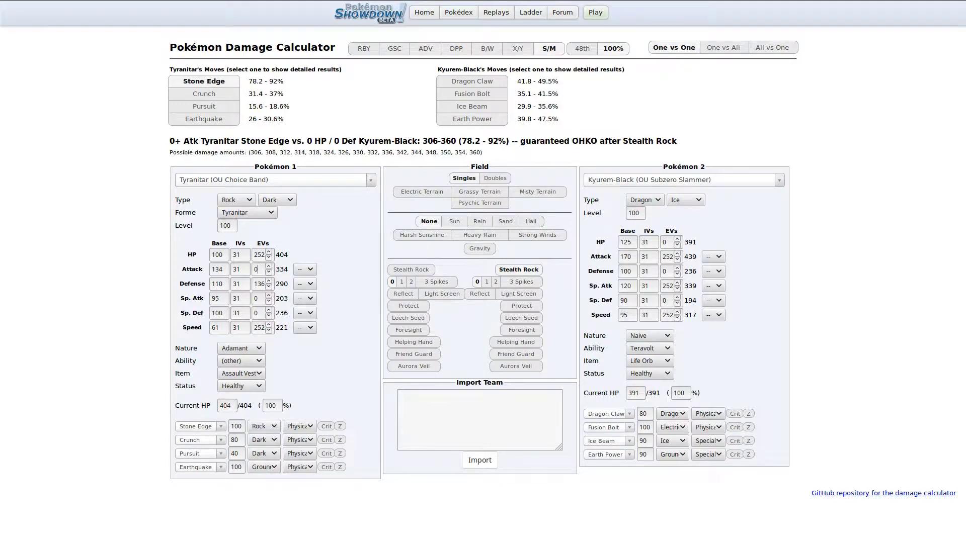
type("120")
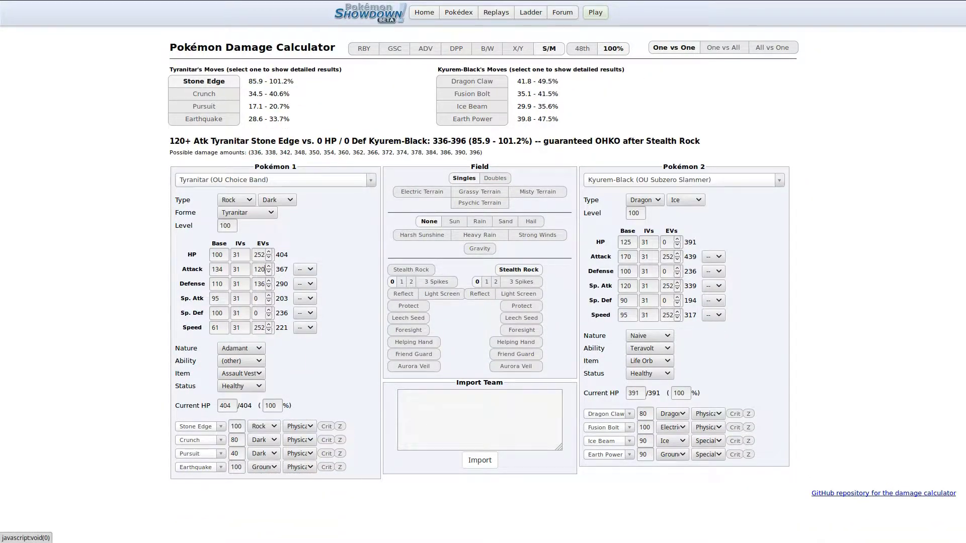
Load the Scizor-Mega OU Utility set as Tyranitar's opponent in place of Kyurem-Black.
left_click(683, 179)
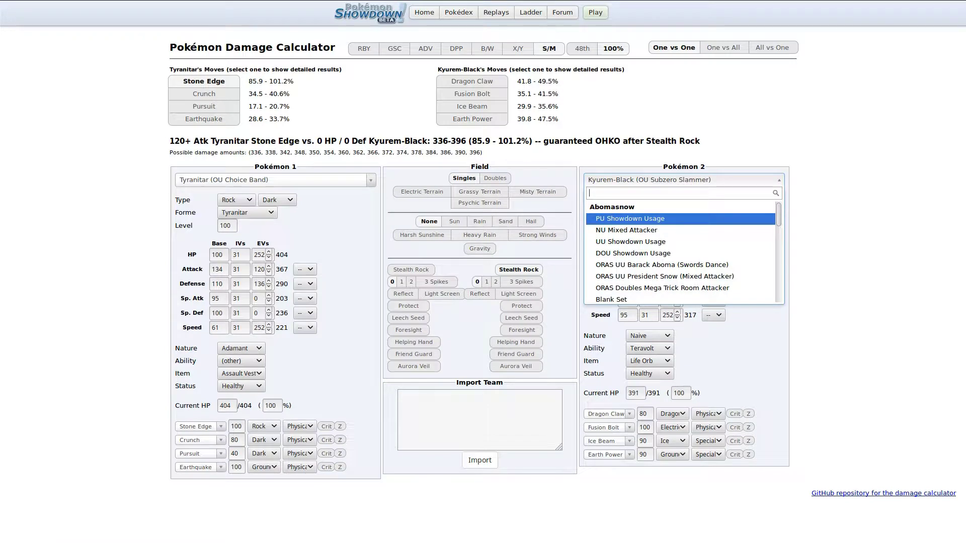
type("scizor")
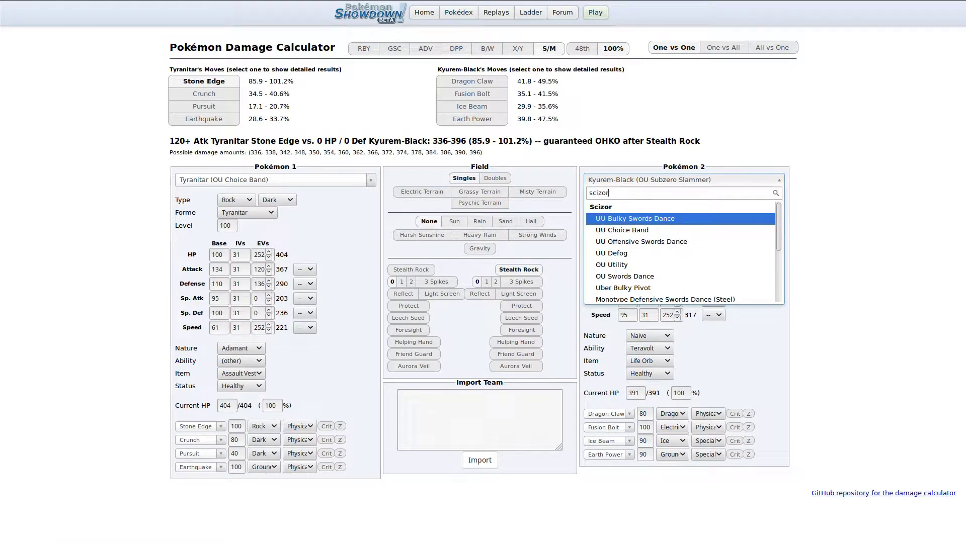
key("Down")
key("Down")
key("Down")
key("Down")
key("Down")
key("Down")
key("Down")
key("Down")
key("Down")
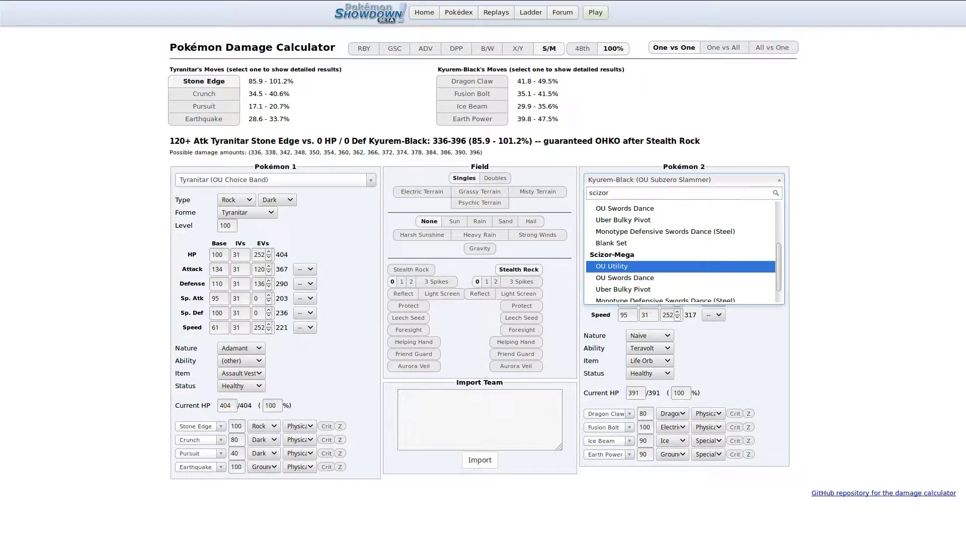
key("Return")
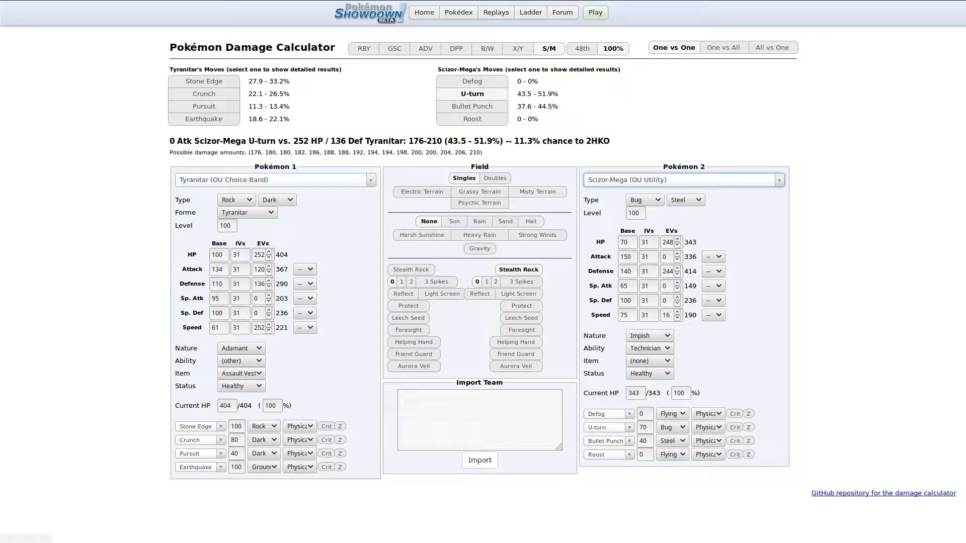
Replace Tyranitar's Crunch with Fire Punch in the damage calculator to test it against Scizor-Mega.
left_click(200, 439)
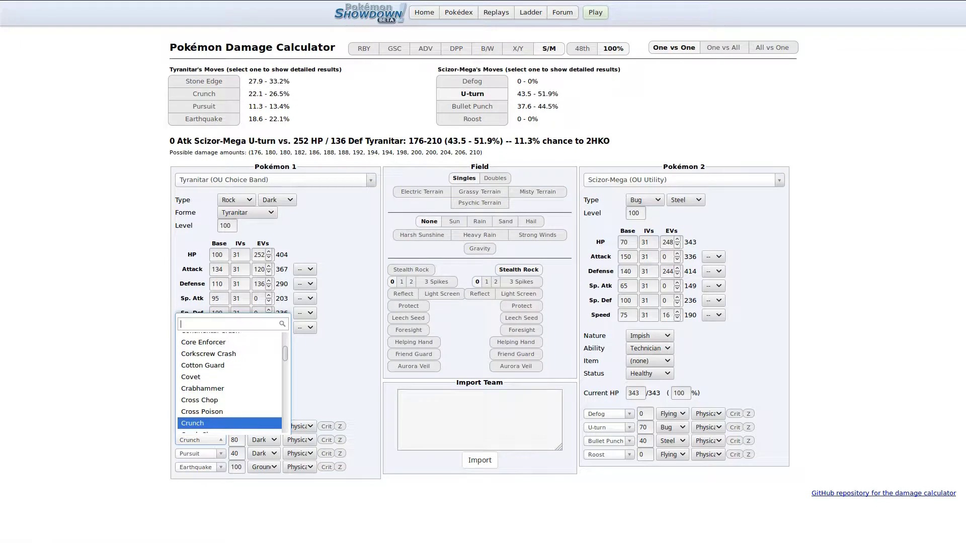
type("fire")
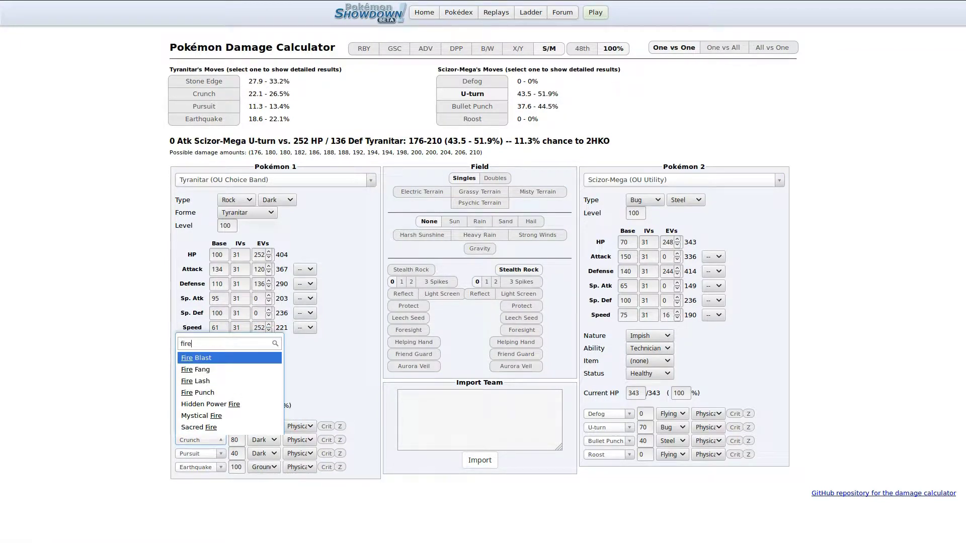
key("Down")
key("Down")
key("Down")
key("Return")
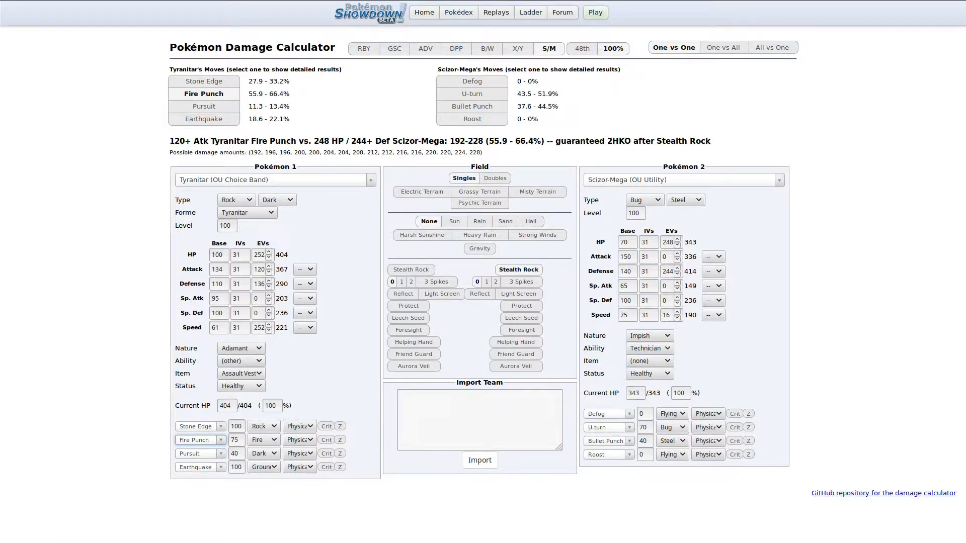
Switch to the Teambuilder and reset Tyranitar's Speed EVs to 0.
mouse_move(83, 0)
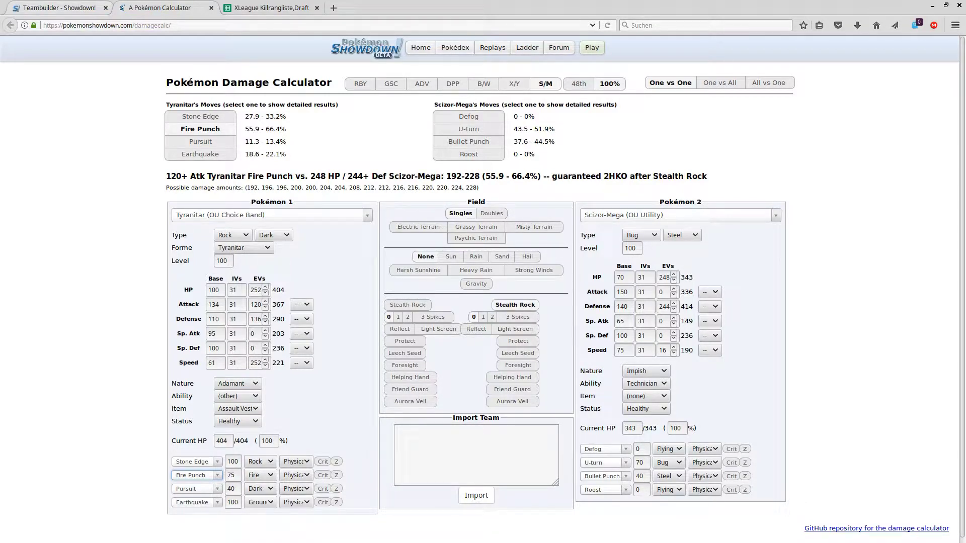
left_click(59, 7)
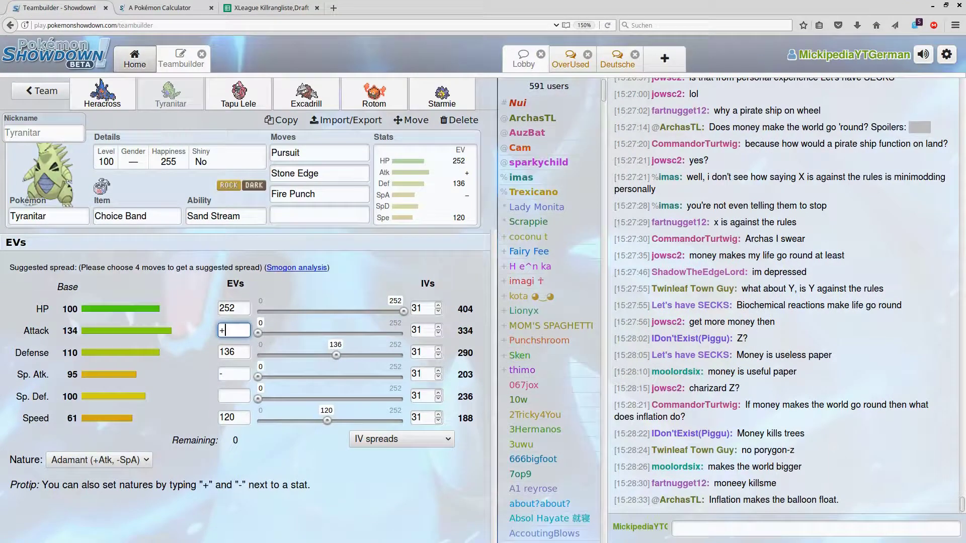
key("F11")
left_click_drag(327, 385, 258, 386)
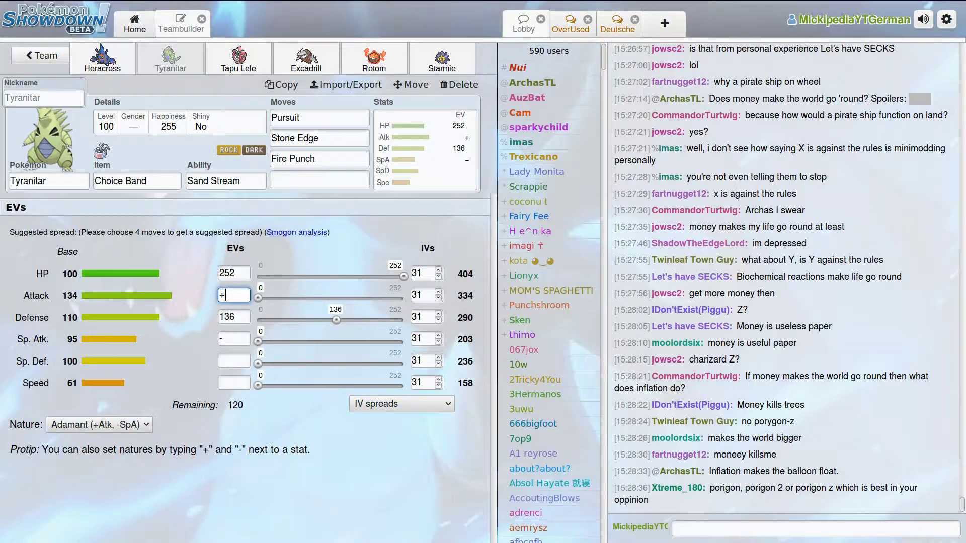
Leave the Juli team and check Exploud's Speed stat in the Untitled 239 team.
left_click(40, 55)
left_click(37, 57)
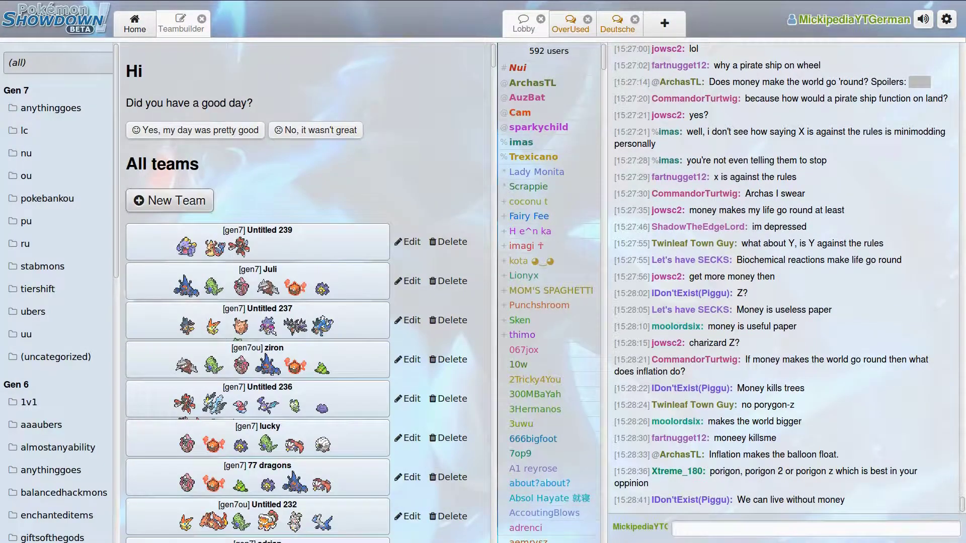
left_click(166, 242)
left_click(425, 212)
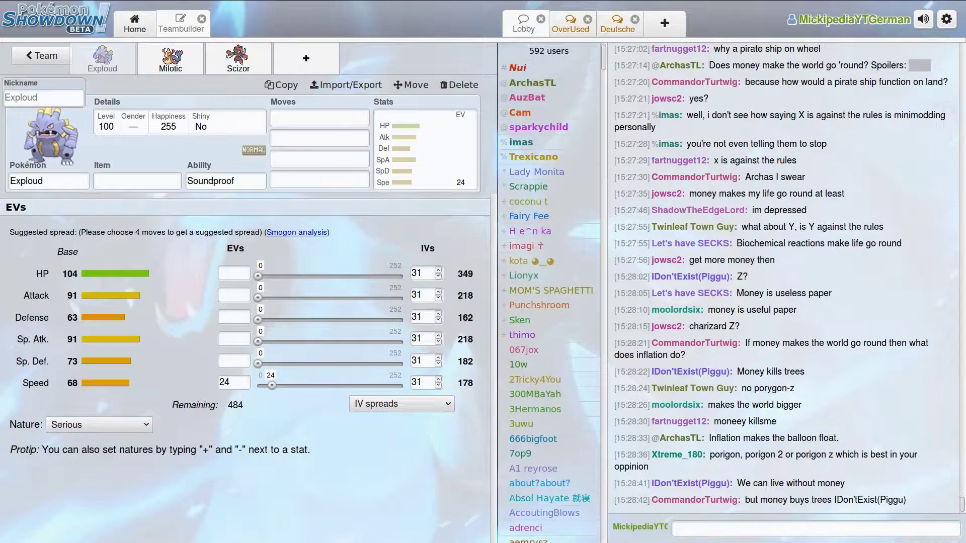
Return to Tyranitar in the Juli team and set its EVs to 88 Speed and 32 Attack.
left_click(40, 55)
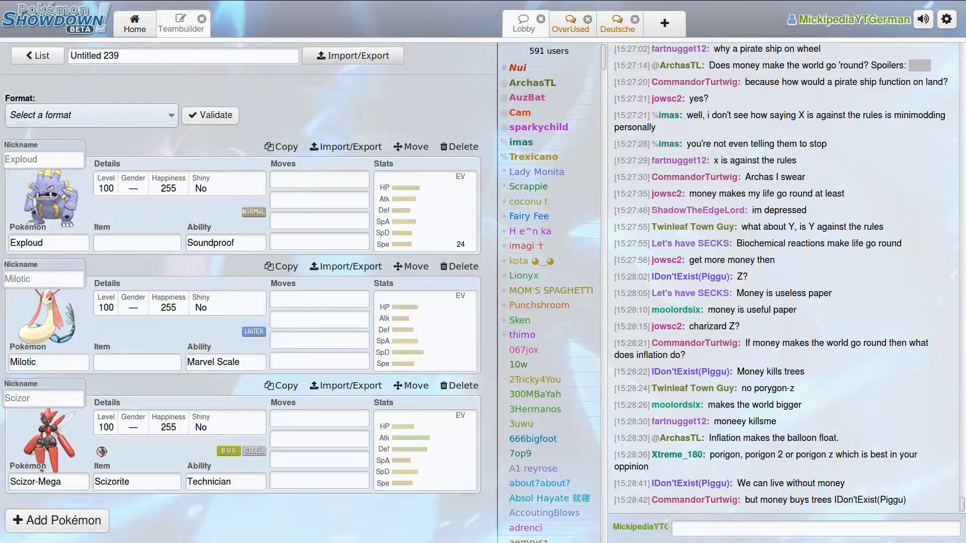
left_click(38, 55)
left_click(211, 281)
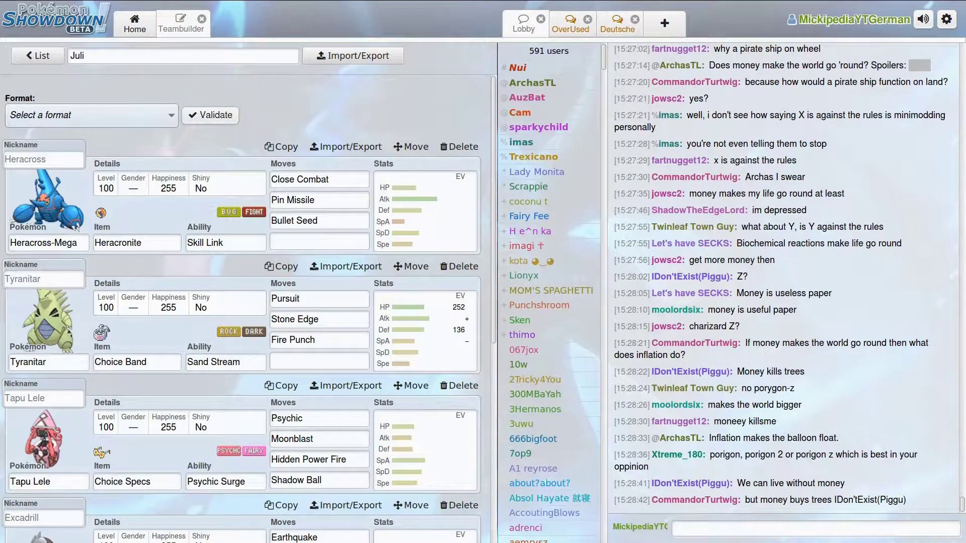
left_click(425, 327)
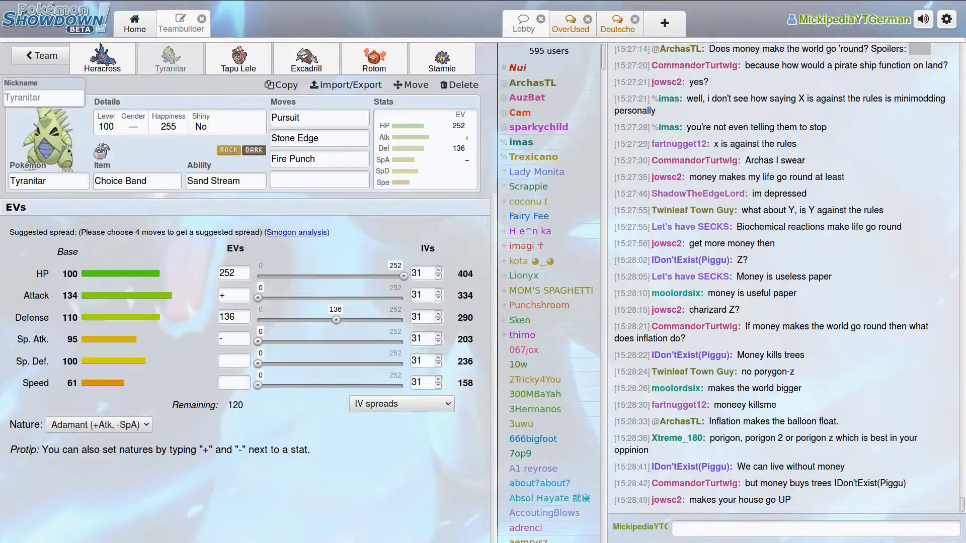
left_click_drag(258, 385, 309, 386)
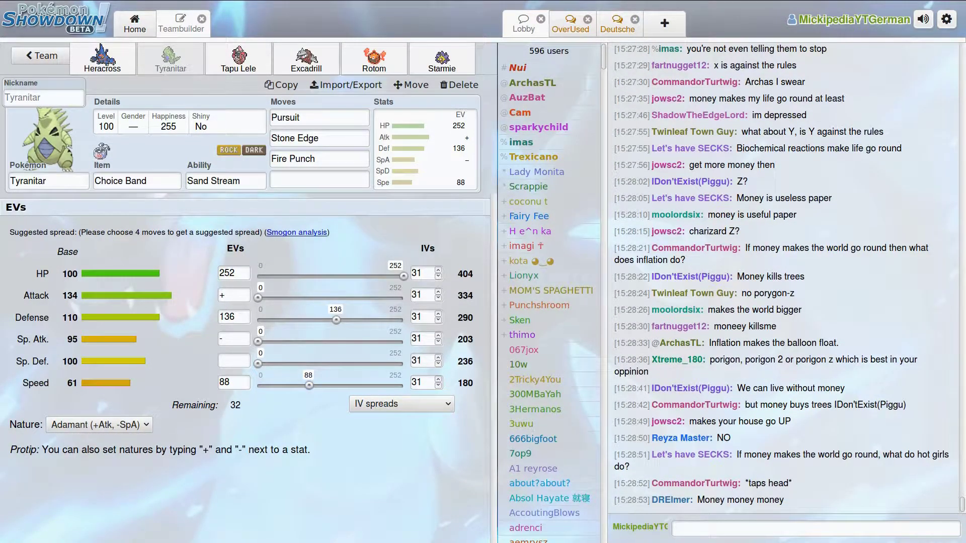
left_click_drag(258, 298, 276, 298)
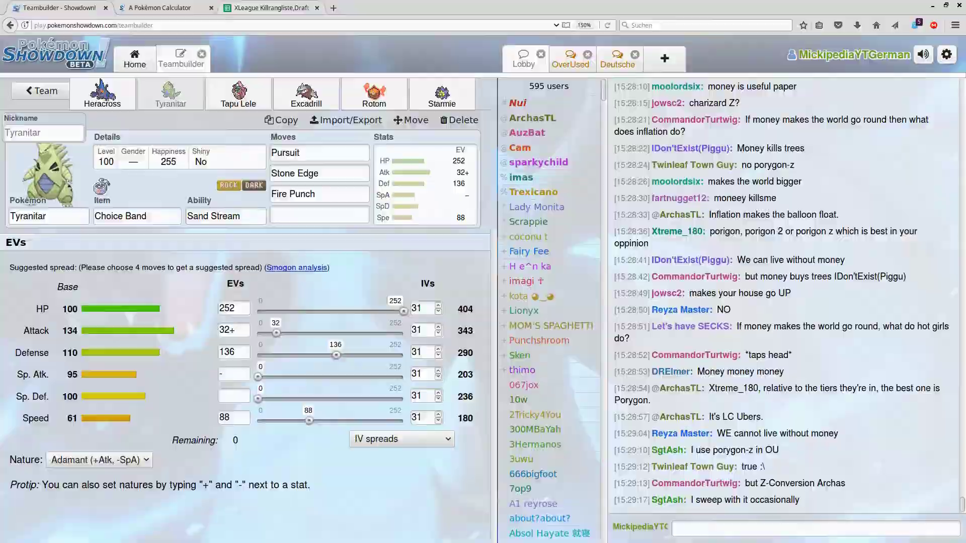
Check the Juli roster spreadsheet and load the Exploud NU Wallbreaker set as Tyranitar's opponent in the damage calculator.
left_click(267, 7)
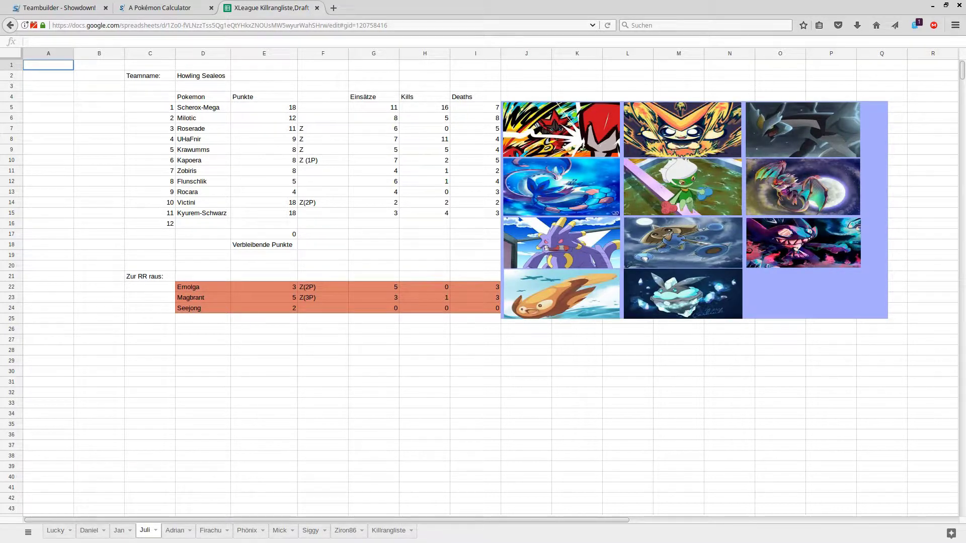
key("F11")
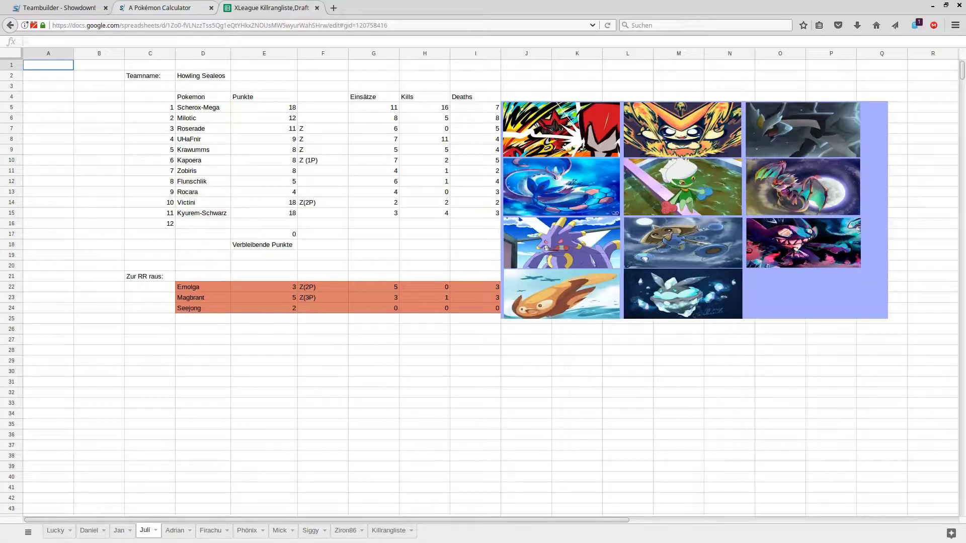
left_click(183, 8)
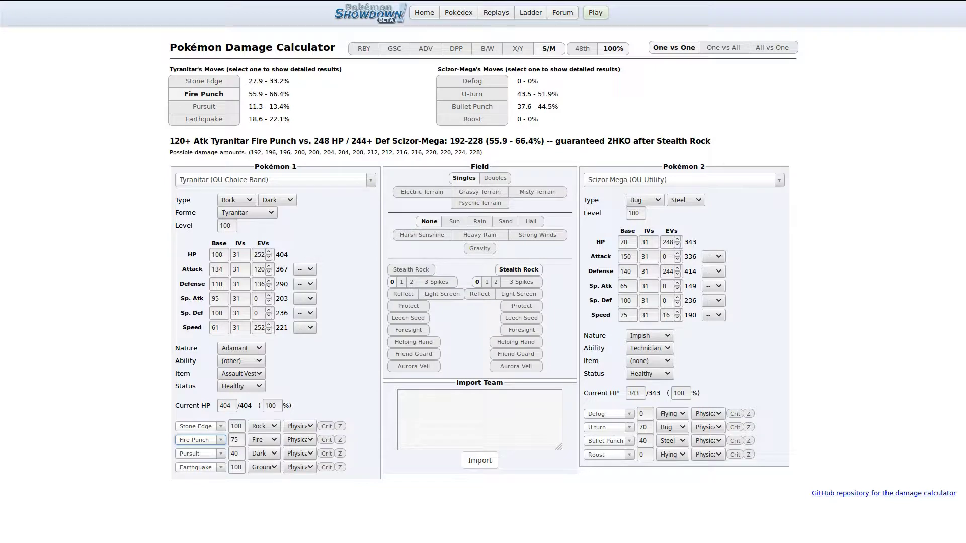
left_click(683, 180)
type("ex")
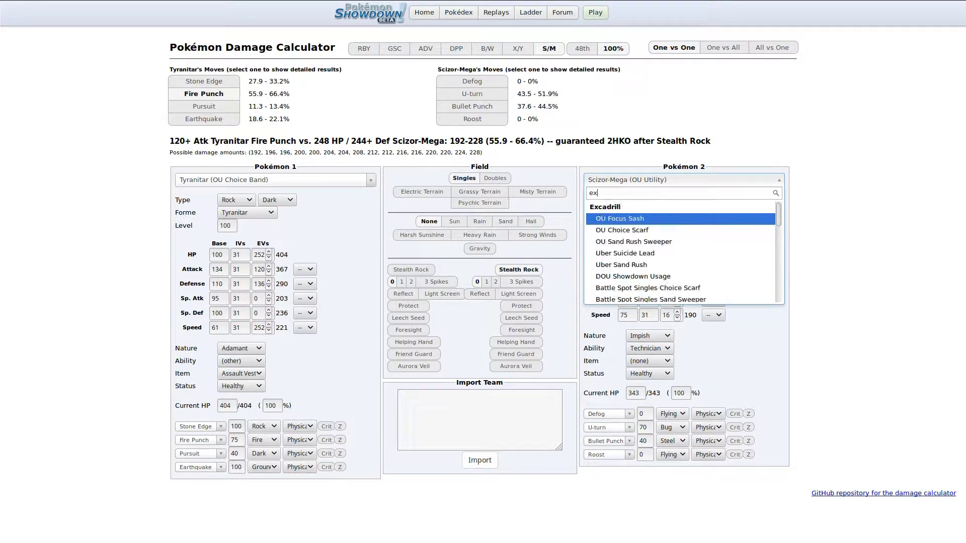
type("cp")
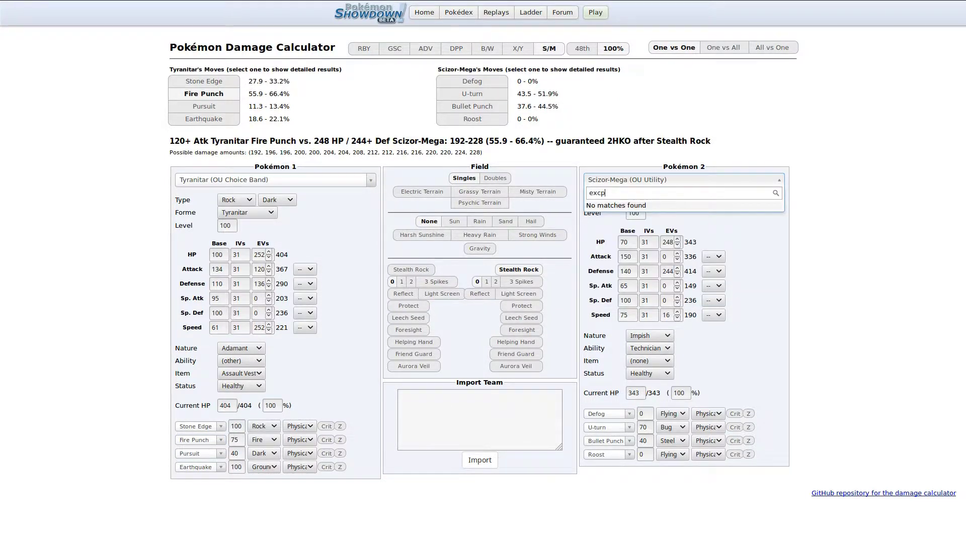
key("BackSpace")
key("BackSpace")
type("pl")
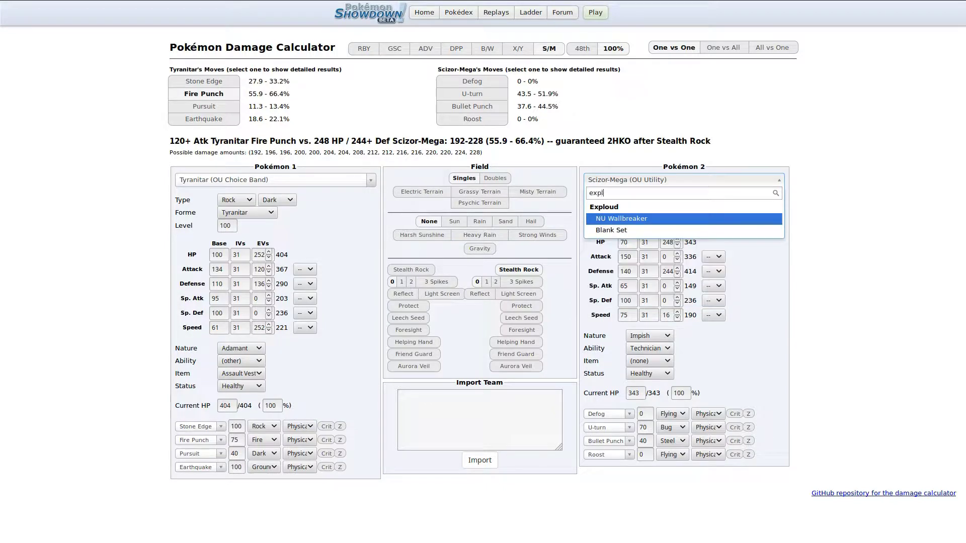
key("Return")
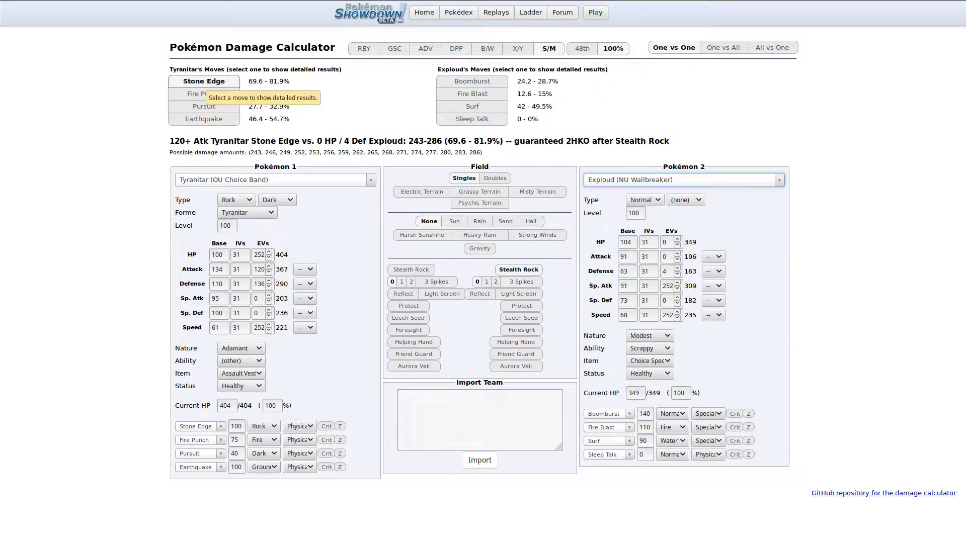
Check Tyranitar's Attack EVs in the Teambuilder and set them to 32 in the damage calculator.
double_click(259, 269)
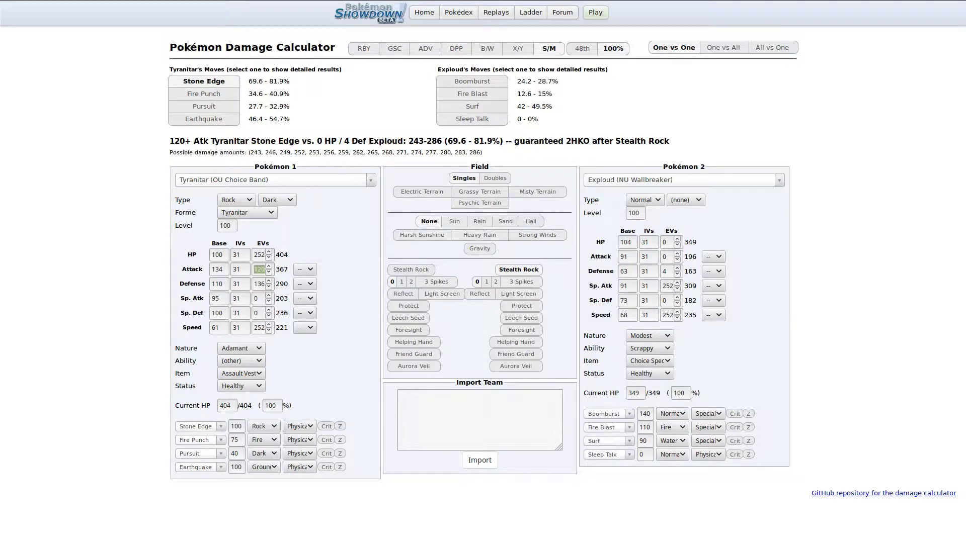
type("30")
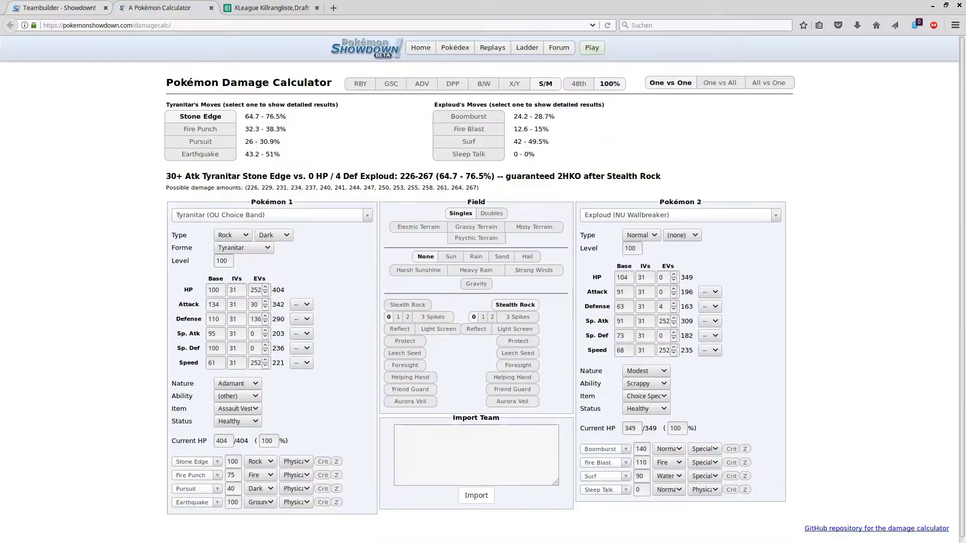
left_click(58, 8)
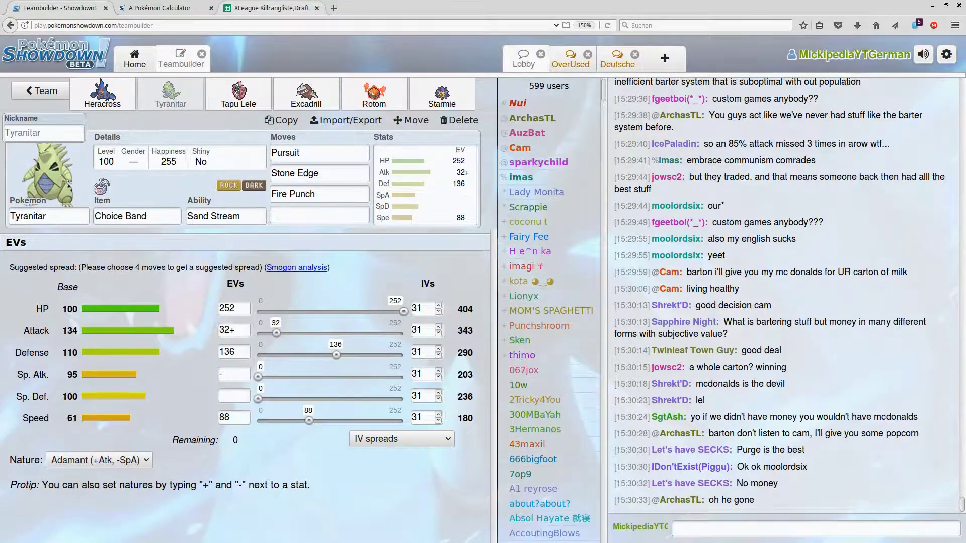
key("ctrl+shift+Tab")
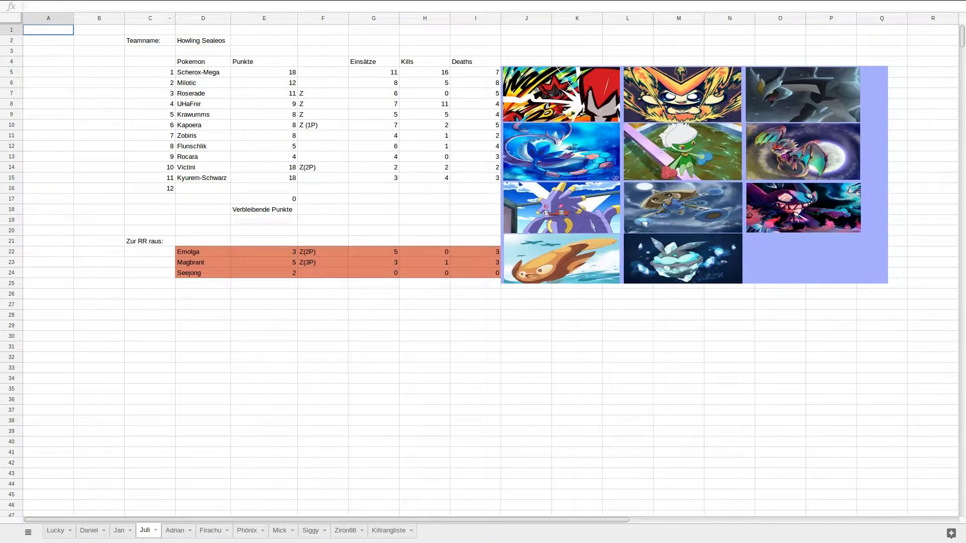
key("F11")
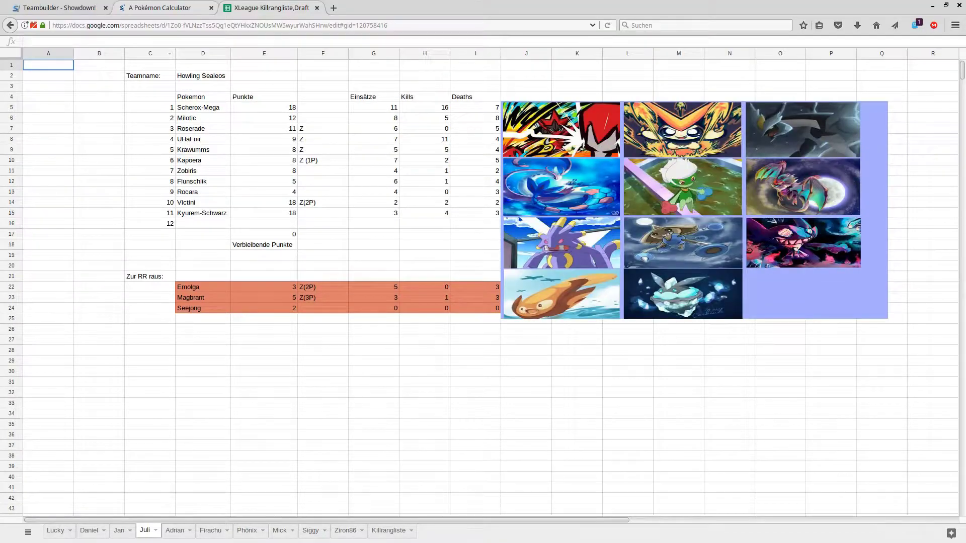
key("ctrl+shift+Tab")
key("F11")
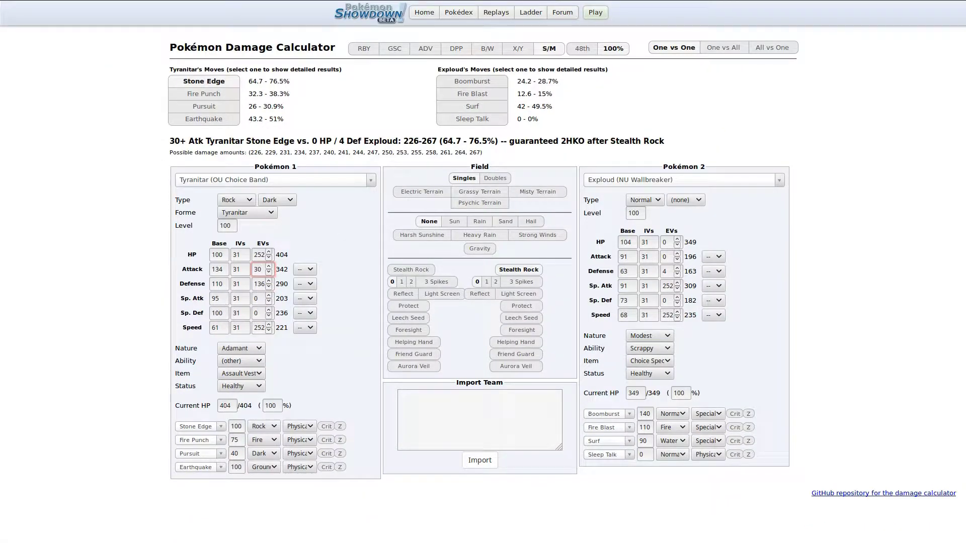
key("BackSpace")
type("2")
Replace Tyranitar's Earthquake with Superpower in the damage calculator to test it against Exploud.
left_click(200, 467)
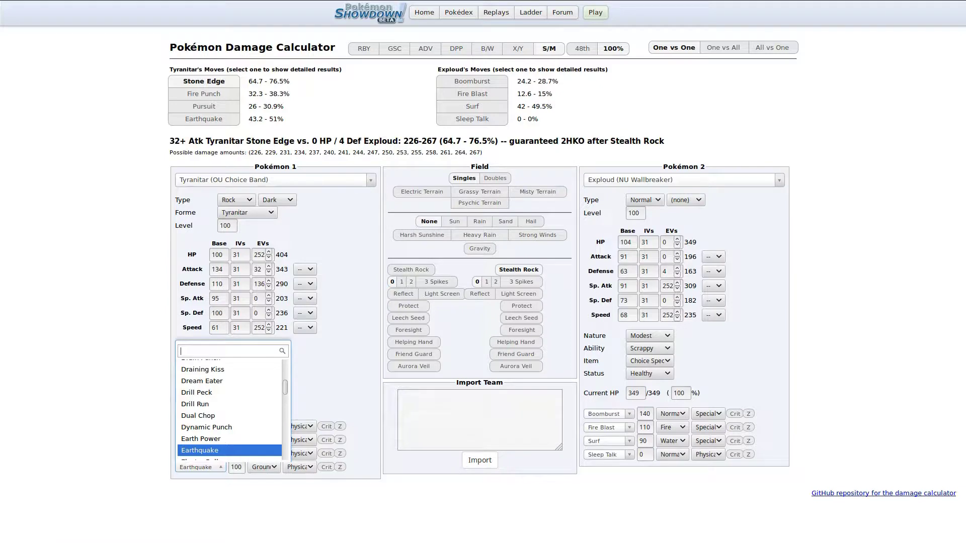
type("superpo")
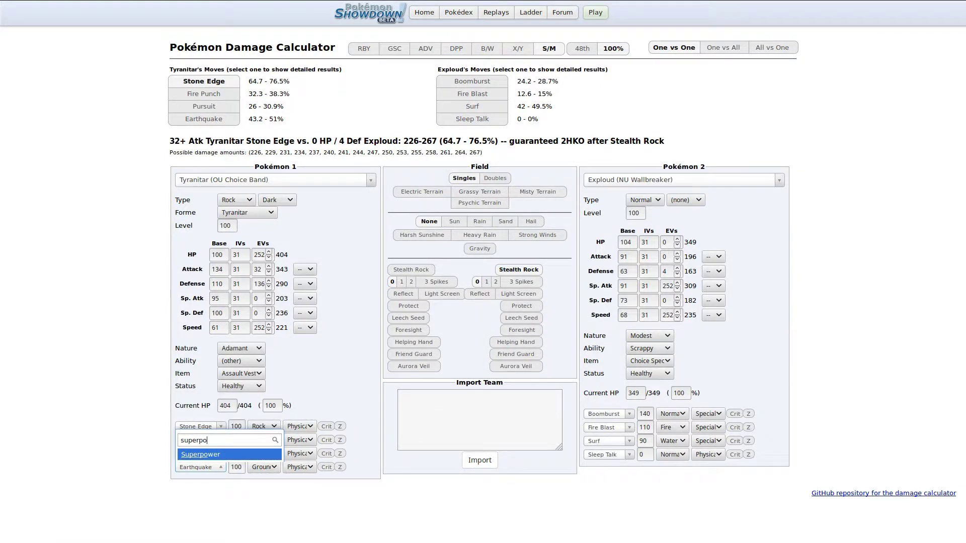
key("Return")
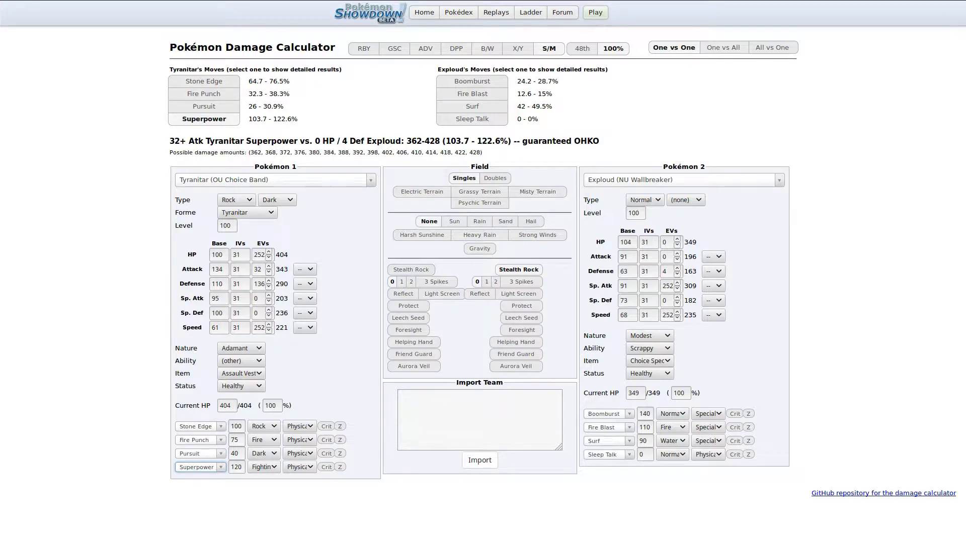
Switch to the Teambuilder and give Tyranitar Superpower as its fourth move.
key("F11")
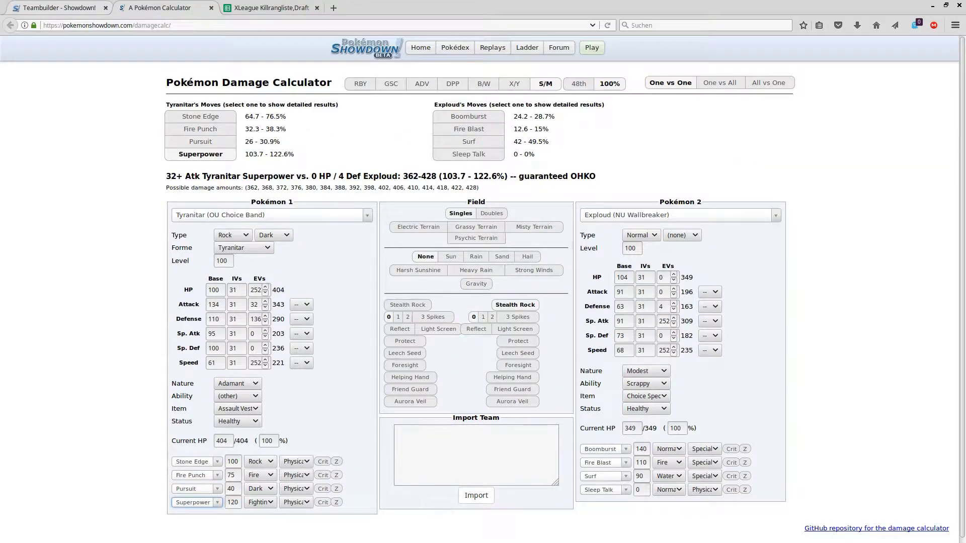
key("ctrl+Page_Up")
key("F11")
left_click(319, 180)
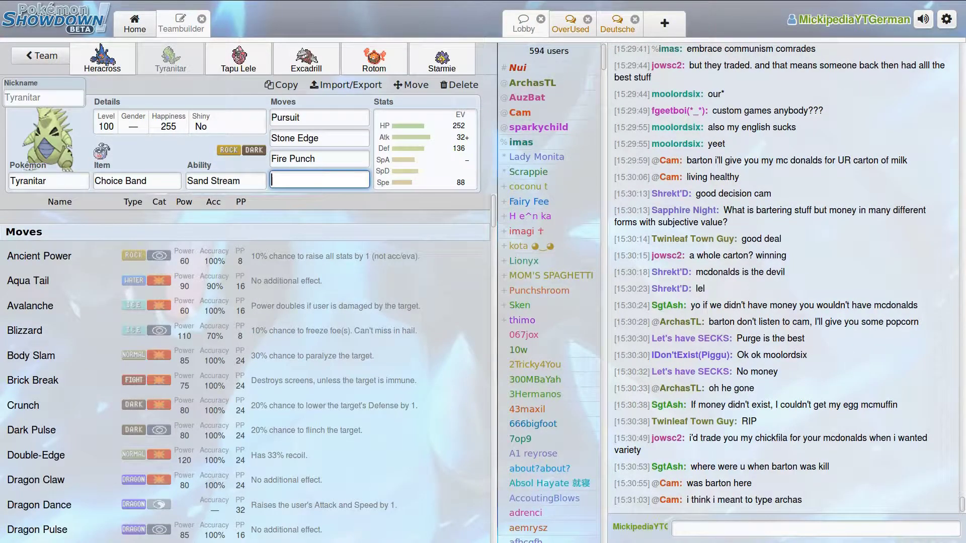
type("super")
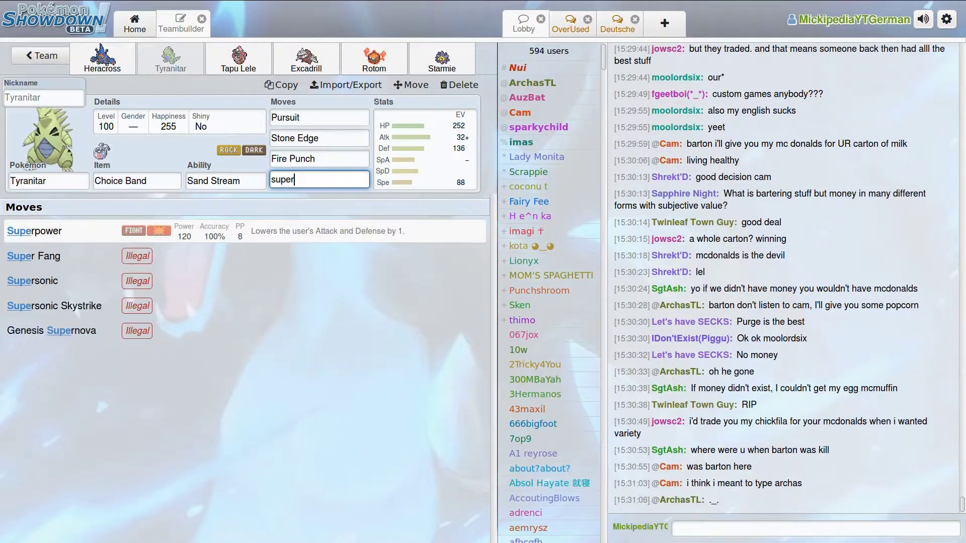
key("Return")
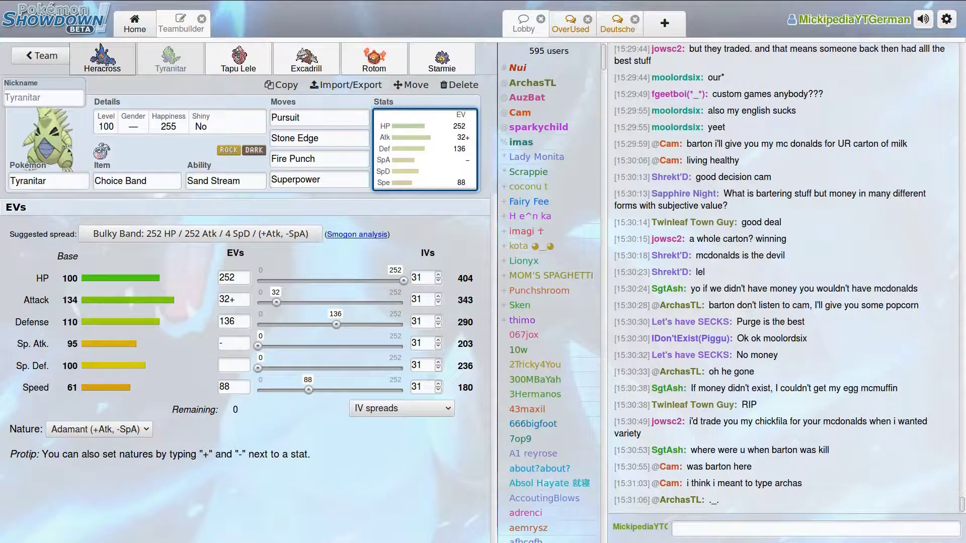
Open Heracross-Mega's EVs and try a Speed investment of 60.
left_click(102, 59)
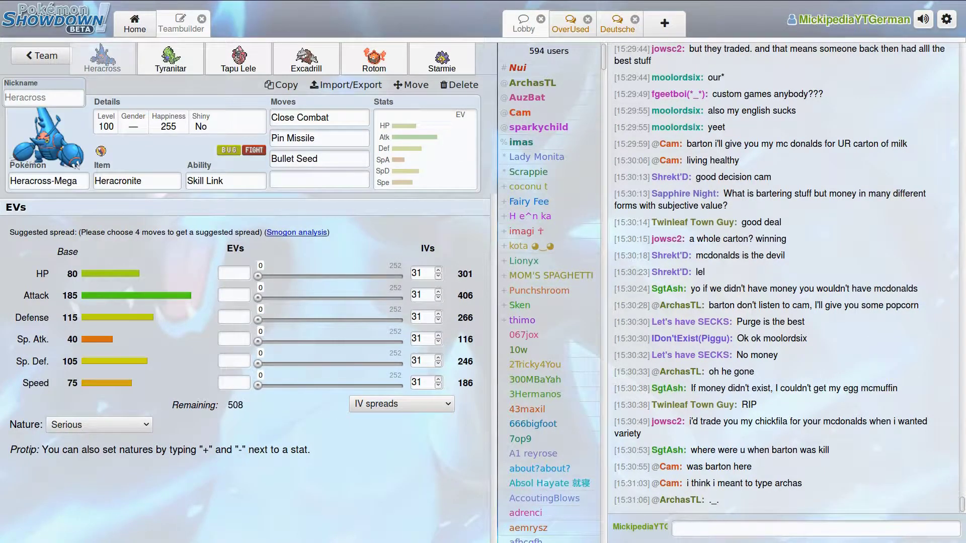
key("F11")
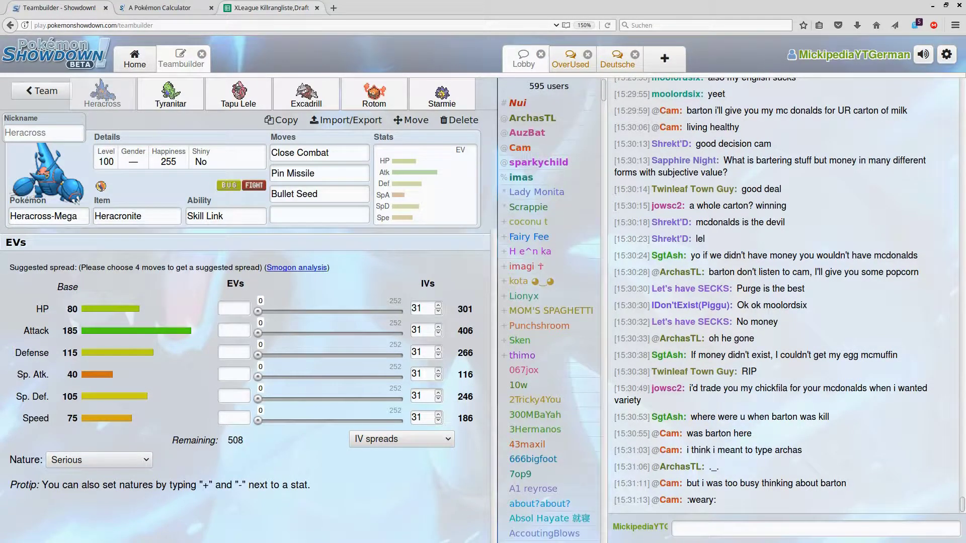
key("F11")
type("44")
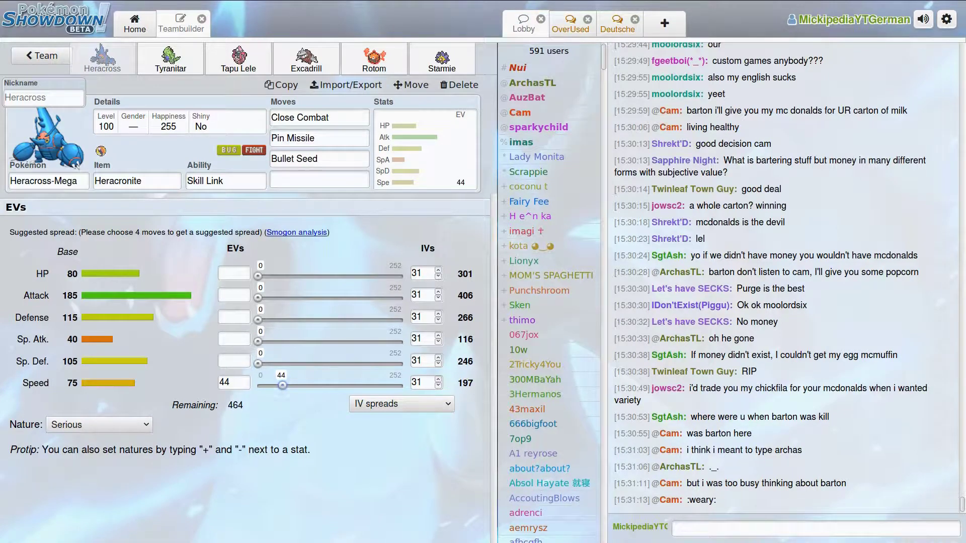
key("BackSpace")
type("0")
left_click_drag(280, 385, 288, 385)
key("Up")
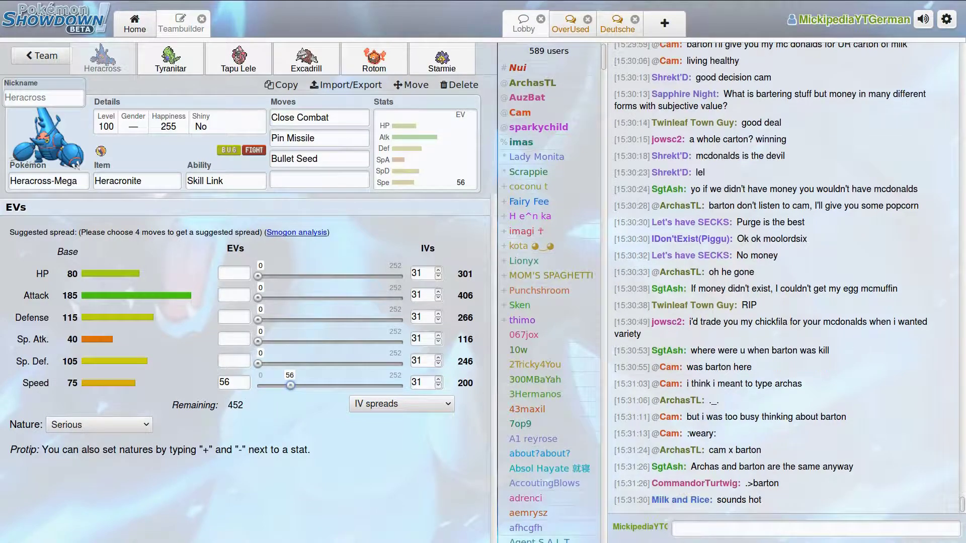
left_click_drag(290, 385, 292, 385)
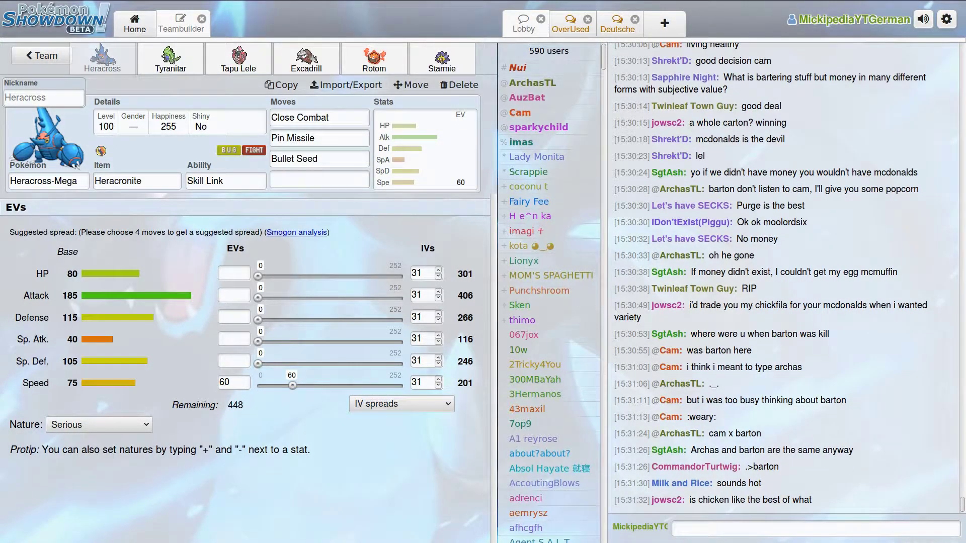
Check the Pokémon roster on the Juli spreadsheet page and return to the Teambuilder.
mouse_move(270, 1)
left_click(269, 8)
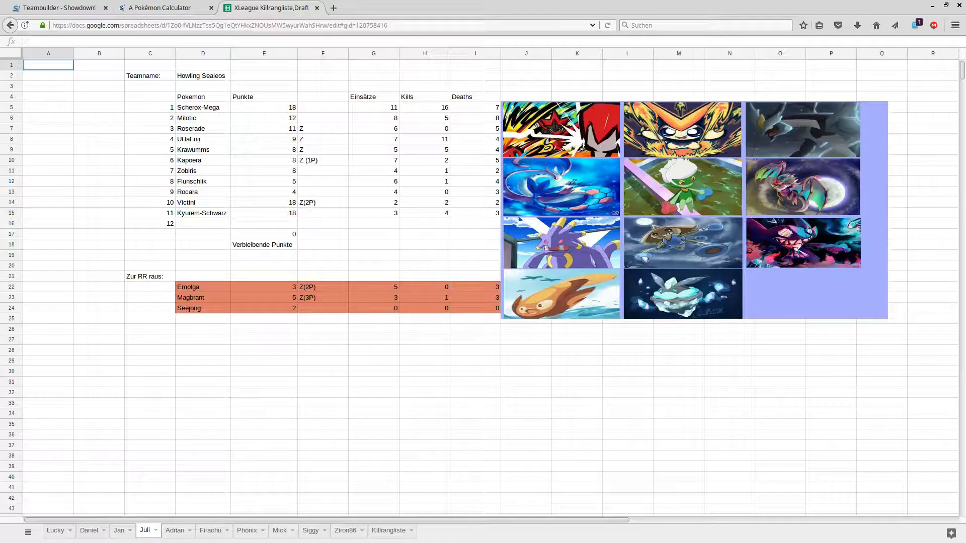
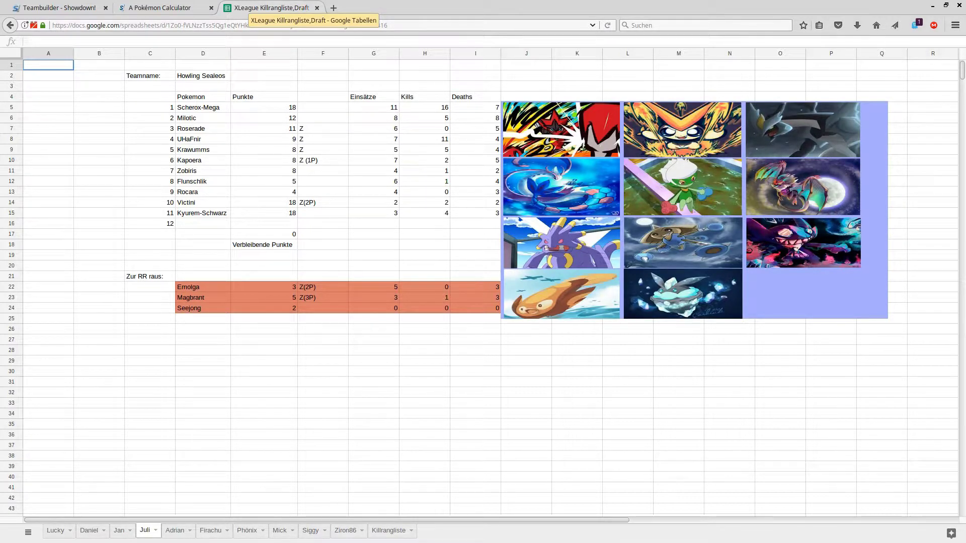
left_click(57, 8)
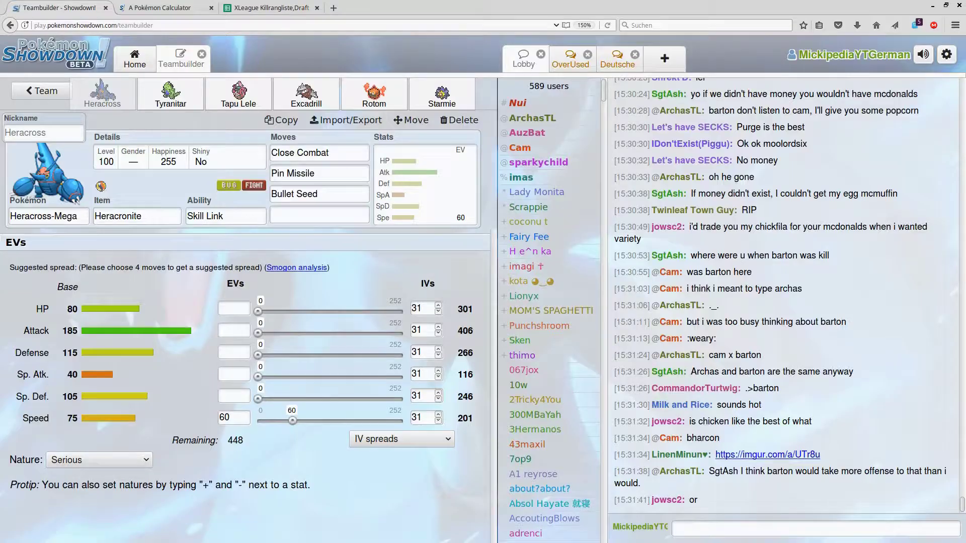
key("F11")
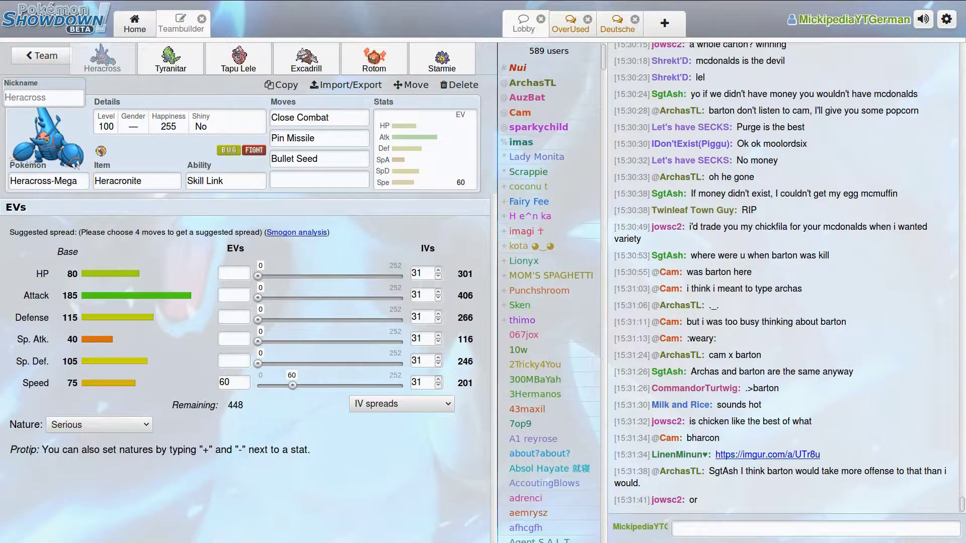
In the Untitled 239 team, give Exploud 252 Speed EVs and a Jolly nature (+Spe, -SpA).
left_click(41, 55)
left_click(37, 57)
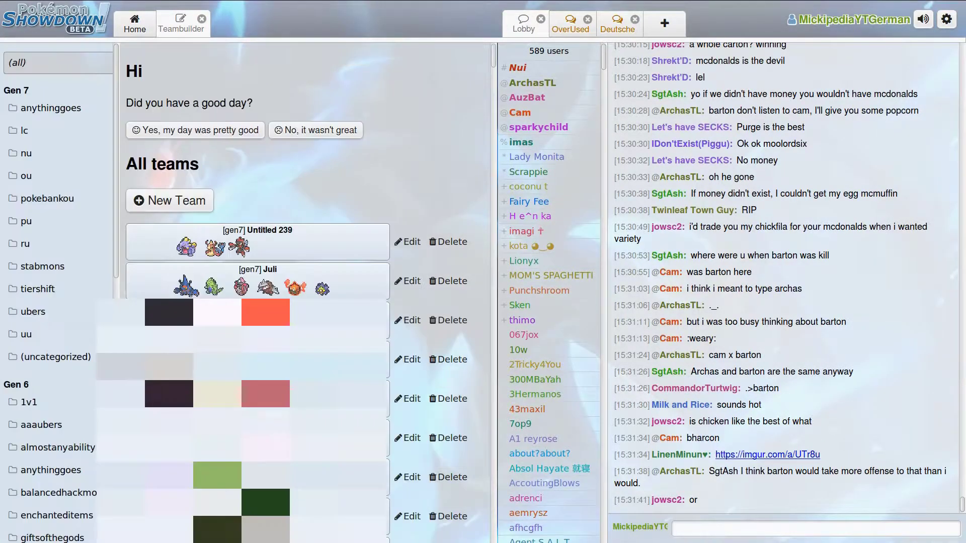
left_click(257, 242)
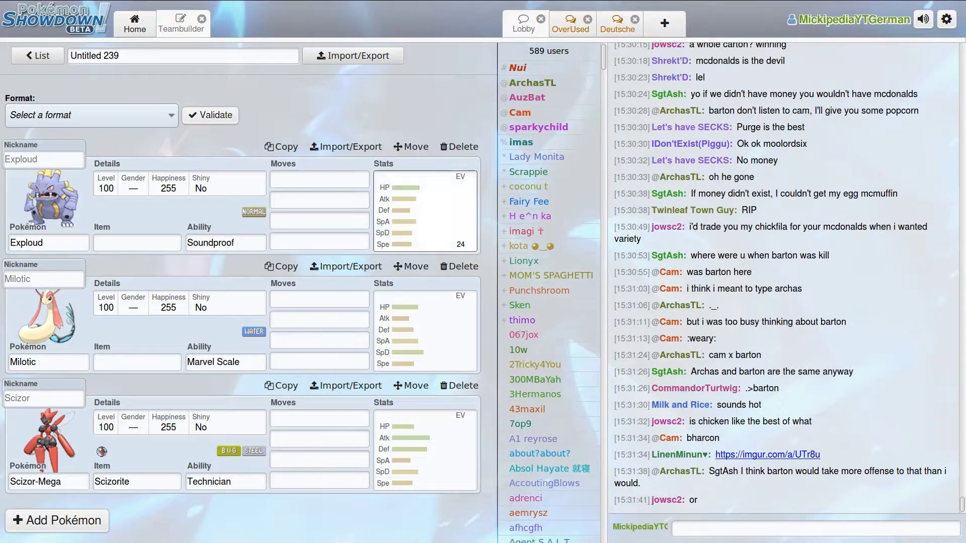
left_click(425, 211)
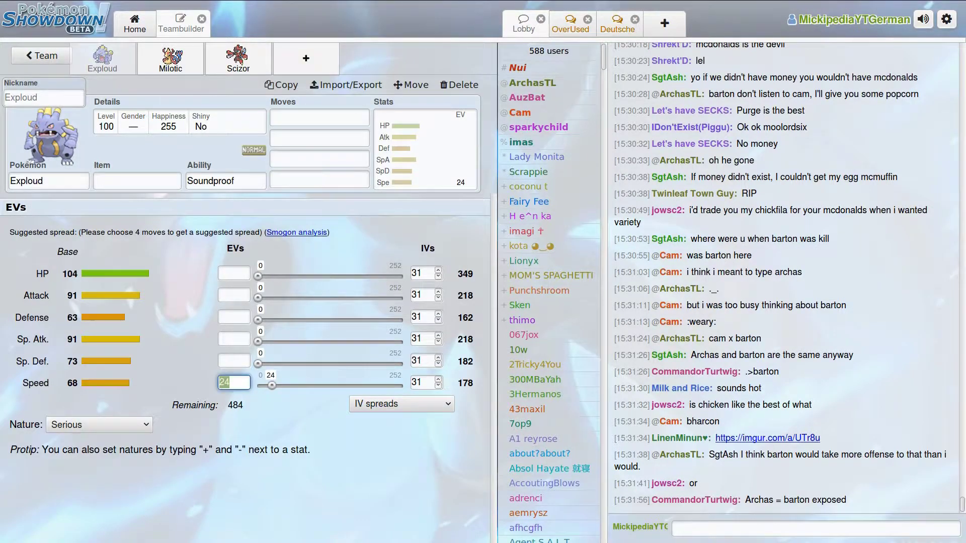
type("252")
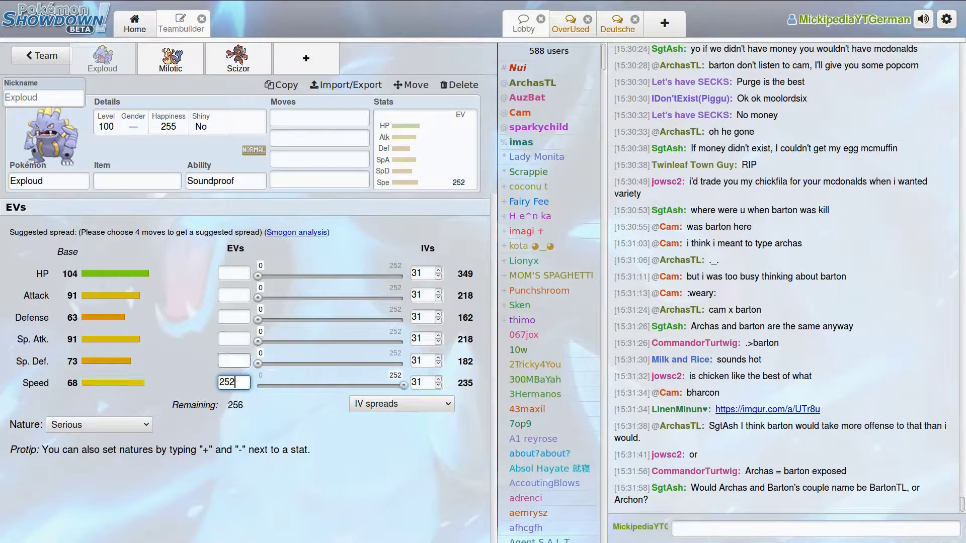
left_click(233, 338)
type("-")
left_click(238, 382)
type("+")
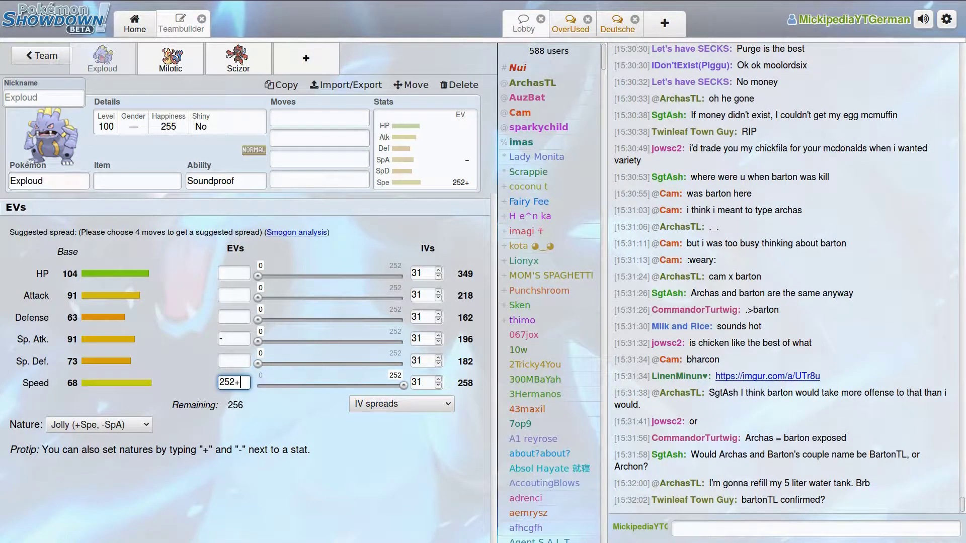
Return to Heracross-Mega in the Juli team and try 140 Speed EVs.
left_click(41, 55)
left_click(37, 57)
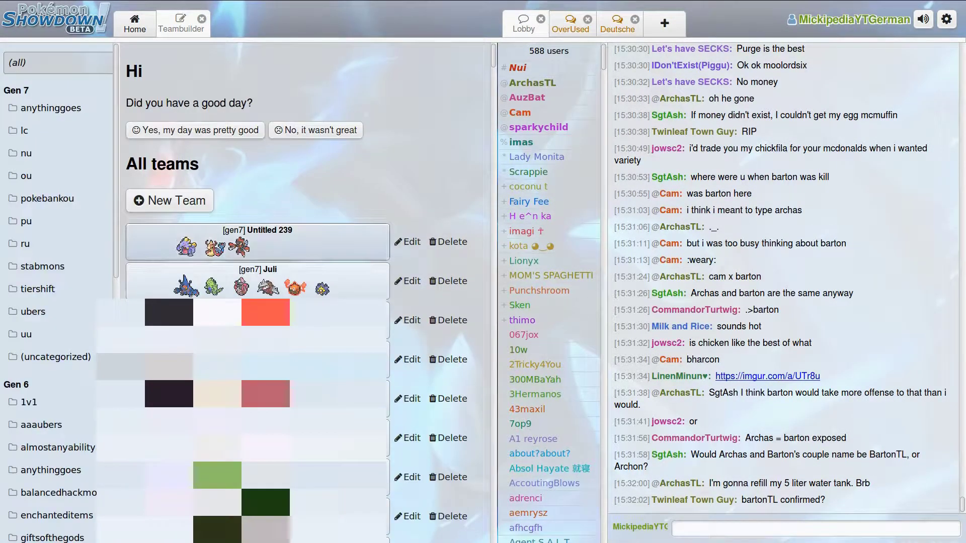
left_click(257, 282)
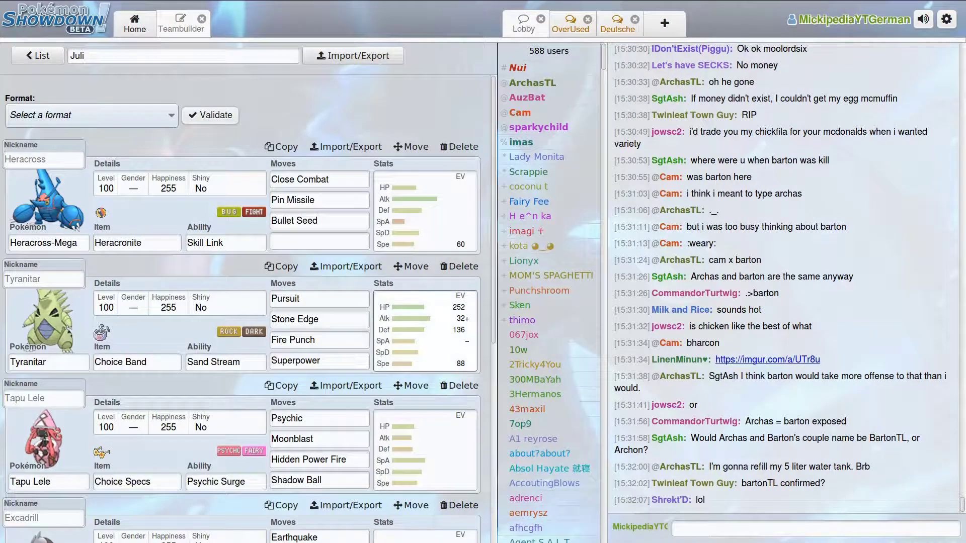
left_click(424, 212)
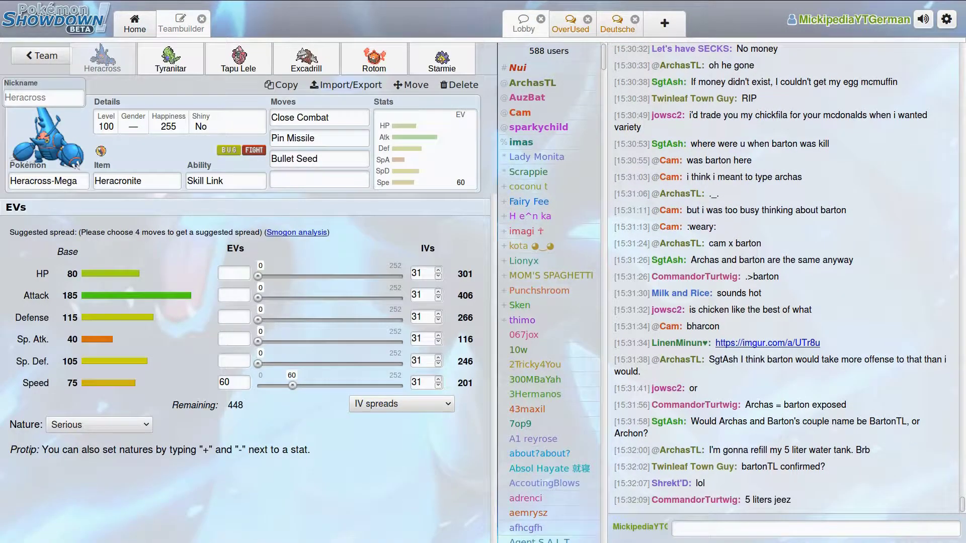
left_click_drag(292, 385, 339, 385)
Compare Exploud's Speed stat in the Untitled 239 team with Rotom-Heat's in the Juli team.
left_click(38, 55)
left_click(37, 56)
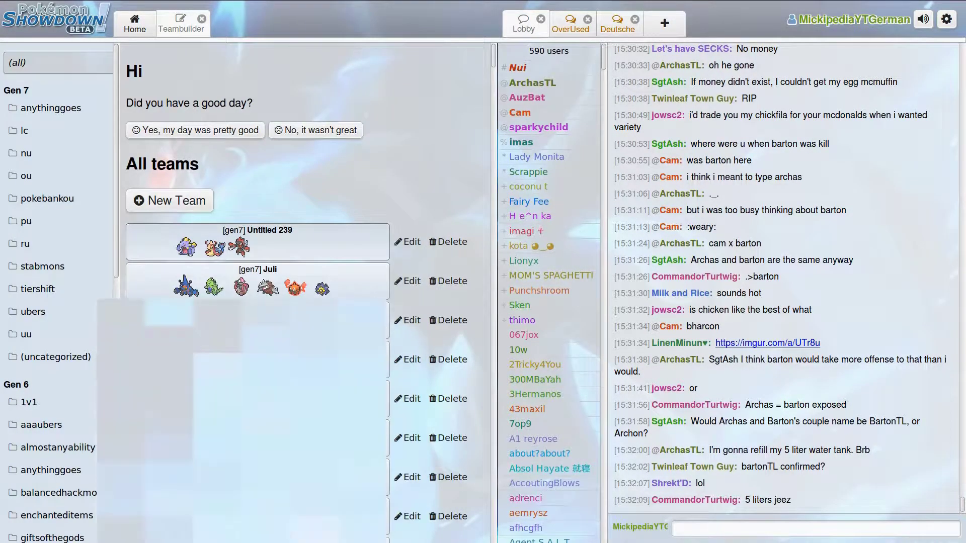
left_click(257, 242)
left_click(425, 211)
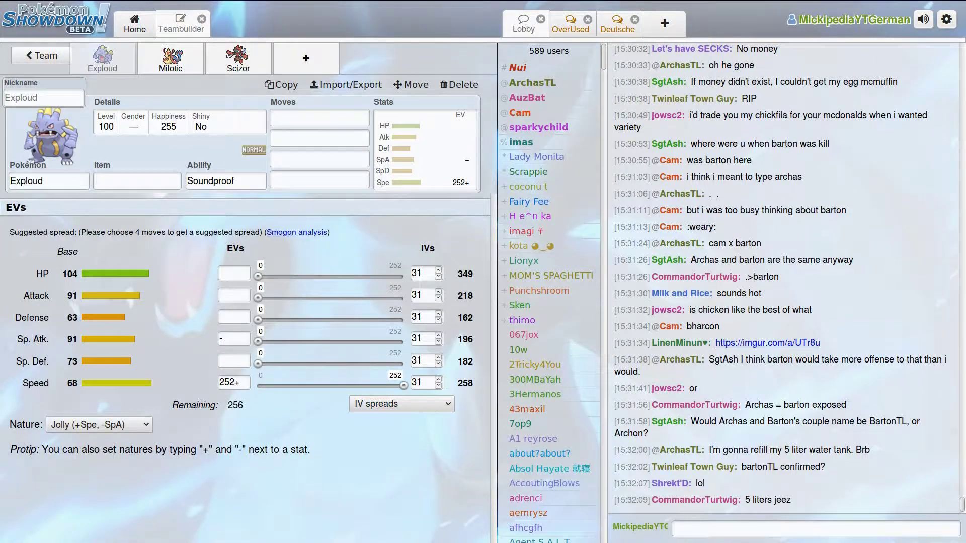
left_click(41, 55)
left_click(42, 55)
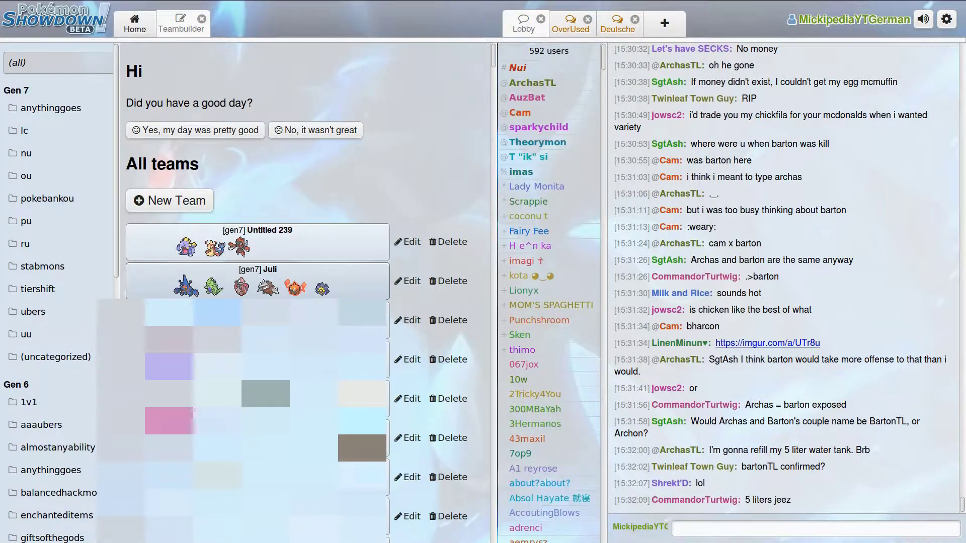
left_click(257, 281)
scroll(425, 362, "down", 5)
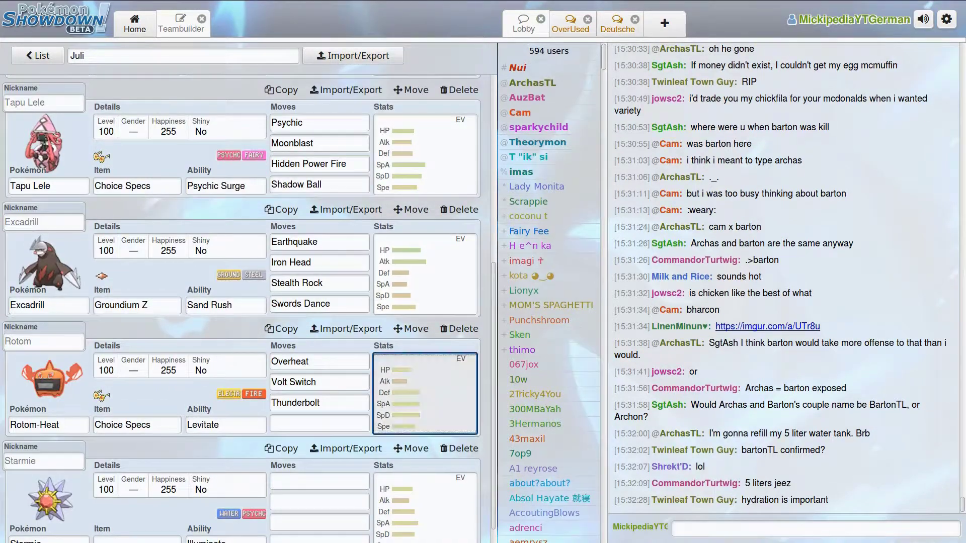
left_click(425, 392)
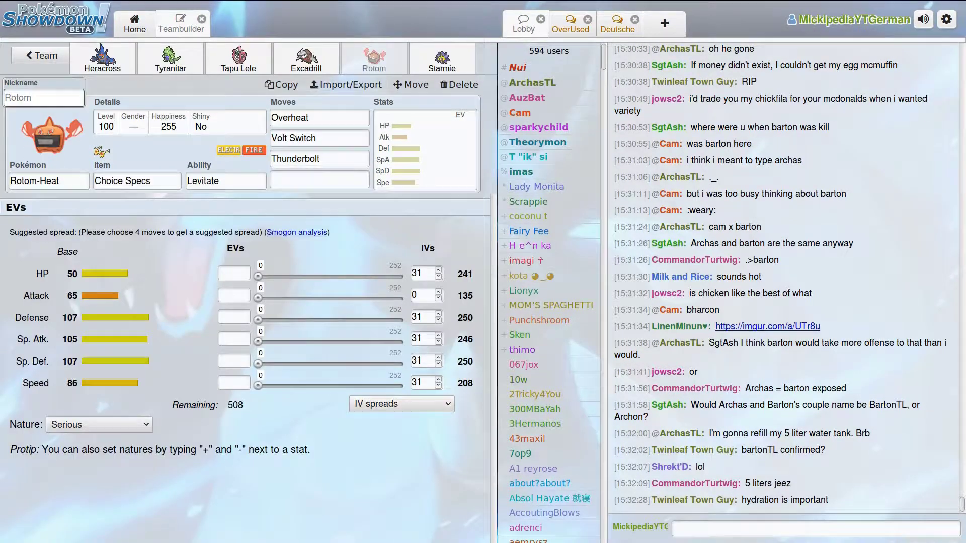
Reopen Exploud's EVs in the Untitled 239 team and recheck its Speed stat.
left_click(40, 55)
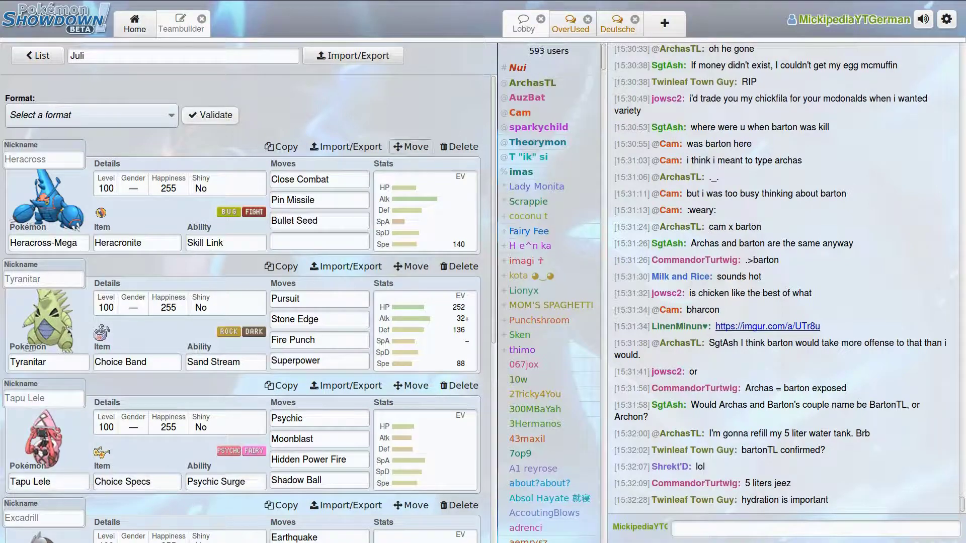
left_click(40, 56)
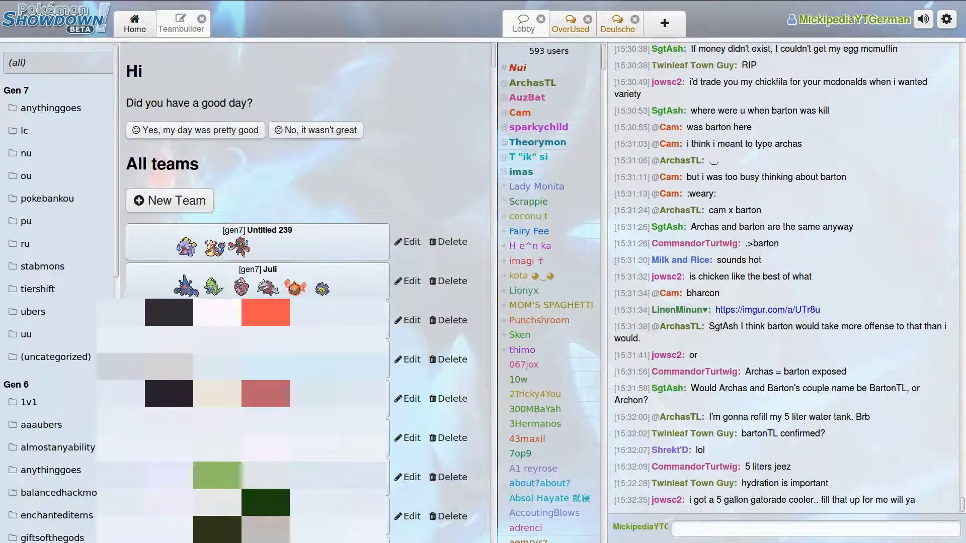
left_click(312, 241)
left_click(413, 216)
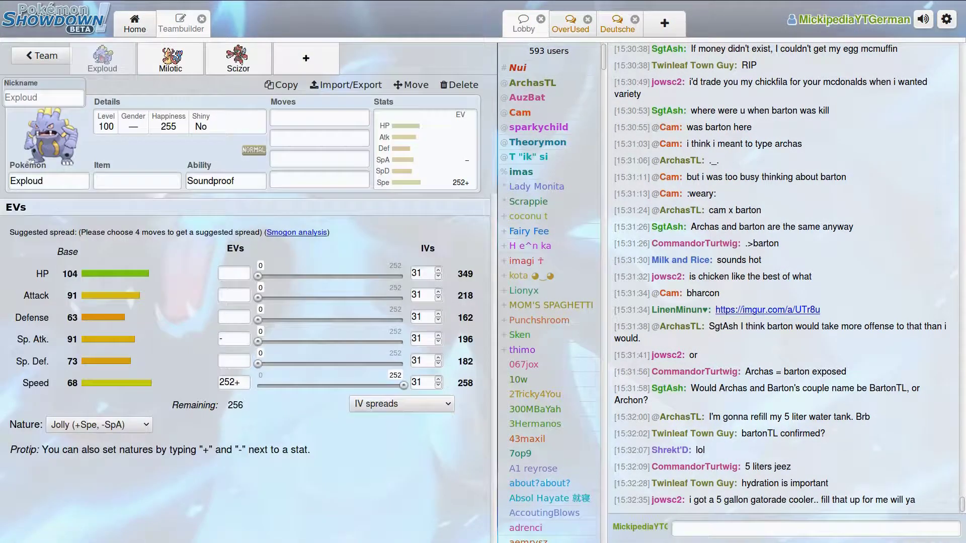
Give Heracross-Mega in the Juli team a Jolly nature (+Spe, -SpA).
left_click(41, 55)
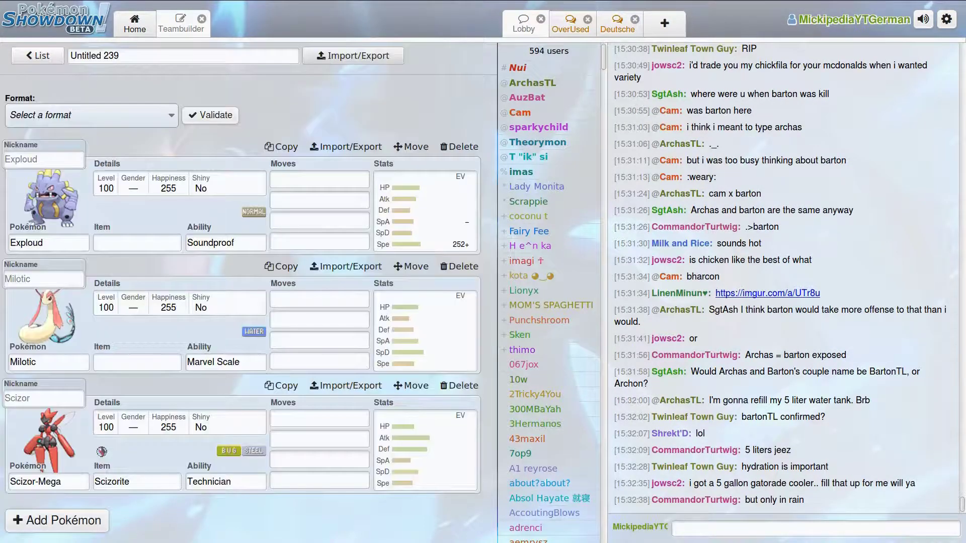
left_click(37, 49)
left_click(257, 280)
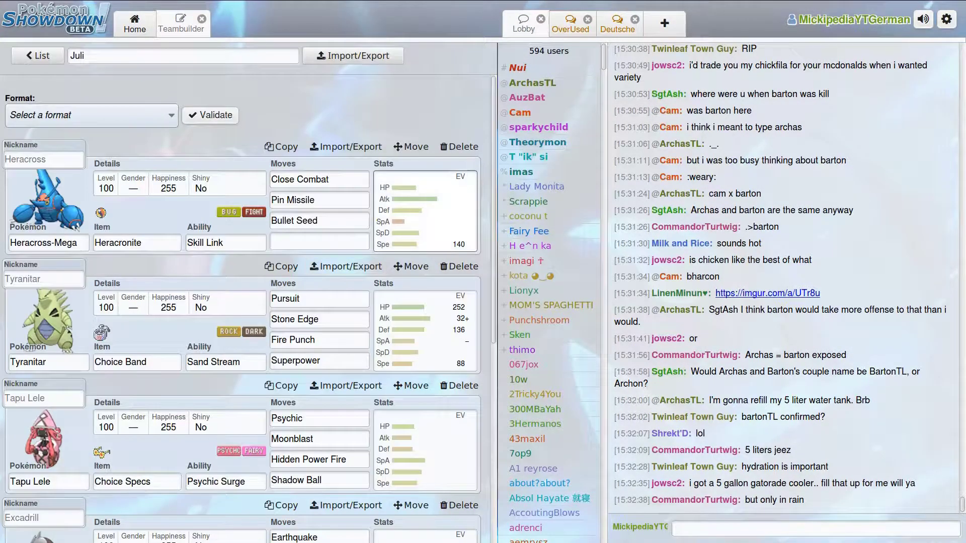
left_click(425, 211)
left_click(233, 339)
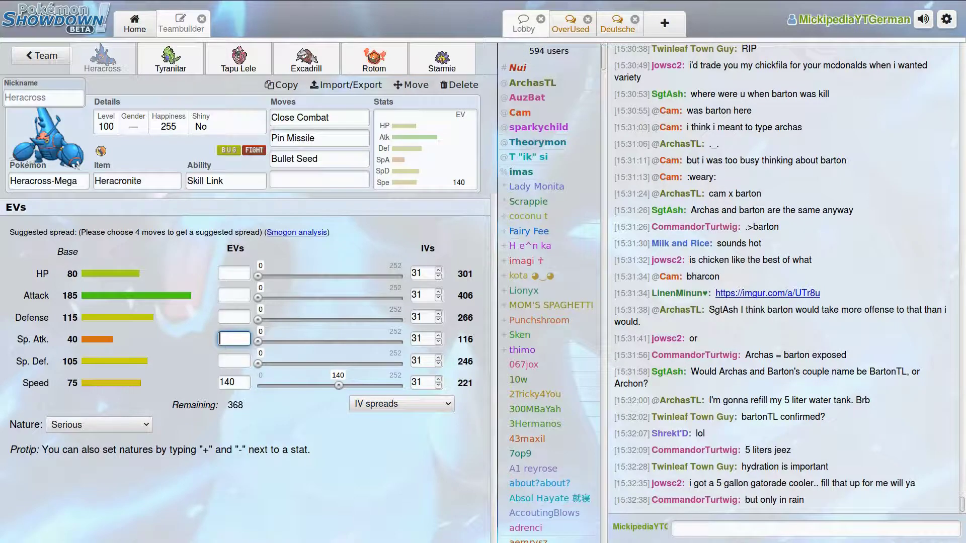
type("-")
left_click(240, 382)
type("+")
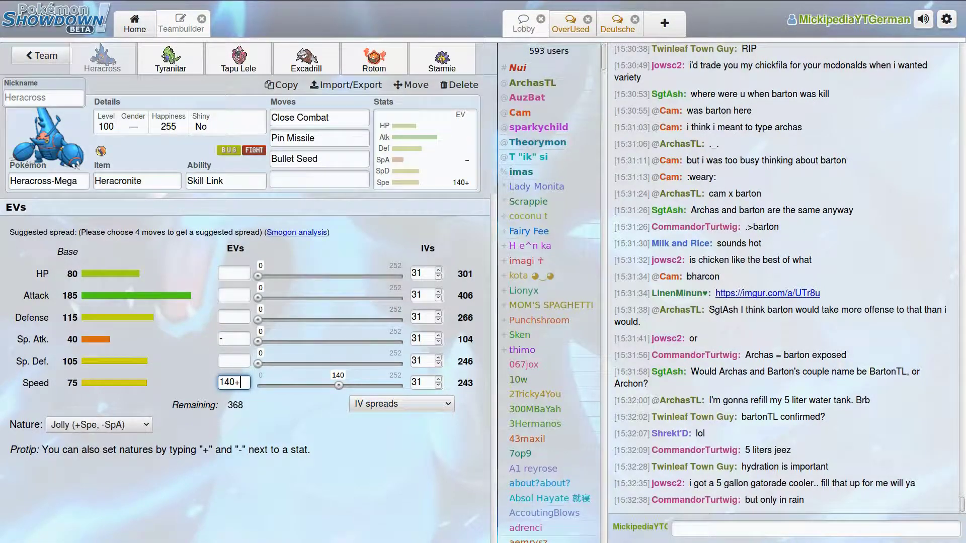
Distribute Heracross-Mega's EVs as 200 Speed, 252 Attack and 56 HP.
left_click_drag(338, 385, 372, 386)
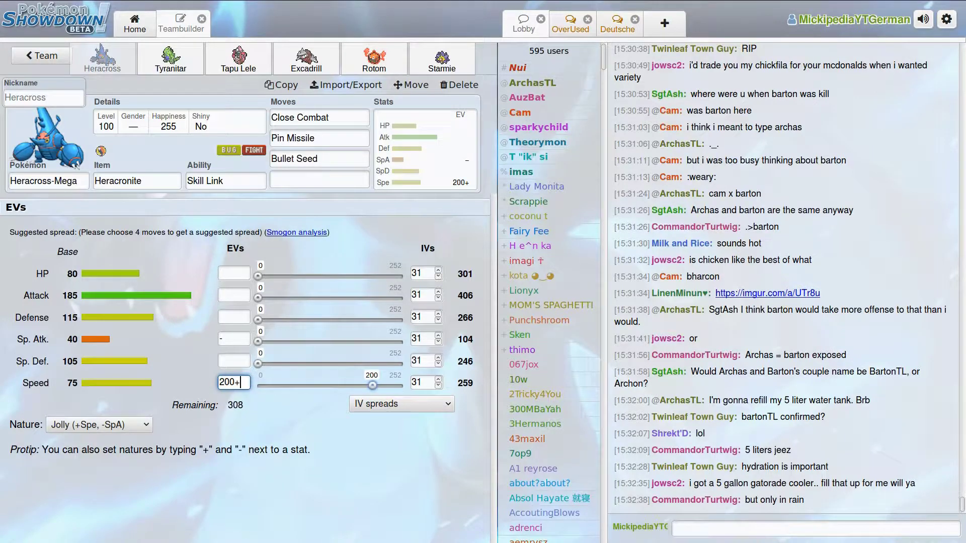
left_click_drag(258, 297, 403, 298)
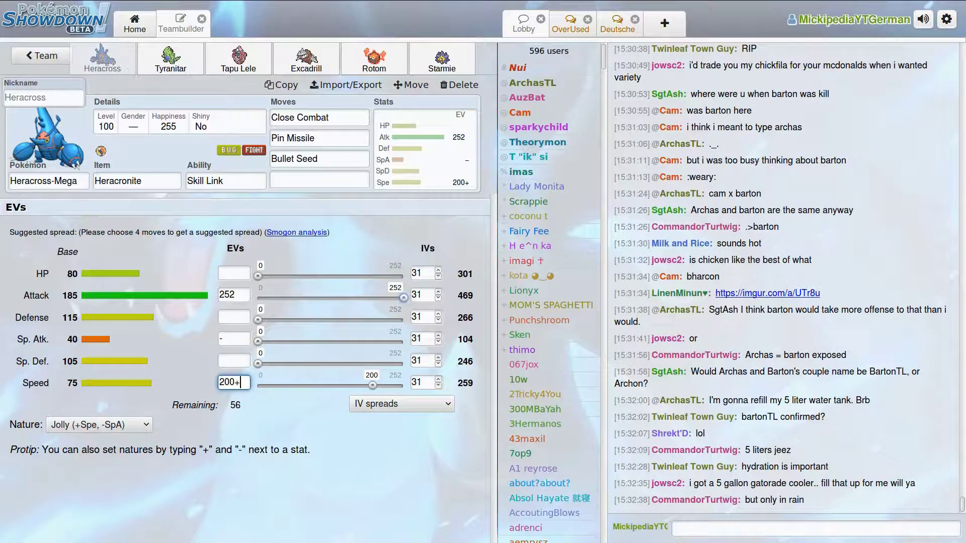
left_click_drag(258, 277, 289, 276)
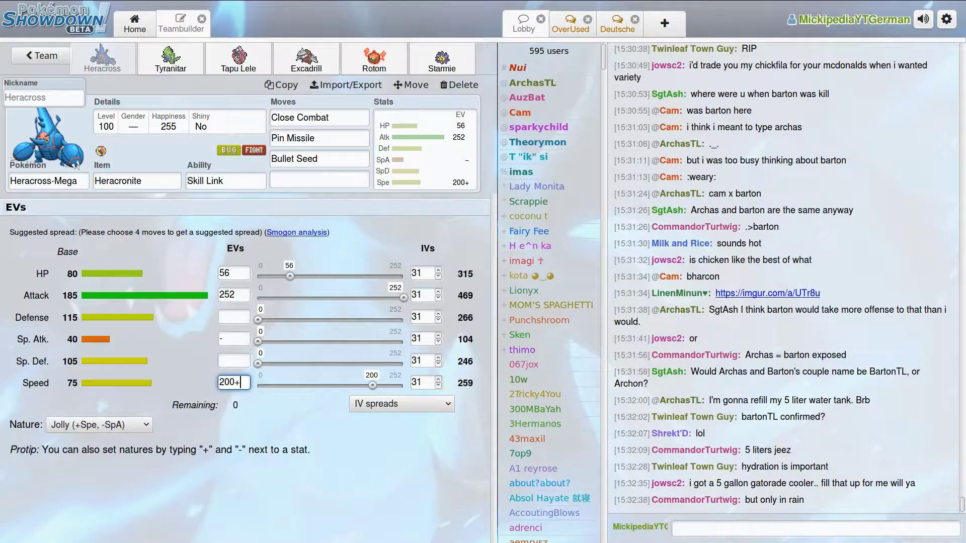
Switch to the Juli roster spreadsheet and view it in full screen to review the opposing Pokémon.
mouse_move(164, 1)
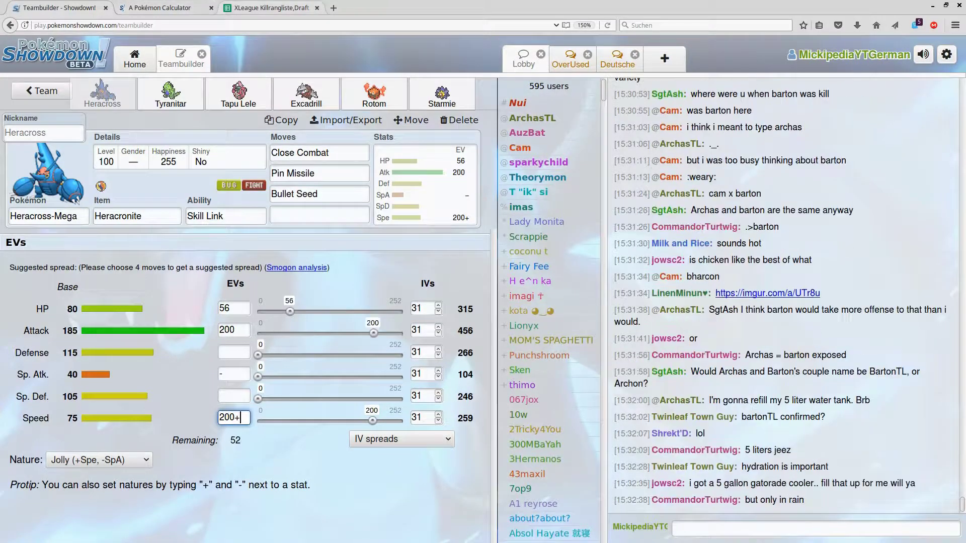
left_click(271, 8)
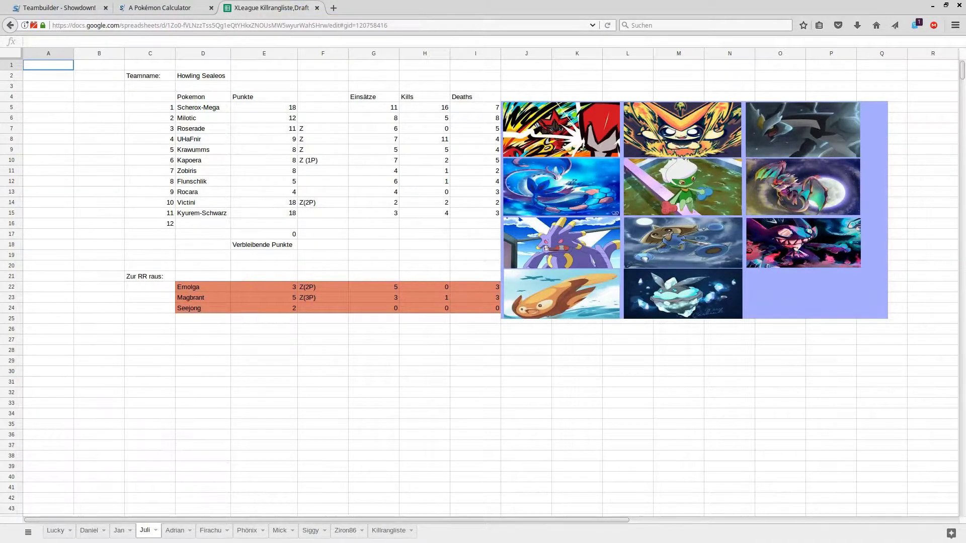
key("F11")
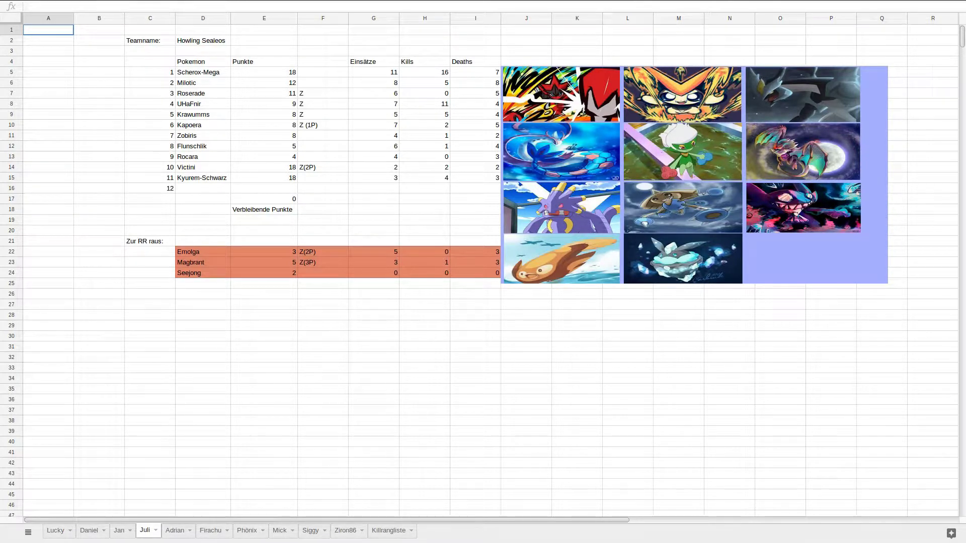
Leave the full-screen roster view and calculate 328/1,5 with Google in a new browser tab.
key("F11")
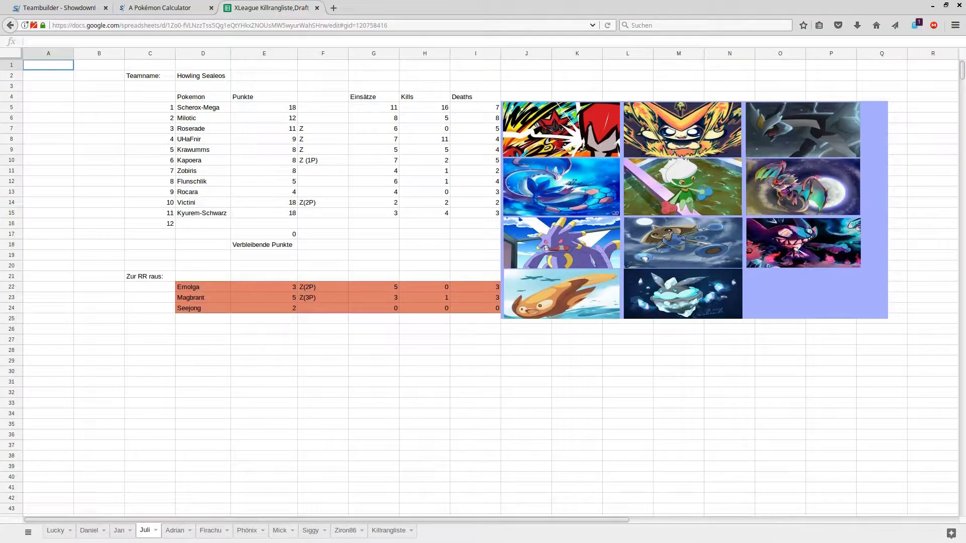
key("ctrl+t")
left_click(327, 172)
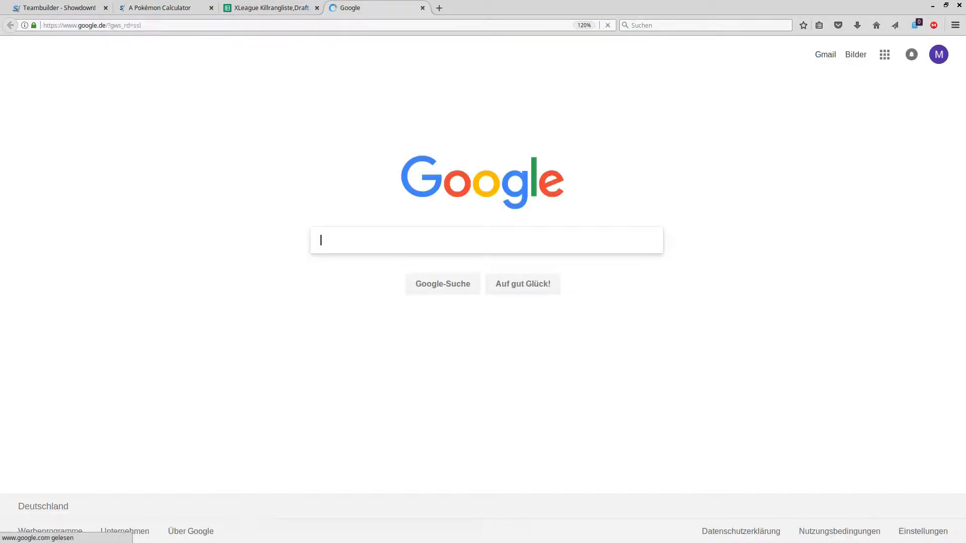
type("32")
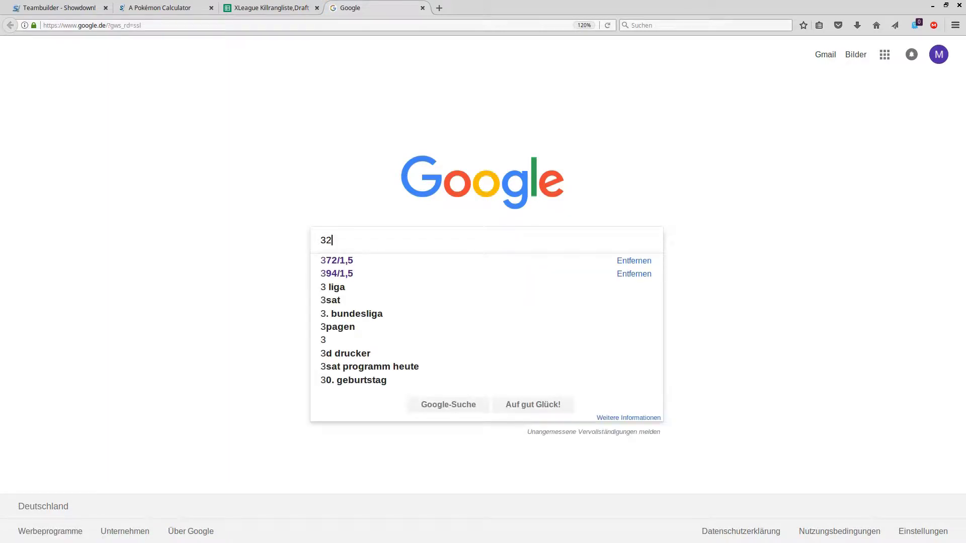
type("8/")
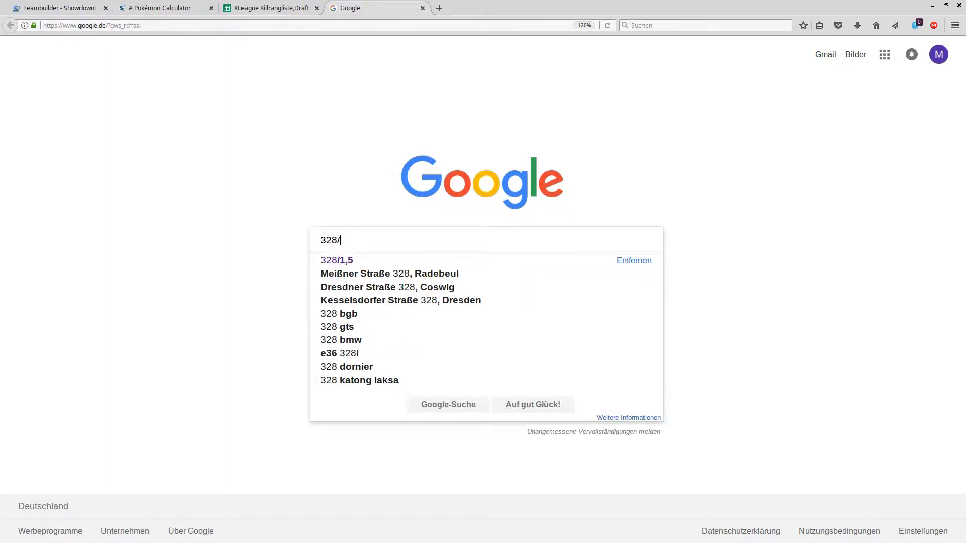
type("1,5")
key("Return")
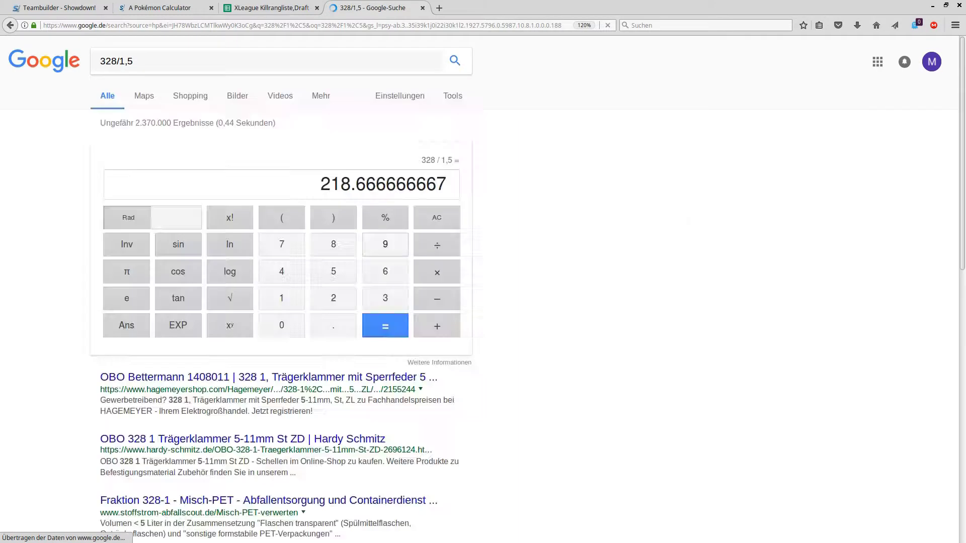
Return to Heracross-Mega in the Showdown teambuilder, recheck the Juli roster spreadsheet and bring the teambuilder back in full screen.
left_click(162, 8)
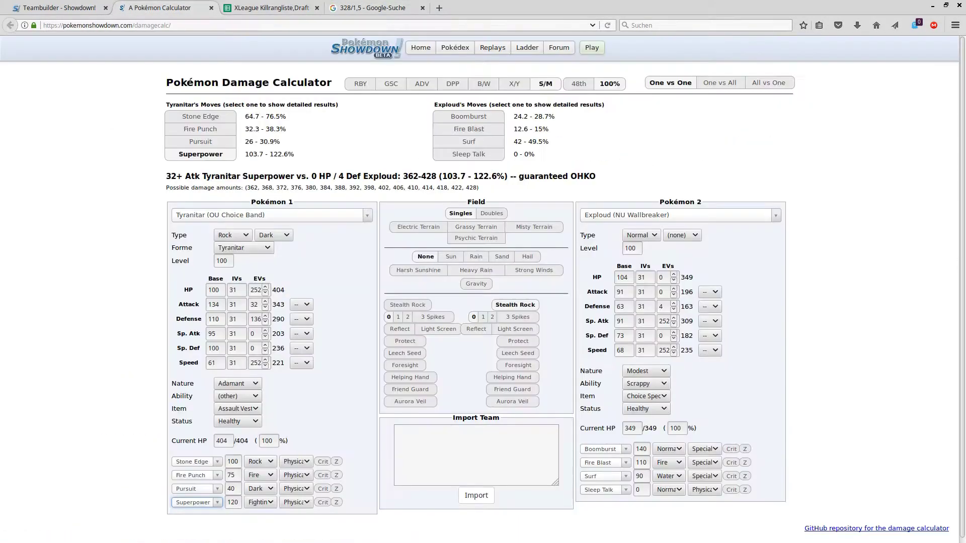
left_click(59, 8)
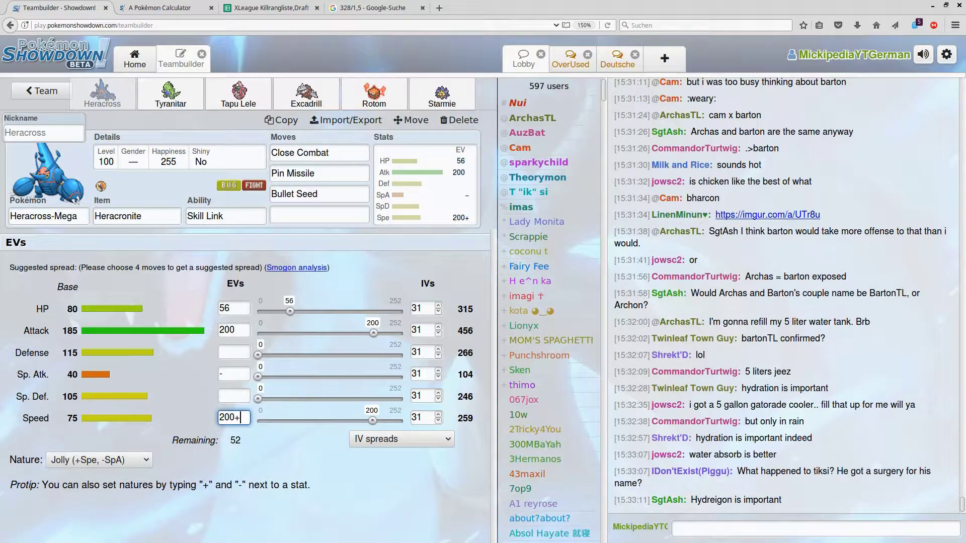
key("F11")
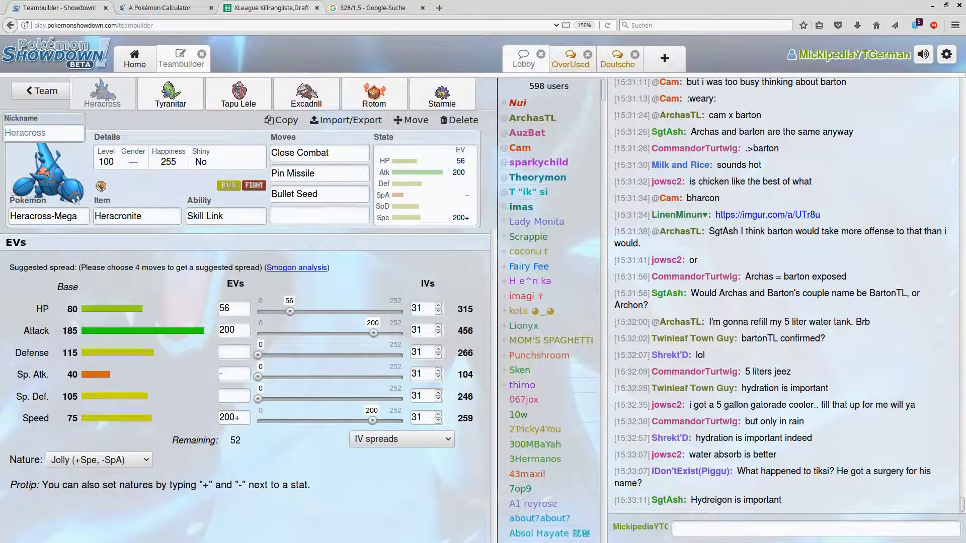
left_click(272, 7)
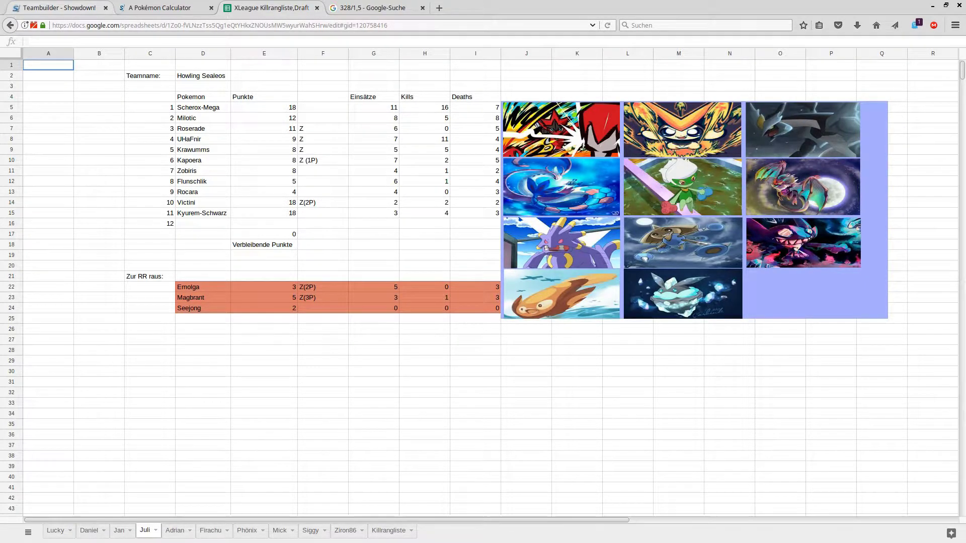
key("ctrl+1")
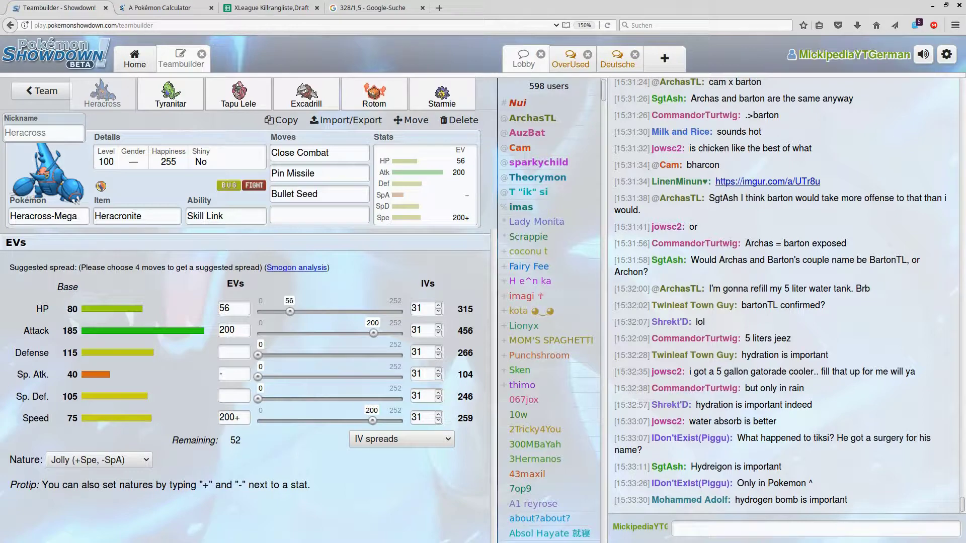
key("F11")
Open Heracross-Mega's empty fourth move slot, search its moves for "sd" and clear the search.
left_click(319, 179)
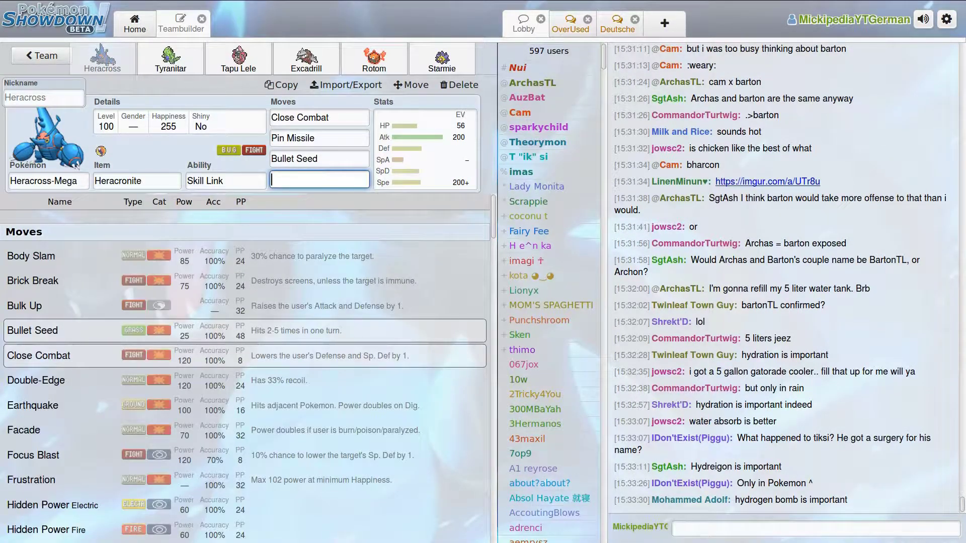
type("sd")
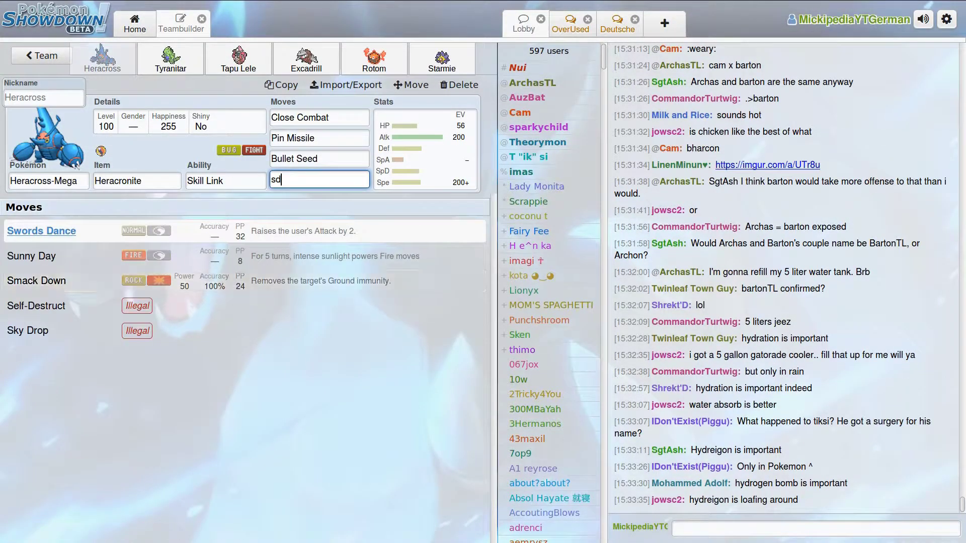
key("BackSpace")
key("BackSpace")
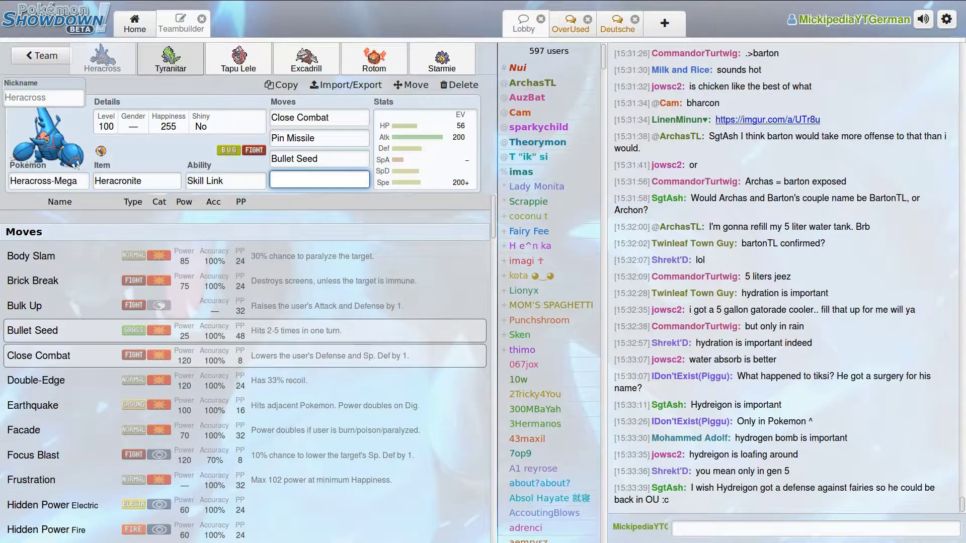
Check the opposing Pokémon in the Juli roster spreadsheet once more and return to the full-screen teambuilder.
key("F11")
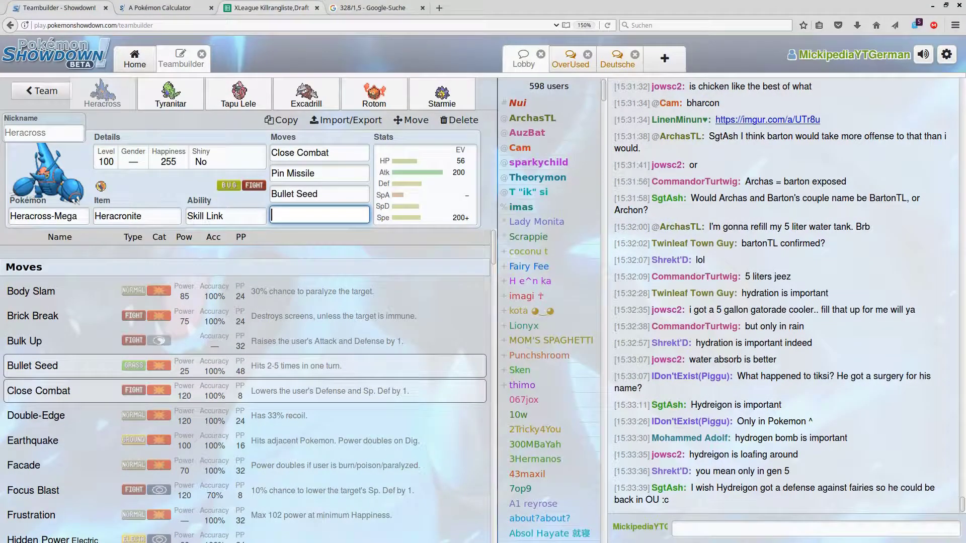
left_click(271, 7)
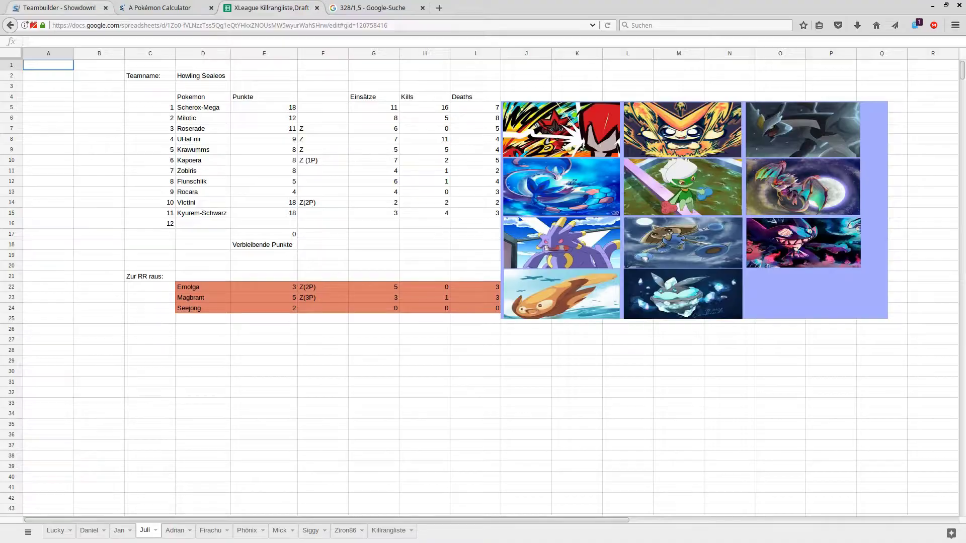
left_click(60, 7)
key("F11")
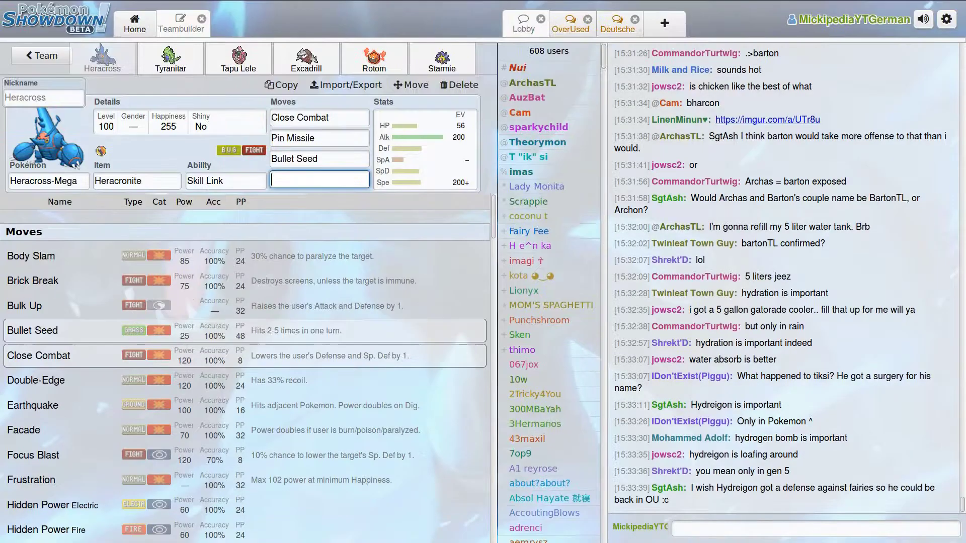
Look through Heracross-Mega's whole move list, including the usually useless moves, for a suitable fourth move.
scroll(246, 368, "down", 10)
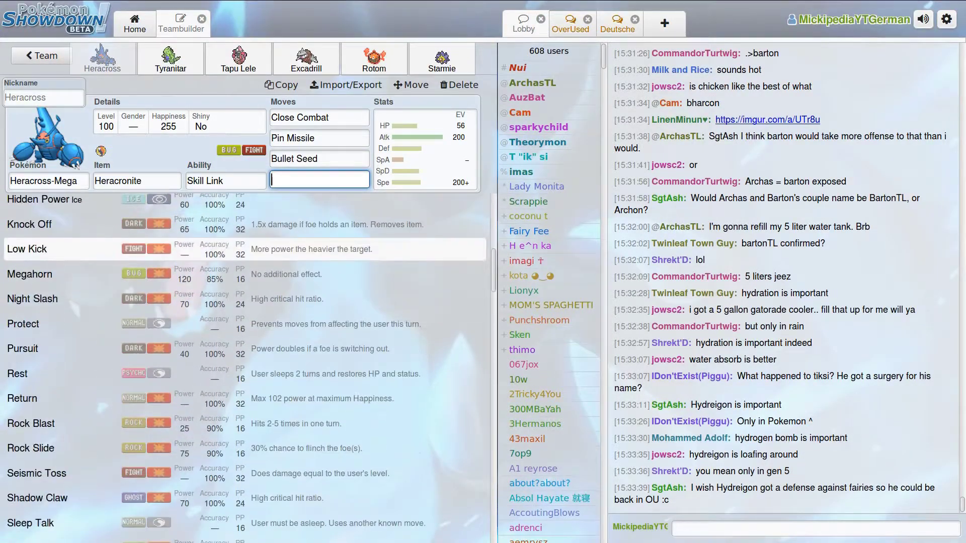
scroll(246, 302, "down", 5)
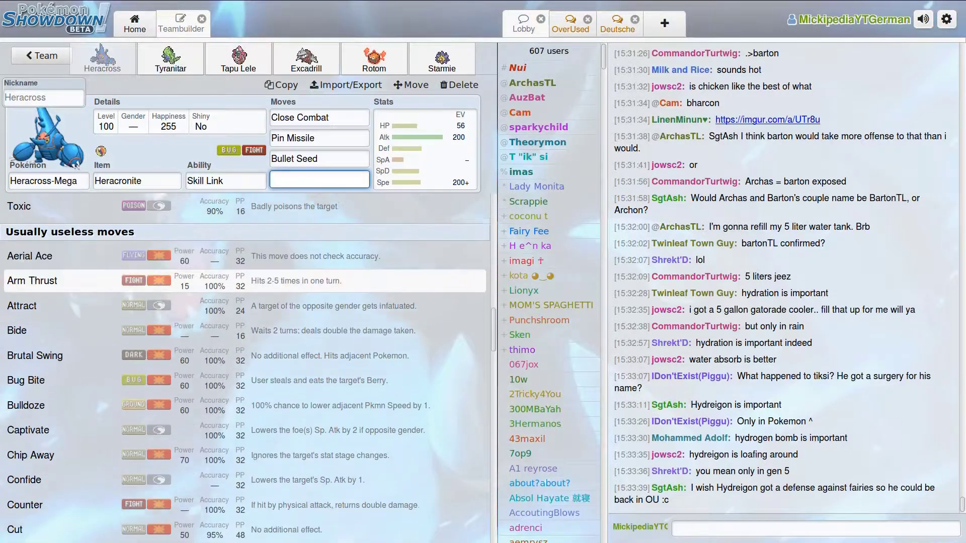
scroll(247, 301, "down", 4)
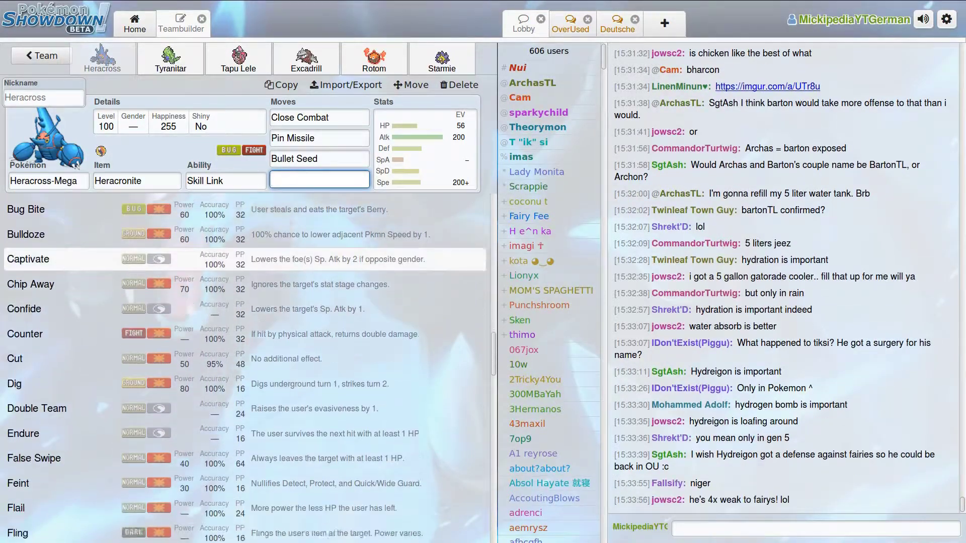
scroll(246, 302, "down", 2)
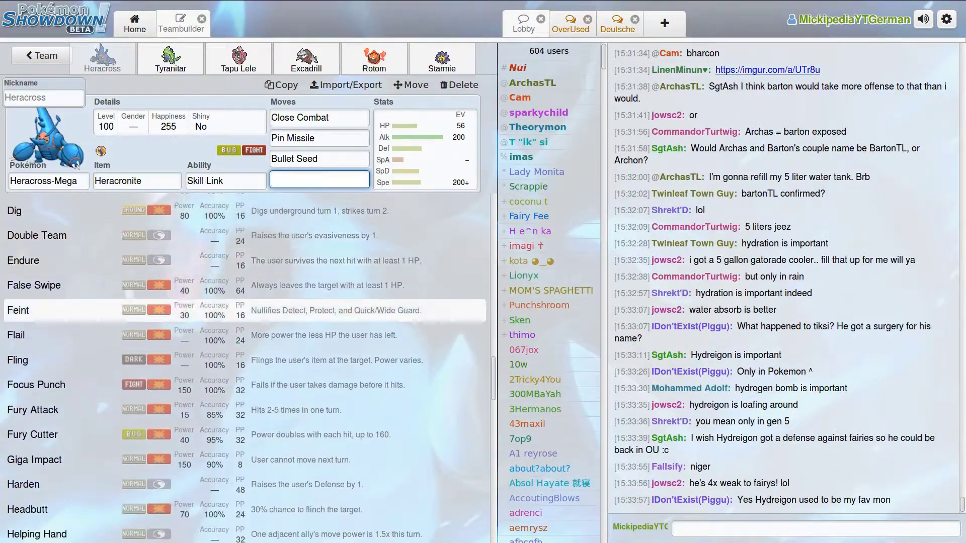
scroll(246, 302, "up", 3)
scroll(245, 368, "up", 5)
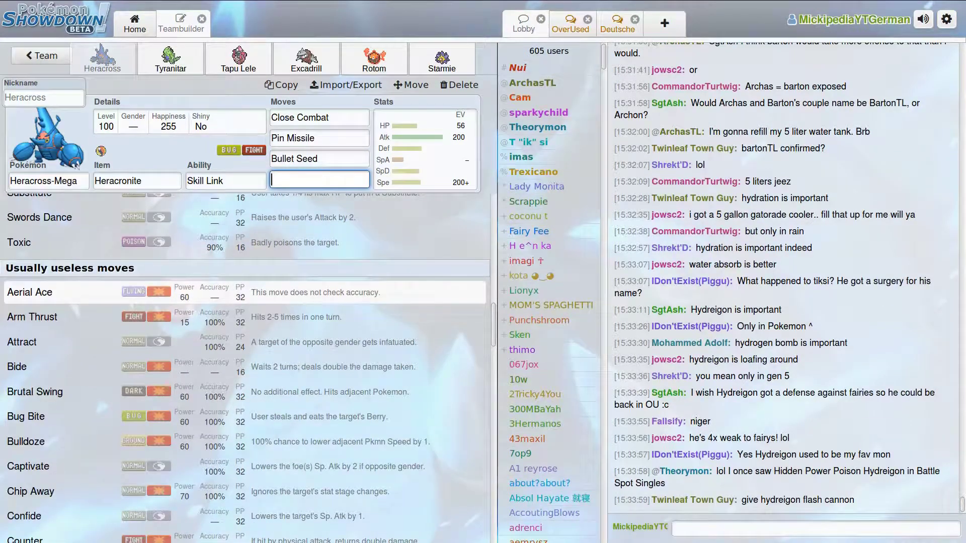
scroll(247, 319, "down", 3)
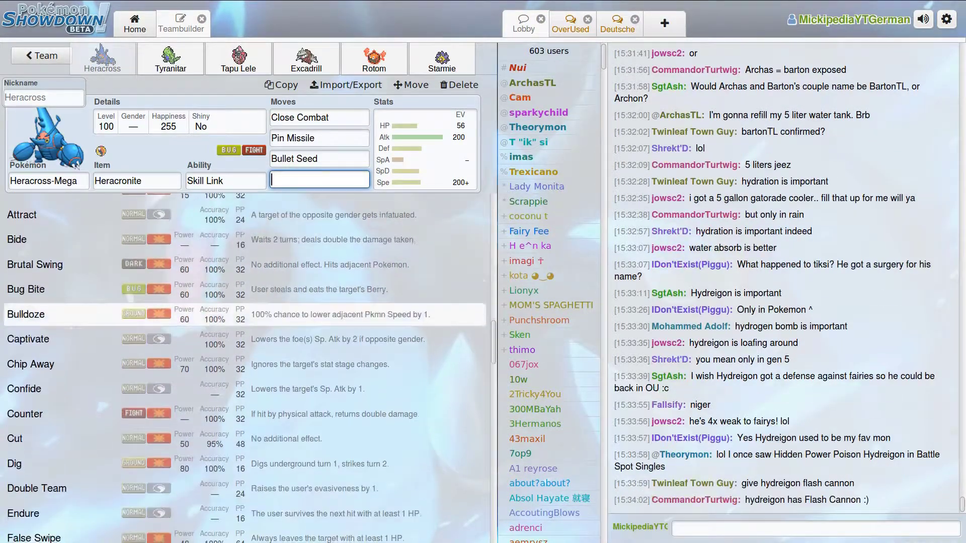
scroll(247, 302, "down", 4)
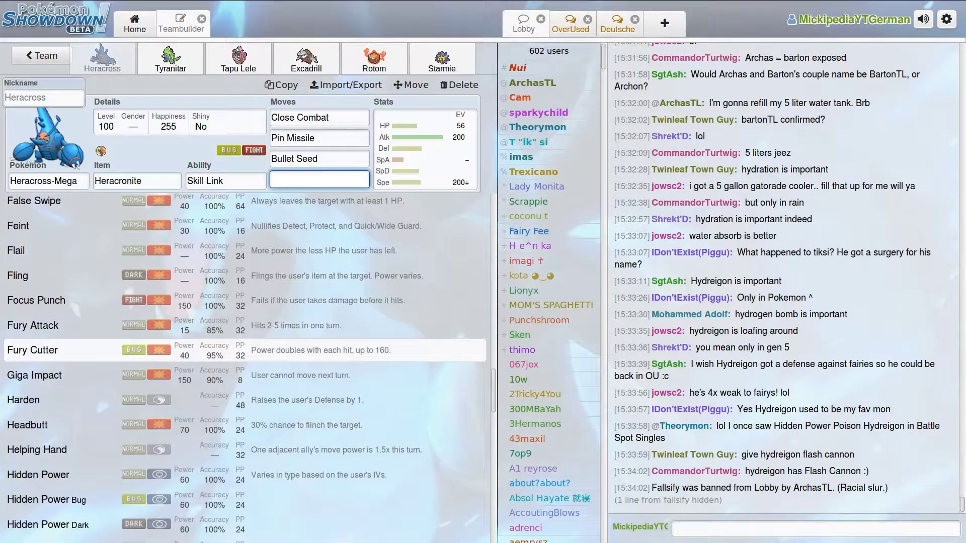
scroll(246, 332, "down", 4)
scroll(247, 315, "down", 5)
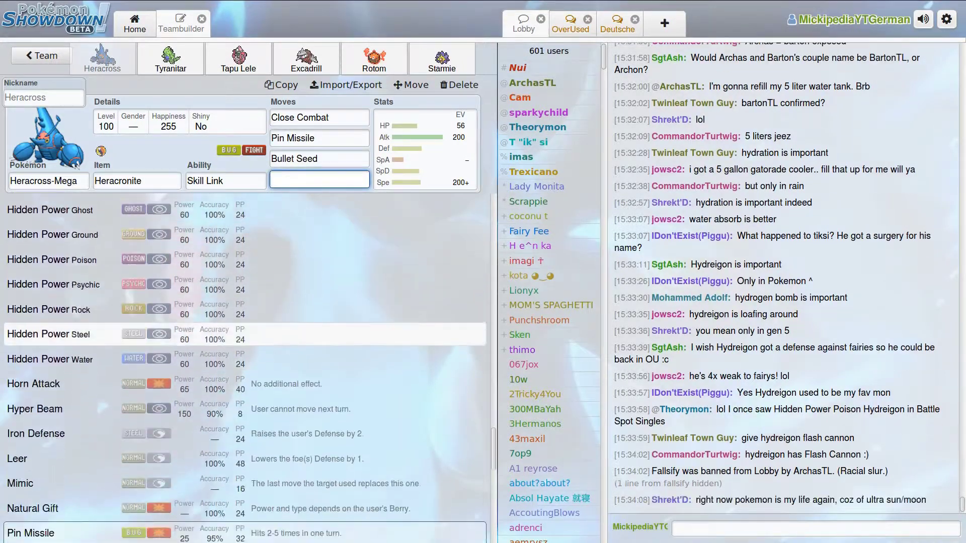
scroll(246, 322, "down", 3)
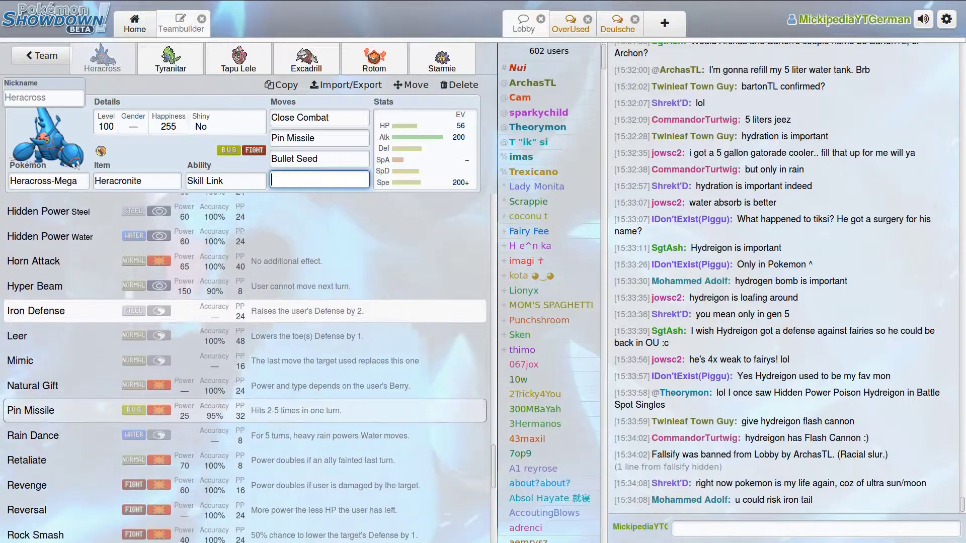
scroll(247, 326, "down", 2)
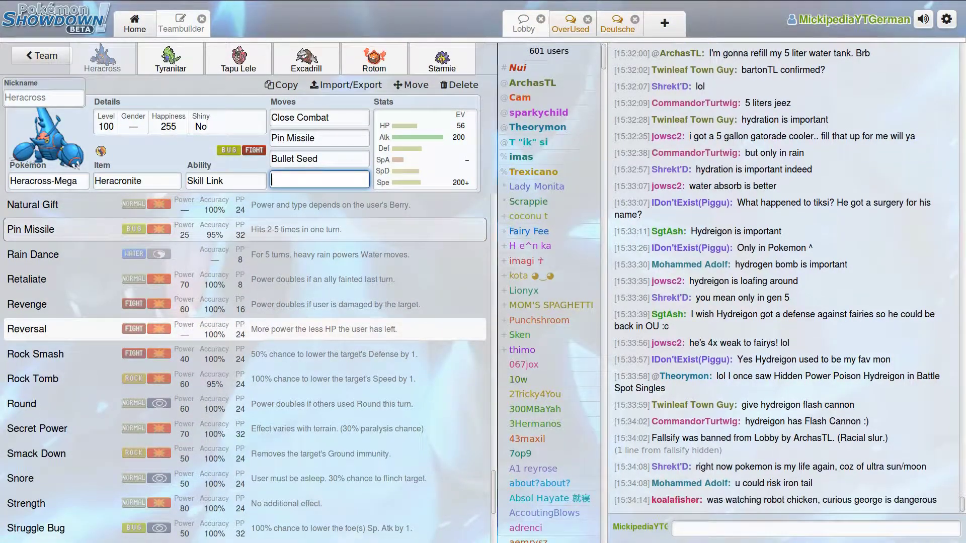
scroll(247, 332, "down", 1)
scroll(247, 332, "down", 3)
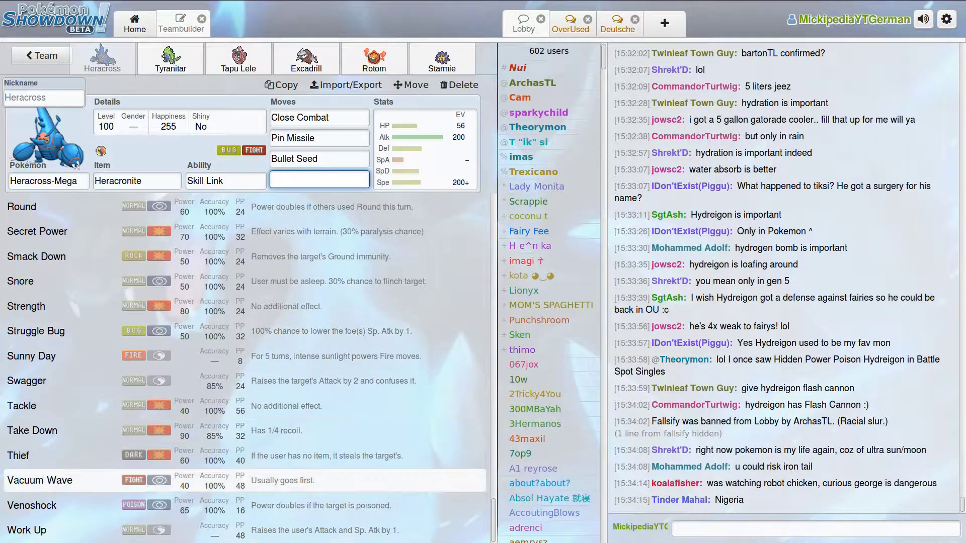
scroll(247, 530, "up", 2)
scroll(246, 531, "up", 6)
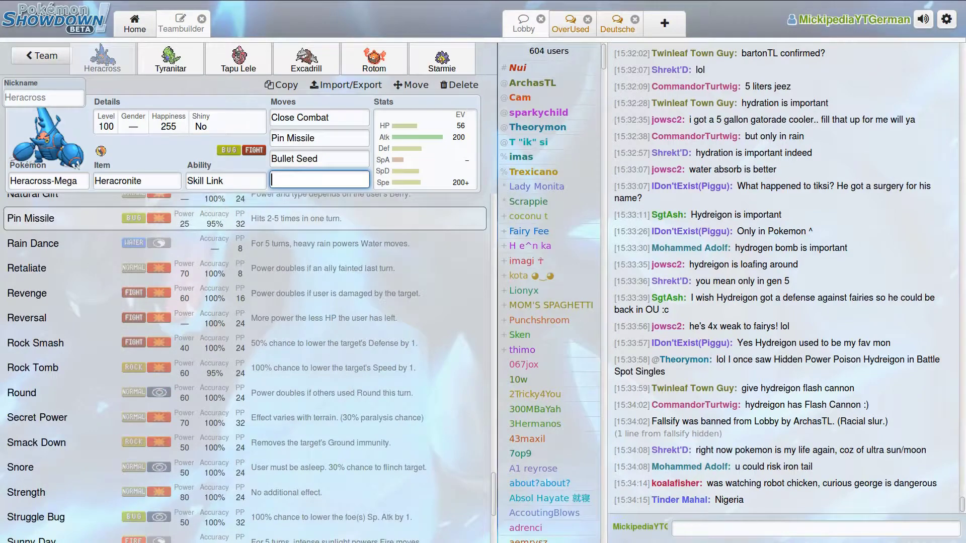
scroll(246, 405, "up", 6)
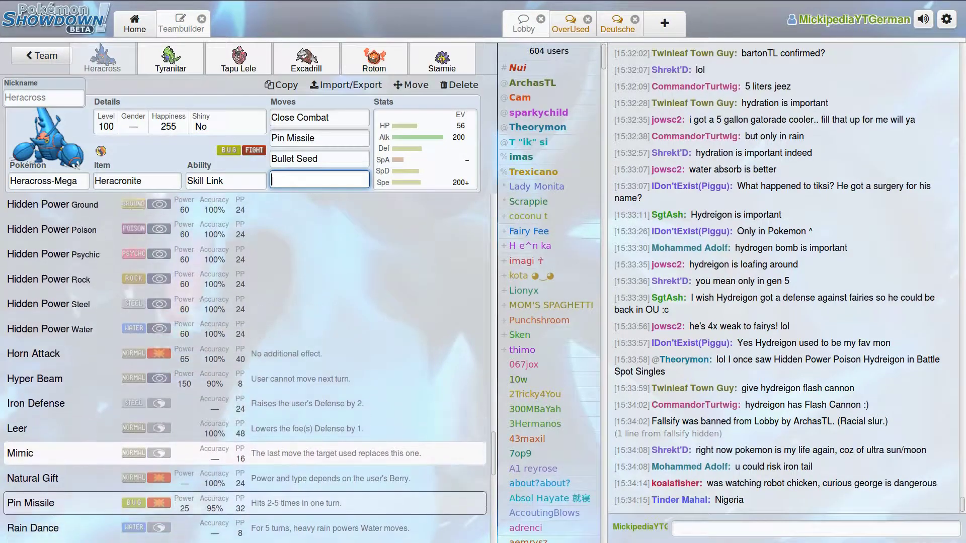
scroll(246, 483, "up", 6)
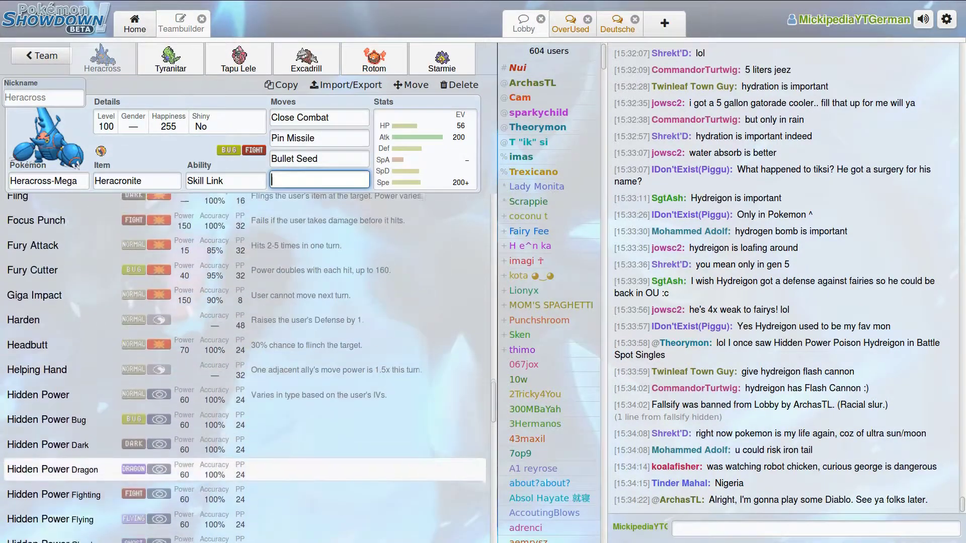
scroll(246, 453, "up", 2)
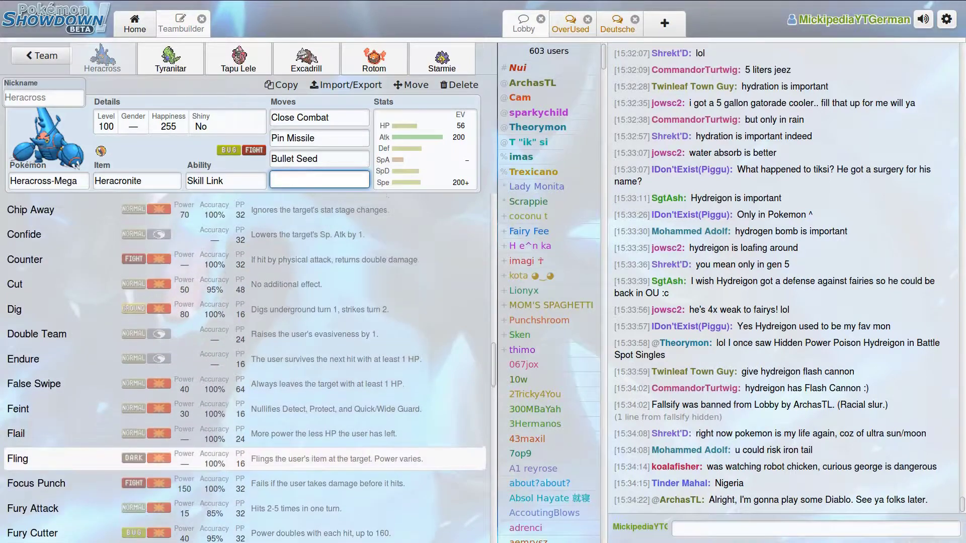
scroll(246, 453, "up", 3)
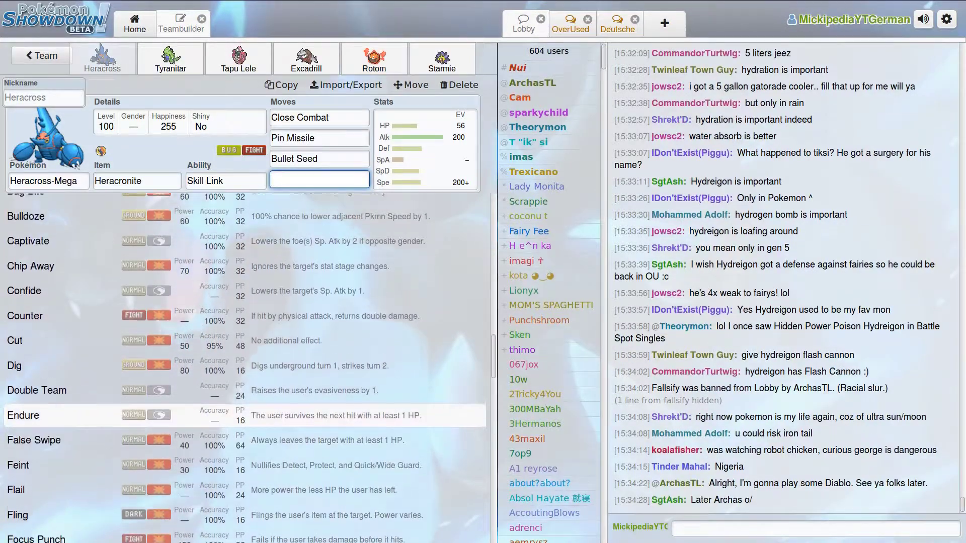
scroll(247, 453, "up", 4)
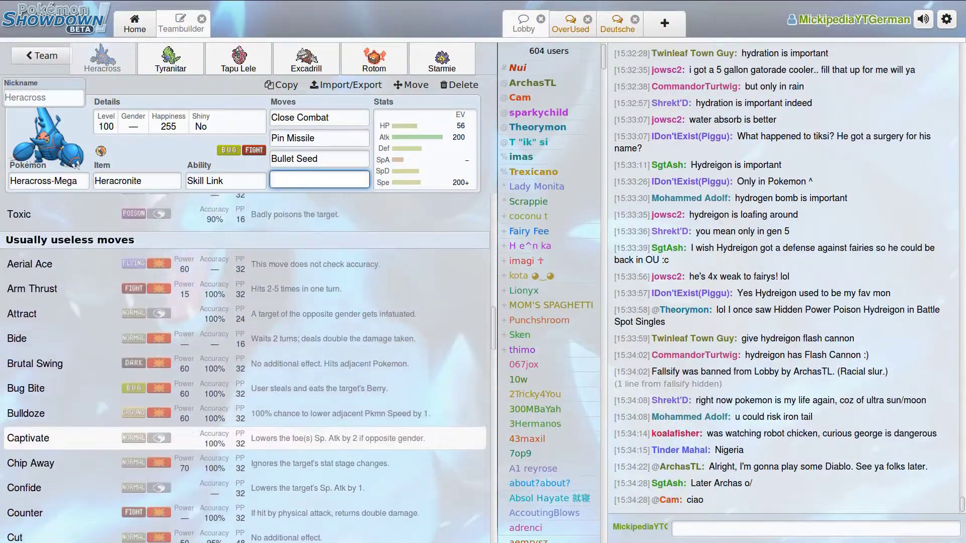
scroll(247, 428, "up", 3)
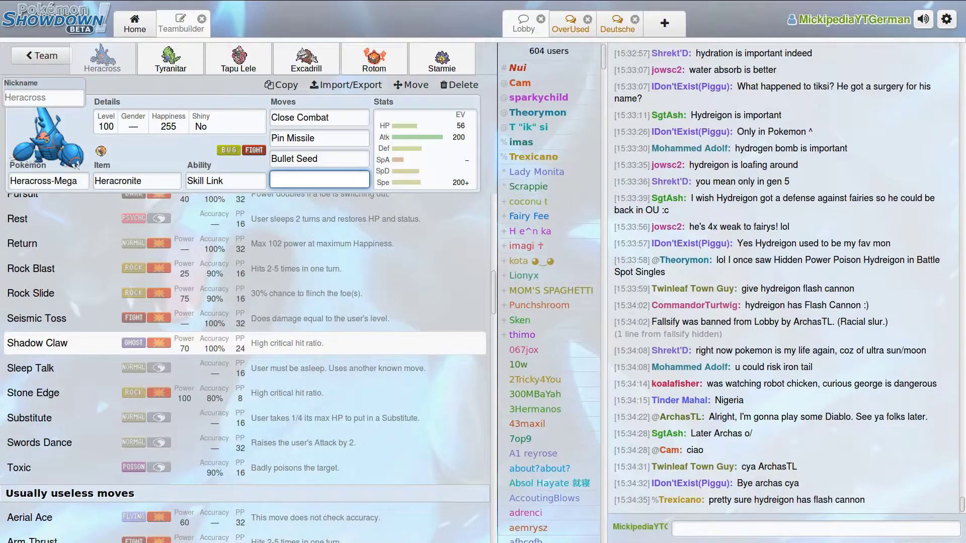
scroll(246, 312, "up", 4)
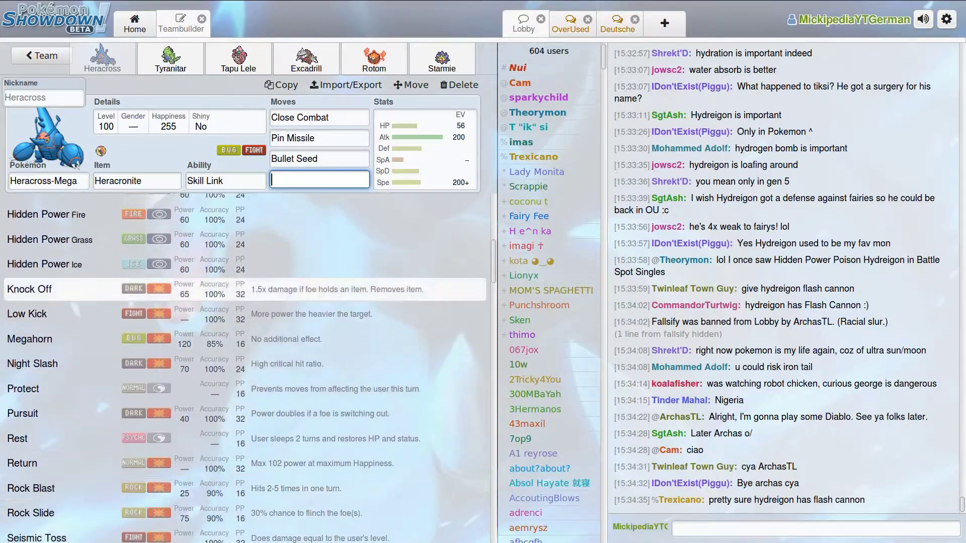
Check the opposing Pokémon in the Juli roster spreadsheet and bring up the damage calculator in full screen.
scroll(246, 312, "up", 1)
key("F11")
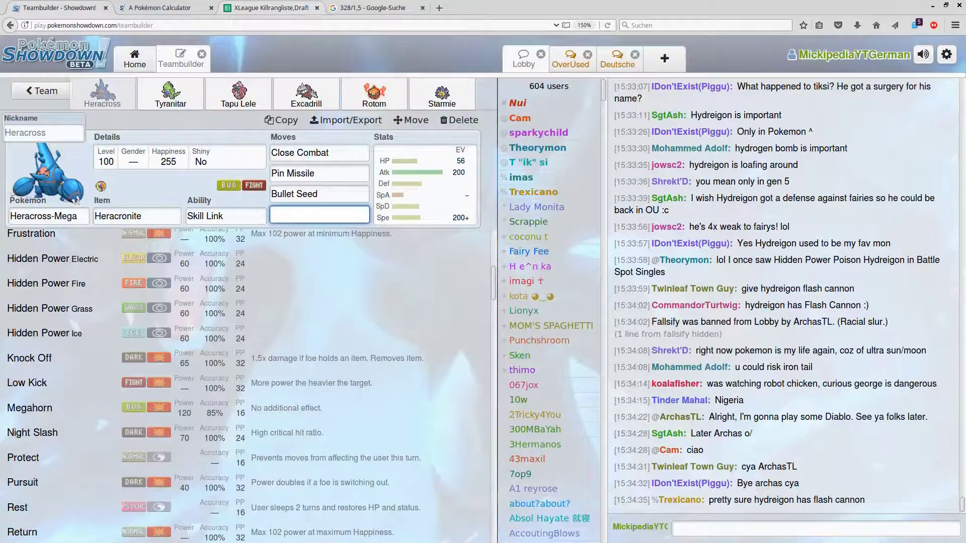
left_click(271, 8)
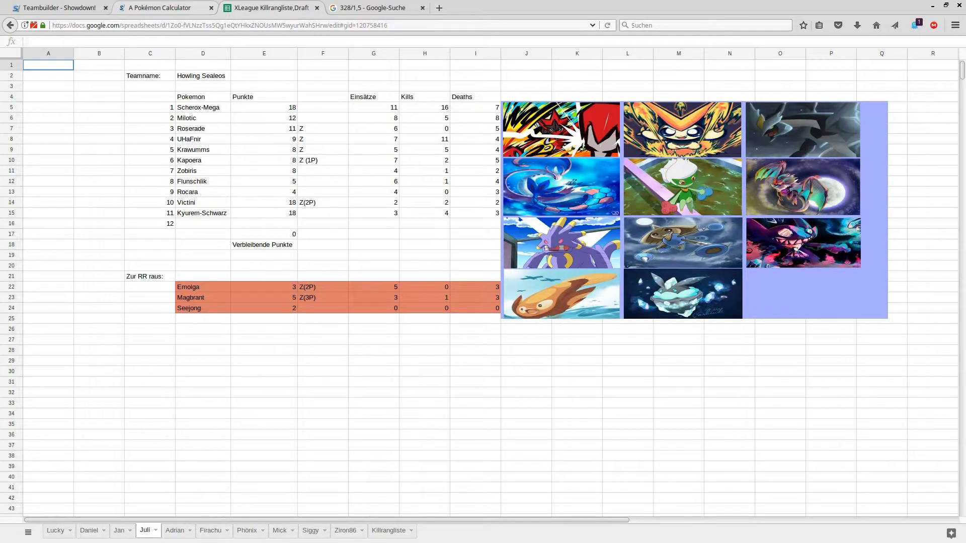
left_click(160, 7)
key("F11")
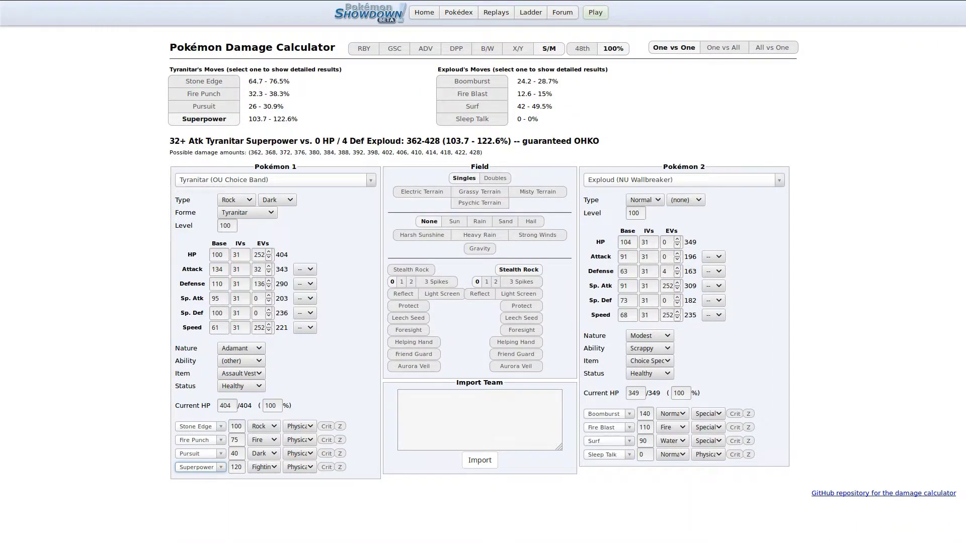
left_click(275, 179)
type("hera")
key("Down")
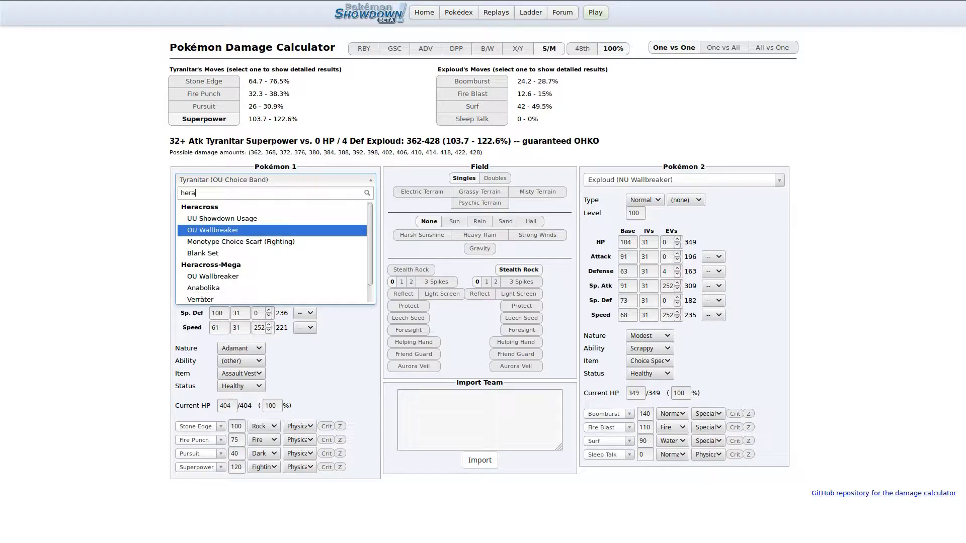
key("Return")
Load the OU Wallbreaker set of Heracross-Mega as Pokémon 1 in the damage calculator.
left_click(275, 180)
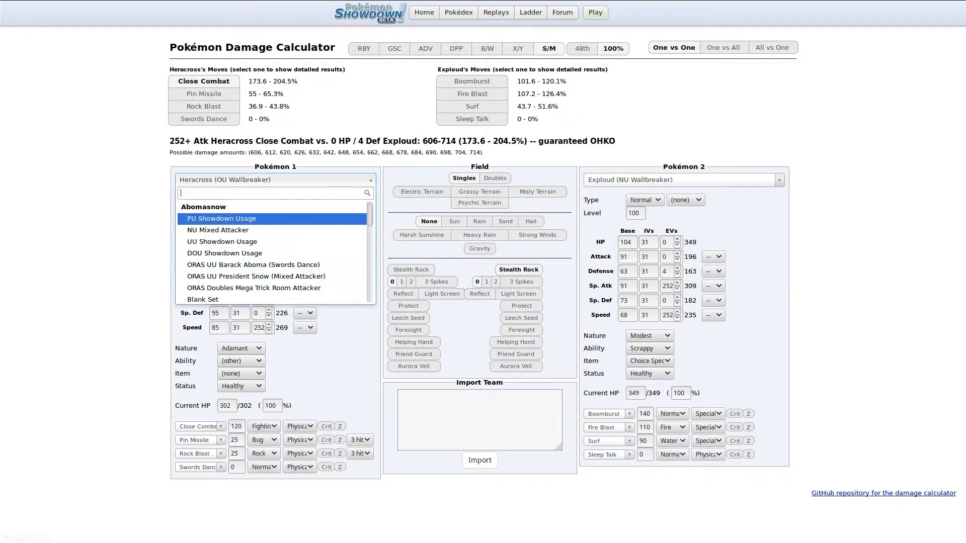
type("hera")
key("Down")
key("Down")
key("Down")
key("Down")
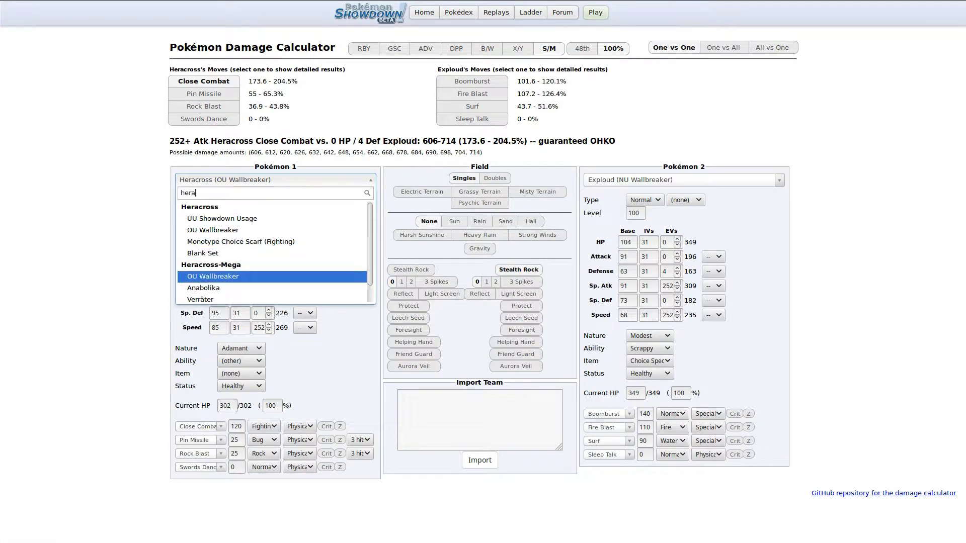
key("Return")
left_click(683, 180)
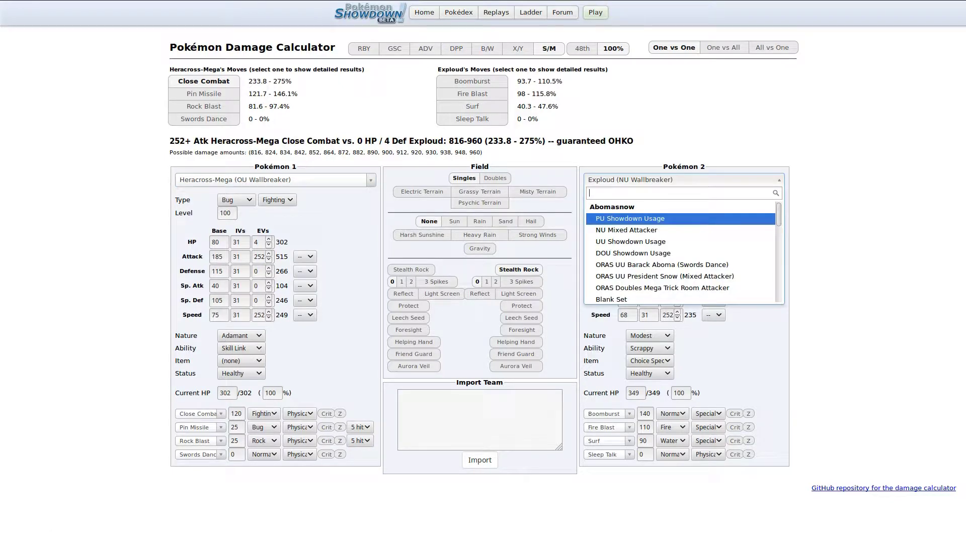
type("kapo")
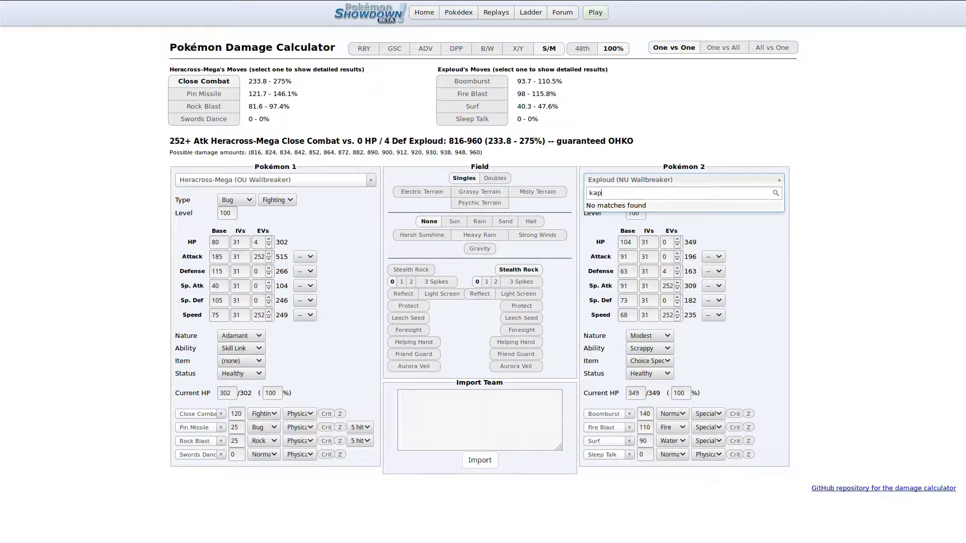
key("BackSpace")
key("BackSpace")
key("BackSpace")
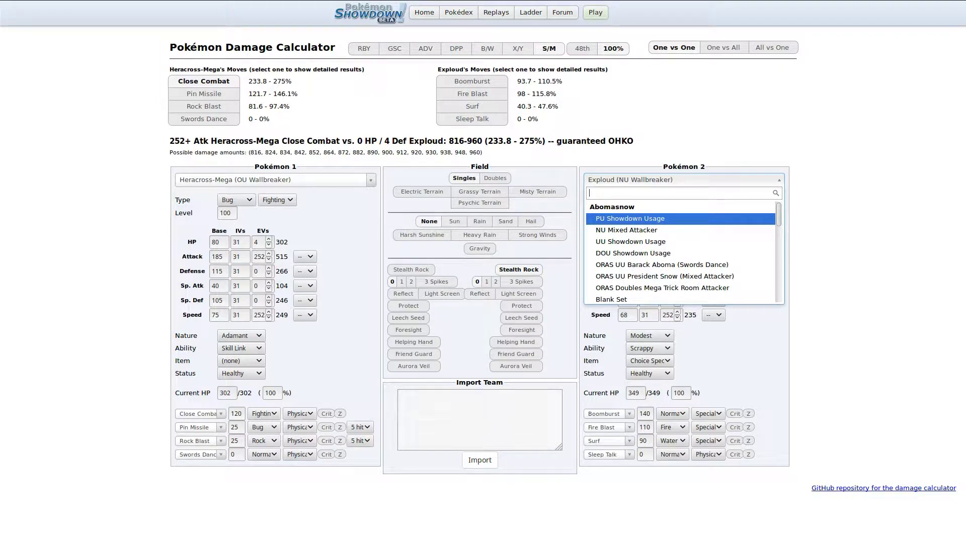
Review the Juli team overview and Heracross-Mega's EV spread in the teambuilder, and look up the roster spreadsheet again.
key("F11")
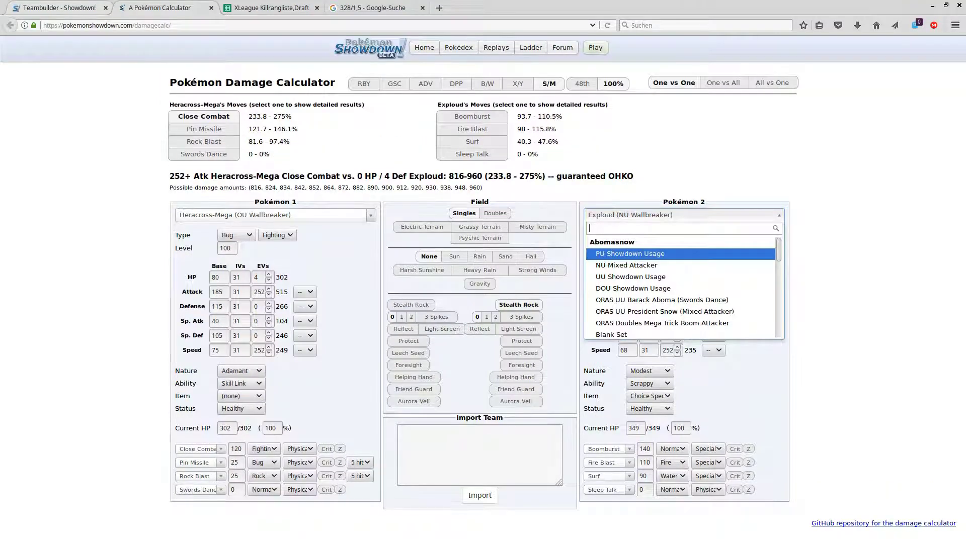
key("ctrl+Page_Up")
key("F11")
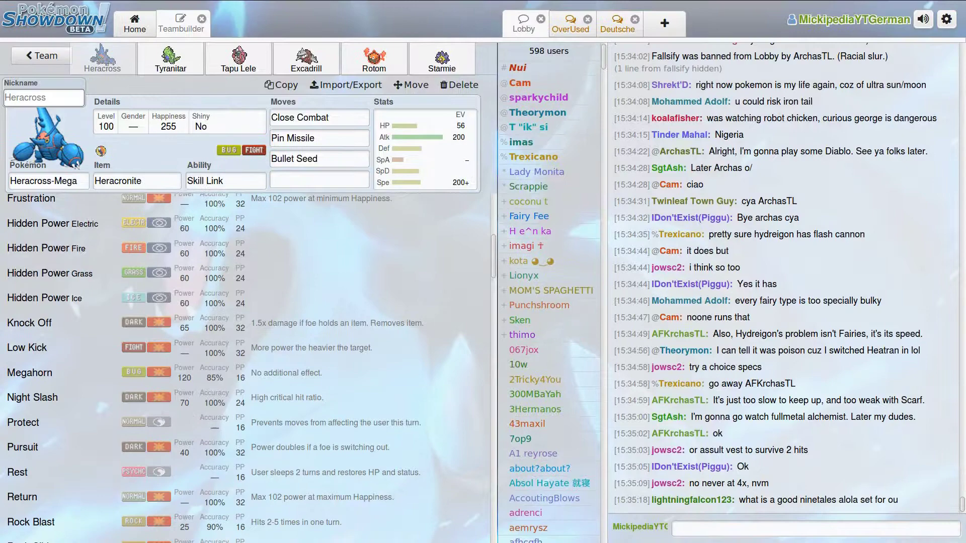
left_click(41, 55)
left_click(37, 55)
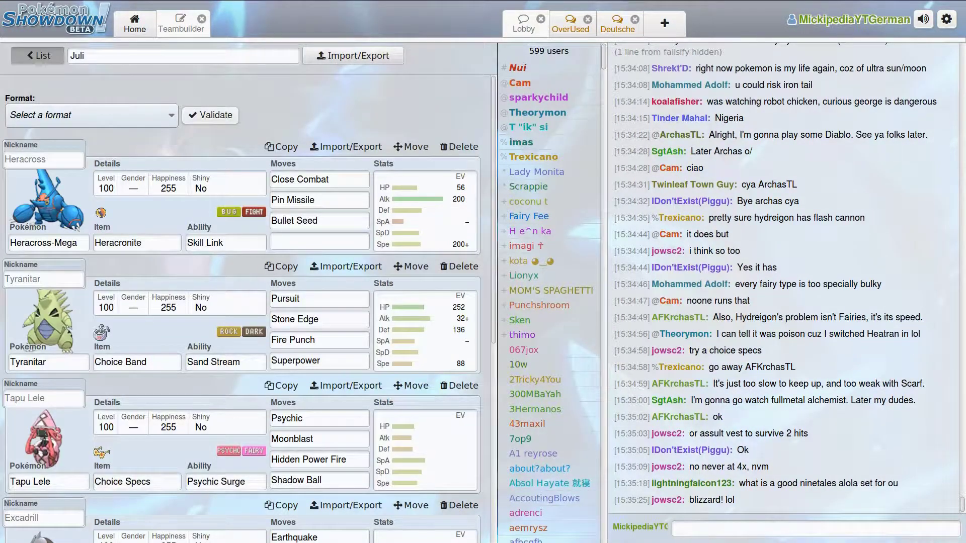
left_click(302, 281)
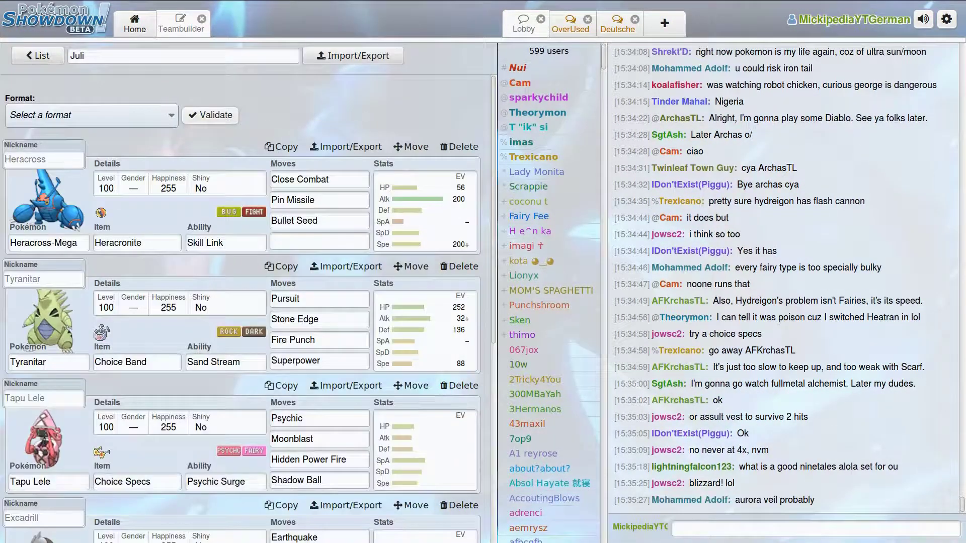
left_click(424, 211)
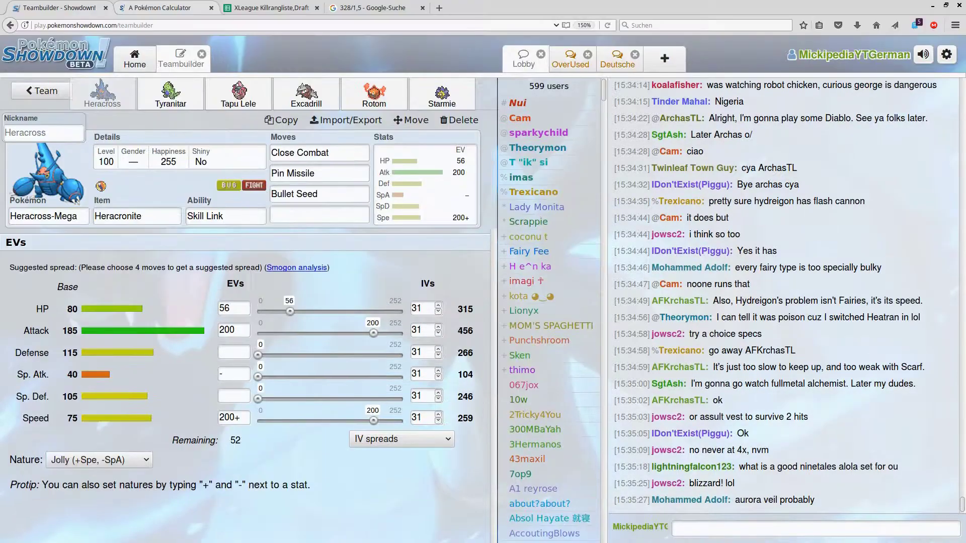
left_click(269, 8)
key("F11")
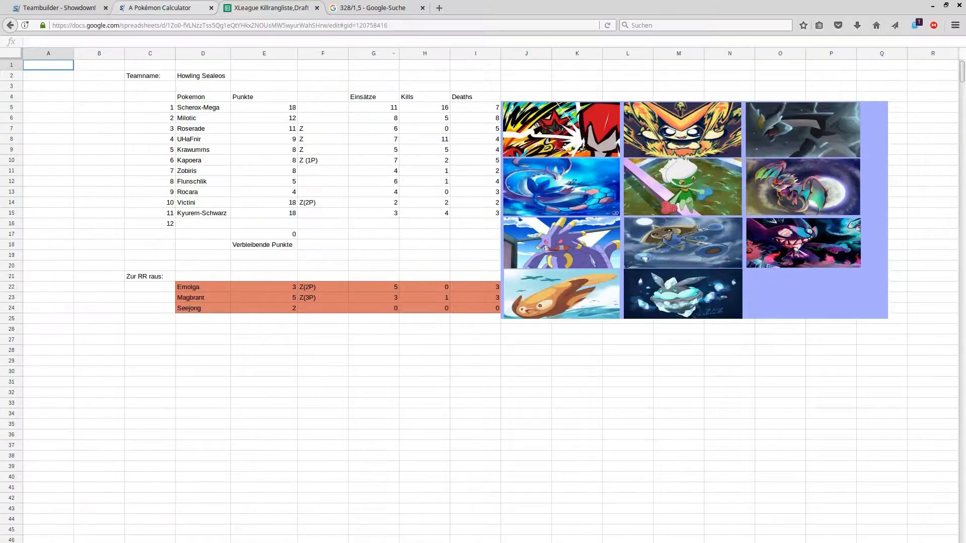
Return to the damage calculator and load Hitmontop's NU Rapid Spin set as Pokémon 2.
left_click(166, 7)
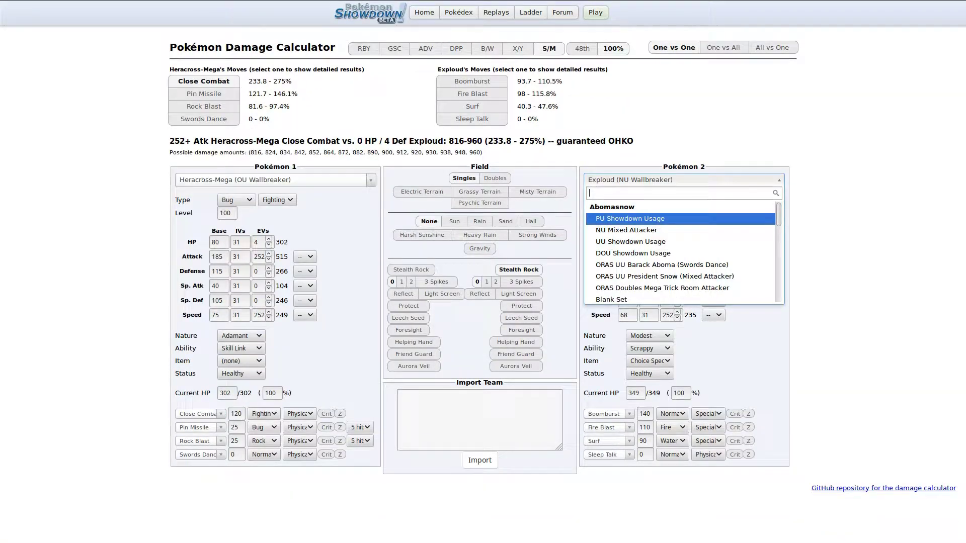
type("hitmon")
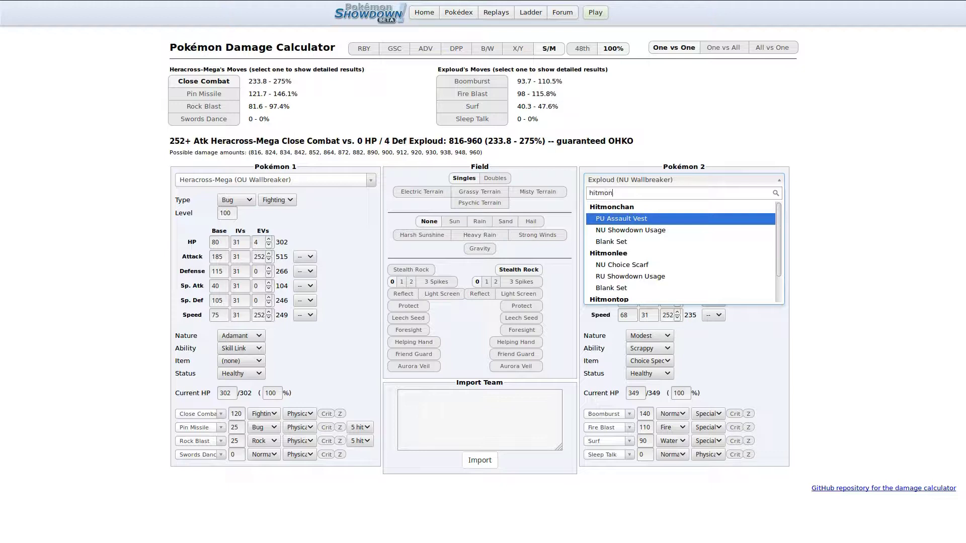
key("Down")
key("Down")
key("Down")
key("Down")
key("Down")
key("Down")
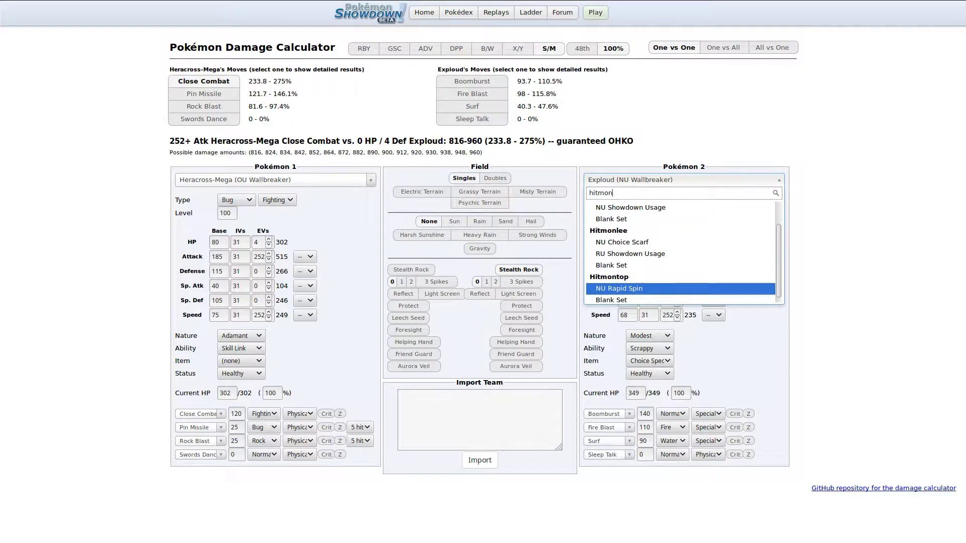
key("Return")
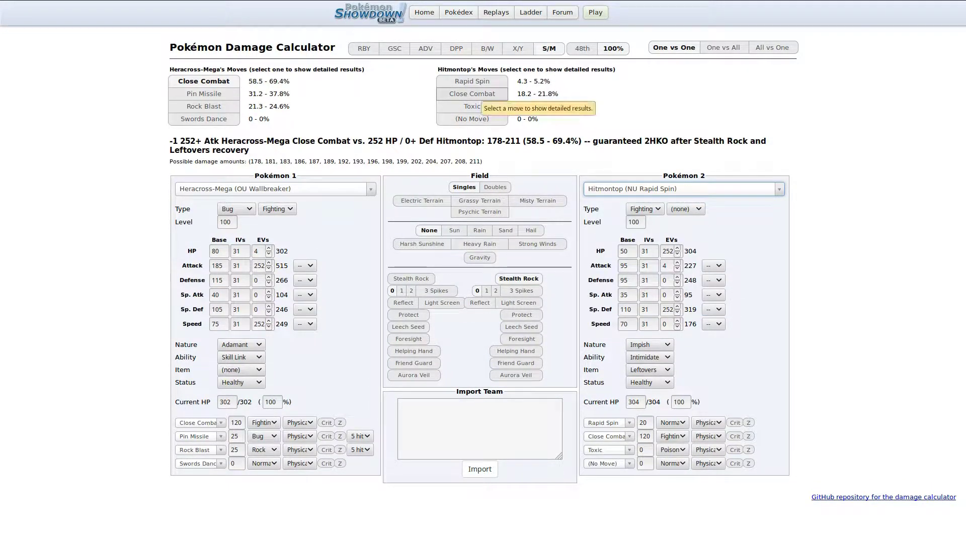
Set Hitmontop's Defense EVs to 252 in the damage calculator.
left_click(663, 281)
type("2")
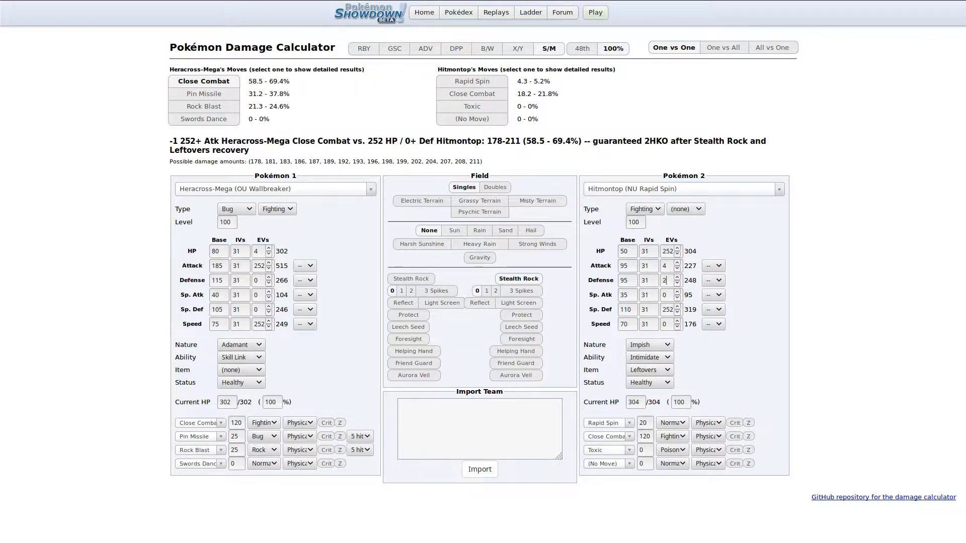
type("52")
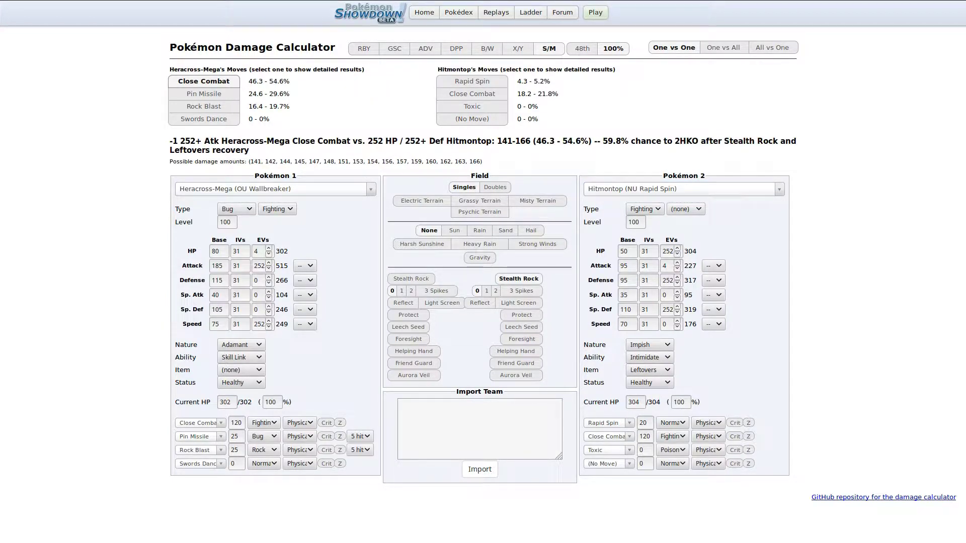
Compare the Bashful, Brave and Bold natures for Heracross-Mega in the damage calculator and settle on Bashful.
left_click(240, 345)
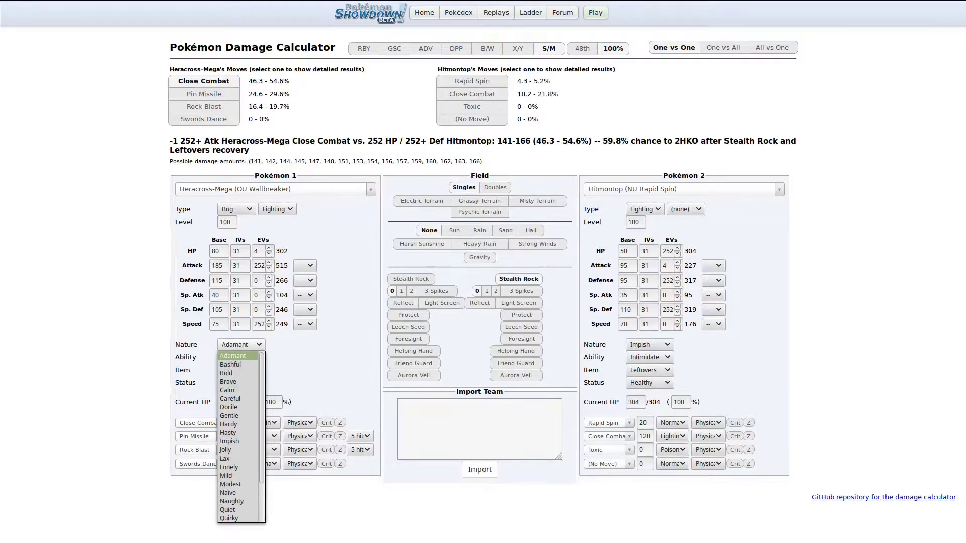
left_click(231, 364)
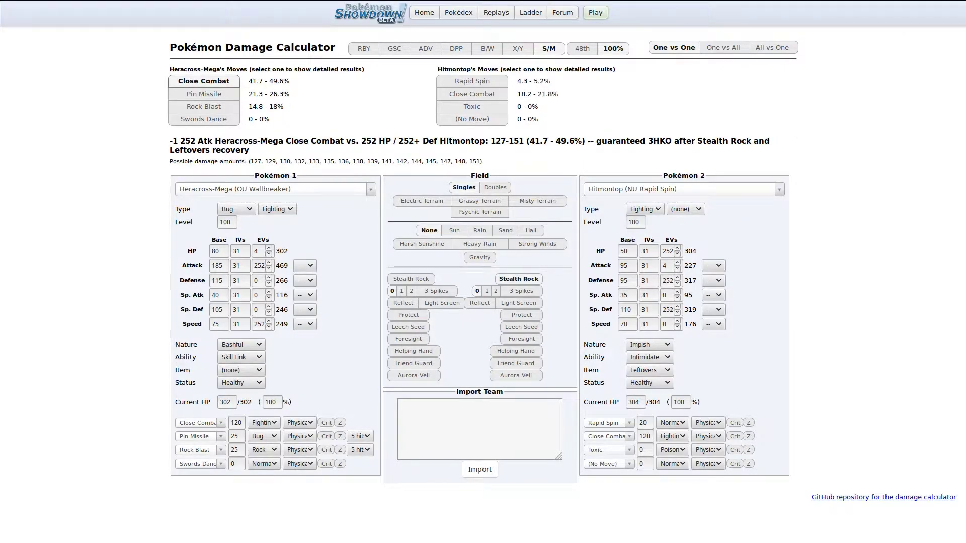
left_click(241, 345)
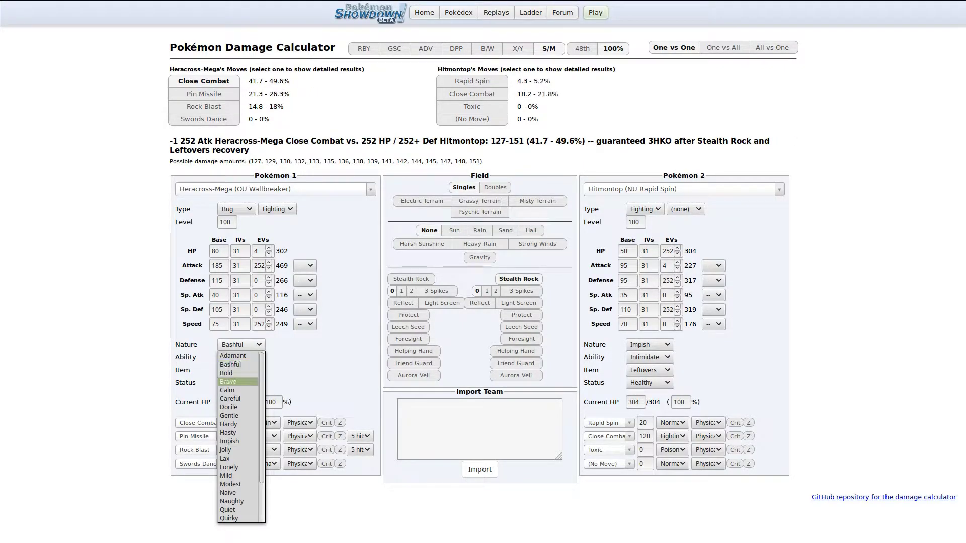
left_click(230, 382)
left_click(240, 345)
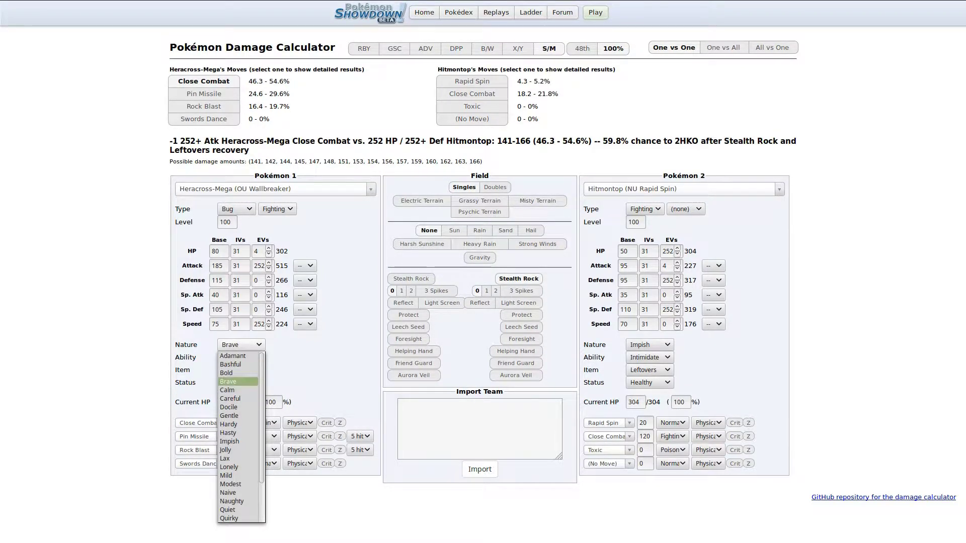
left_click(230, 373)
left_click(240, 344)
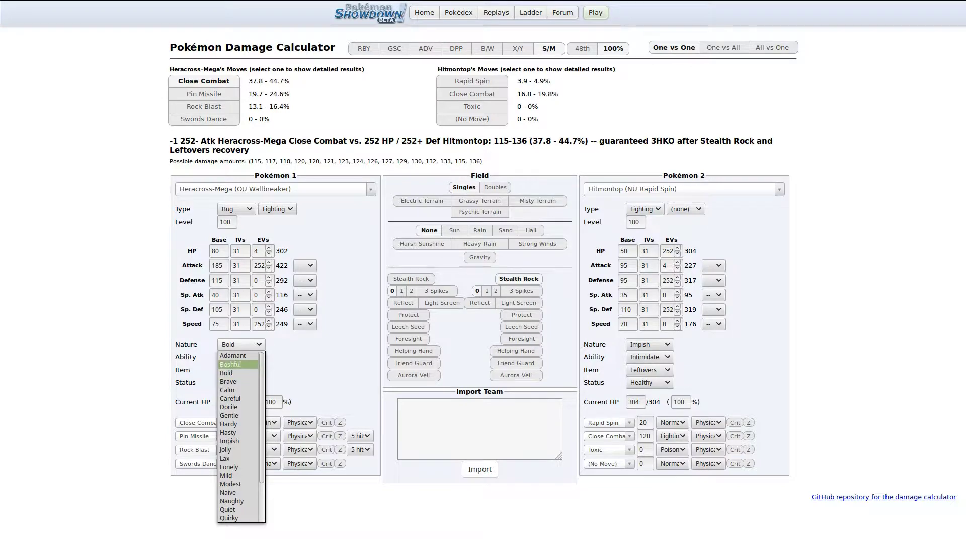
left_click(231, 363)
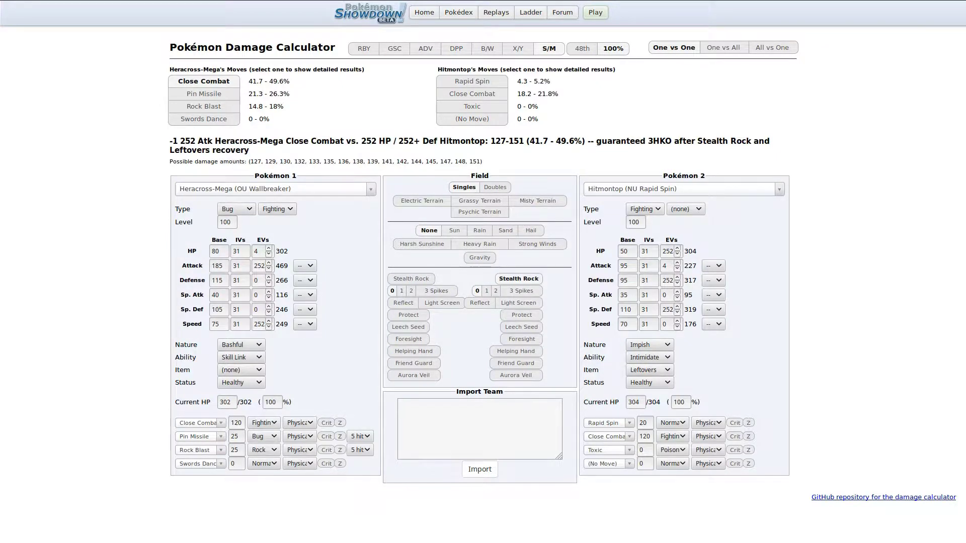
Give Hitmontop Aerial Ace as its fourth move and set Heracross-Mega's Defense stage to -1.
left_click(608, 463)
type("aer")
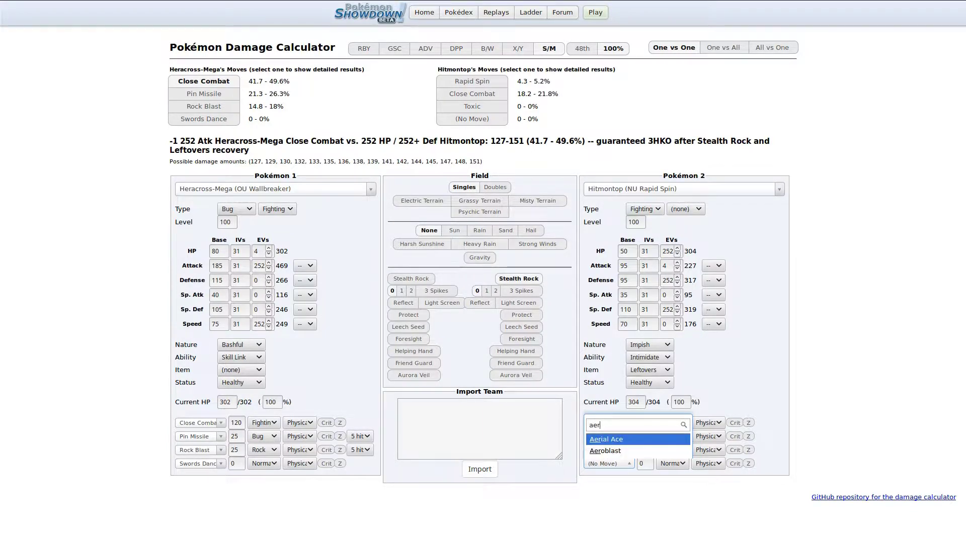
key("Return")
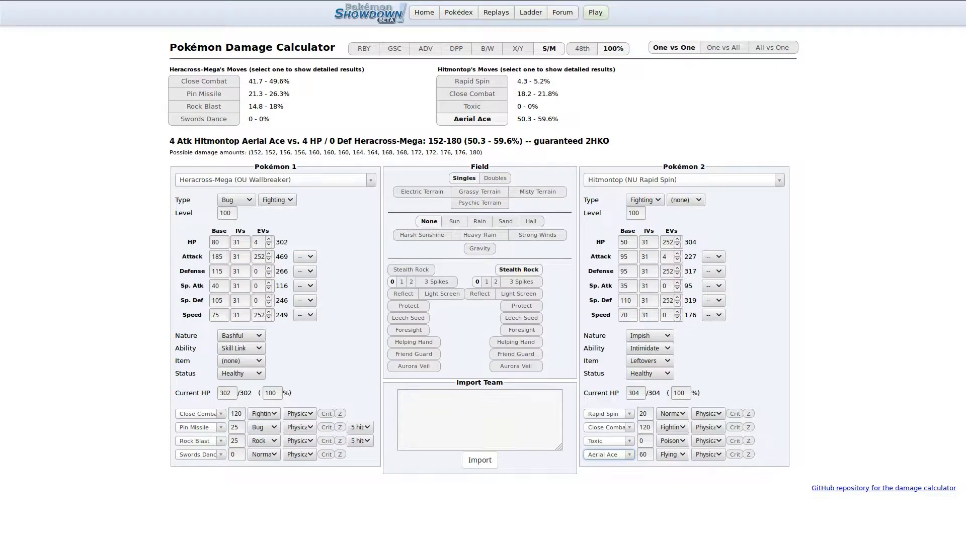
left_click(305, 271)
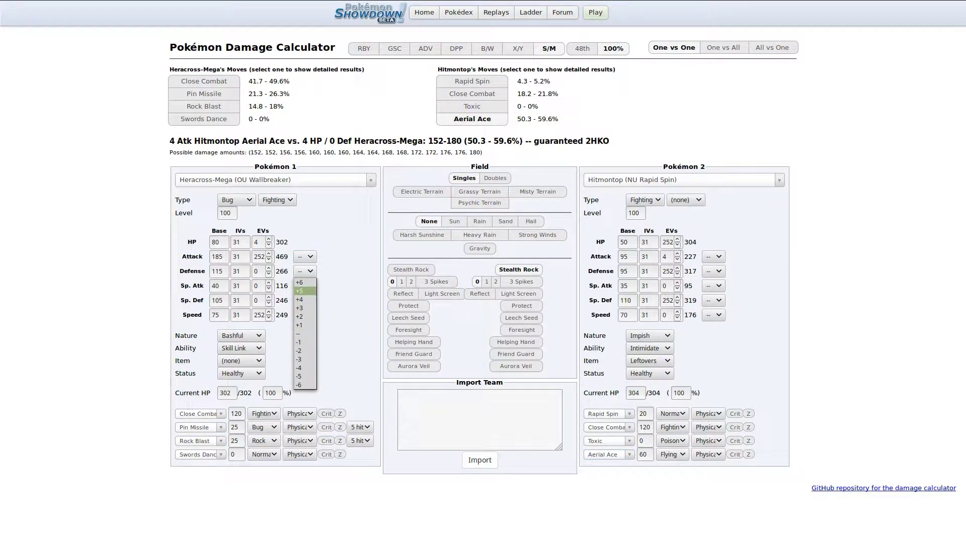
left_click(304, 342)
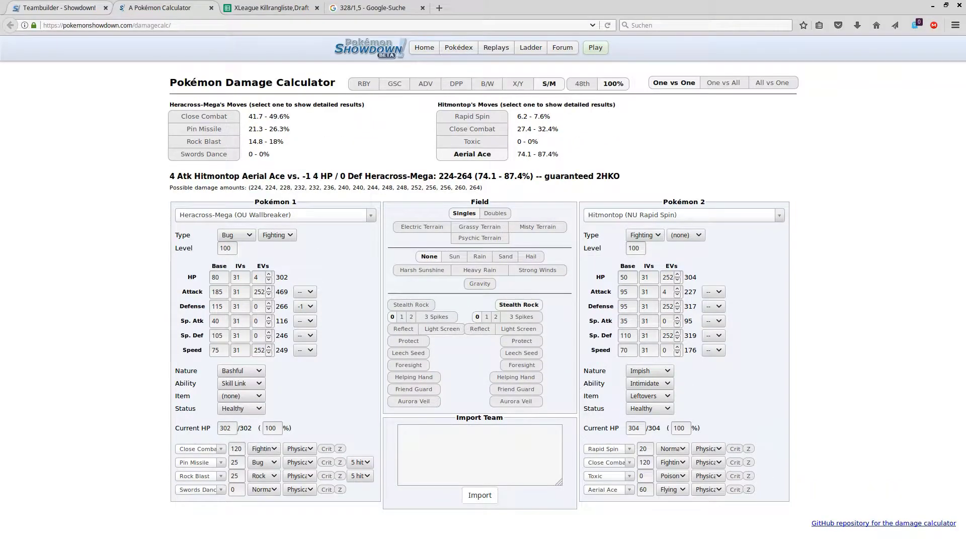
Return to the Teambuilder and look through Heracross-Mega's available moves for the empty fourth slot.
left_click(60, 8)
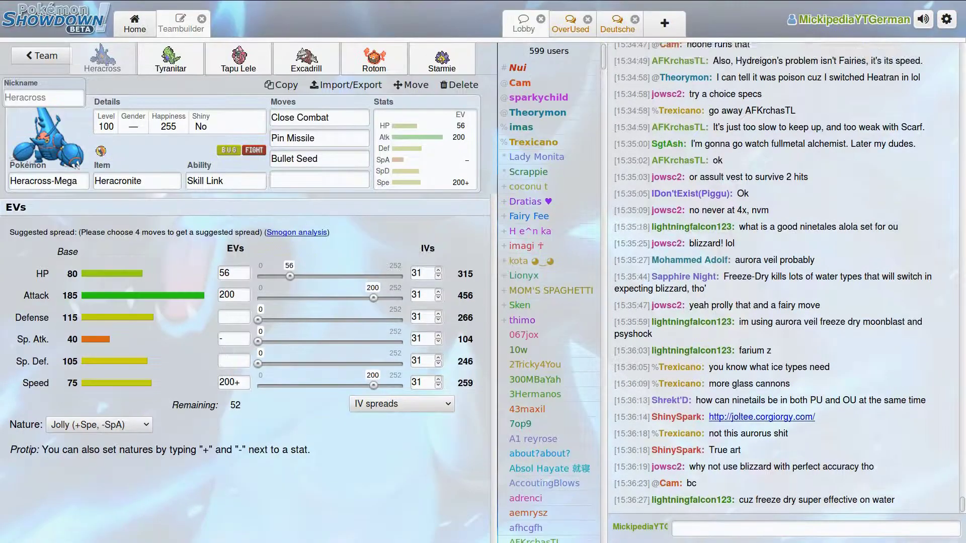
left_click(319, 179)
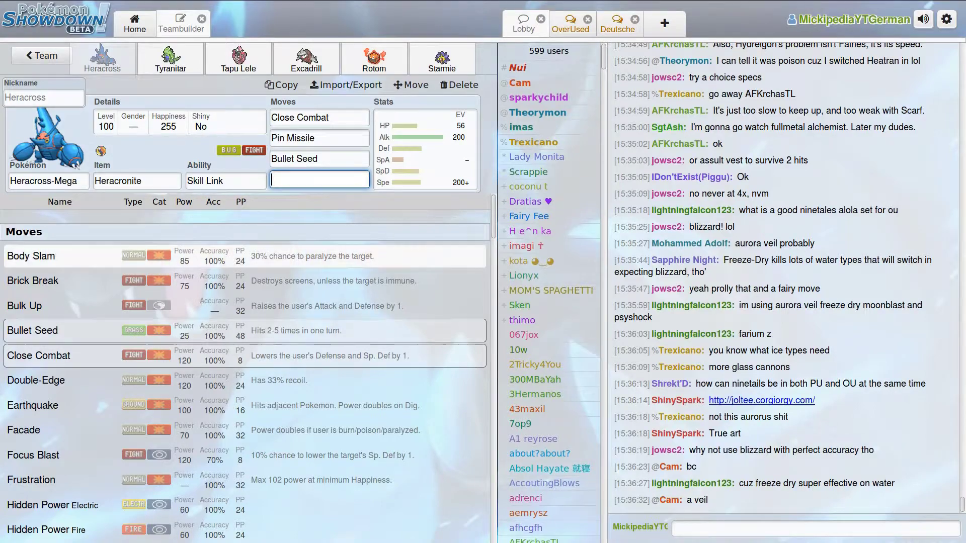
scroll(245, 246, "down", 8)
key("Down")
key("Down")
key("Down")
key("Down")
key("Down")
key("Down")
key("Down")
key("Down")
key("Down")
key("Down")
key("Down")
key("Down")
key("Down")
key("Down")
key("Down")
key("Down")
key("Down")
key("Down")
key("Down")
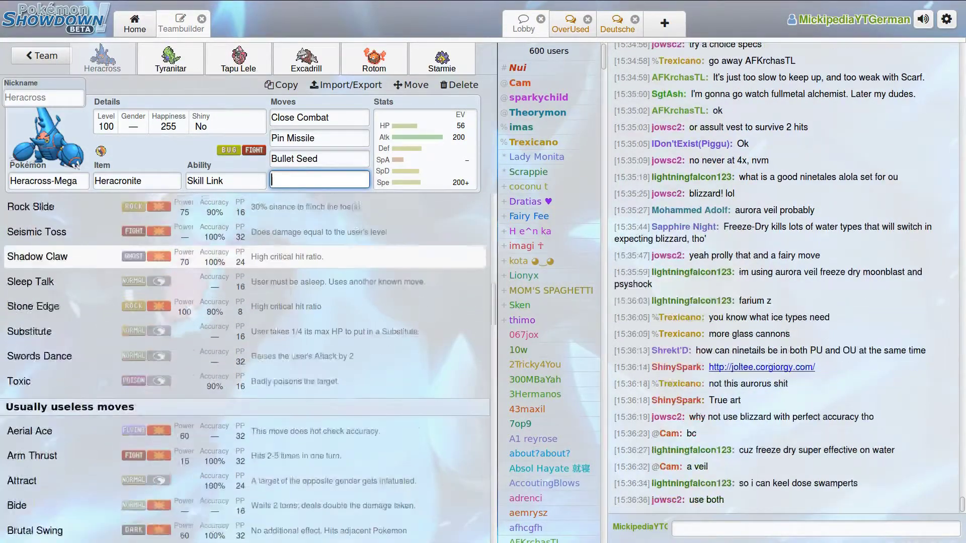
key("Down")
key("Down")
key("Down")
key("Down")
key("Down")
key("Down")
key("Down")
key("Down")
key("Down")
key("Down")
key("Down")
key("Down")
key("Down")
key("Down")
key("Down")
key("Down")
key("Down")
key("Down")
key("Down")
key("Down")
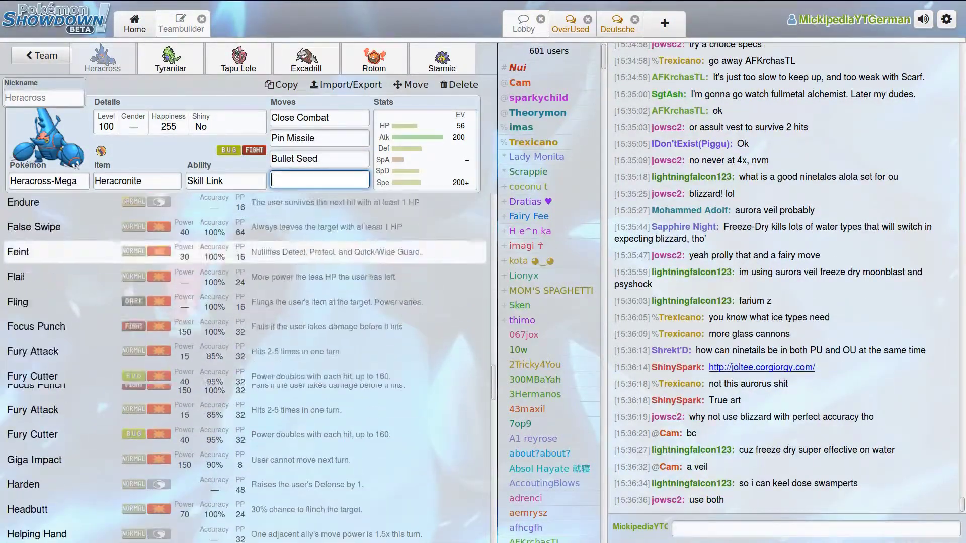
scroll(244, 281, "down", 4)
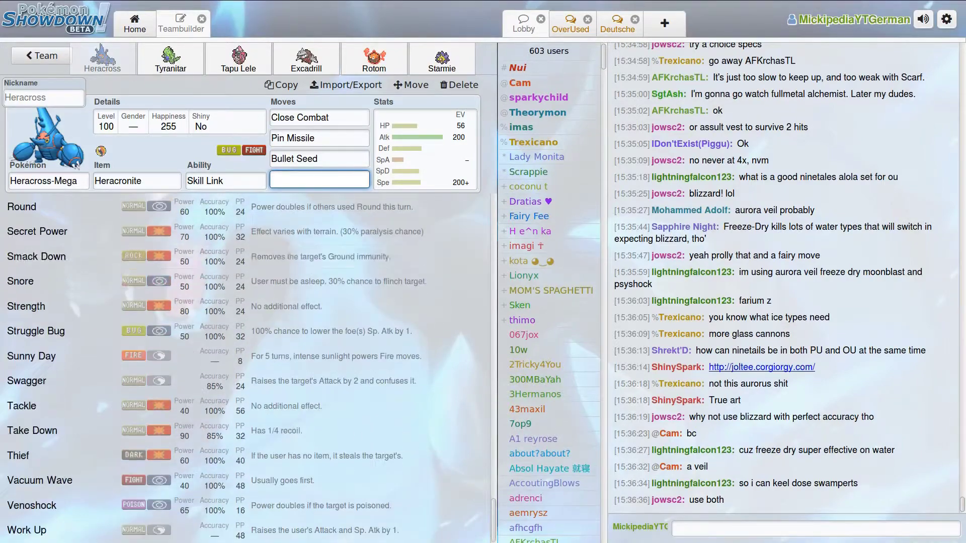
scroll(244, 236, "up", 4)
key("Up")
key("Up")
key("Up")
key("Up")
key("Up")
key("Up")
key("Up")
key("Up")
key("Up")
key("Up")
key("Up")
key("Up")
key("Up")
key("Up")
key("Up")
key("Up")
key("Up")
key("Up")
key("Up")
key("Up")
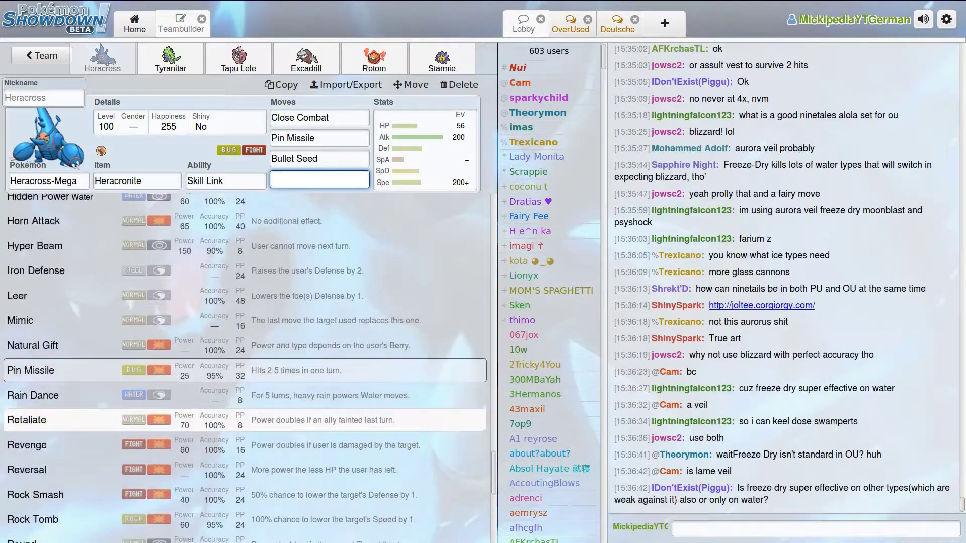
key("Up")
key("Up")
key("Up")
key("Up")
key("Up")
key("Up")
key("Up")
key("Up")
key("Up")
key("Up")
key("Up")
key("Up")
key("Up")
key("Up")
key("Up")
key("Up")
key("Up")
key("Up")
key("Up")
key("Up")
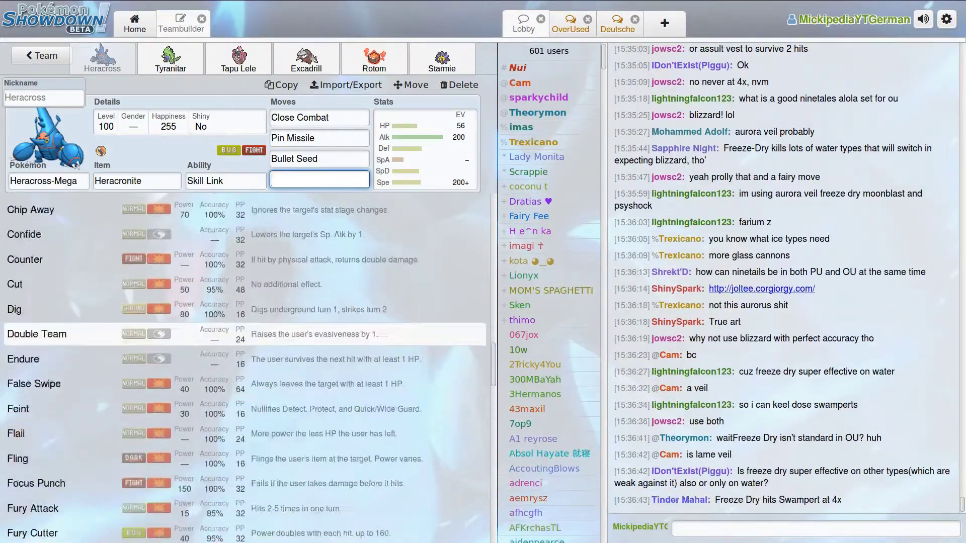
key("Up")
key("Up")
key("Up")
key("Up")
key("Up")
key("Up")
key("Up")
key("Up")
key("Up")
key("Up")
key("Up")
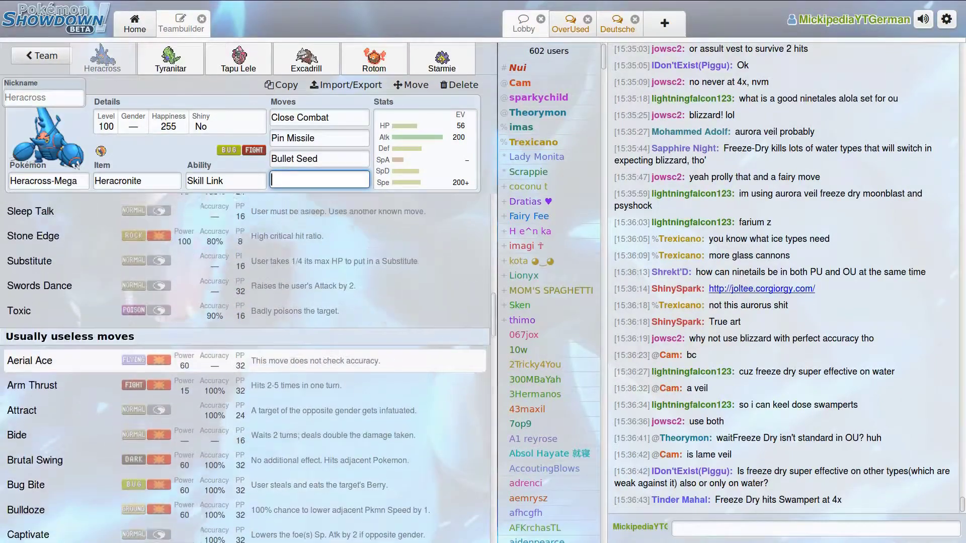
key("Up")
key("Up")
key("Up")
key("Up")
key("Up")
key("Up")
key("Up")
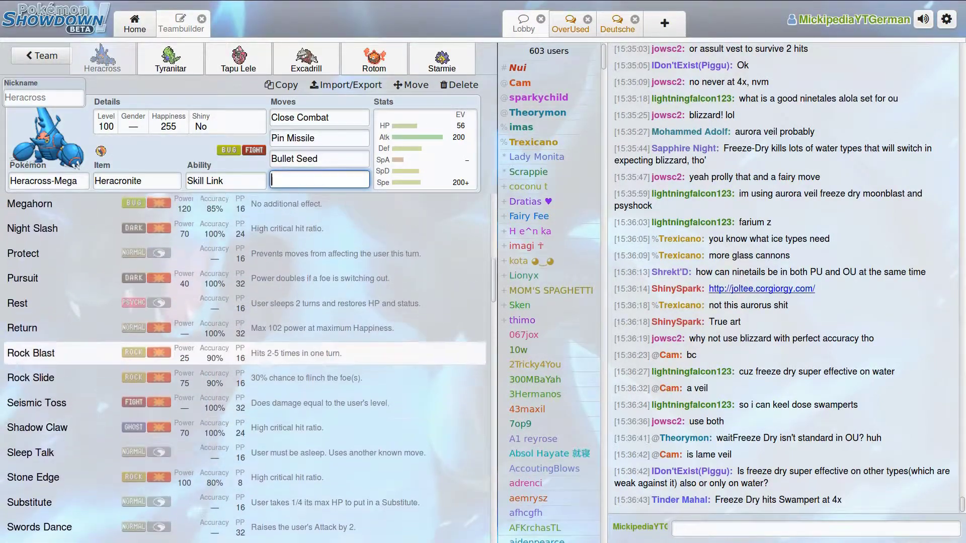
key("Up")
key("Up")
key("Up")
key("Up")
key("Up")
key("Up")
key("Up")
key("Up")
key("Up")
key("Up")
key("Up")
key("Up")
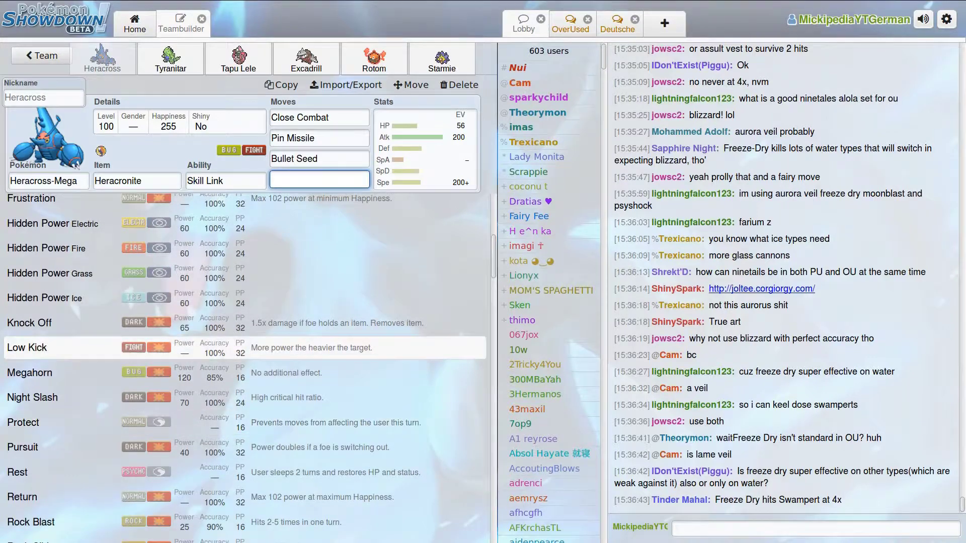
key("Up")
key("Up")
key("Up")
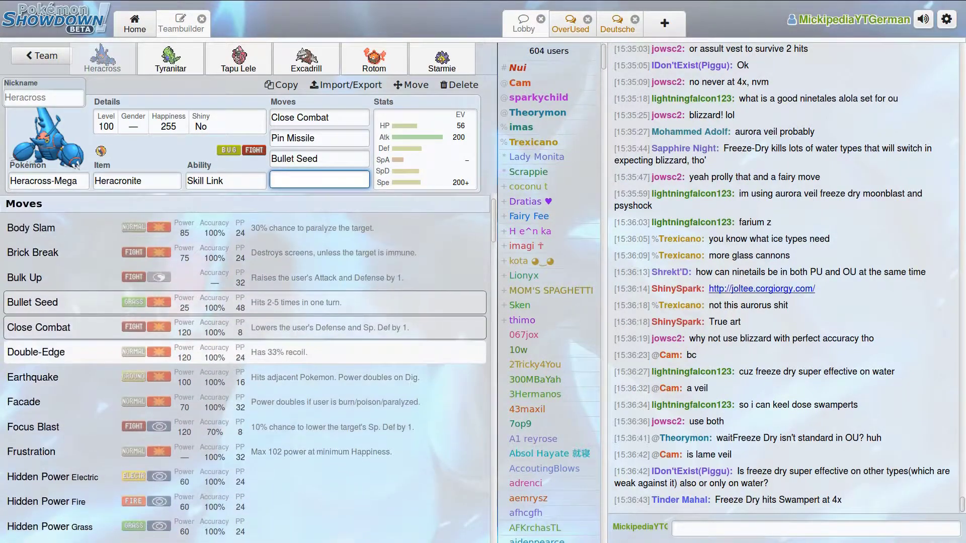
key("Down")
key("Down")
key("Down")
key("Down")
key("Down")
key("Down")
key("Down")
key("Down")
key("Down")
key("Down")
key("Down")
key("Down")
key("Down")
key("Down")
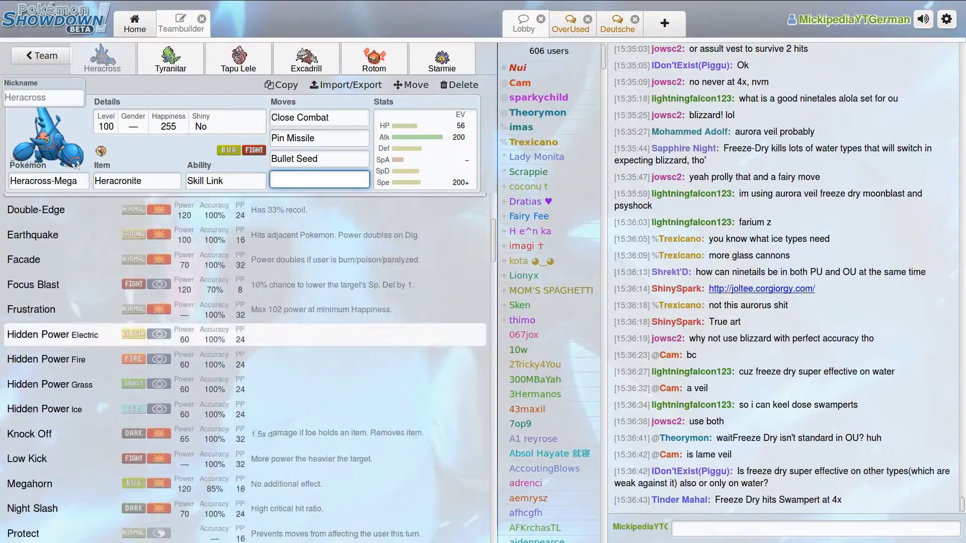
scroll(72, 345, "up", 6)
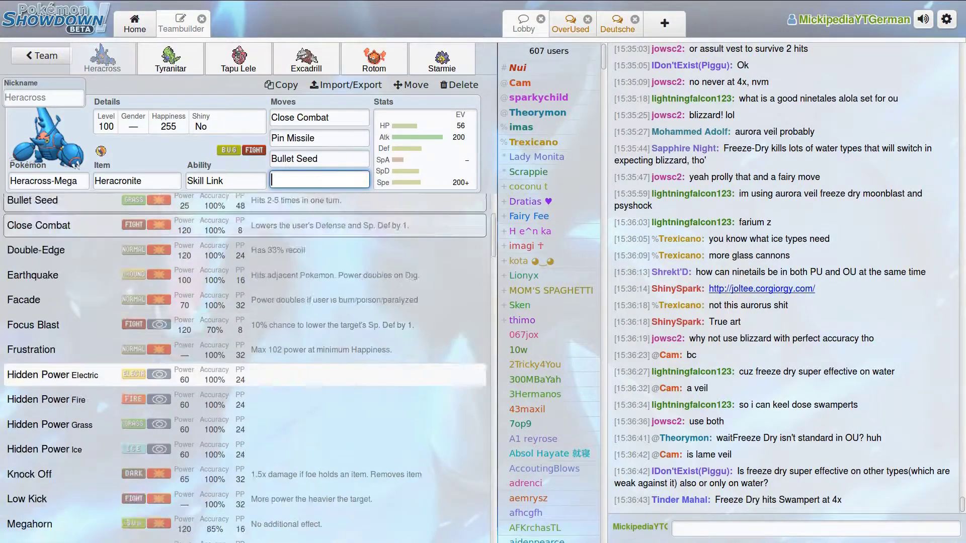
Check Juli's draft roster in the XLeague spreadsheet and return to the full-screen Teambuilder.
key("F11")
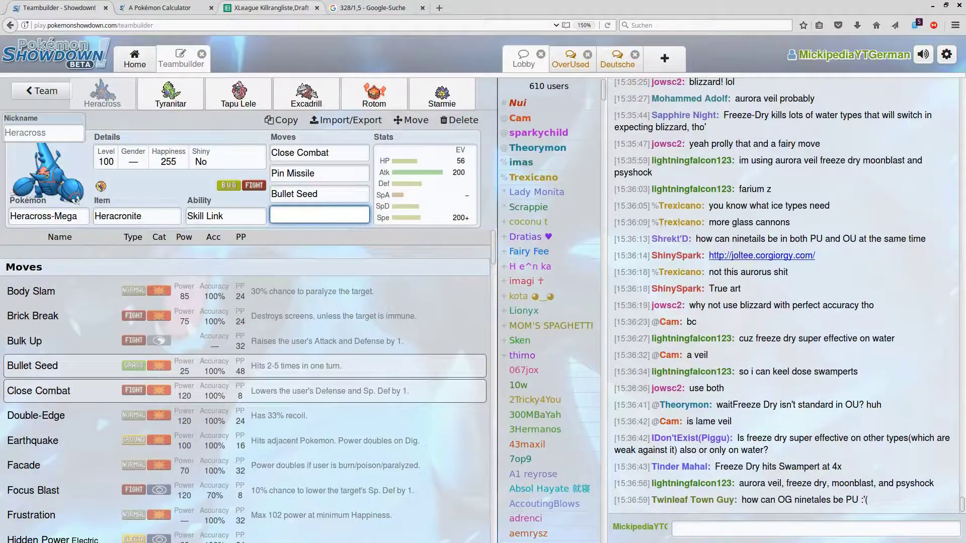
left_click(271, 7)
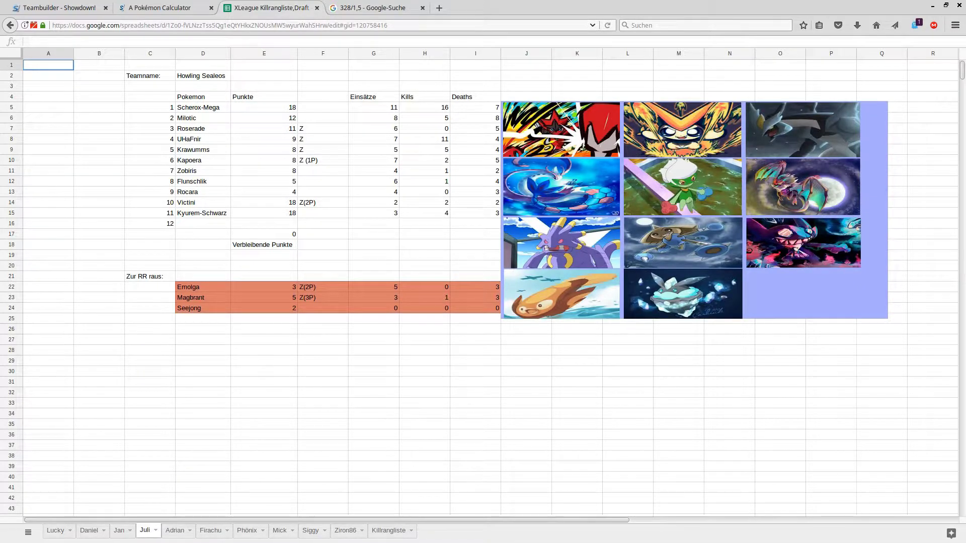
left_click(59, 7)
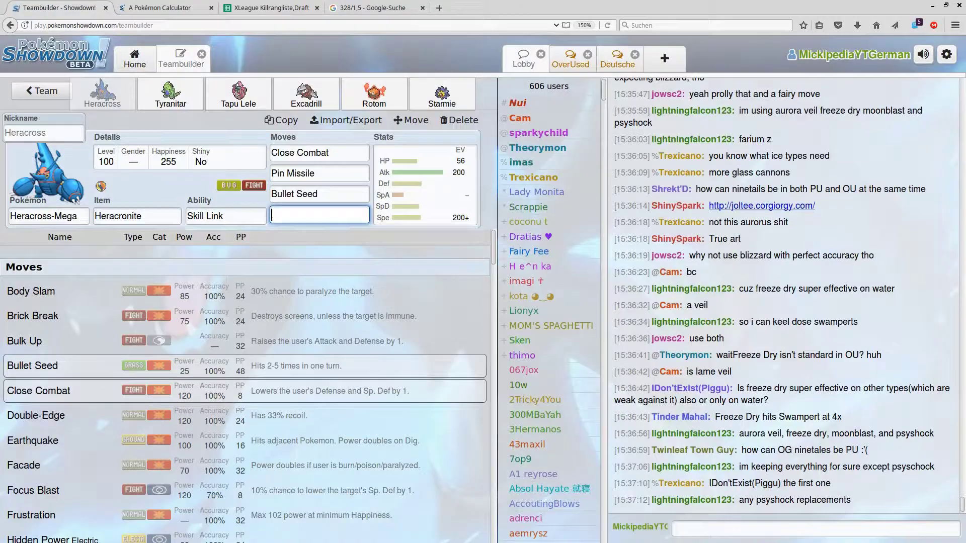
key("F11")
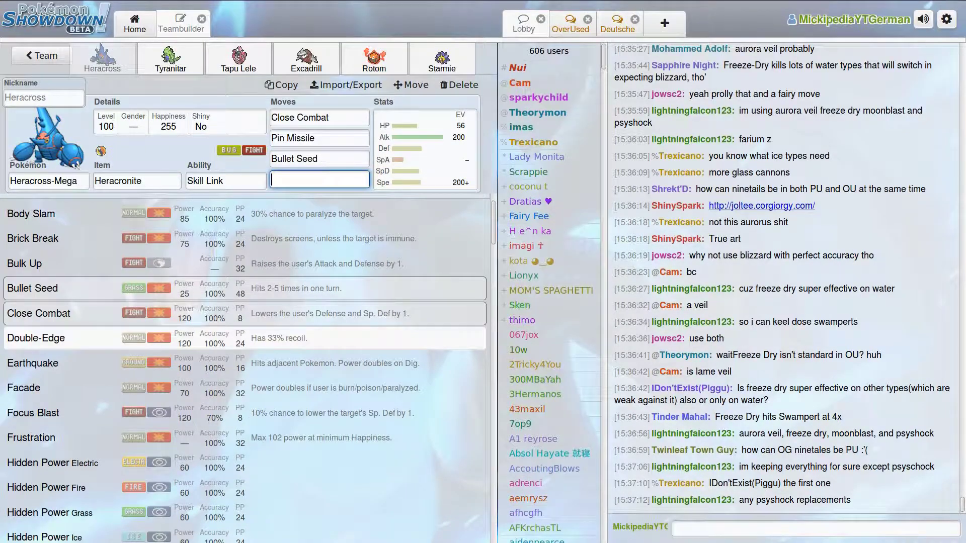
Give Heracross-Mega the move Feint in its fourth slot.
scroll(242, 342, "down", 1)
scroll(242, 287, "down", 5)
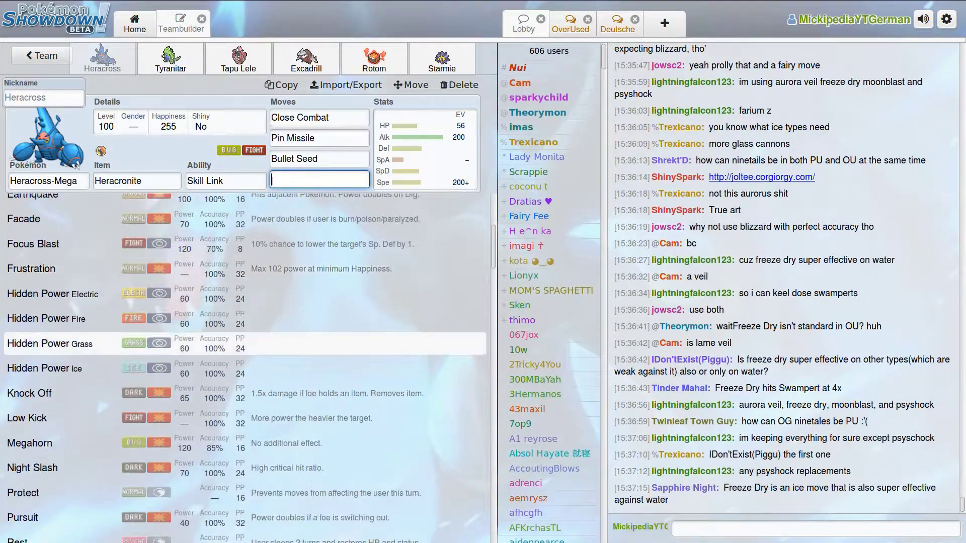
scroll(242, 312, "down", 3)
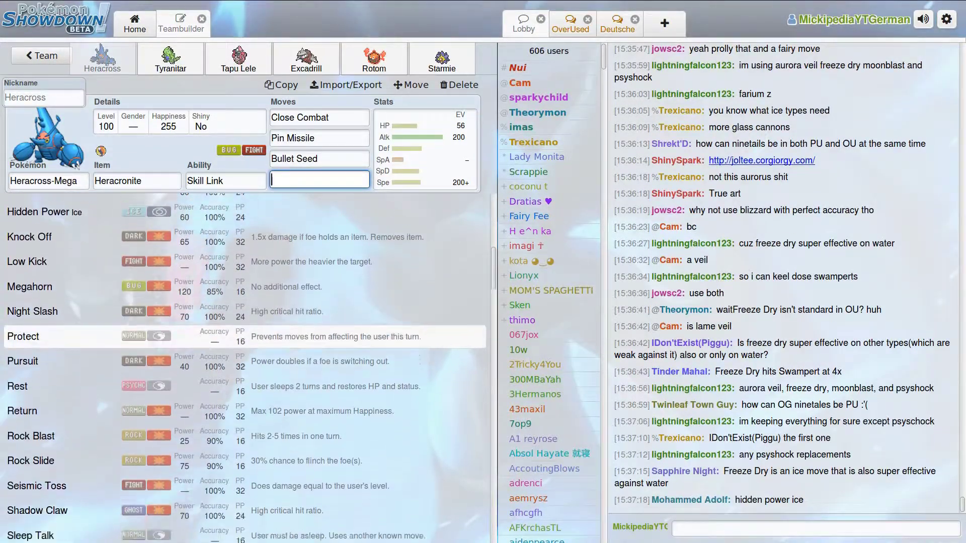
scroll(242, 327, "down", 4)
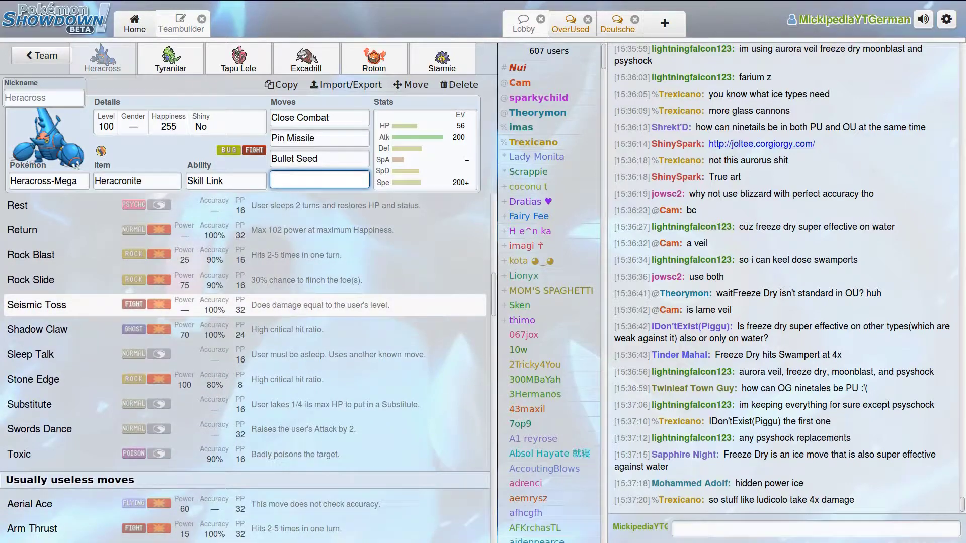
scroll(242, 352, "up", 4)
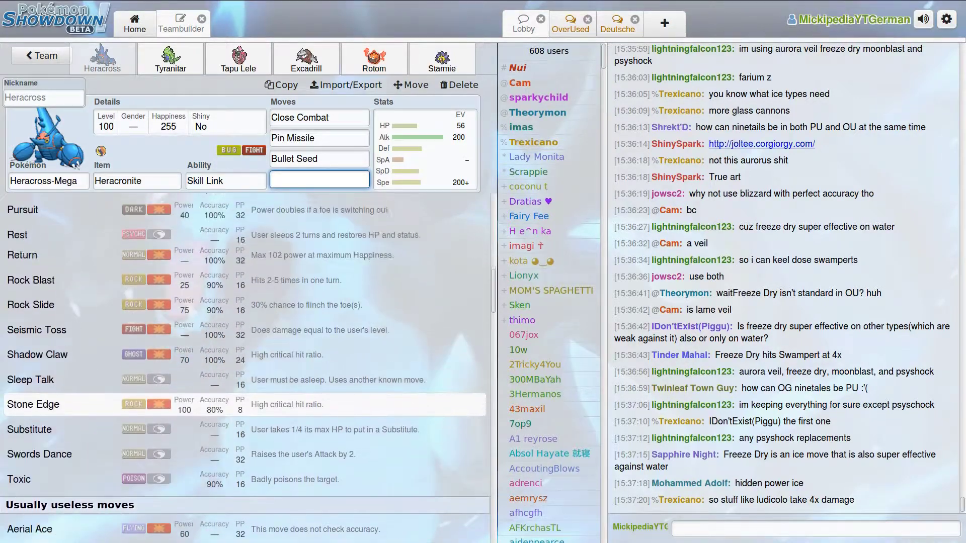
scroll(241, 356, "up", 1)
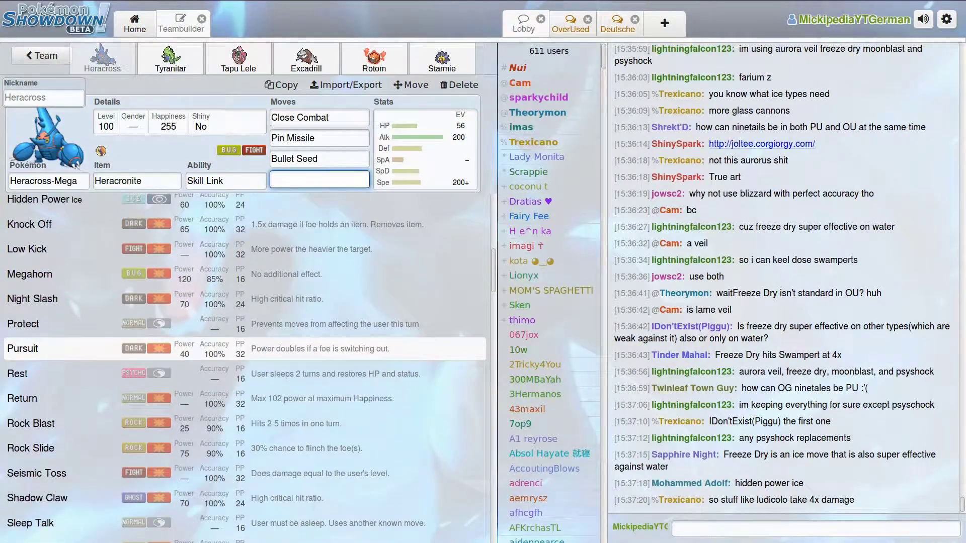
scroll(241, 352, "down", 6)
scroll(241, 302, "down", 8)
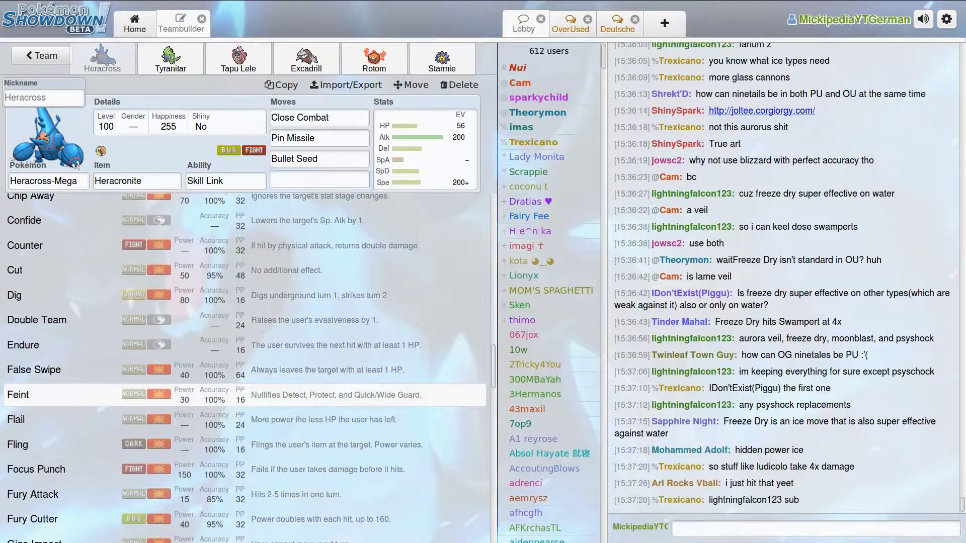
left_click(242, 395)
Review the opposing Pokémon on the Juli sheet once more, then go back to Heracross-Mega's set.
key("F11")
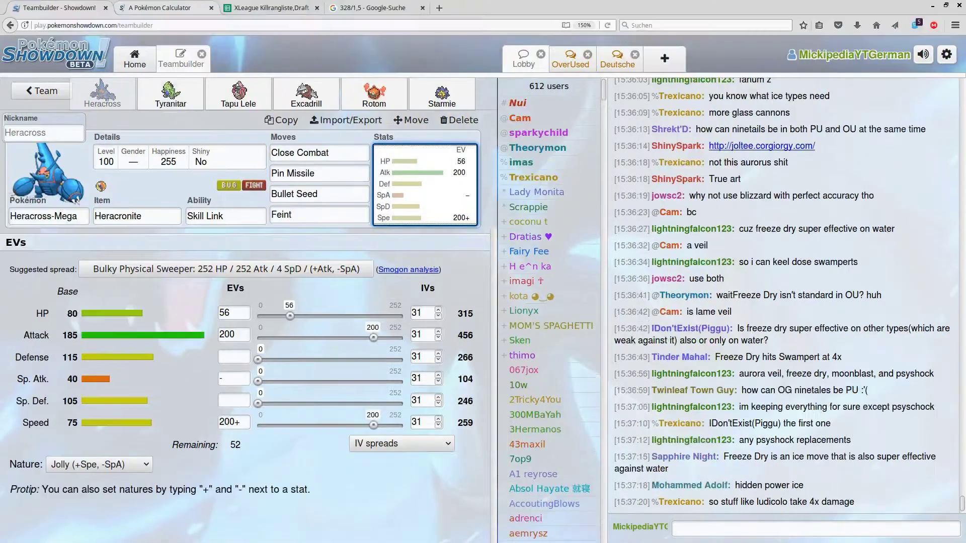
left_click(272, 8)
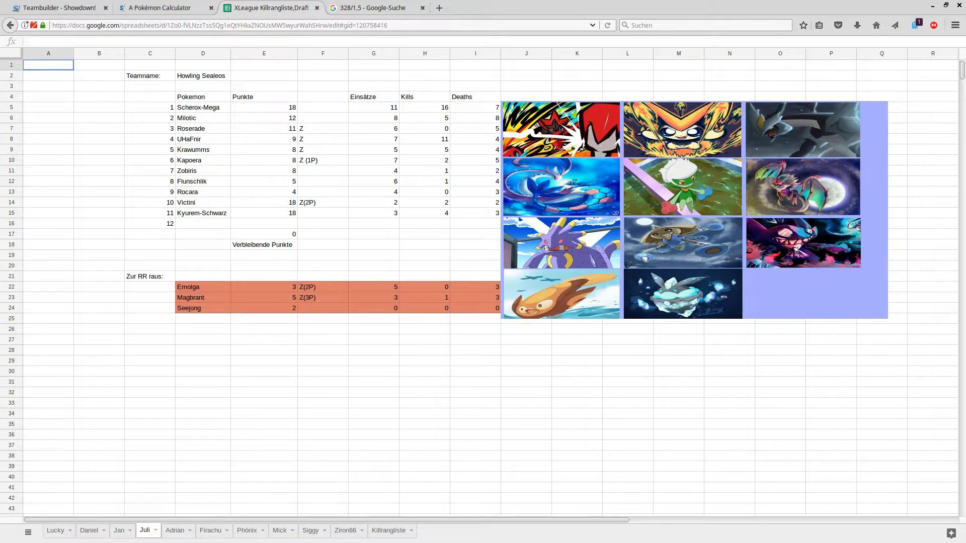
left_click(59, 8)
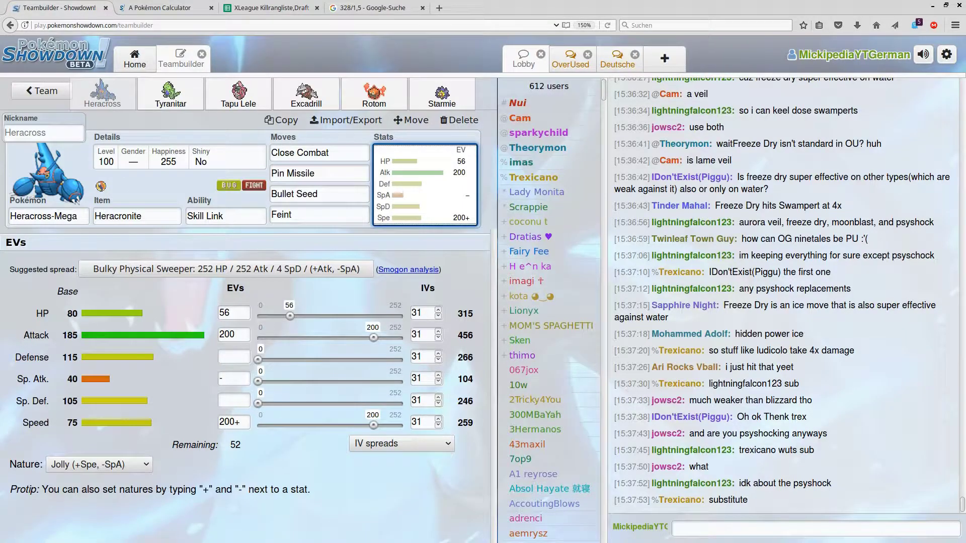
key("F11")
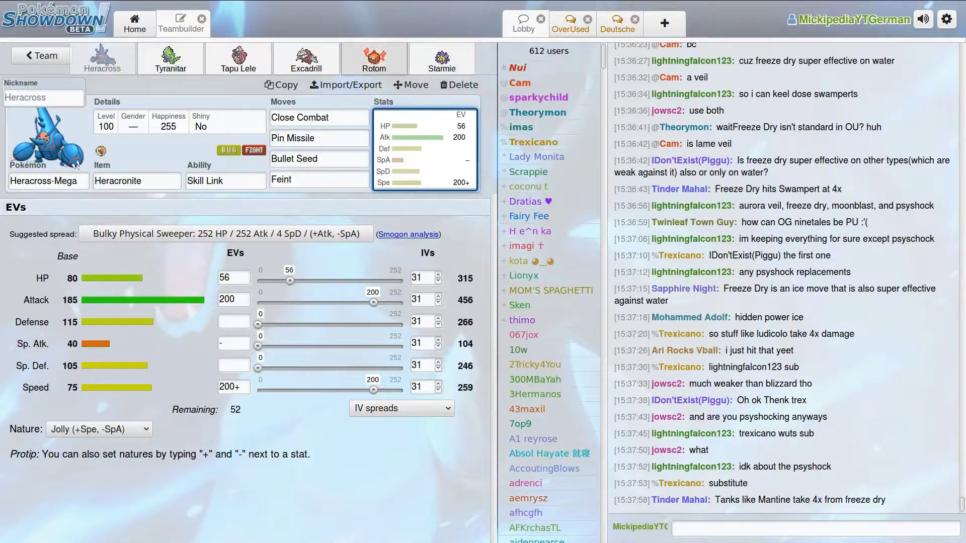
Give Tyranitar a Brave nature with 108 HP, 120 Attack, 80 Defense and no Speed EVs.
left_click(170, 59)
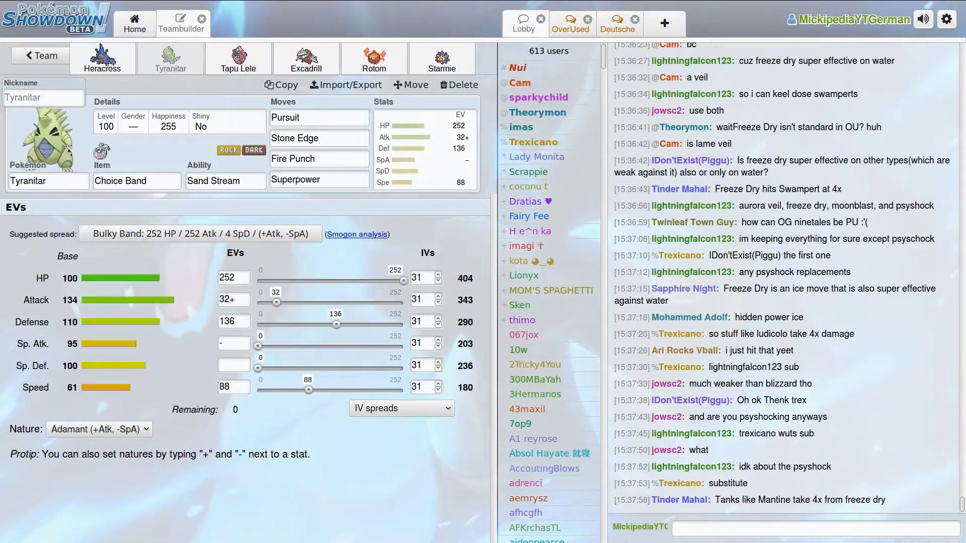
double_click(224, 387)
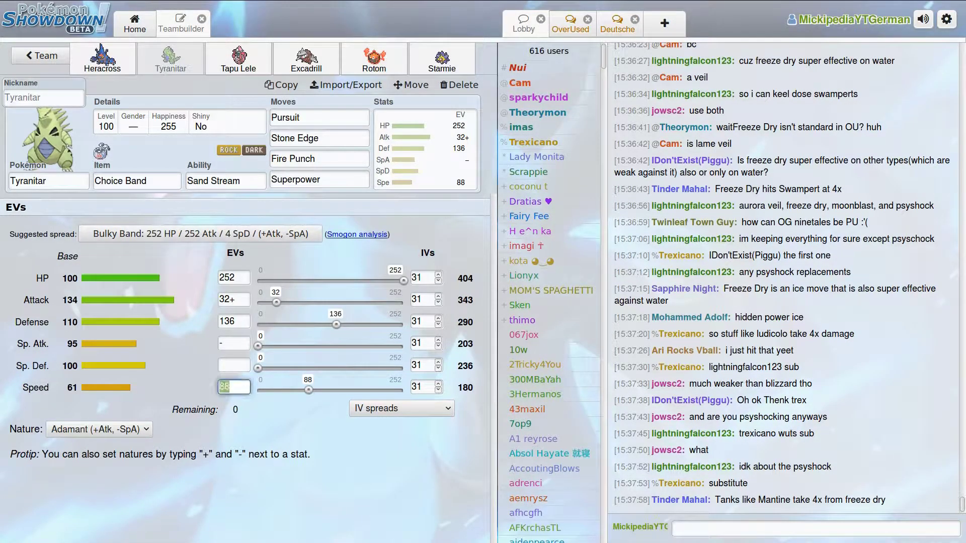
key("BackSpace")
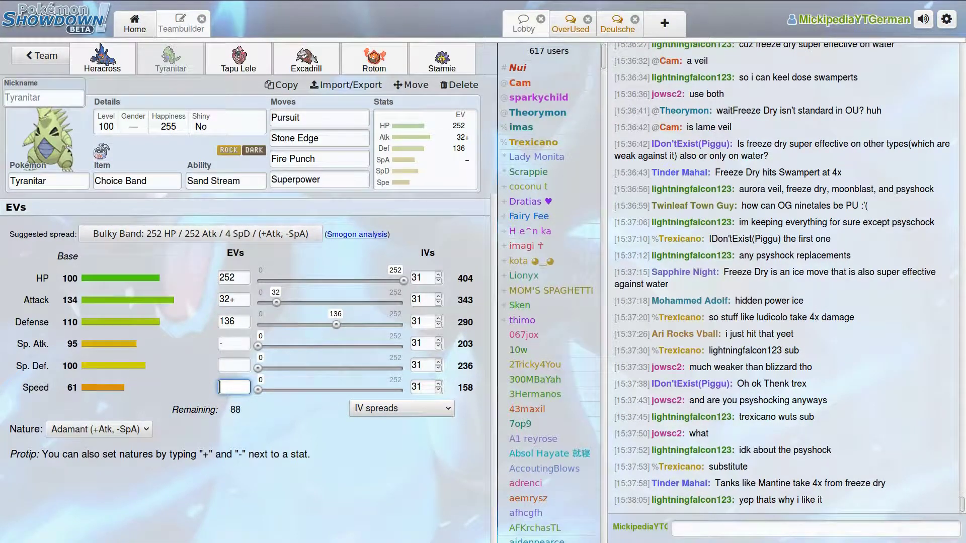
type("-")
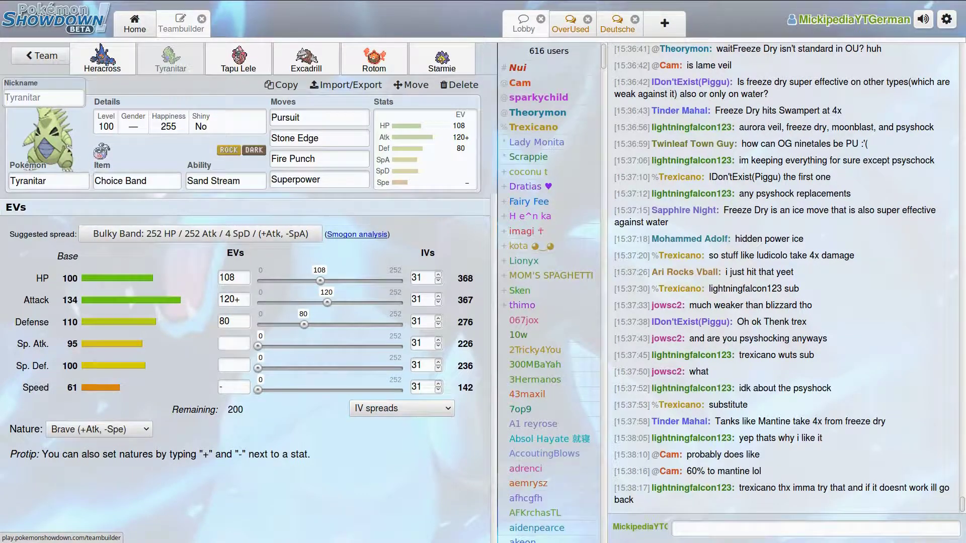
Compare with Heracross-Mega's stats, set Tyranitar's Speed IV to 0 and HP EVs to 252, and reopen Heracross-Mega.
left_click(102, 59)
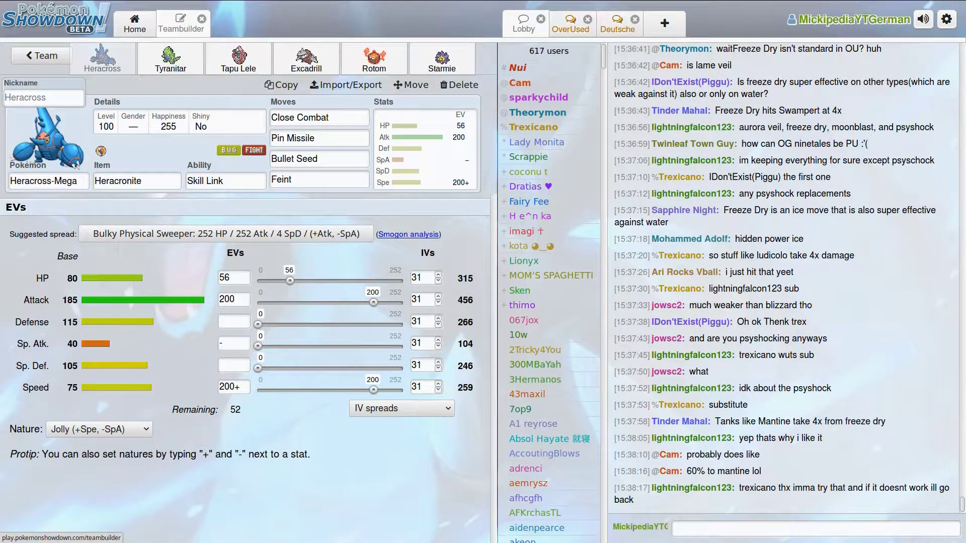
left_click(170, 59)
double_click(416, 387)
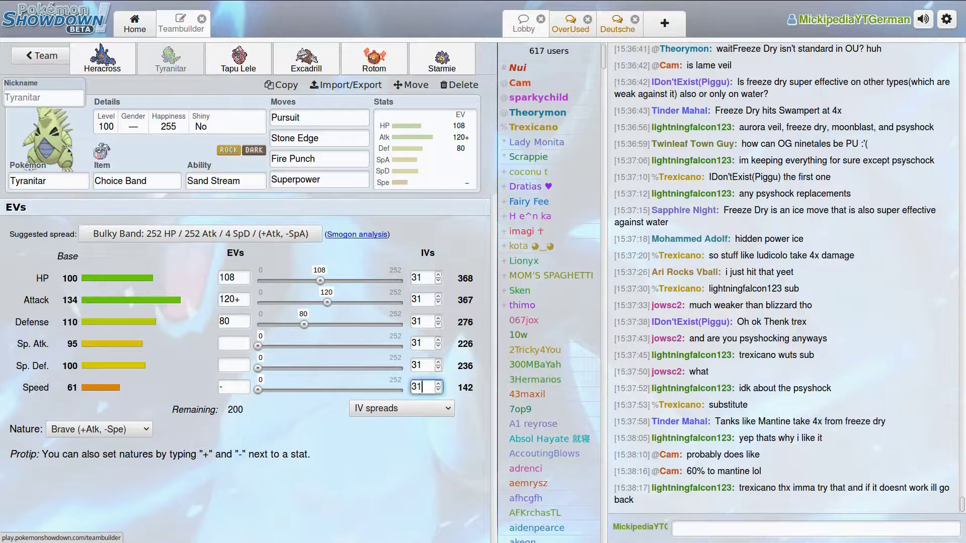
type("0")
left_click_drag(320, 280, 406, 280)
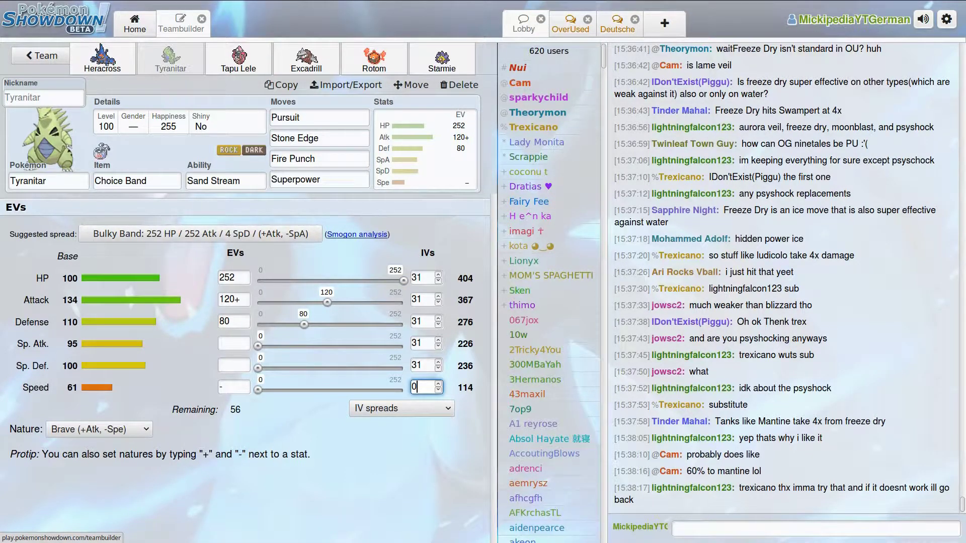
left_click(102, 59)
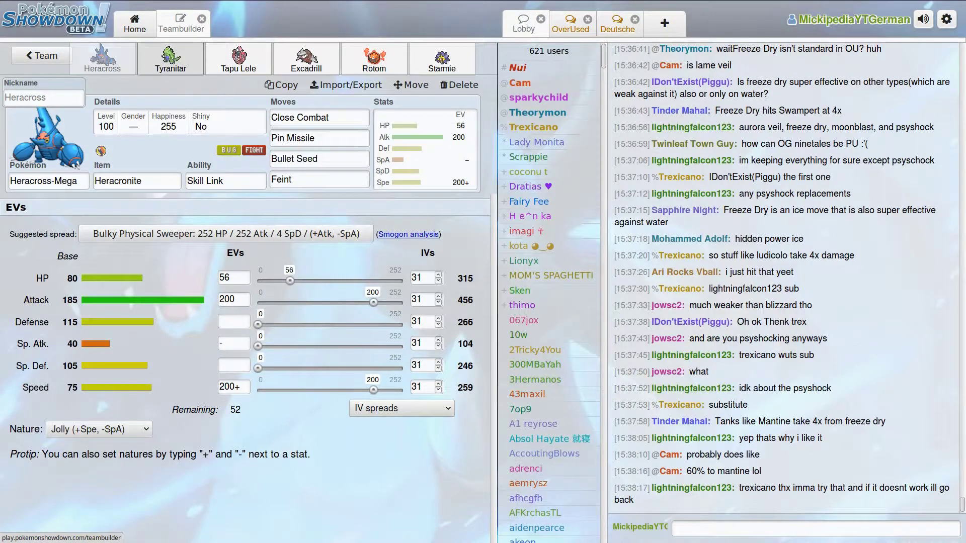
Reopen Tyranitar's set and put 136 EVs into Defense alongside 252 HP.
left_click(170, 58)
left_click_drag(304, 325, 336, 325)
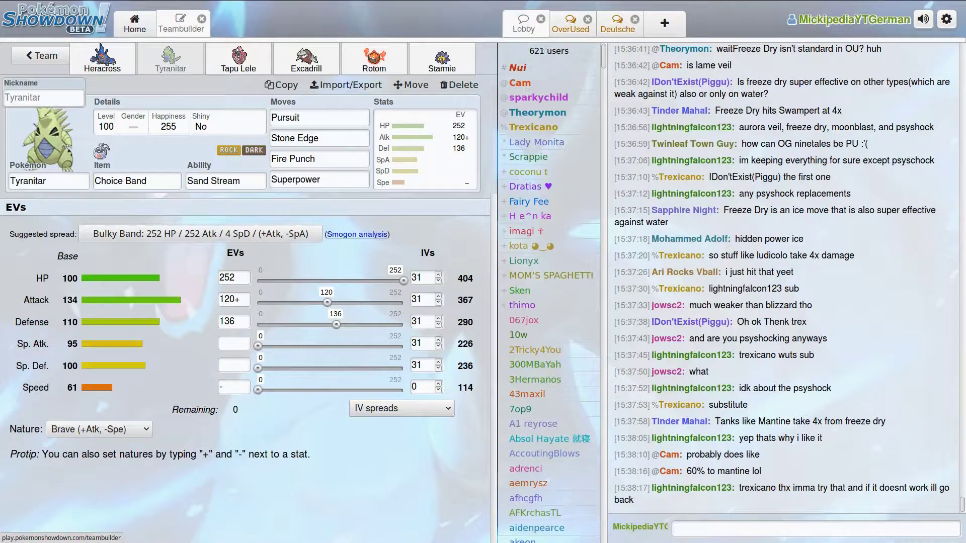
mouse_move(181, 1)
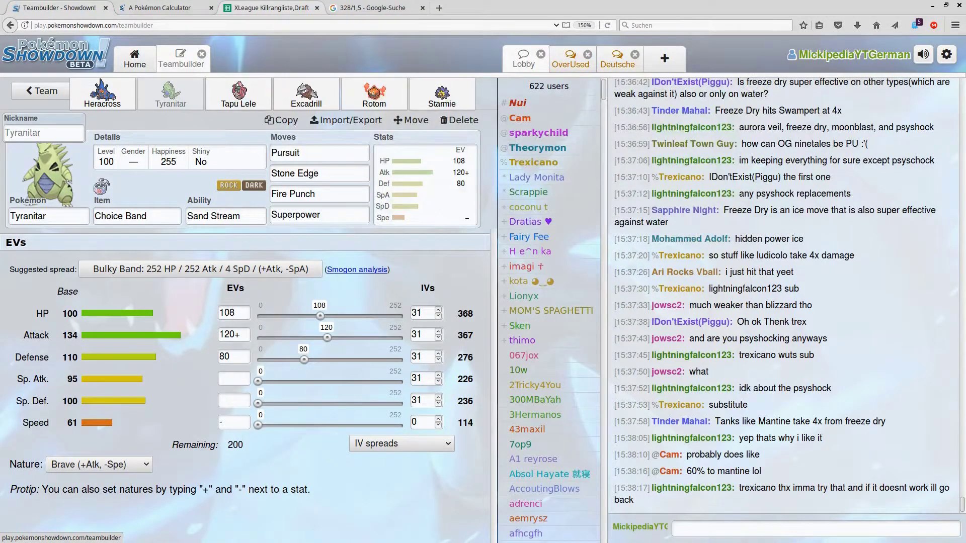
key("F11")
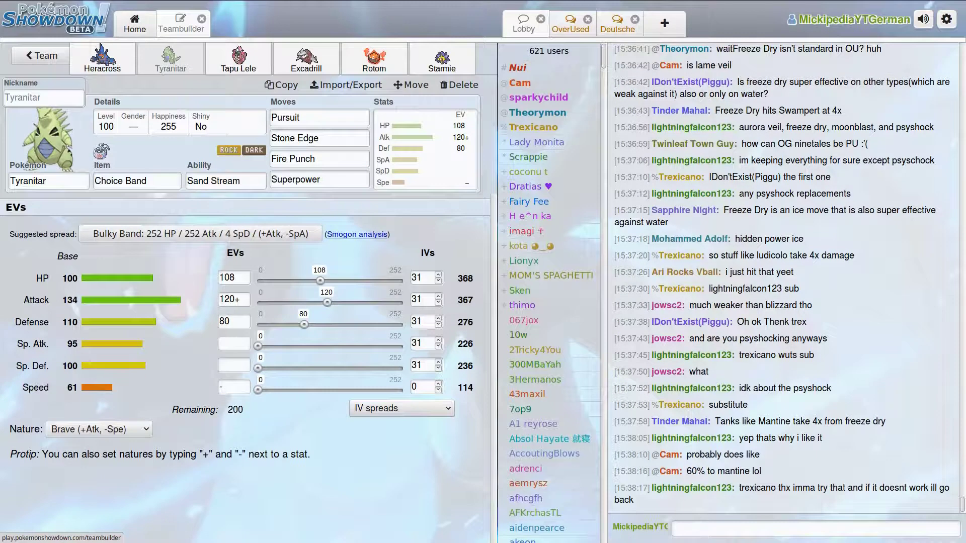
Give Tyranitar 248 HP and 140 Defense EVs, comparing with Heracross-Mega's set.
left_click(401, 280)
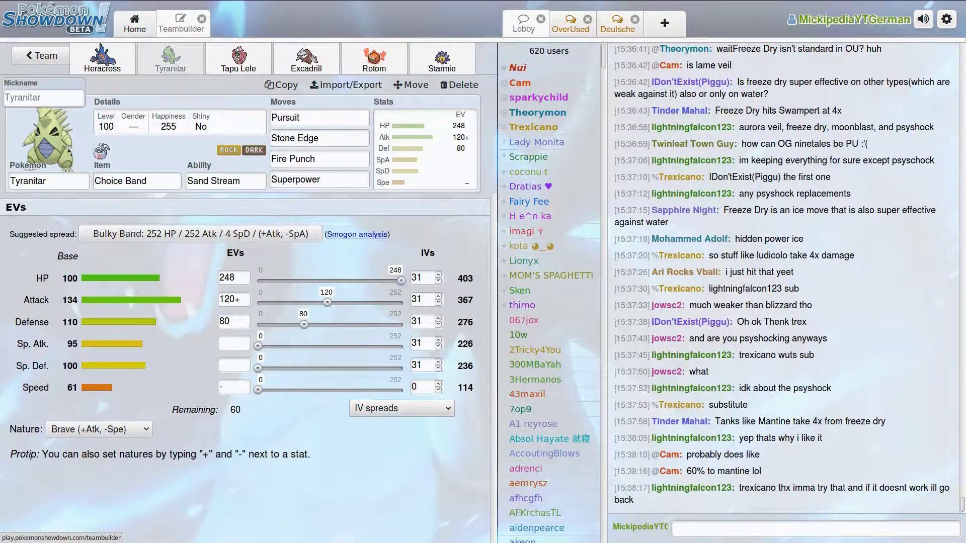
left_click_drag(304, 325, 338, 324)
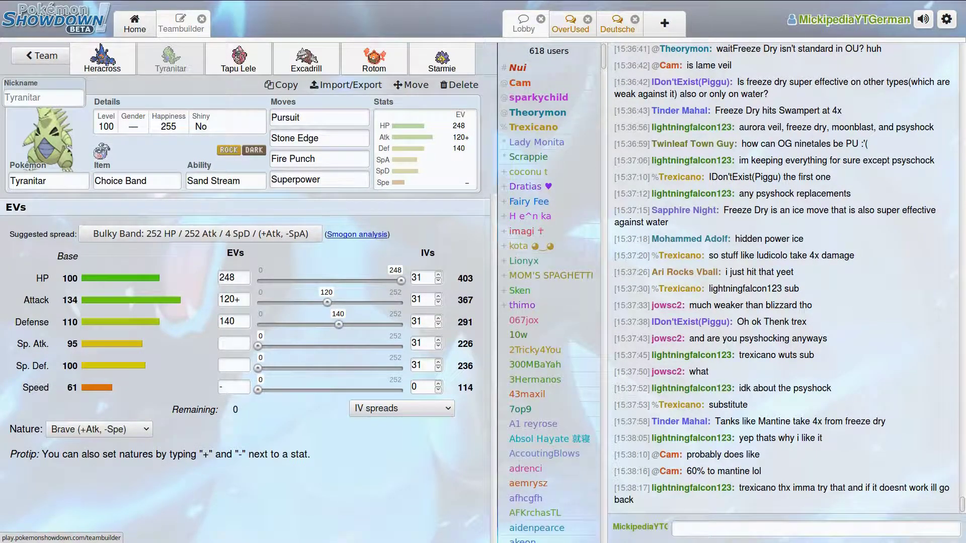
left_click_drag(339, 325, 336, 324)
key("Right")
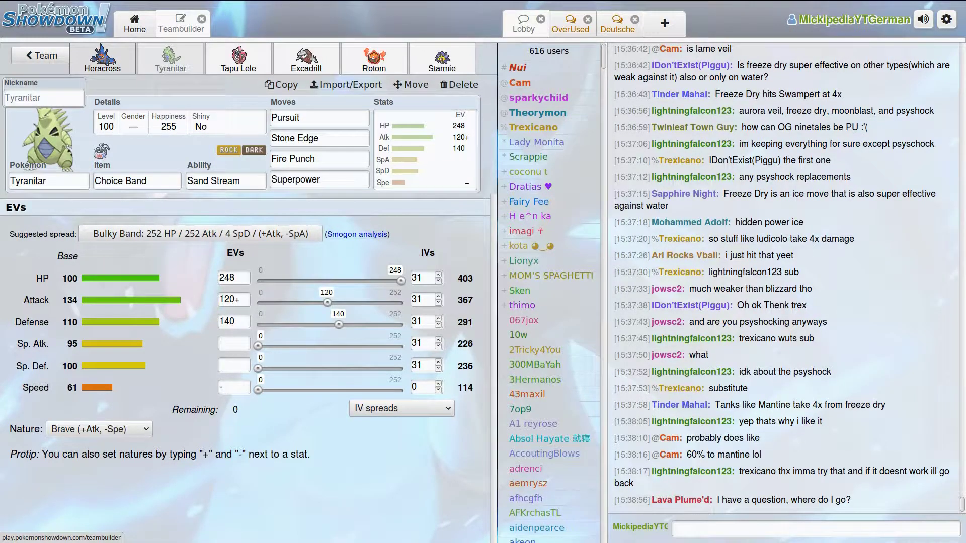
left_click(103, 59)
left_click(171, 59)
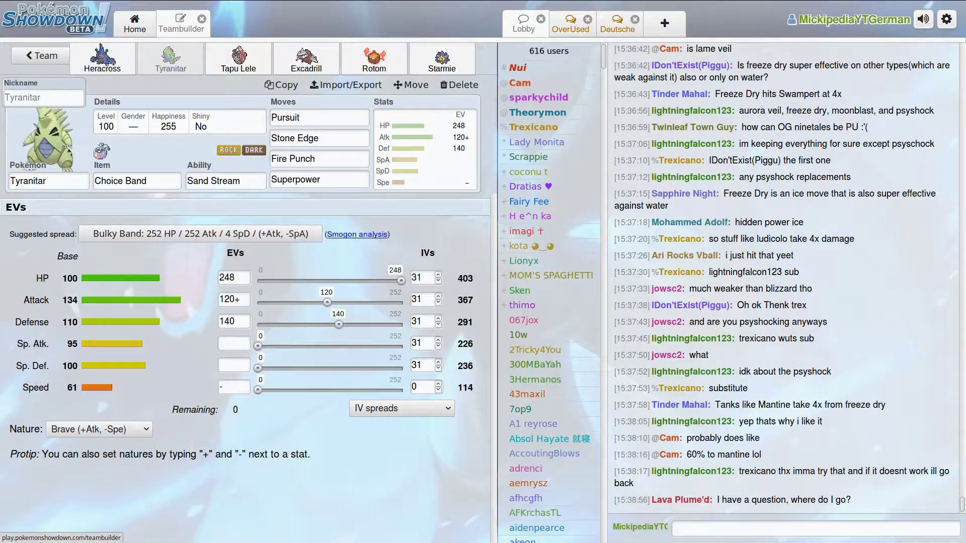
Set Heracross-Mega's Attack EVs to 252, with a brief look at Tyranitar's set.
left_click(102, 59)
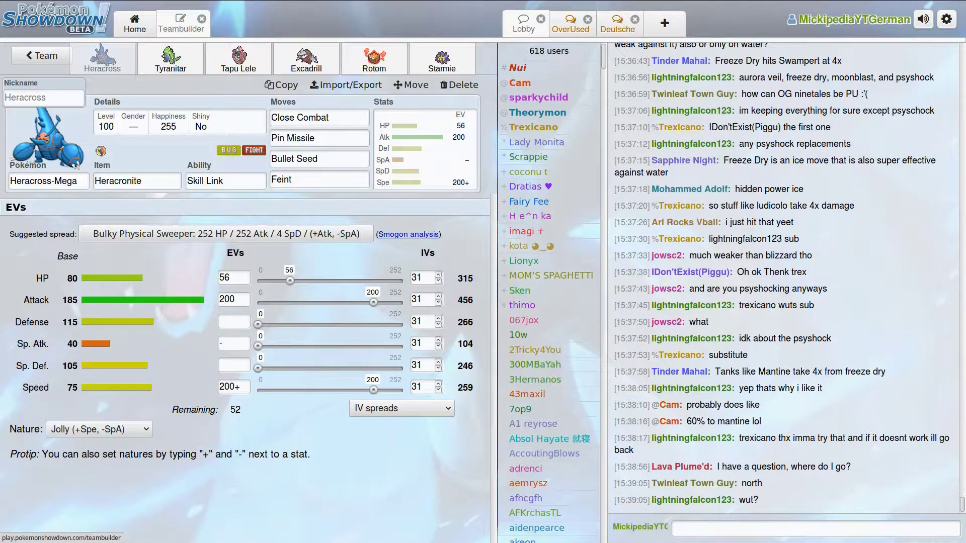
left_click_drag(373, 302, 403, 303)
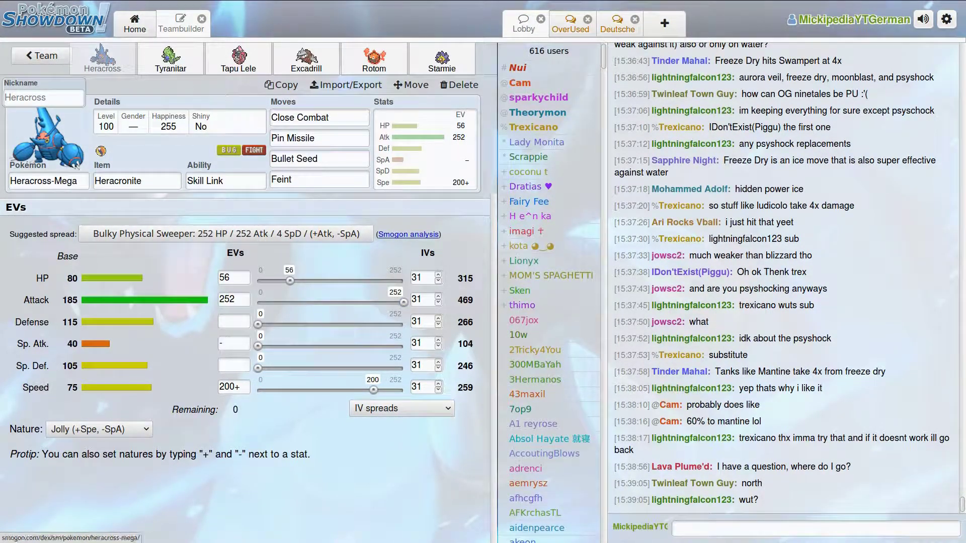
left_click(170, 58)
left_click(102, 58)
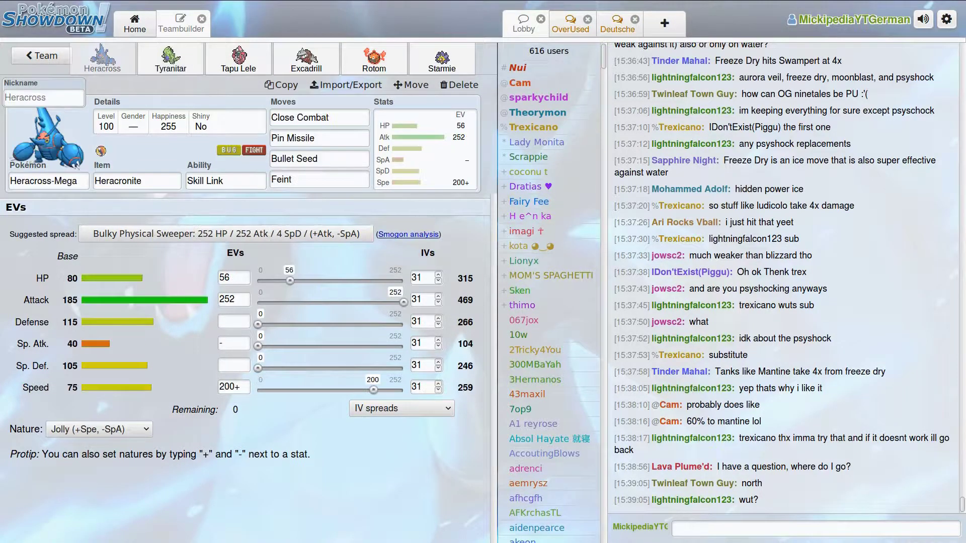
Set Tyranitar's HP EVs to 252 and Defense EVs to 136, and open Tapu Lele's set.
left_click(171, 57)
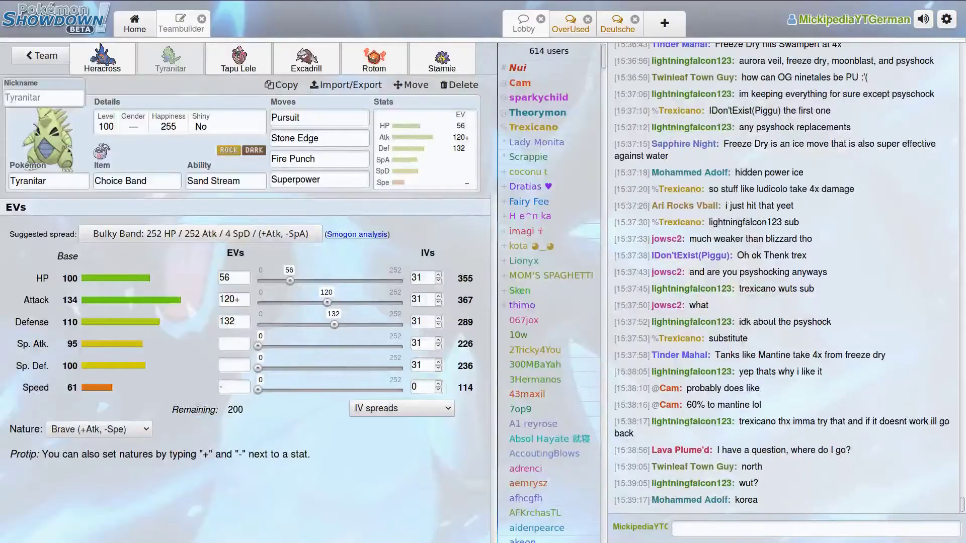
left_click_drag(289, 281, 404, 280)
left_click_drag(334, 324, 336, 325)
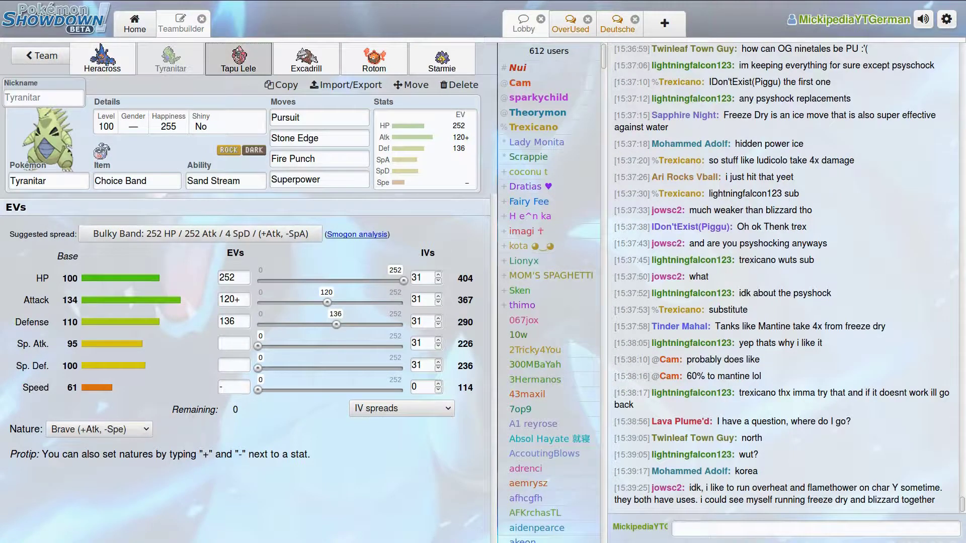
left_click(239, 57)
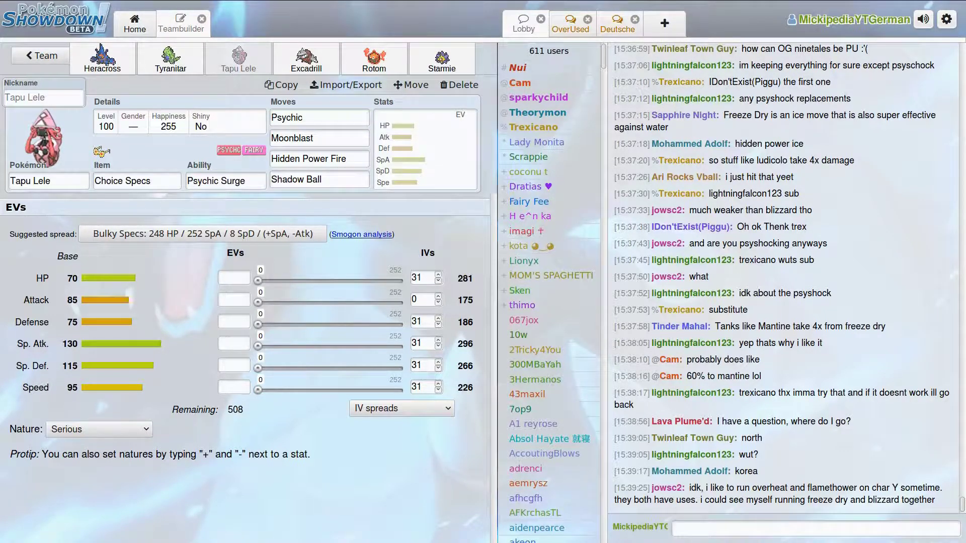
left_click(402, 302)
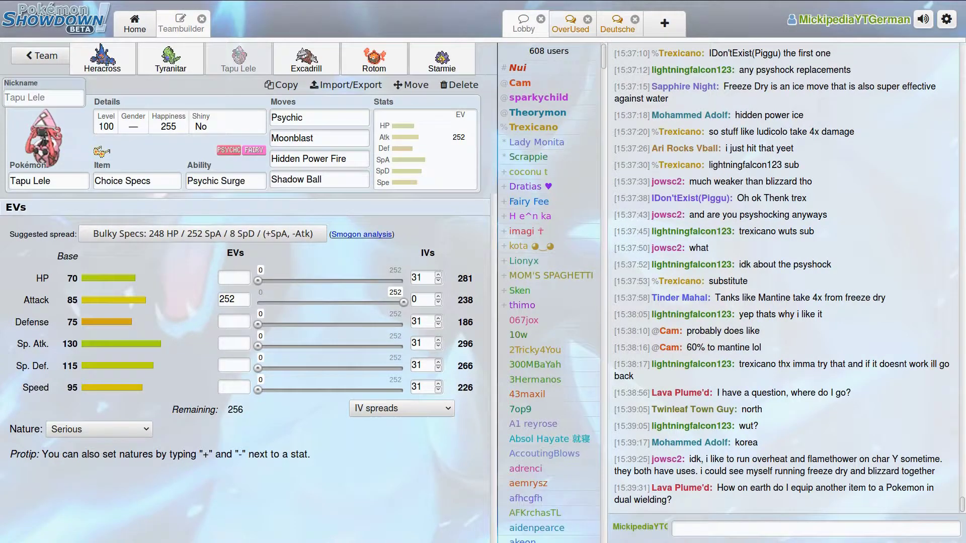
key("BackSpace")
key("BackSpace")
key("BackSpace")
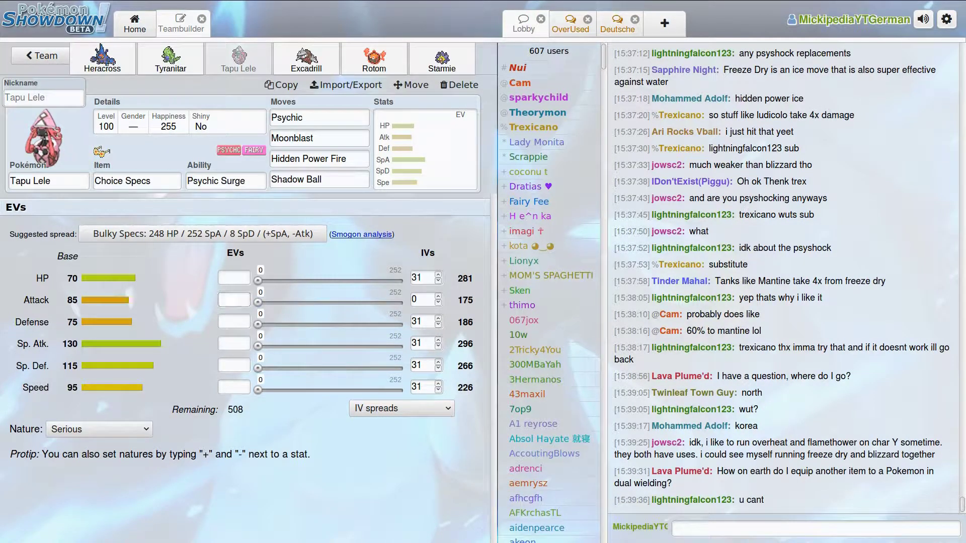
Give Tapu Lele 252 Special Attack and 252 Speed EVs with a Timid nature that raises Speed and lowers Attack.
left_click_drag(258, 346, 404, 346)
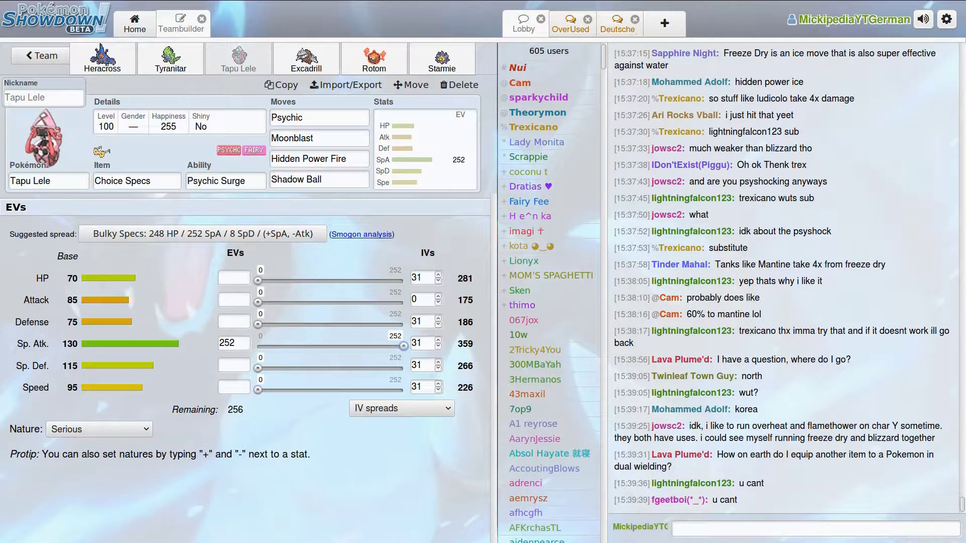
left_click(234, 300)
type("-")
left_click(233, 387)
type("+")
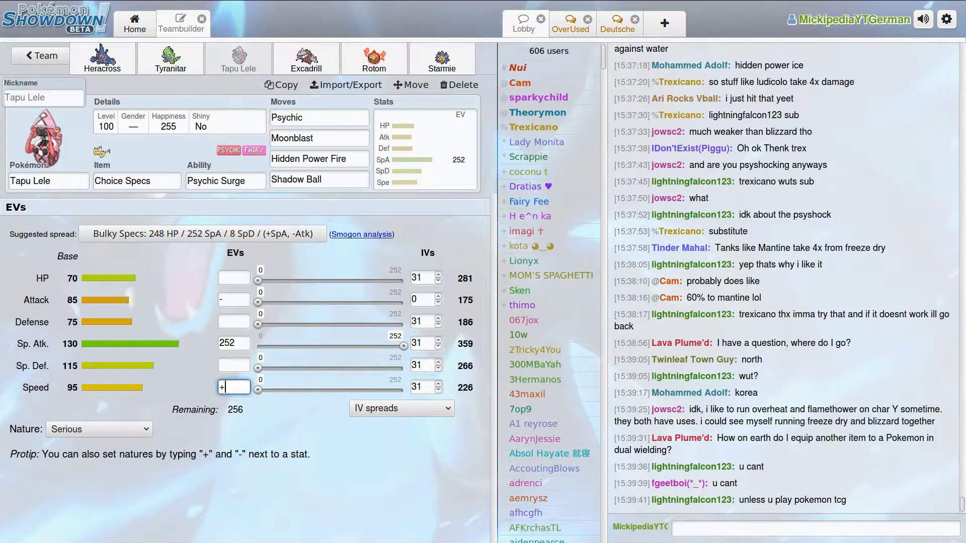
type("353")
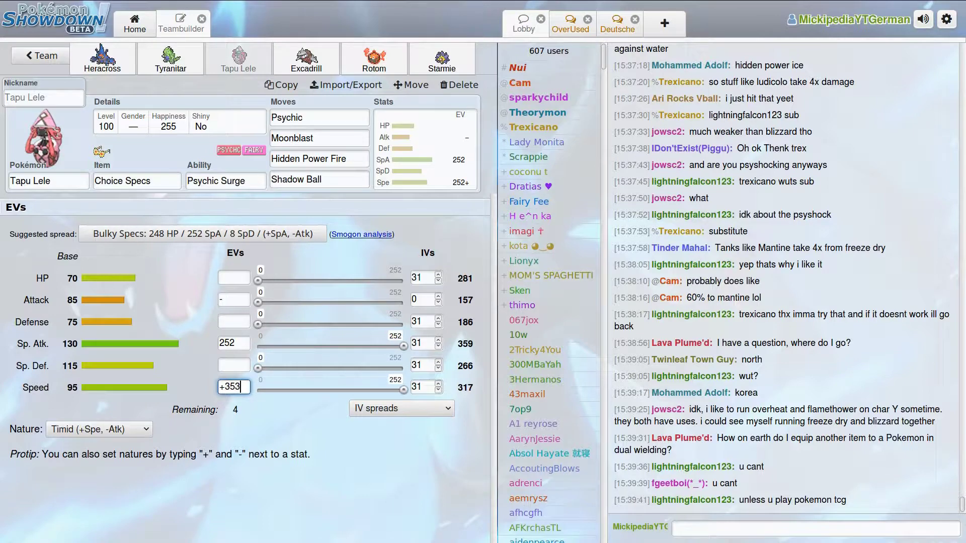
key("BackSpace")
key("BackSpace")
key("BackSpace")
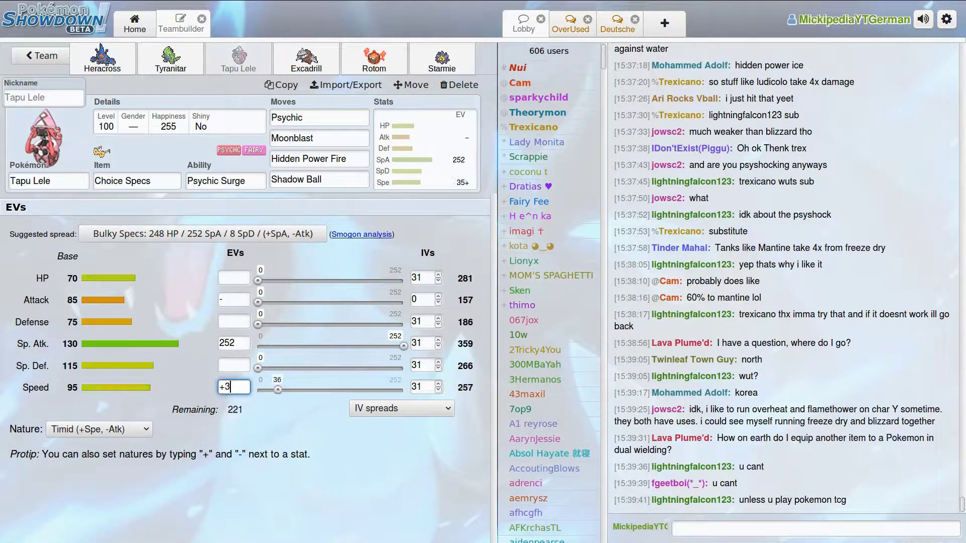
type("252")
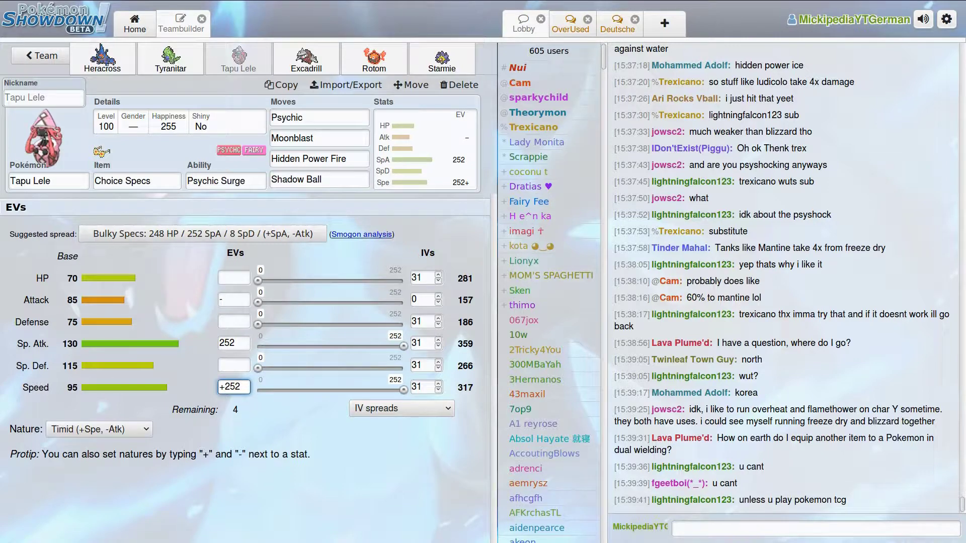
Try Tapu Lele's remaining 4 EVs in Special Defense, and put them into Defense instead.
left_click_drag(258, 368, 260, 367)
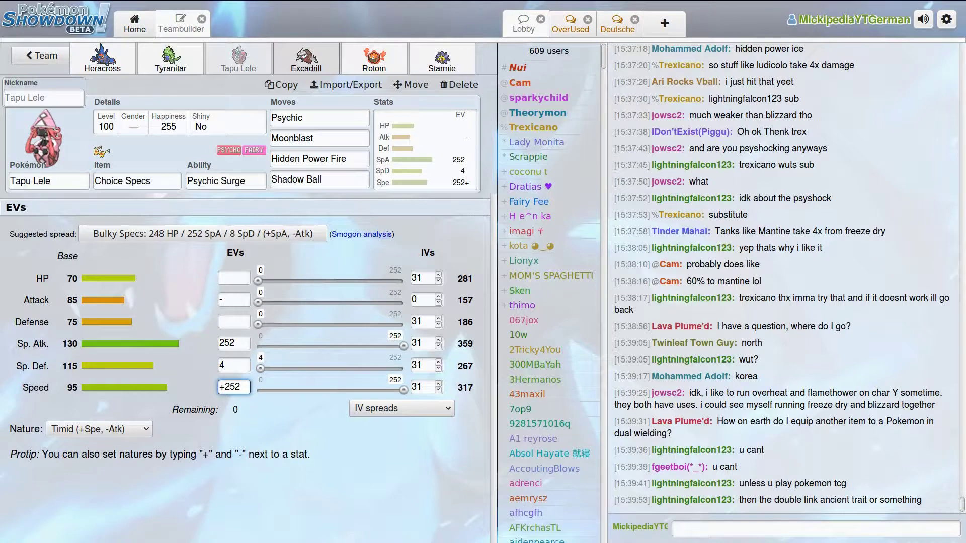
left_click_drag(260, 368, 257, 368)
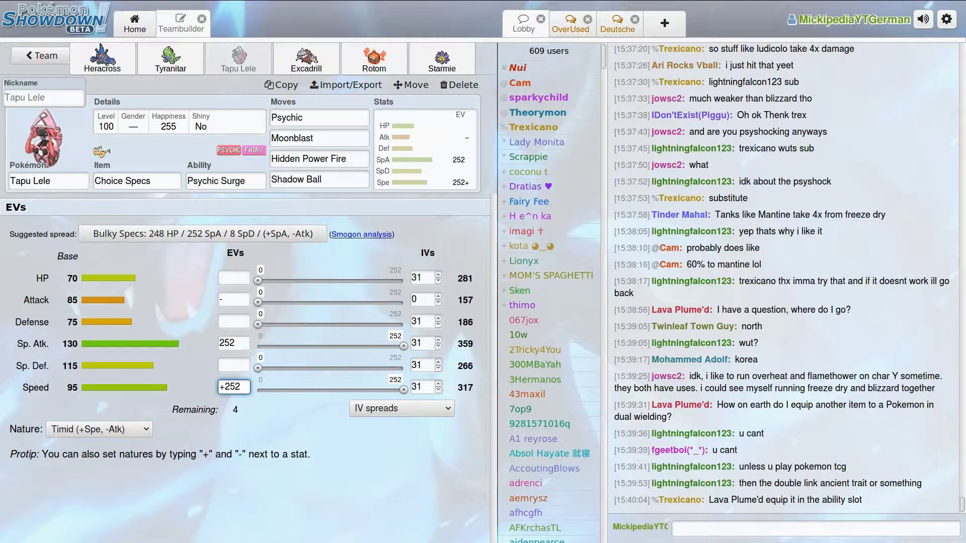
left_click_drag(257, 324, 260, 323)
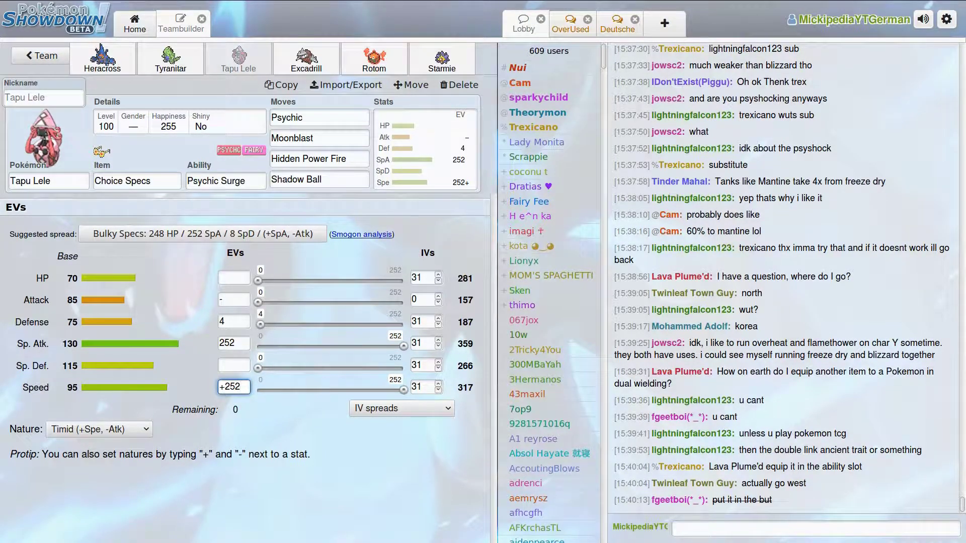
Open Excadrill's set, review the opposing Pokémon on the Juli sheet and return to the teambuilder.
left_click(306, 58)
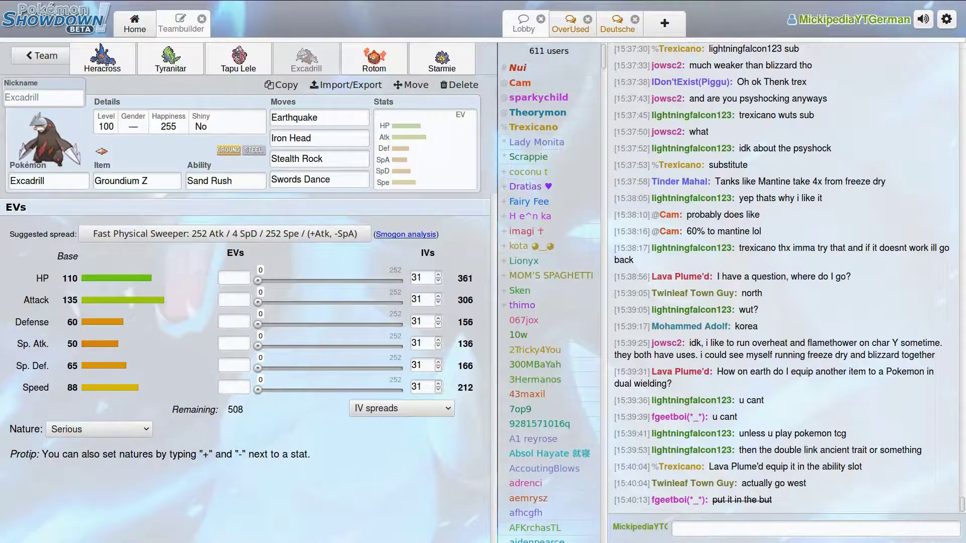
mouse_move(271, 1)
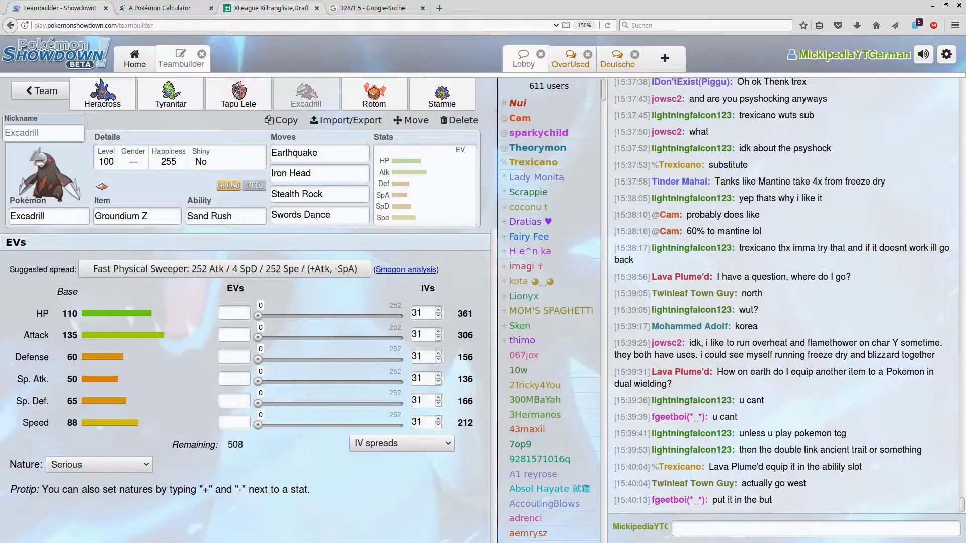
left_click(272, 7)
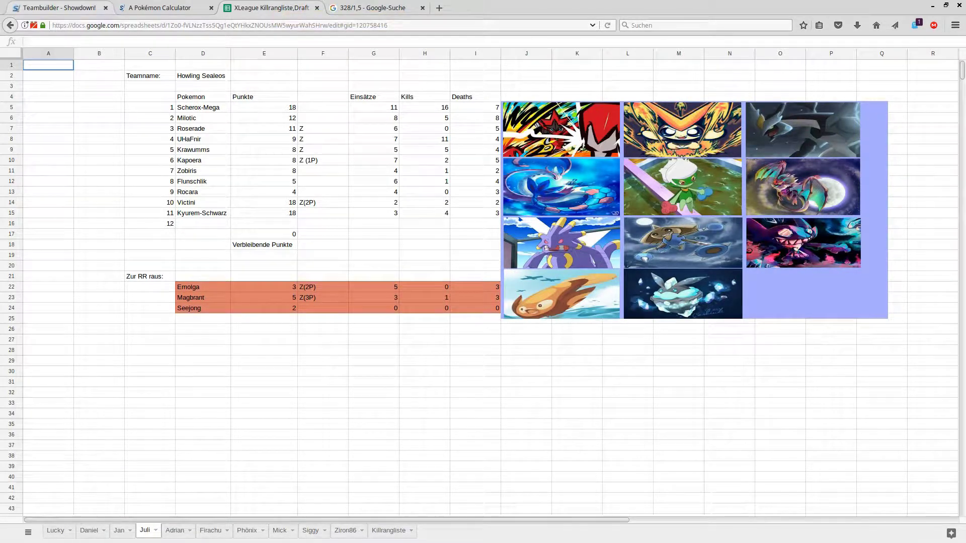
left_click(58, 7)
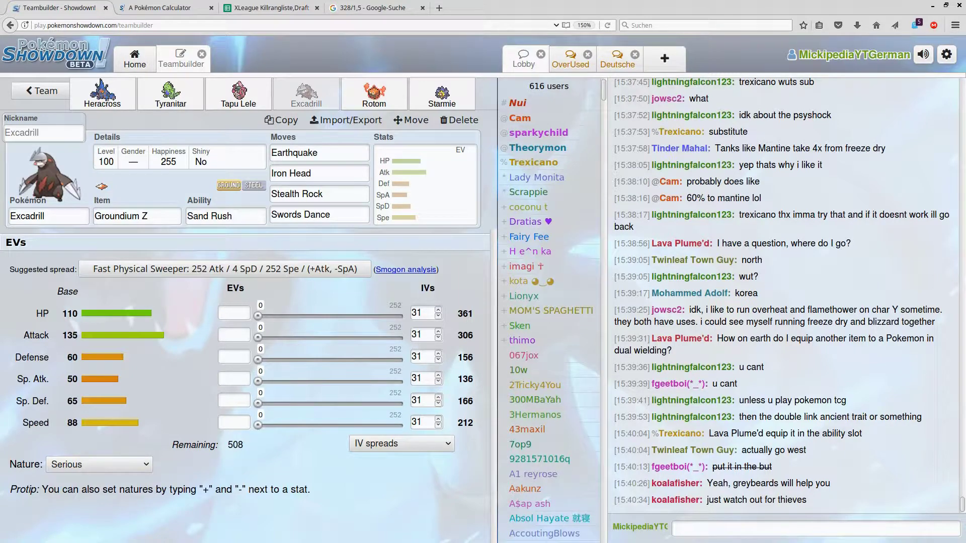
key("F11")
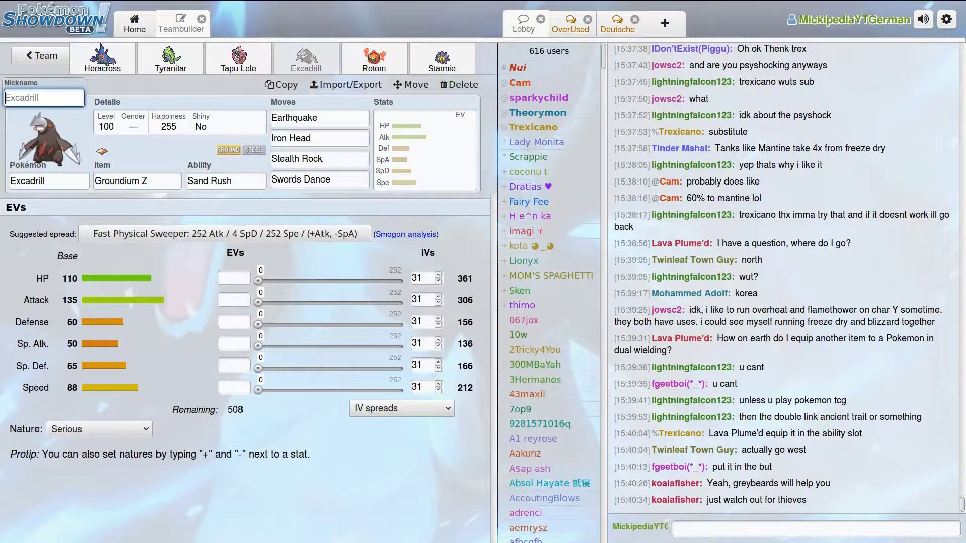
Compare with Heracross-Mega's Speed and give Excadrill 188 Speed EVs.
left_click(102, 59)
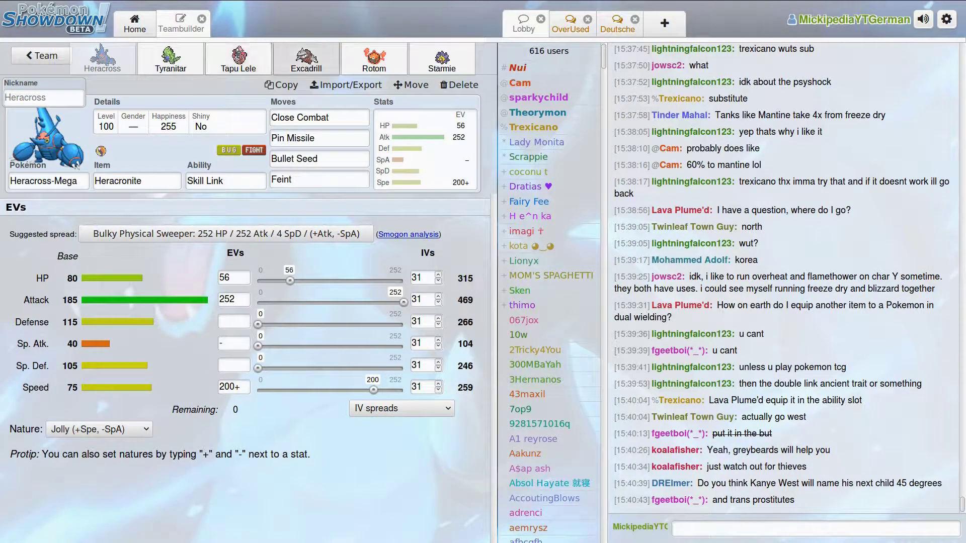
left_click(307, 58)
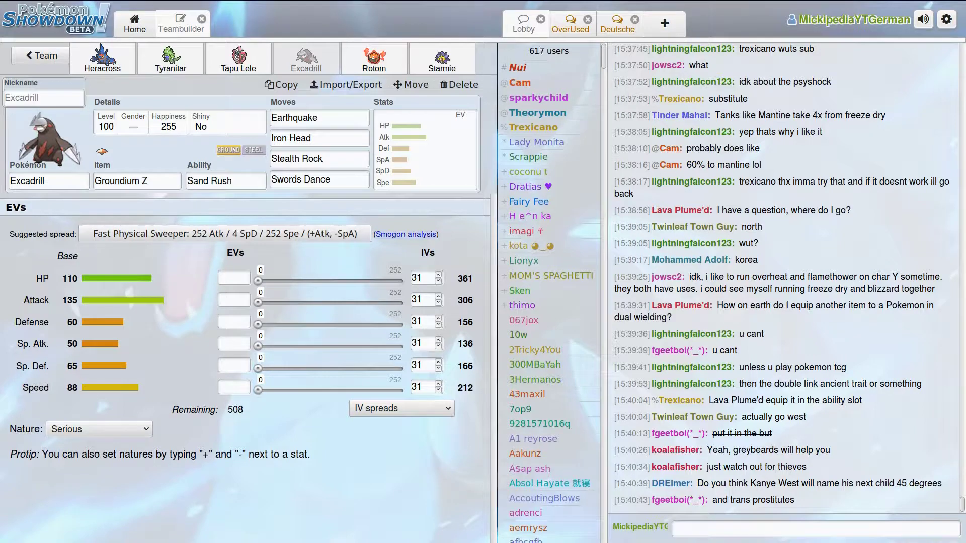
left_click_drag(258, 390, 366, 390)
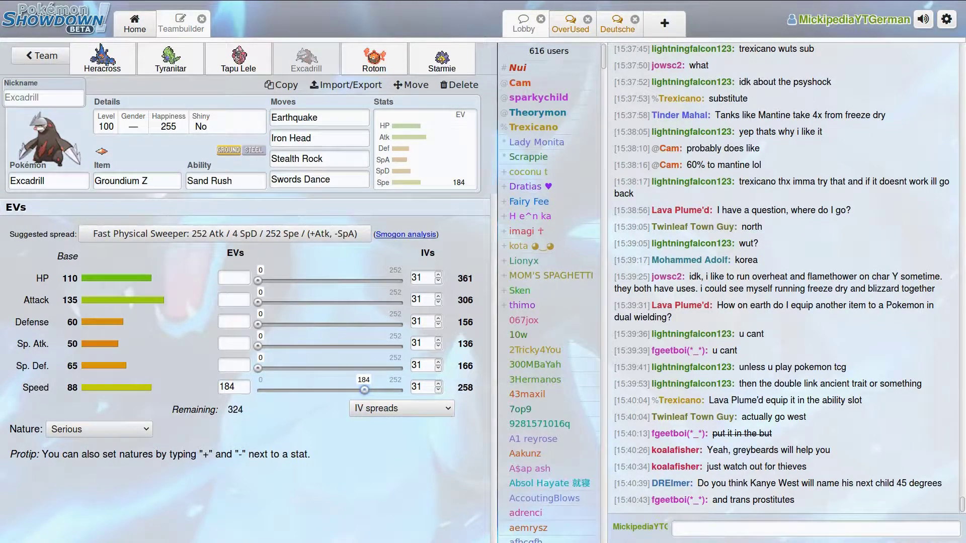
Give Excadrill an Adamant nature with 252 Attack and 68 HP EVs, and reopen Tyranitar's set.
left_click(222, 343)
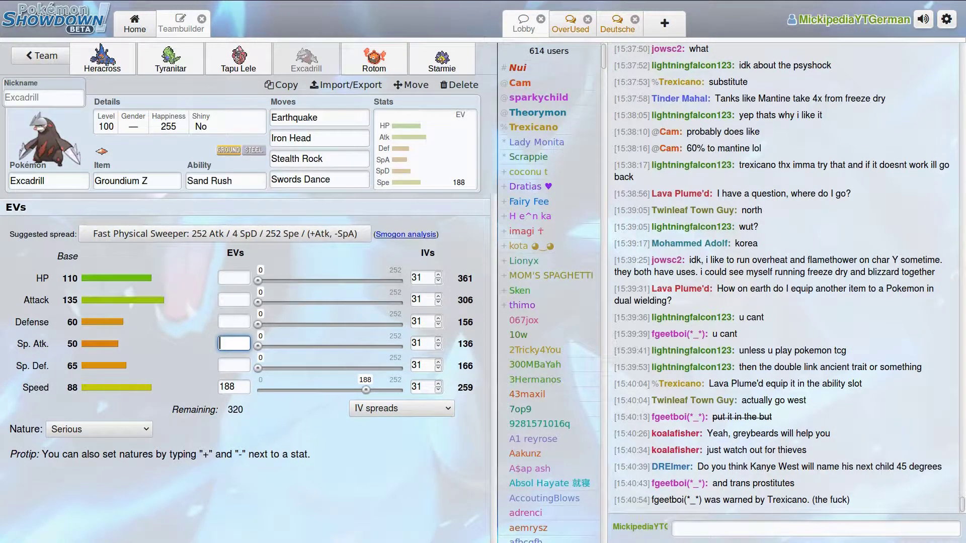
type("-")
left_click(233, 299)
type("+")
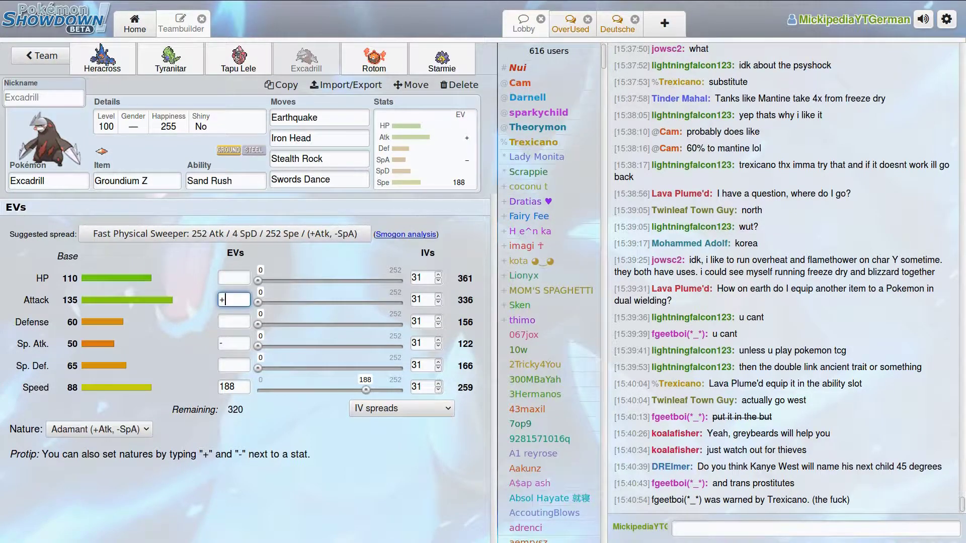
type("252")
key("Tab")
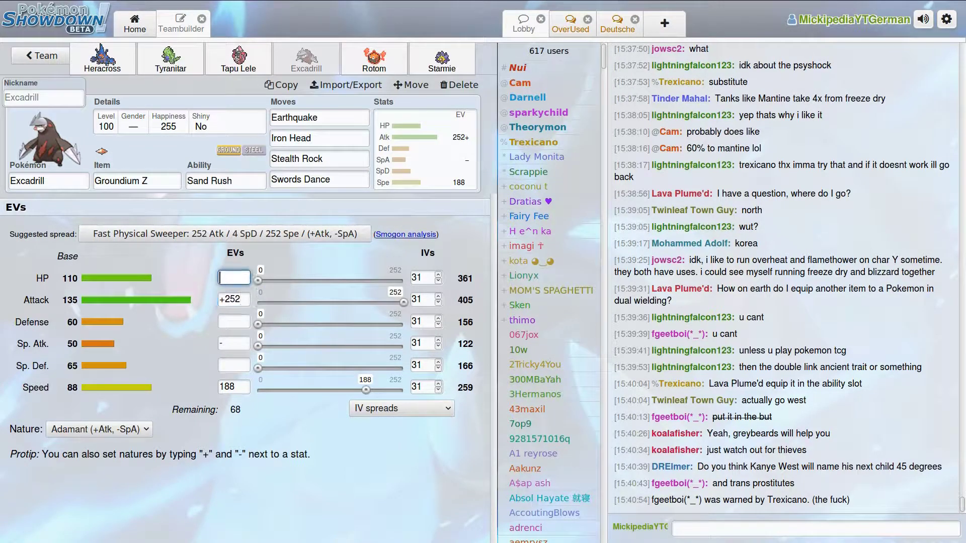
type("68")
left_click(170, 59)
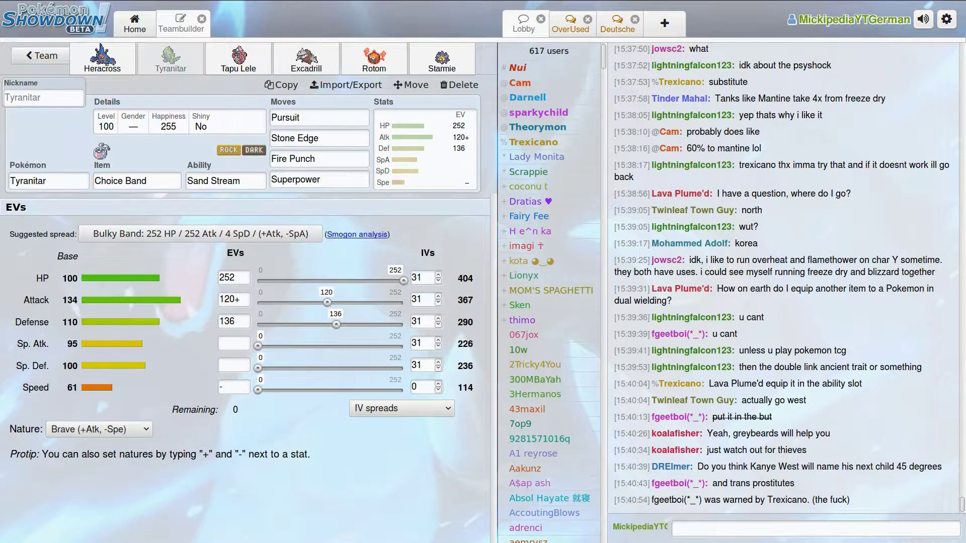
Review the Heracross-Mega, Tapu Lele and Excadrill sets, and check them against the opposing Pokémon on the Juli sheet.
left_click(102, 59)
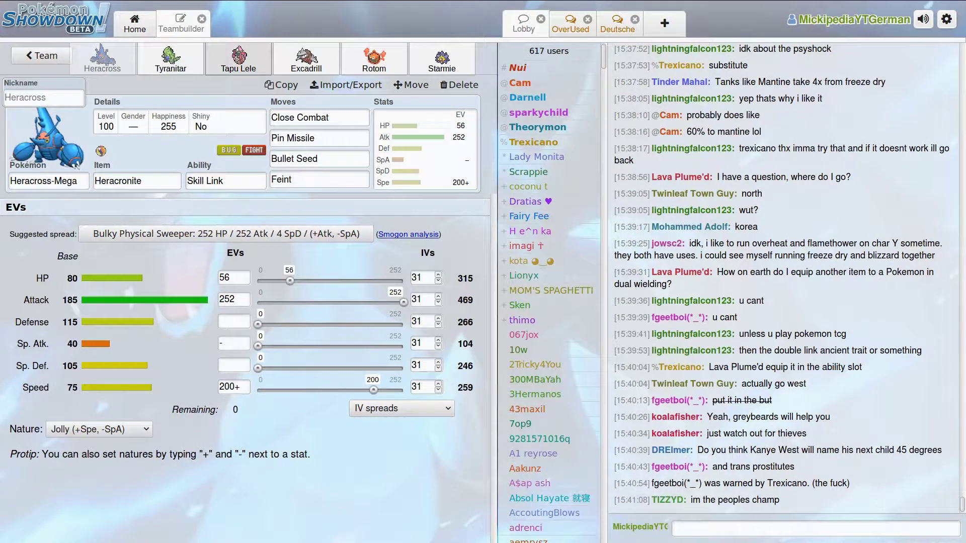
left_click(238, 59)
left_click(306, 59)
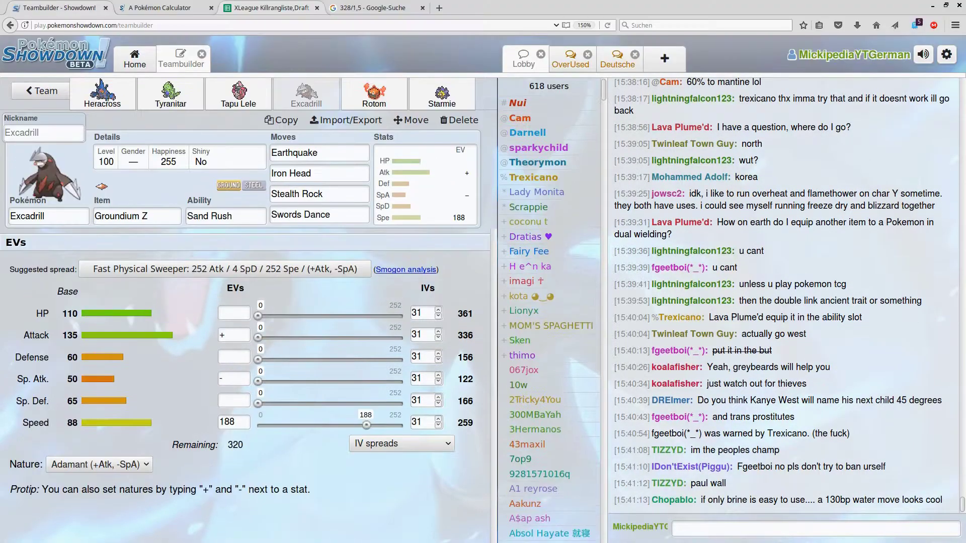
left_click(271, 8)
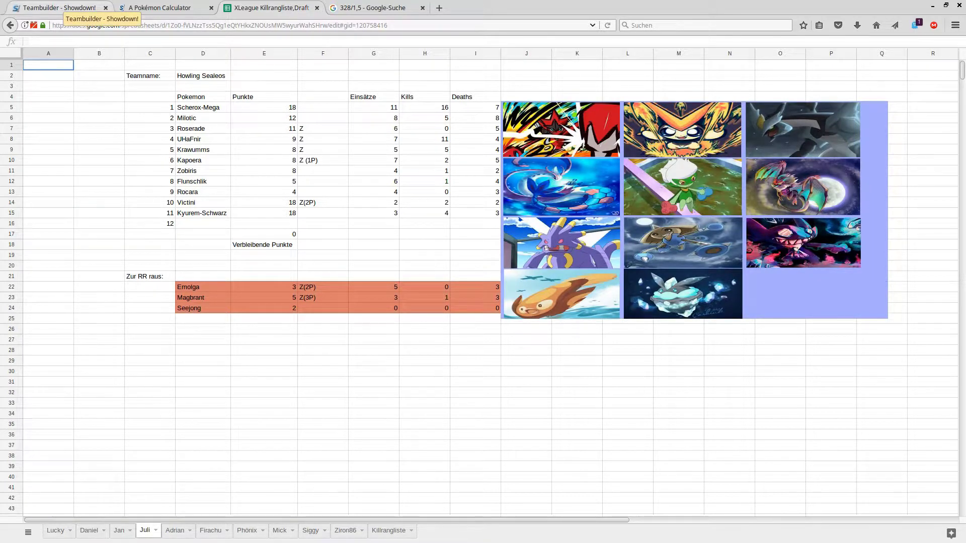
left_click(58, 8)
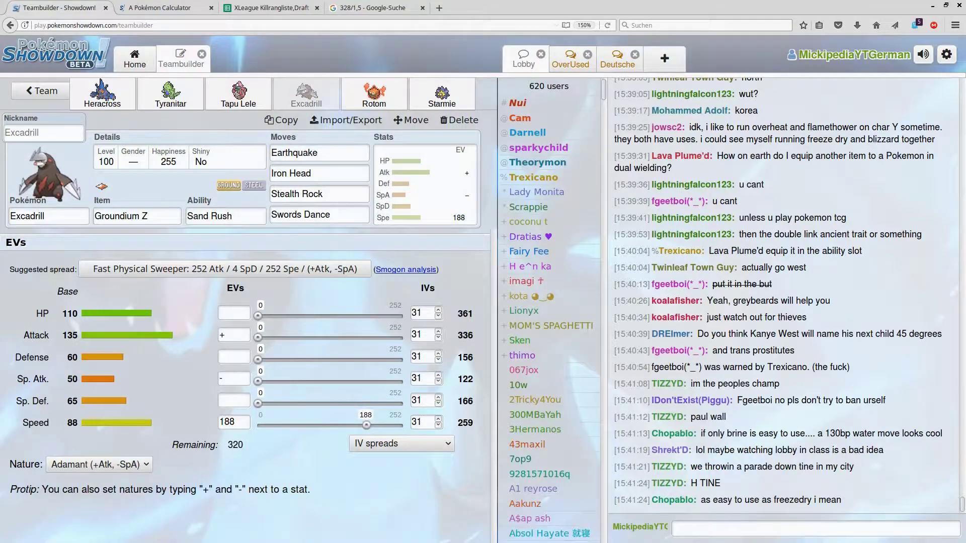
key("F11")
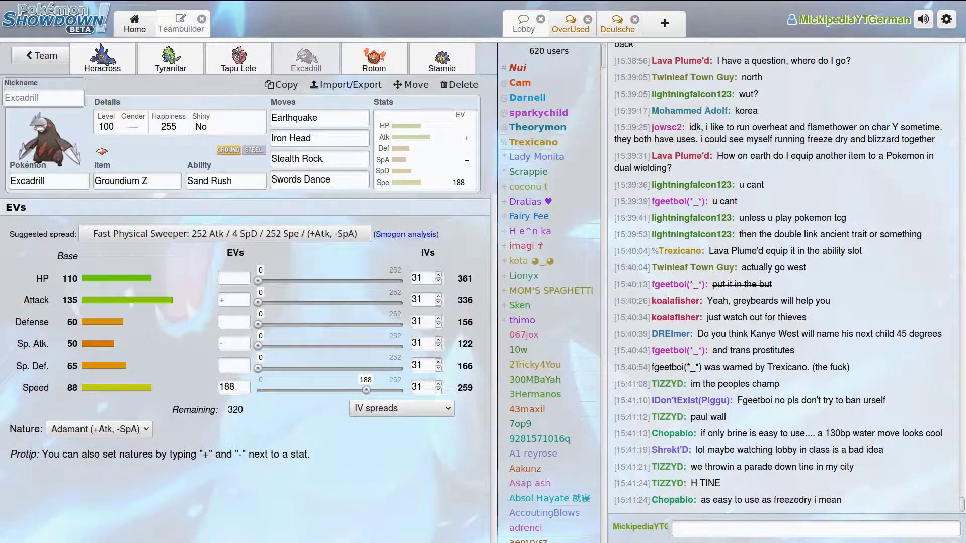
Check the opposing Pokémon on the Juli sheet and give Rotom-Heat Pain Split as its fourth move.
left_click(373, 59)
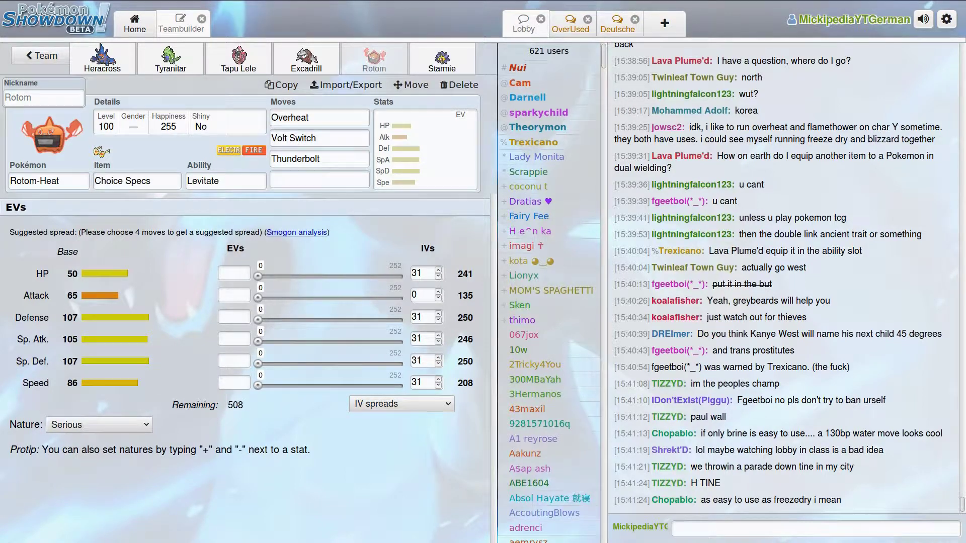
left_click(319, 179)
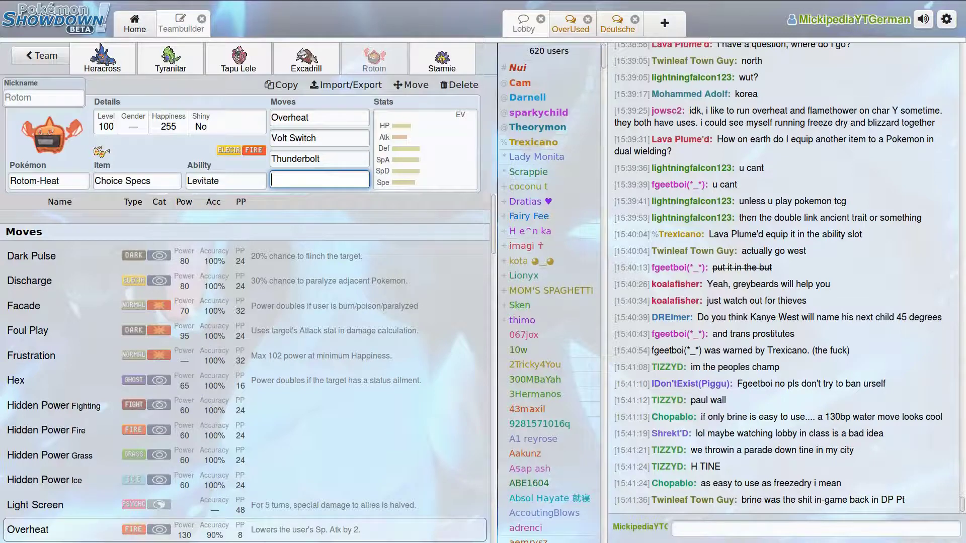
mouse_move(258, 1)
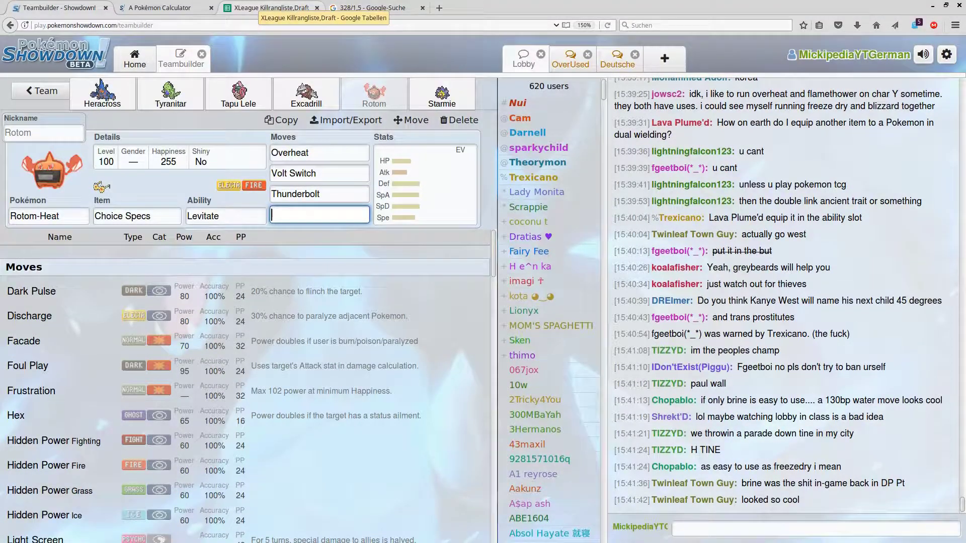
left_click(271, 8)
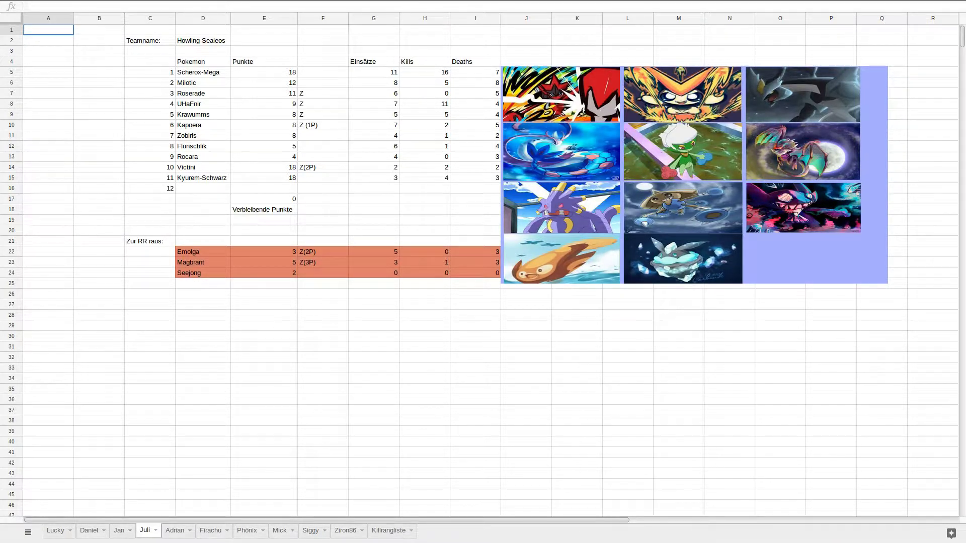
key("F11")
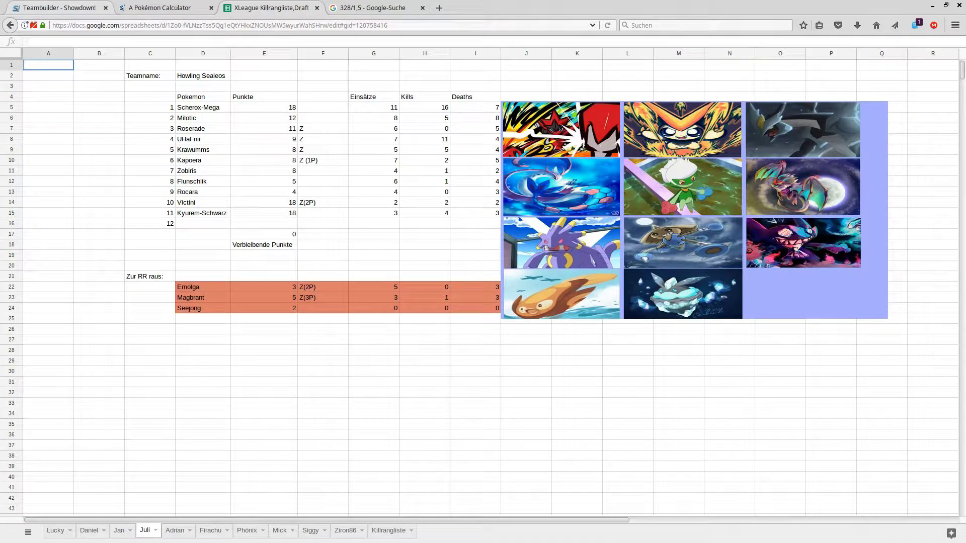
left_click(61, 8)
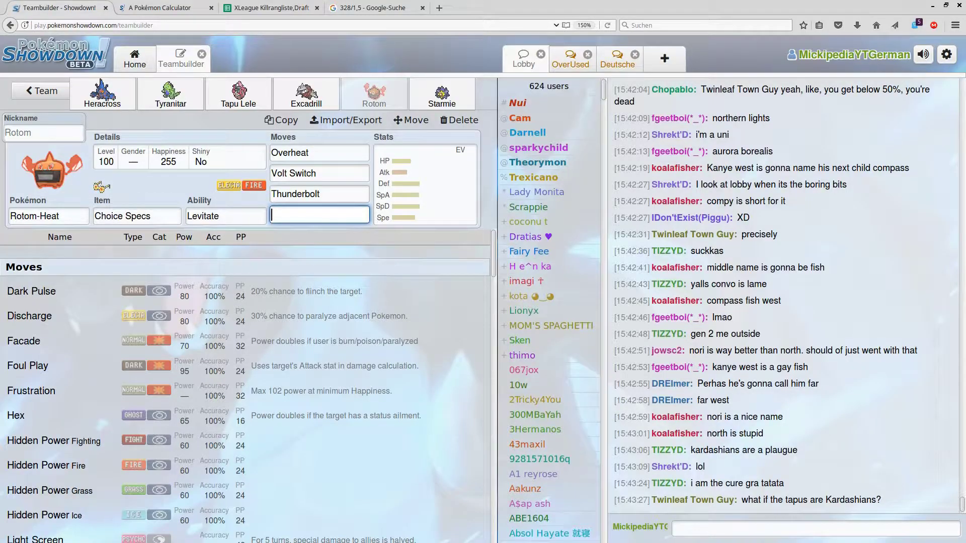
key("F11")
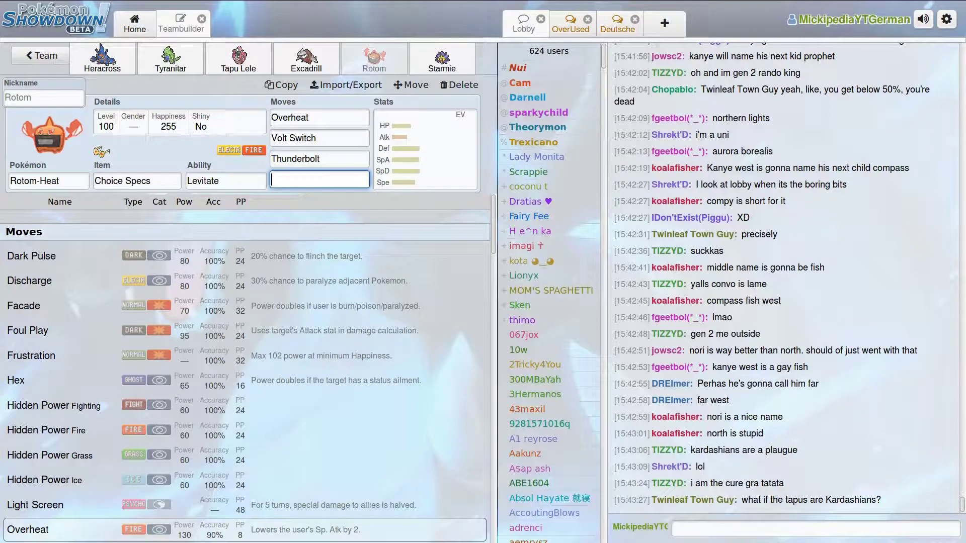
type("pain")
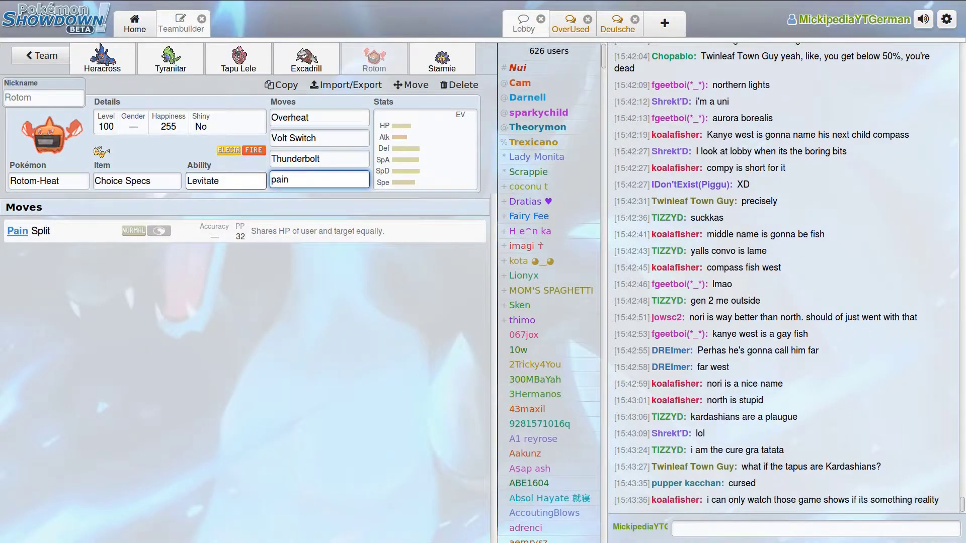
key("Return")
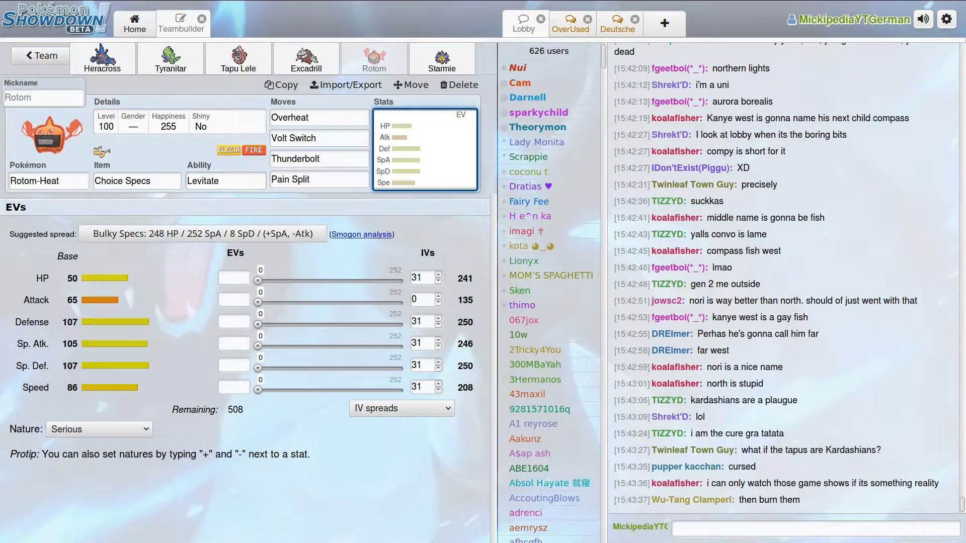
Give Rotom-Heat 252 Special Attack EVs and a Modest nature (+SpA, -Atk).
left_click_drag(258, 346, 403, 346)
left_click(234, 299)
type("-")
left_click(234, 343)
type("+")
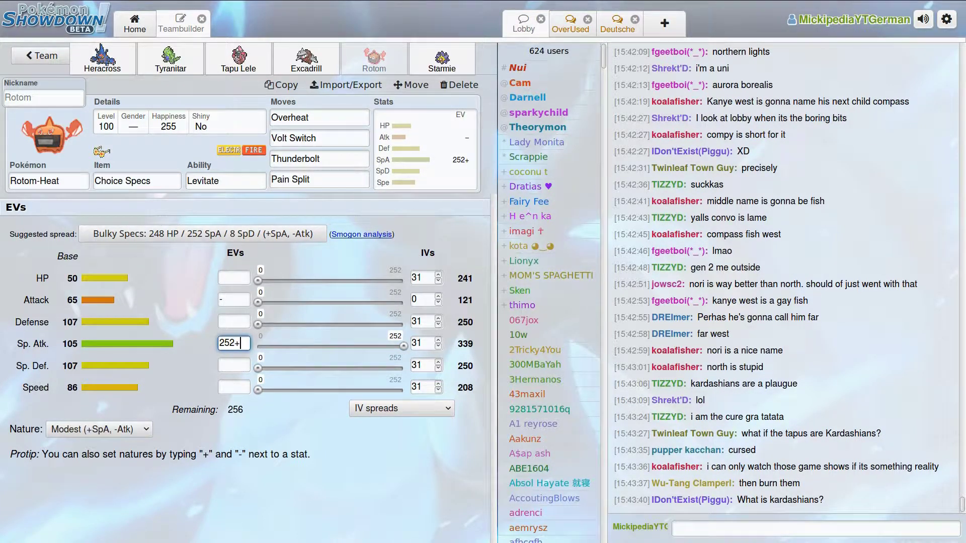
Compare with Heracross-Mega's Speed and give Rotom-Heat 204 Speed and 52 HP EVs.
left_click(103, 58)
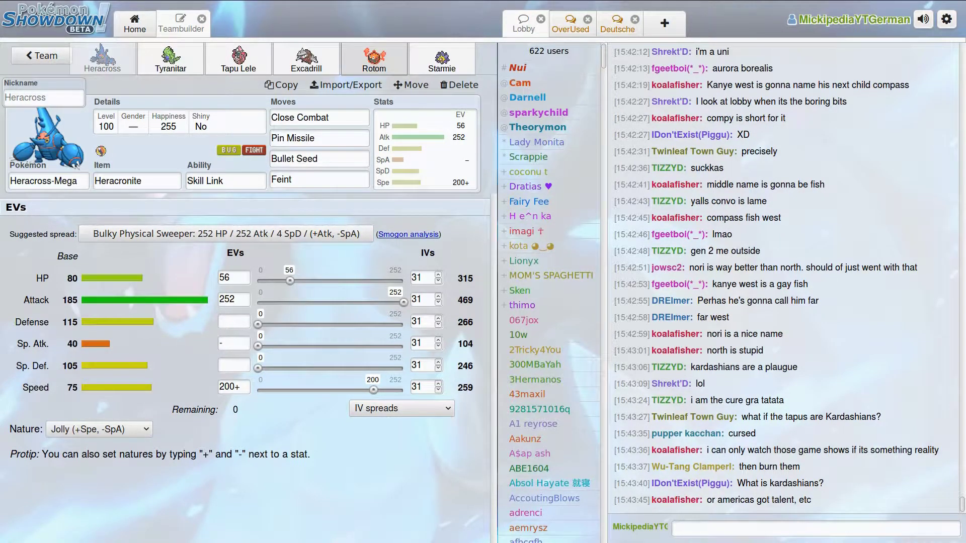
left_click(373, 58)
left_click_drag(258, 390, 375, 390)
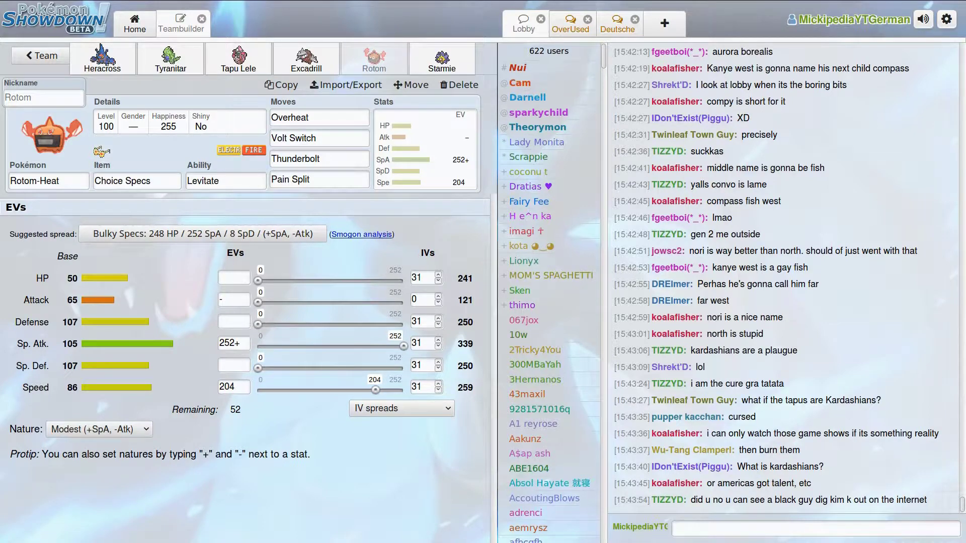
left_click_drag(257, 281, 288, 281)
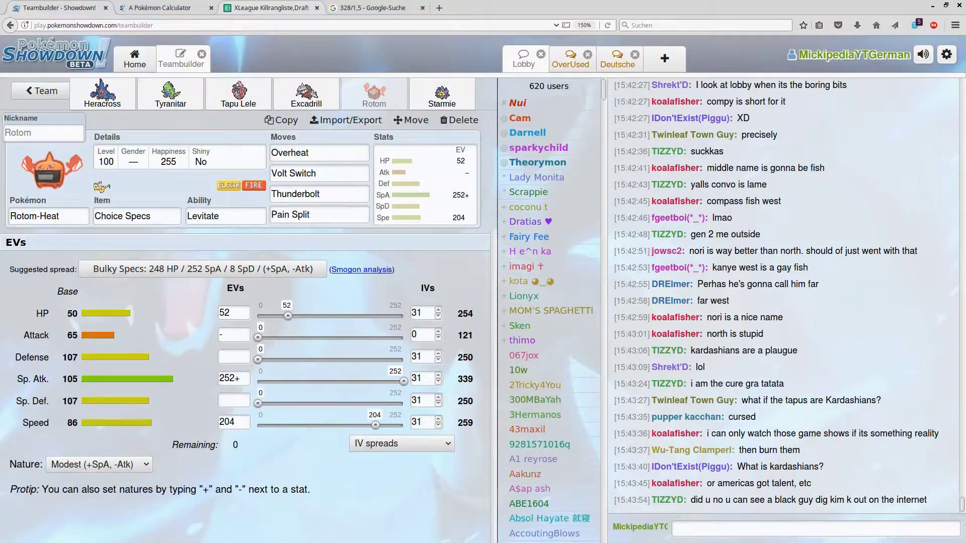
Look over the opposing roster on the Juli sheet and return to Rotom-Heat's set in the teambuilder.
left_click(270, 7)
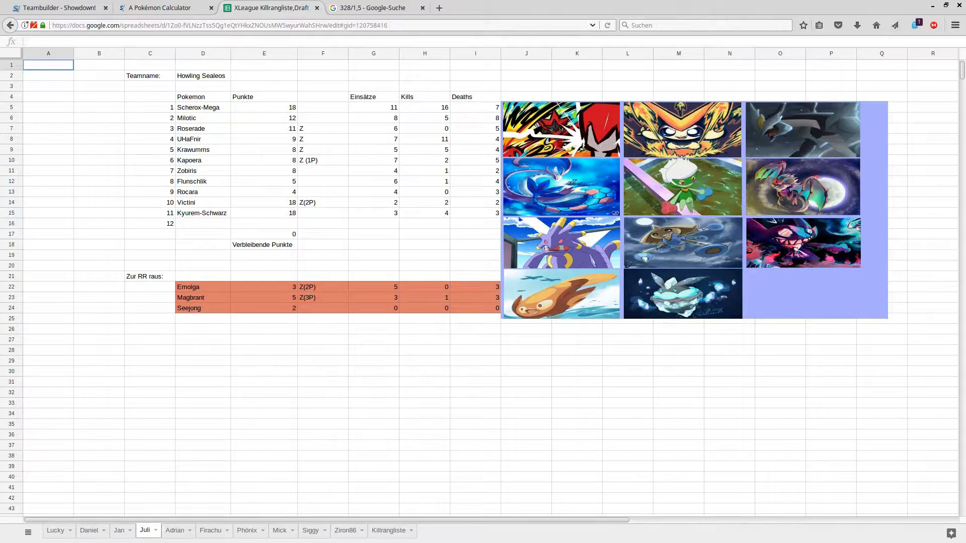
key("ctrl+1")
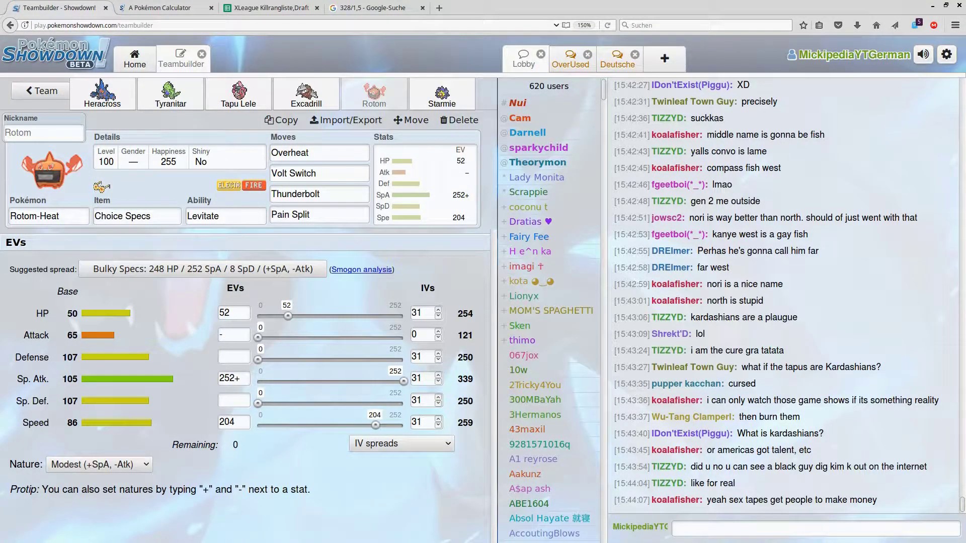
key("F11")
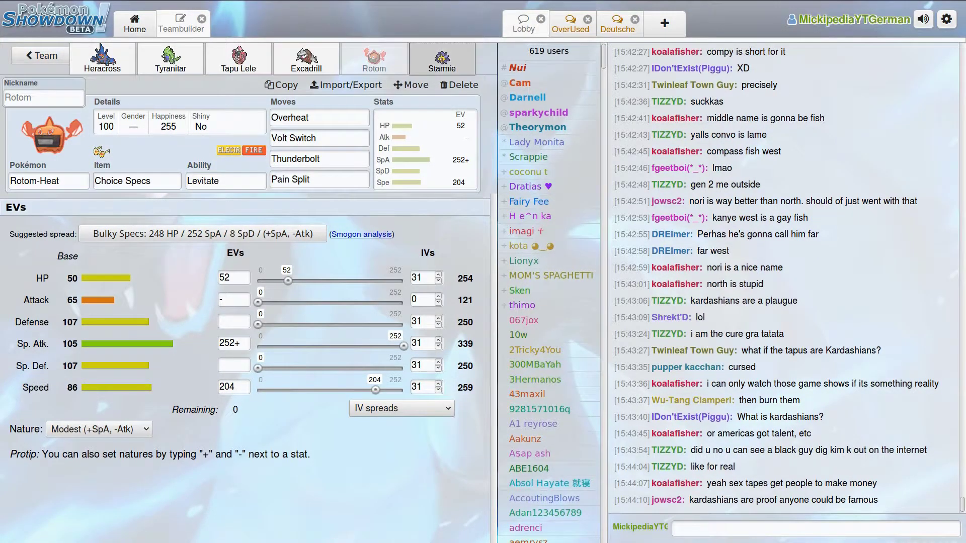
Give Starmie the Life Orb item and the hidden ability Analytic.
left_click(441, 58)
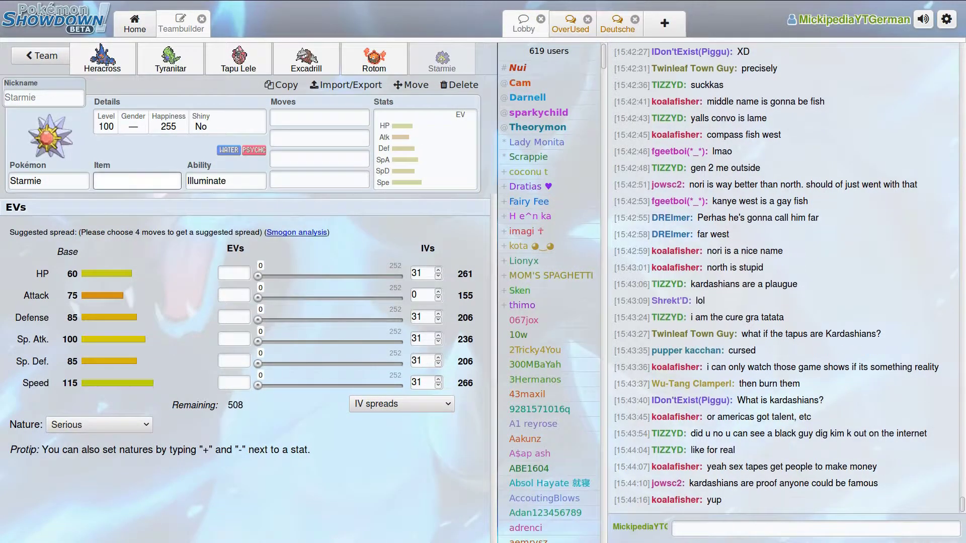
left_click(137, 181)
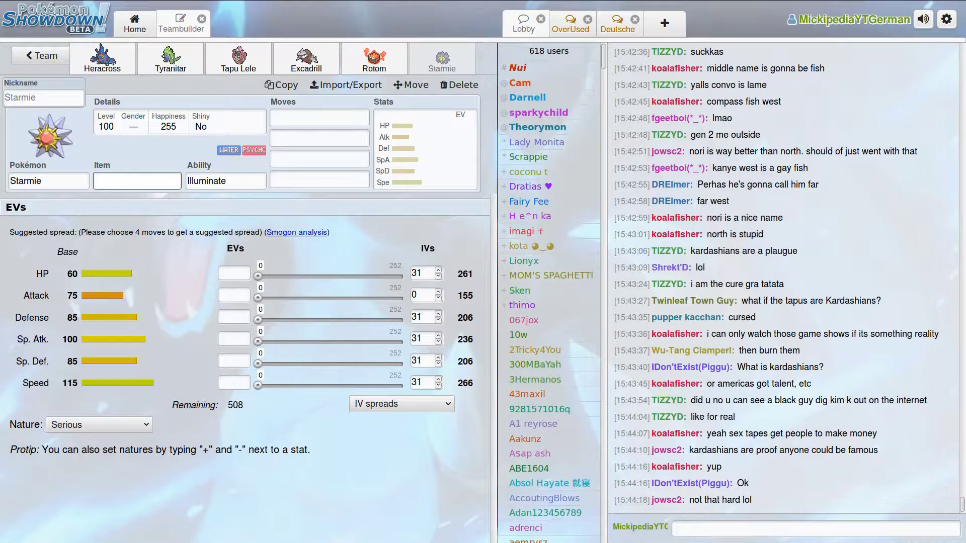
left_click(137, 181)
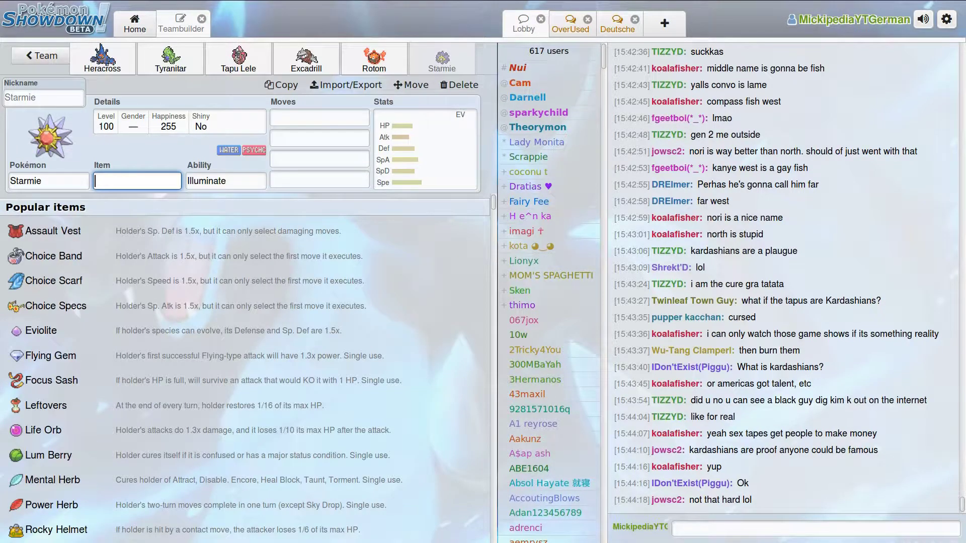
type("Life Orb")
key("Return")
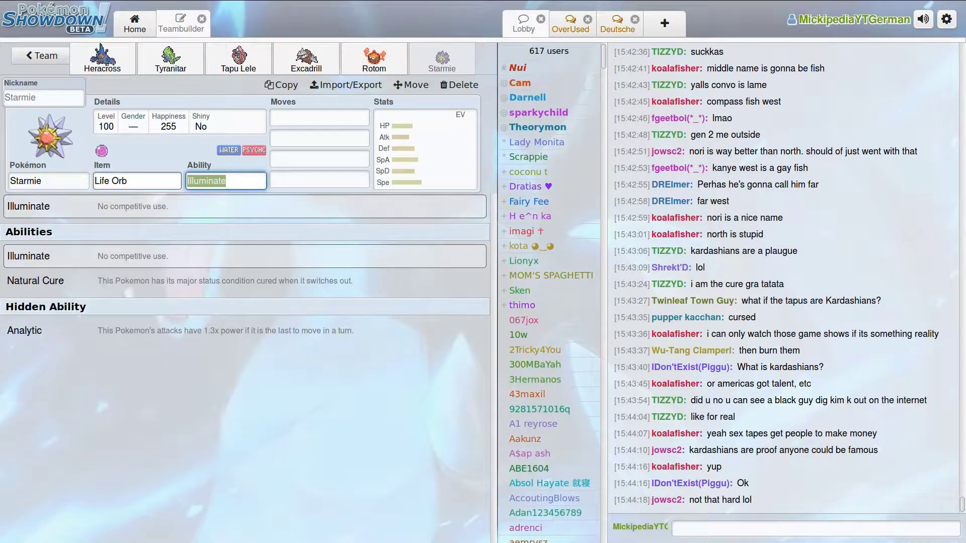
key("Down")
key("Down")
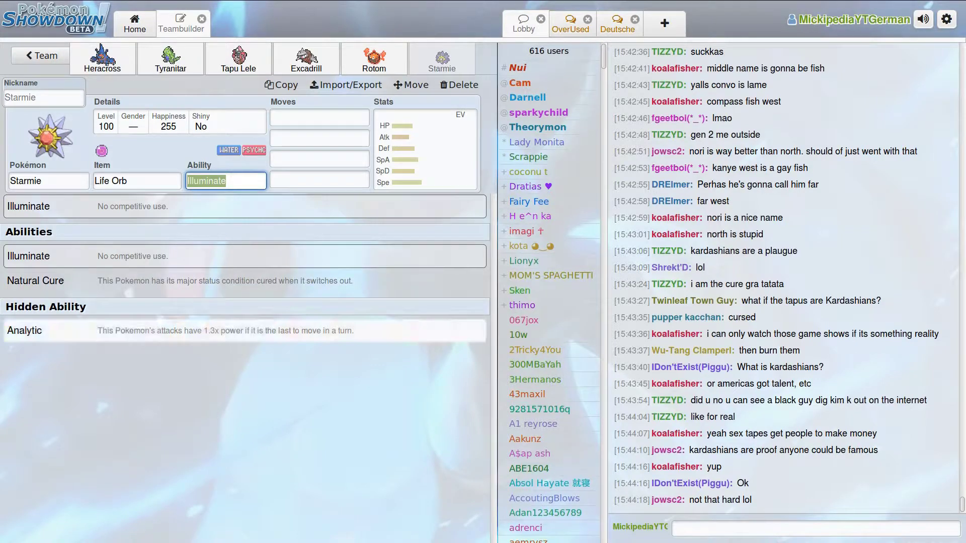
key("Return")
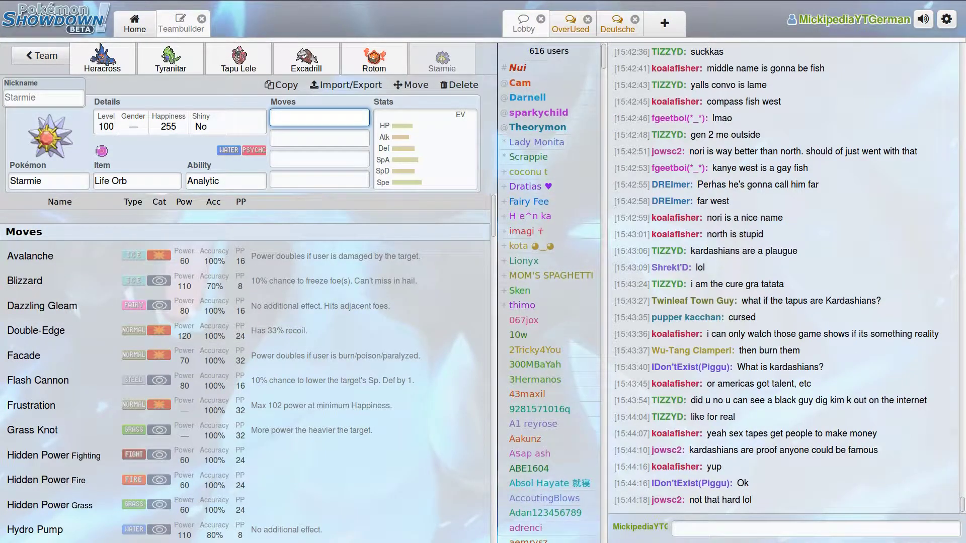
Consult the Juli sheet's roster and give Starmie Psychic as its first move.
key("F11")
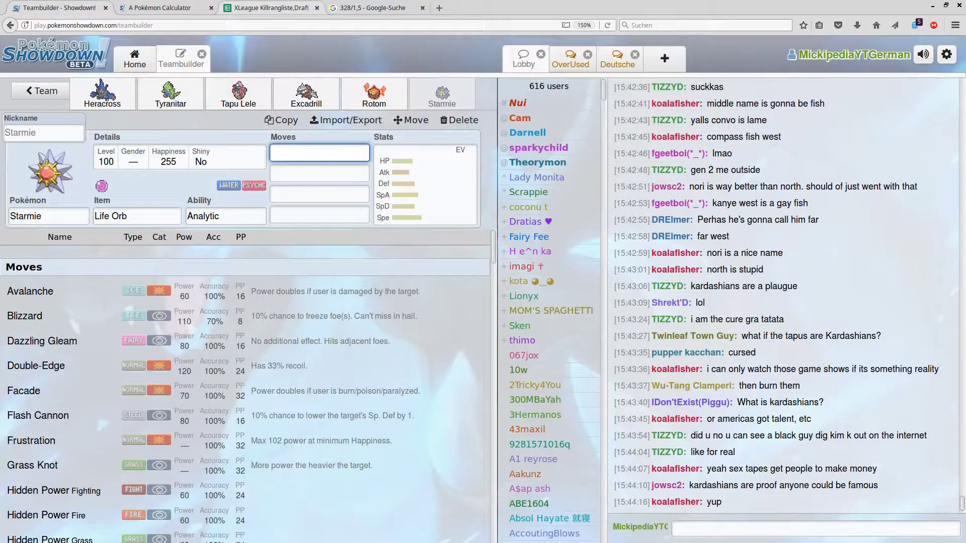
left_click(272, 7)
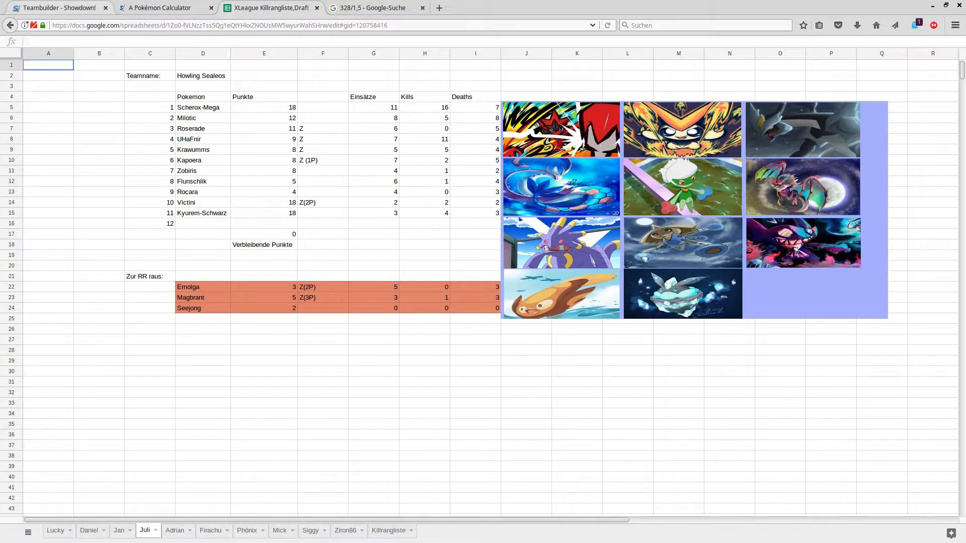
left_click(59, 7)
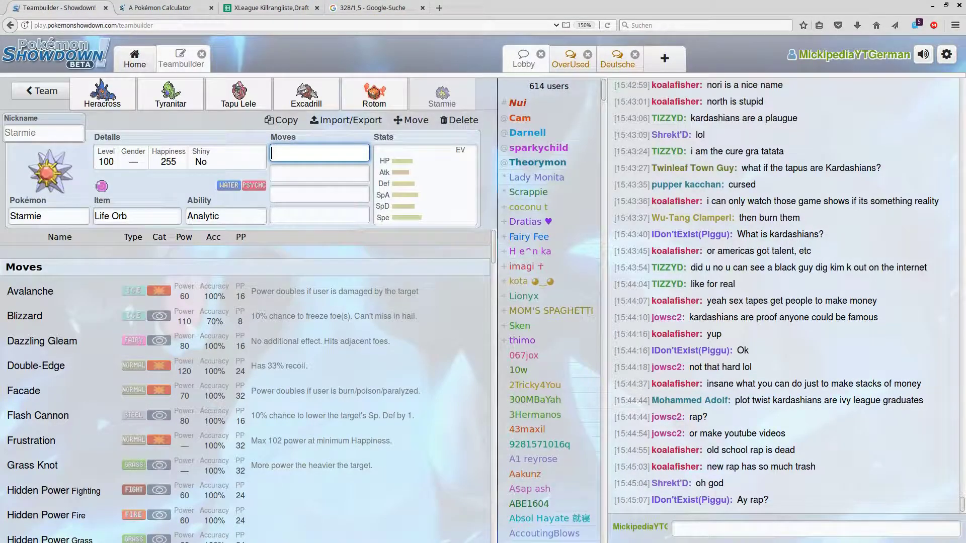
type("psych")
key("F11")
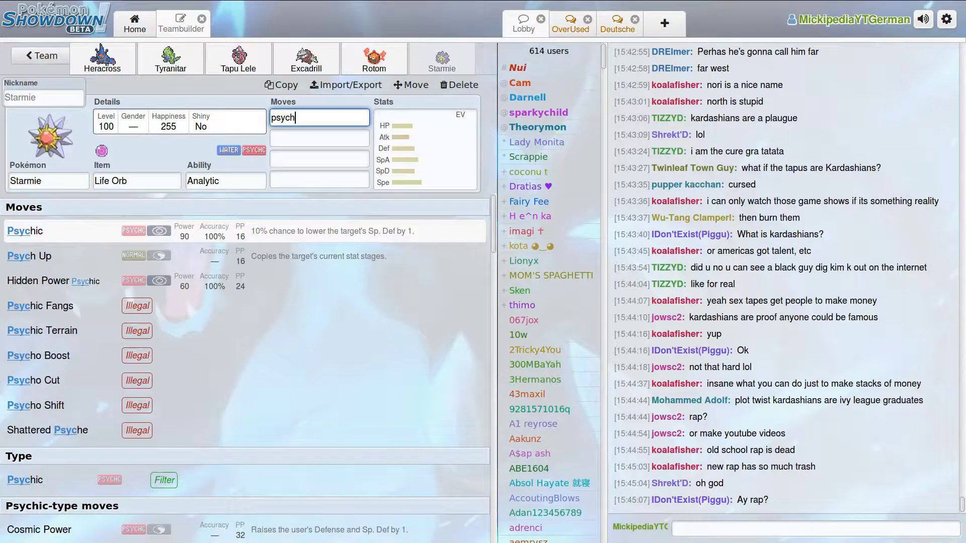
key("Return")
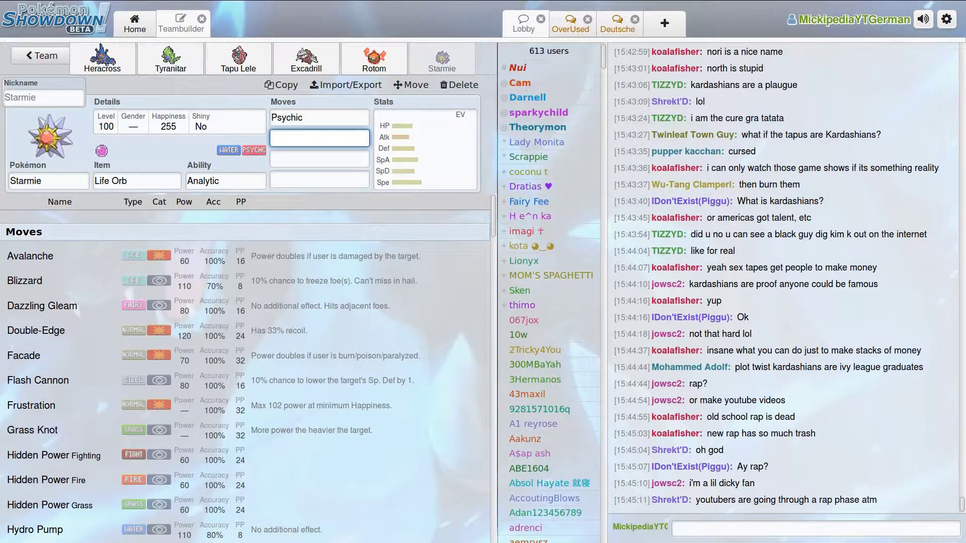
Consult the roster on the Juli sheet and give Starmie Dazzling Gleam as its second move.
mouse_move(406, 2)
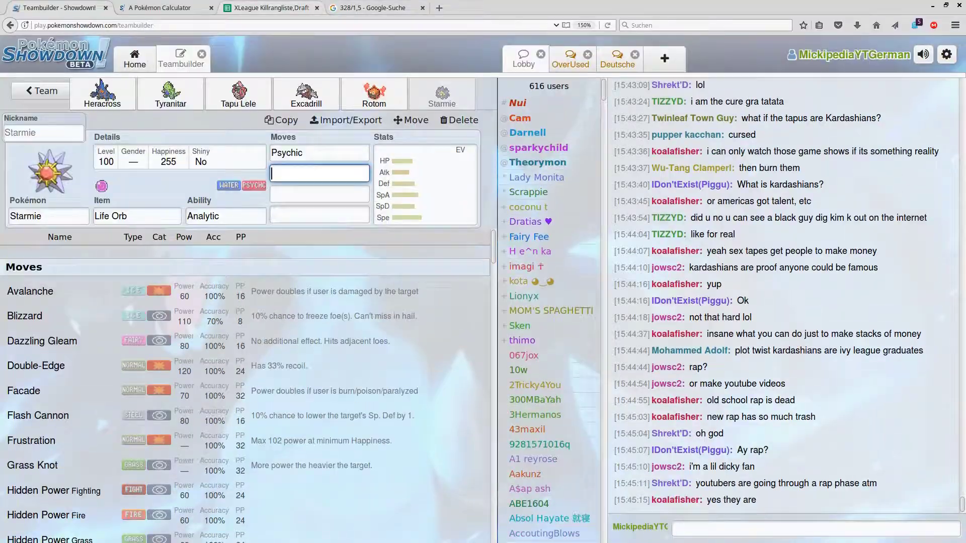
left_click(366, 5)
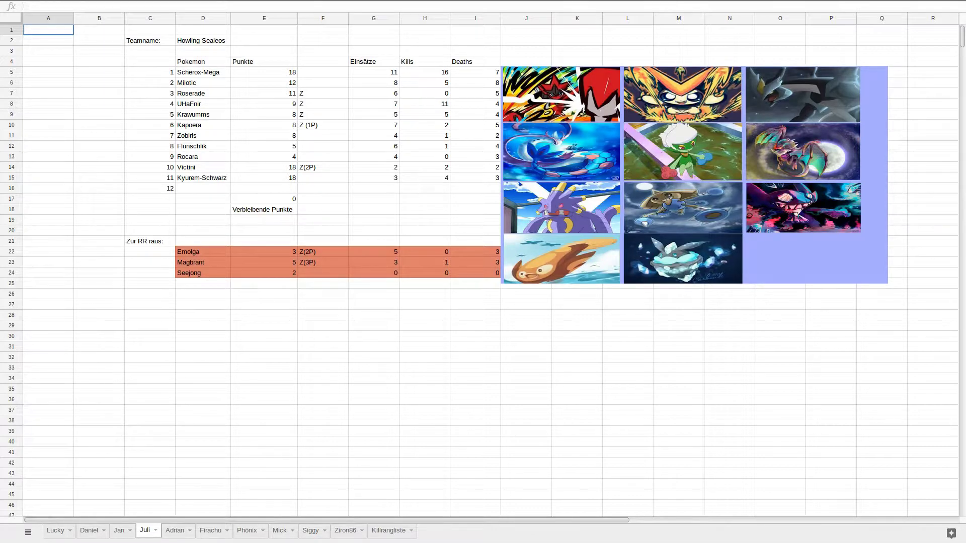
key("F11")
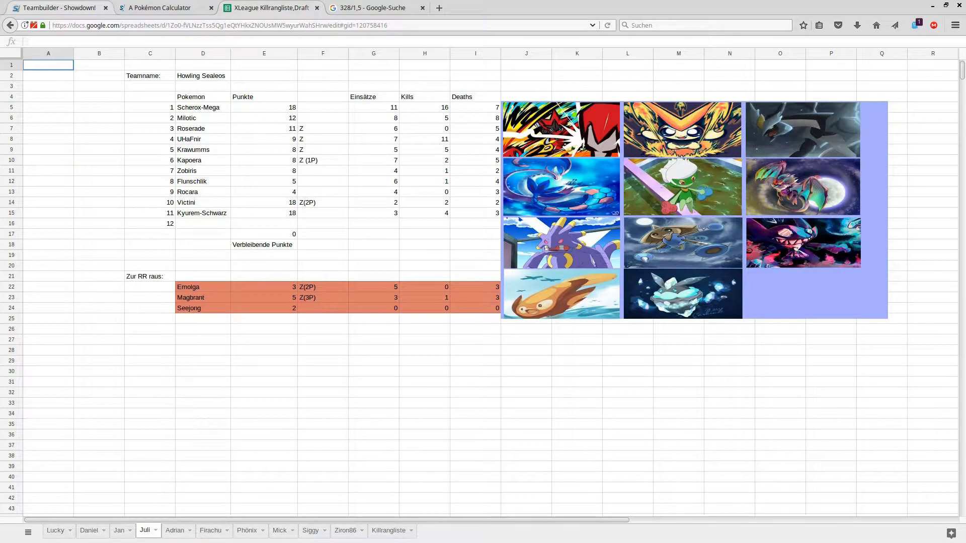
key("alt+1")
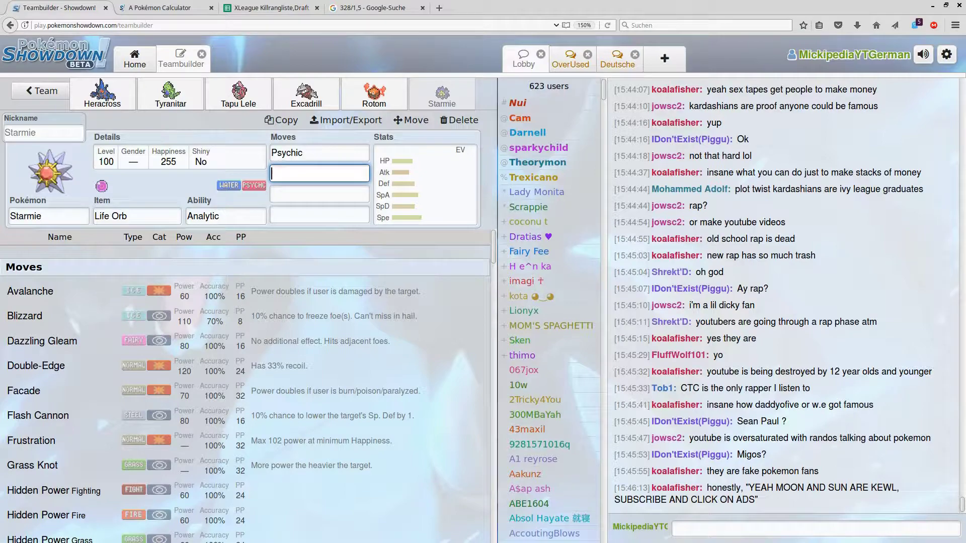
key("F11")
type("d")
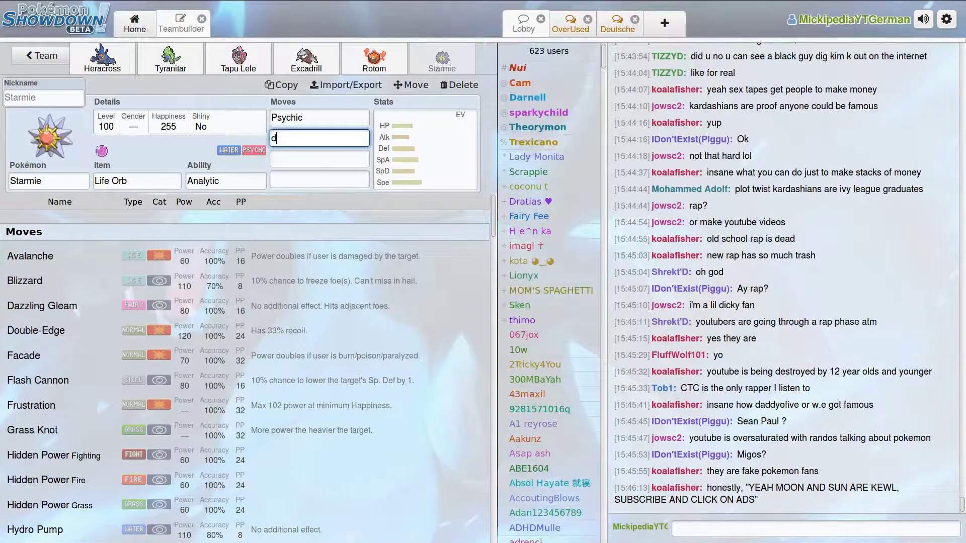
type("azz")
key("Return")
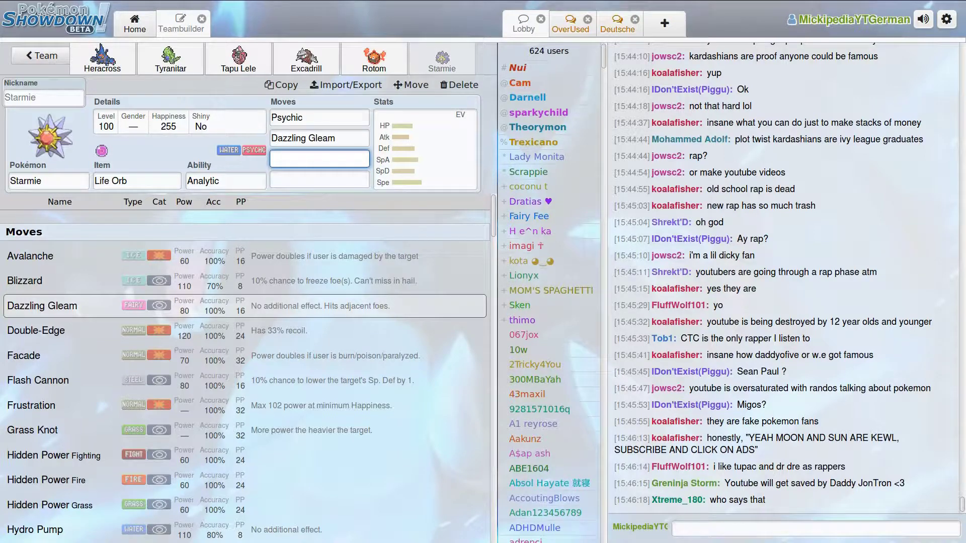
Give Starmie Surf as its third move and, after consulting the Juli sheet's roster, Thunderbolt as its fourth.
type("surf")
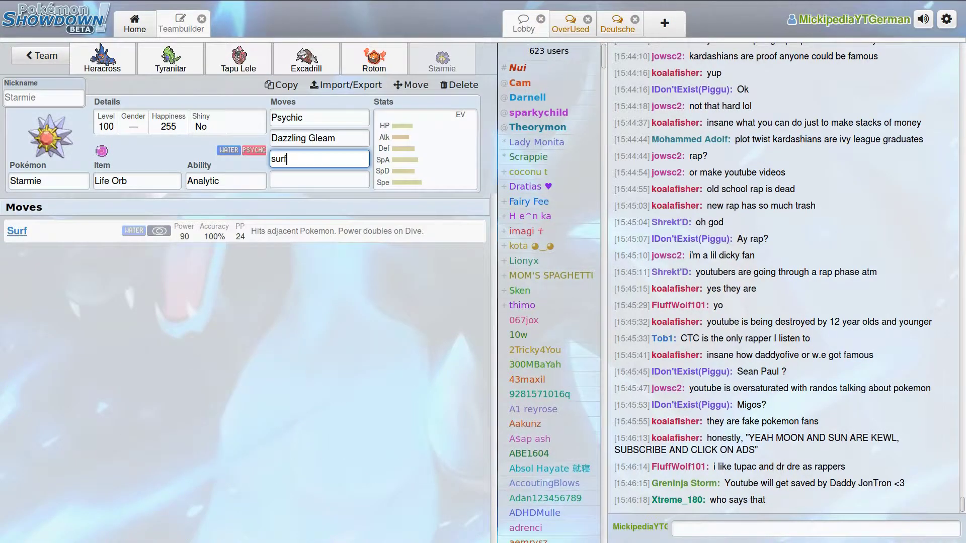
key("Return")
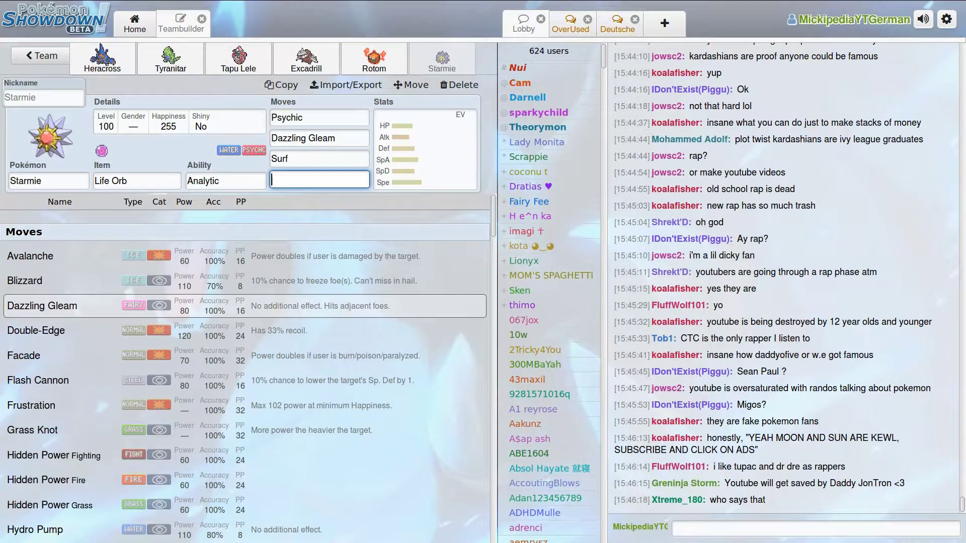
mouse_move(290, 1)
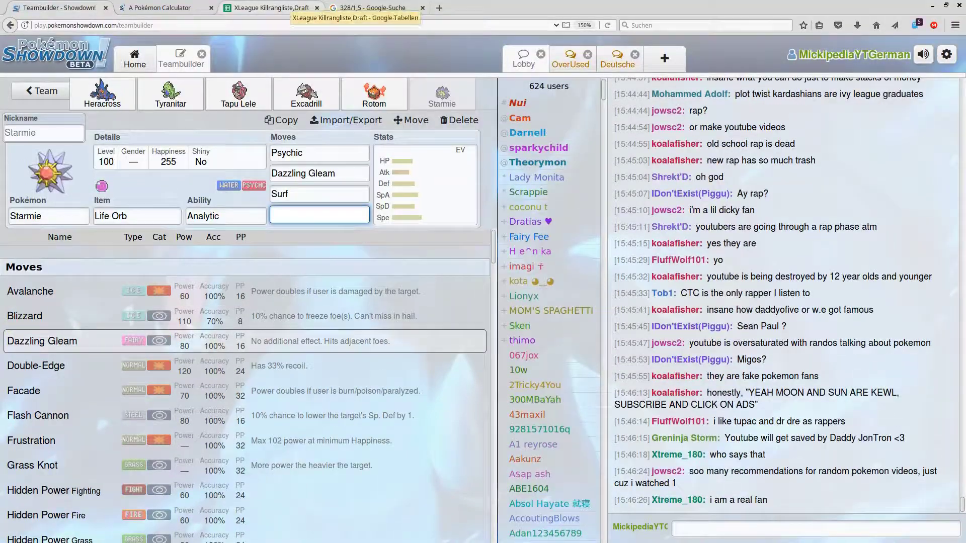
left_click(290, 8)
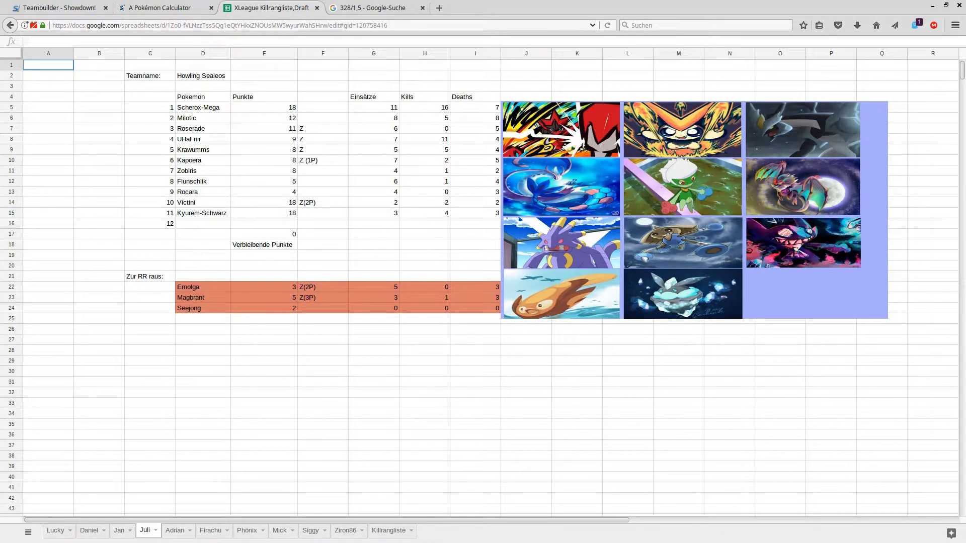
key("ctrl+1")
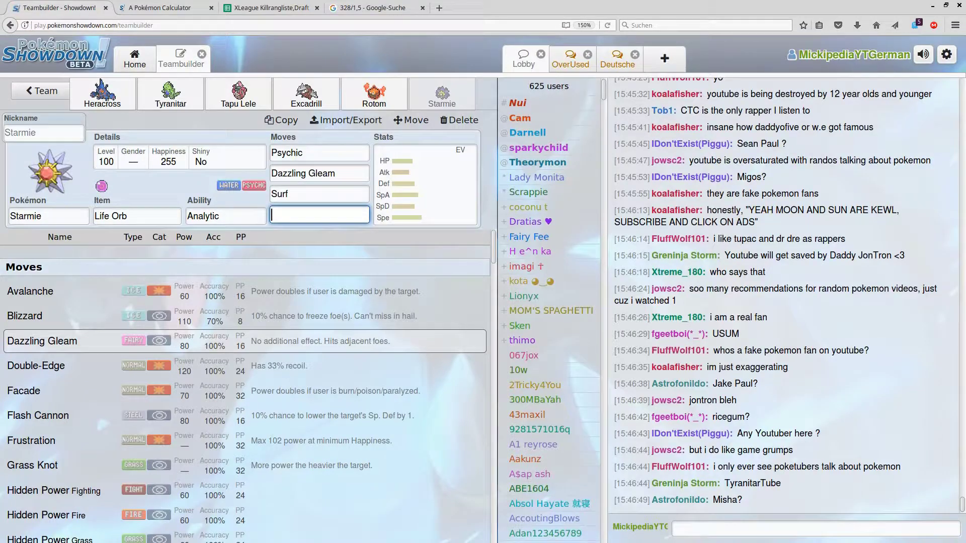
type("thunderb")
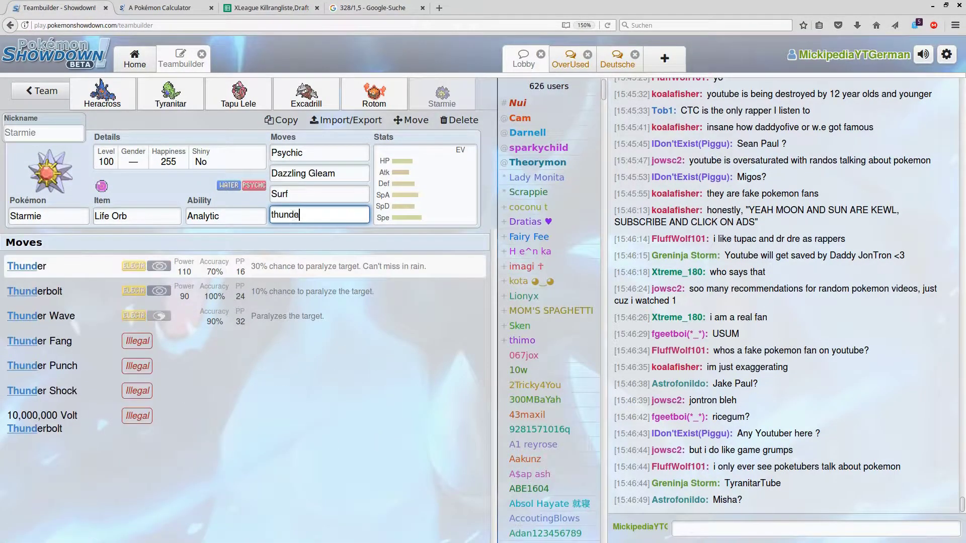
key("Return")
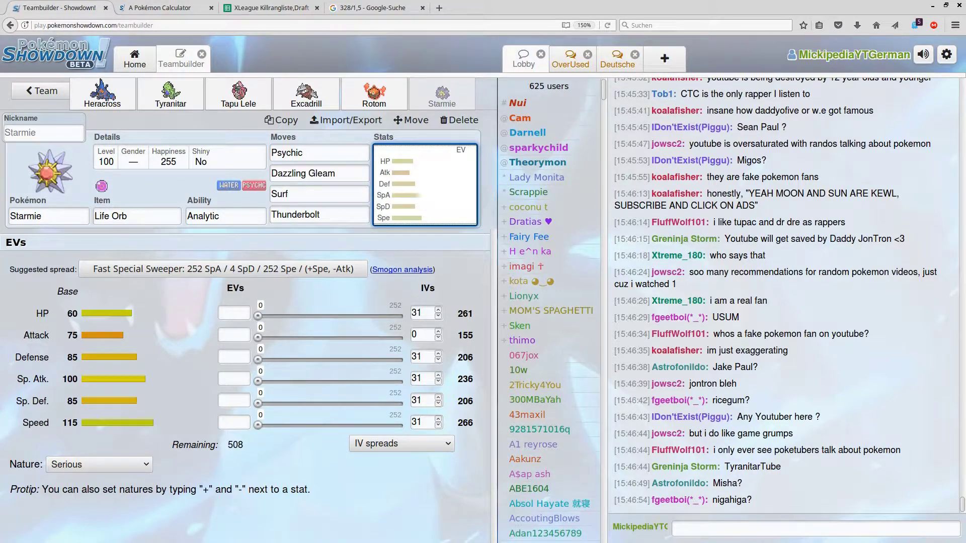
Apply the suggested Fast Special Sweeper spread to Starmie: 252 SpA, 4 SpD and 252 Spe with +Spe, -Atk.
key("F11")
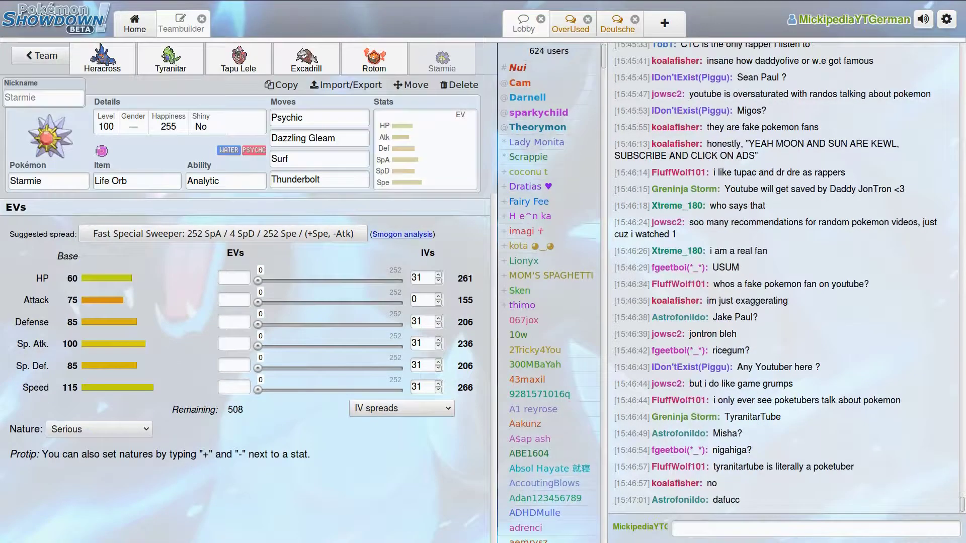
left_click(223, 234)
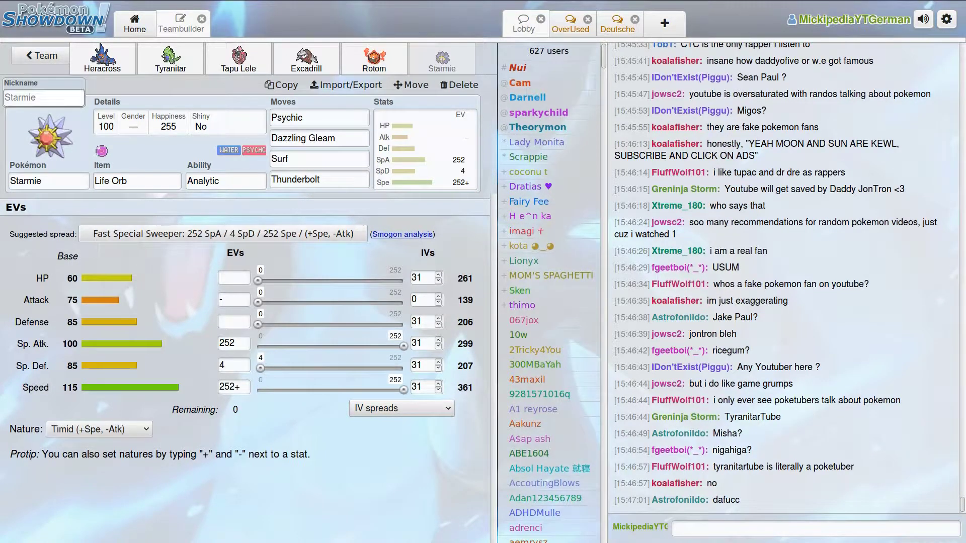
left_click(41, 55)
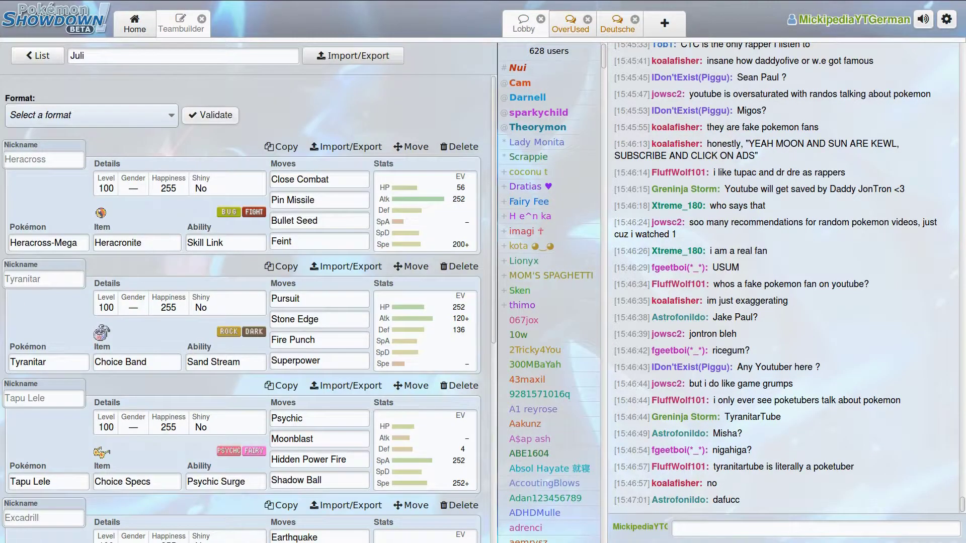
Look up the base stats of Noivern and Roserade from Scizor's slot in the Untitled 239 team.
left_click(34, 47)
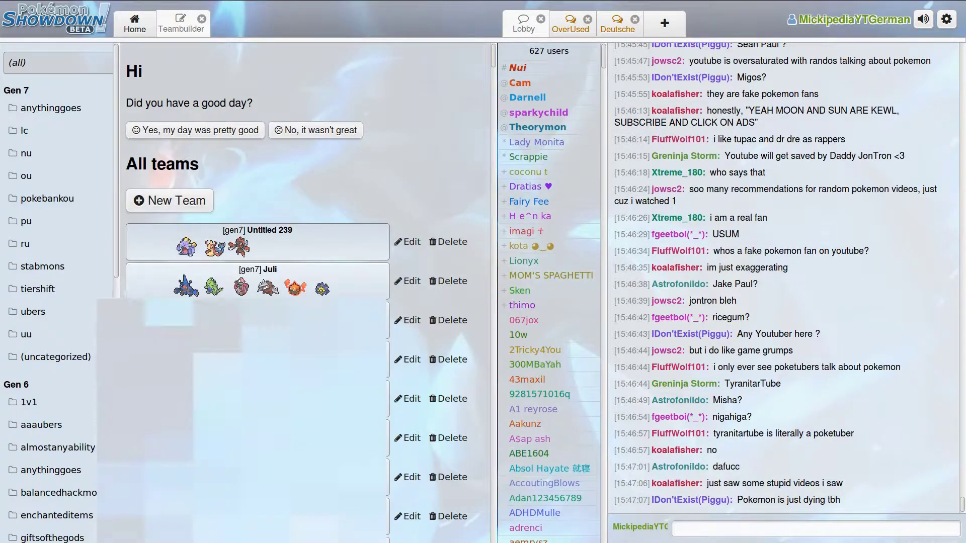
left_click(256, 242)
left_click(48, 481)
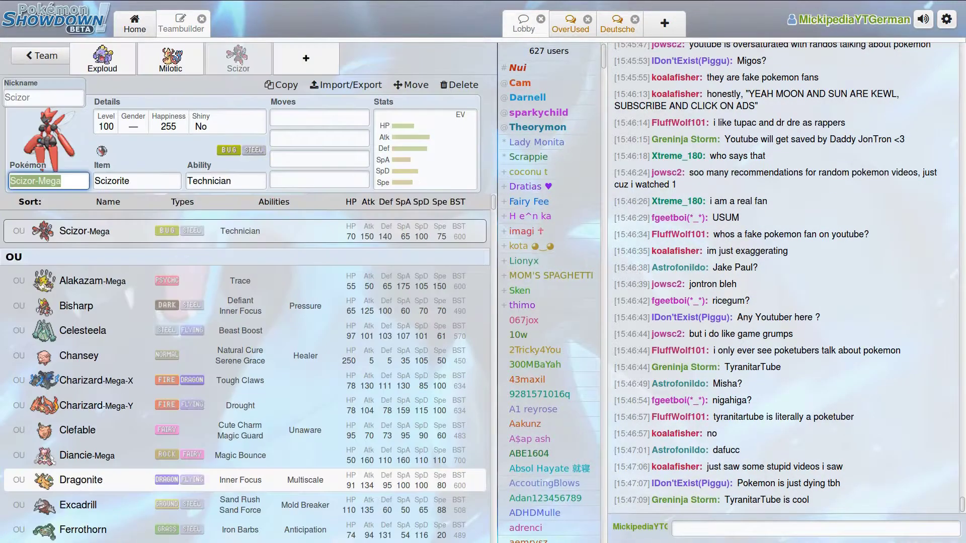
type("noive")
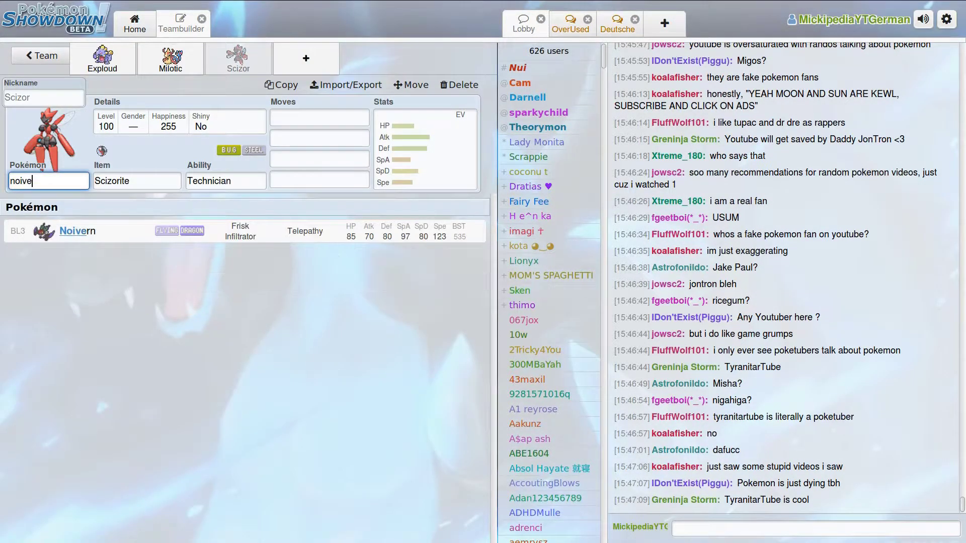
key("BackSpace")
key("BackSpace")
key("BackSpace")
key("BackSpace")
key("BackSpace")
type("rose")
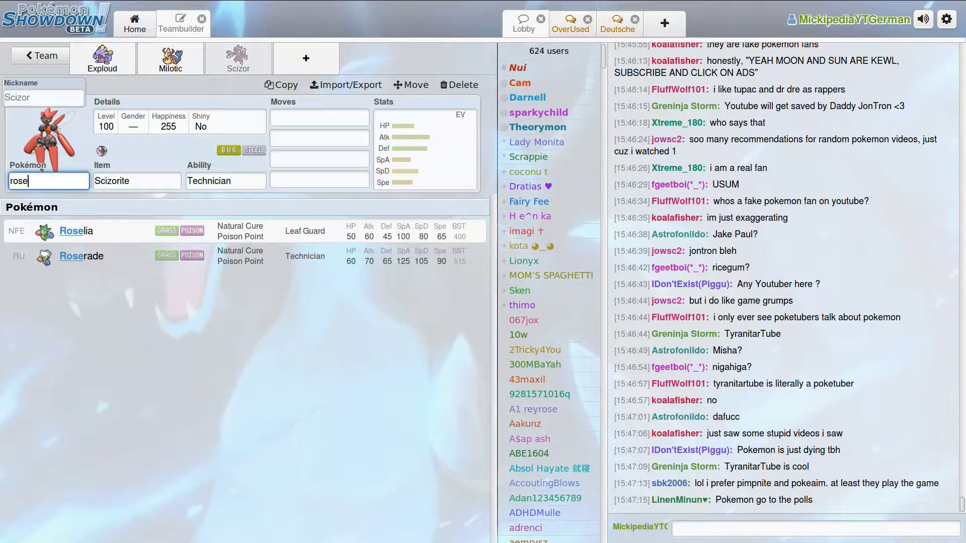
Review the opposing roster on the Juli sheet and return to the Untitled 239 team in the teambuilder.
mouse_move(272, 1)
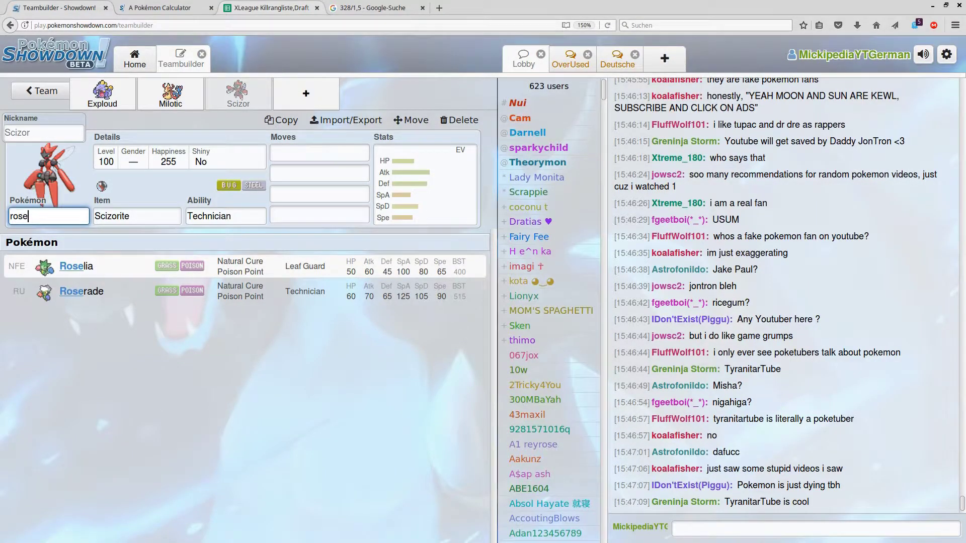
left_click(267, 8)
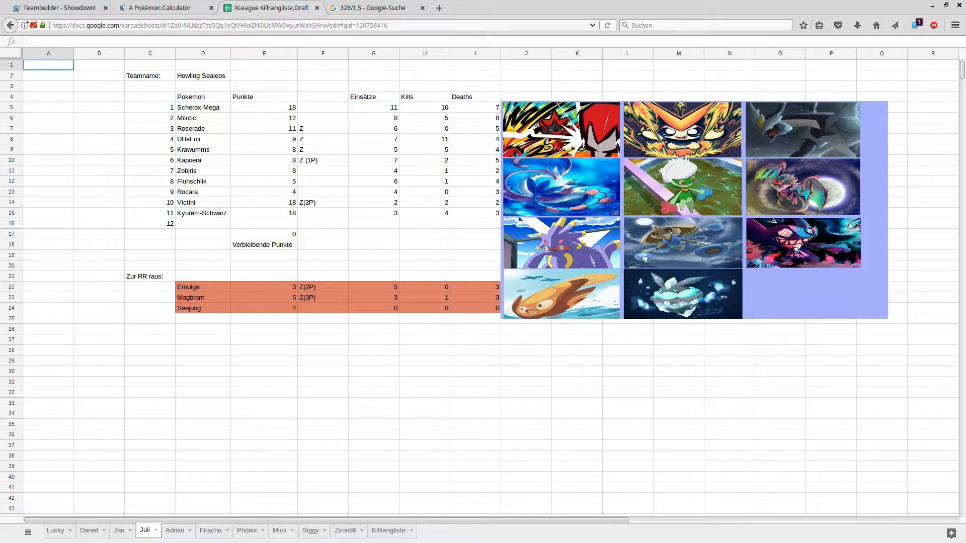
left_click(51, 8)
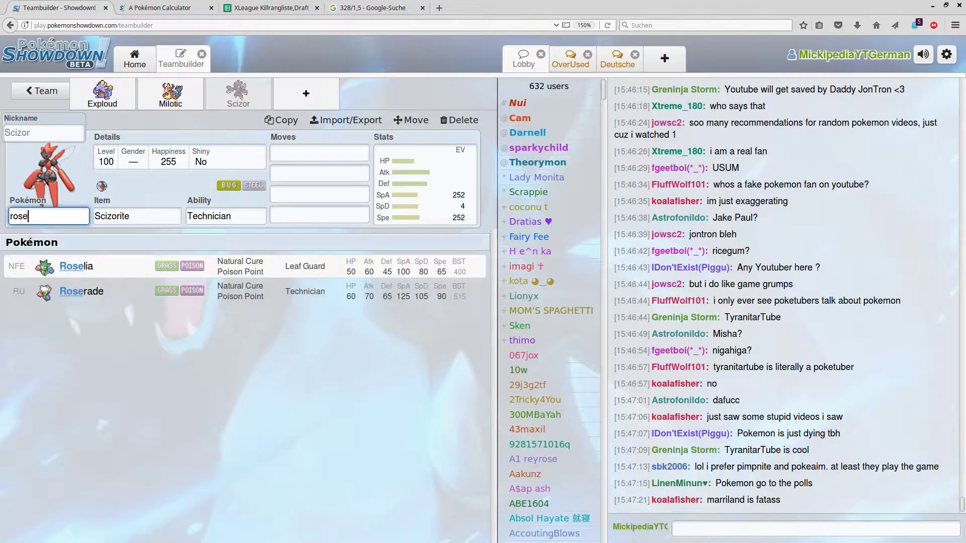
key("F11")
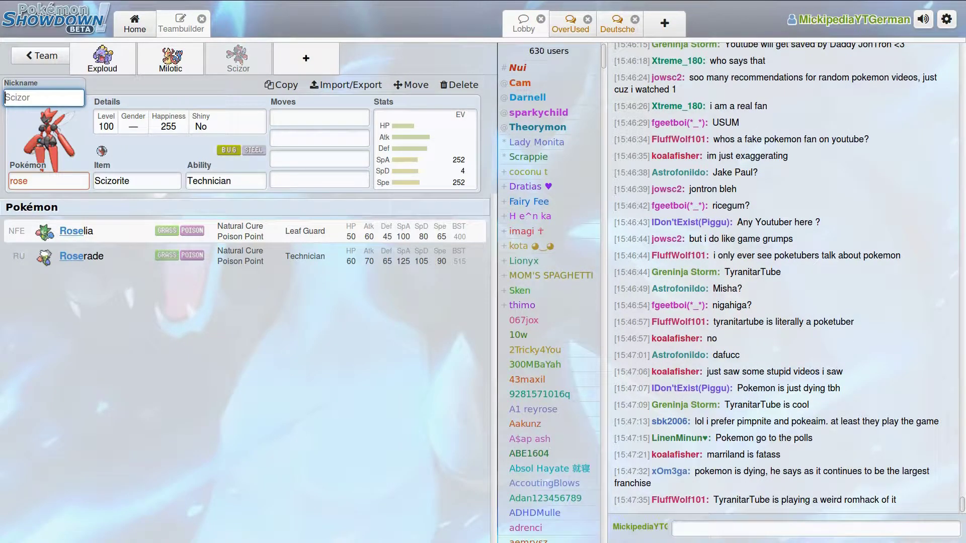
Reopen Starmie's EV spread in the Juli team and remove the nature's Speed boost from its 252 Speed EVs.
left_click(41, 56)
left_click(38, 55)
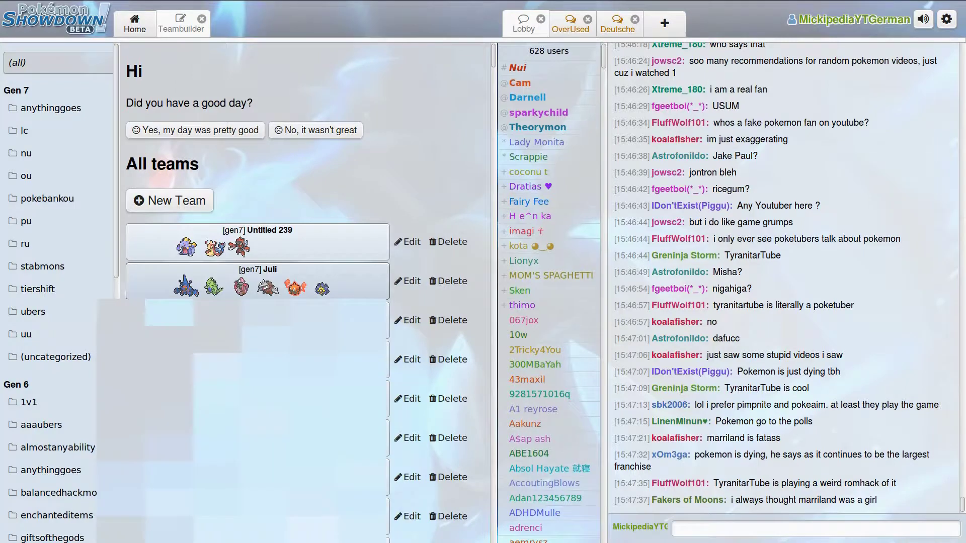
left_click(252, 282)
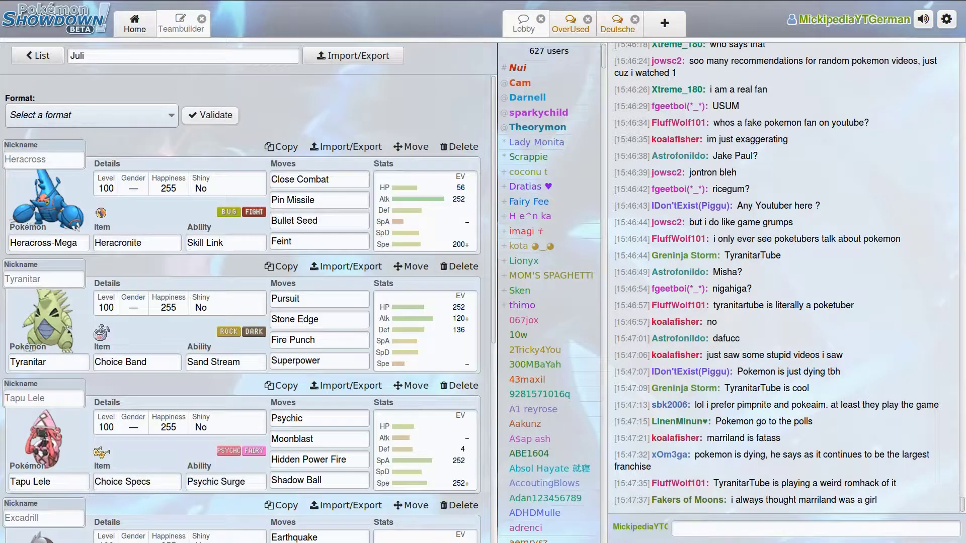
scroll(246, 307, "down", 4)
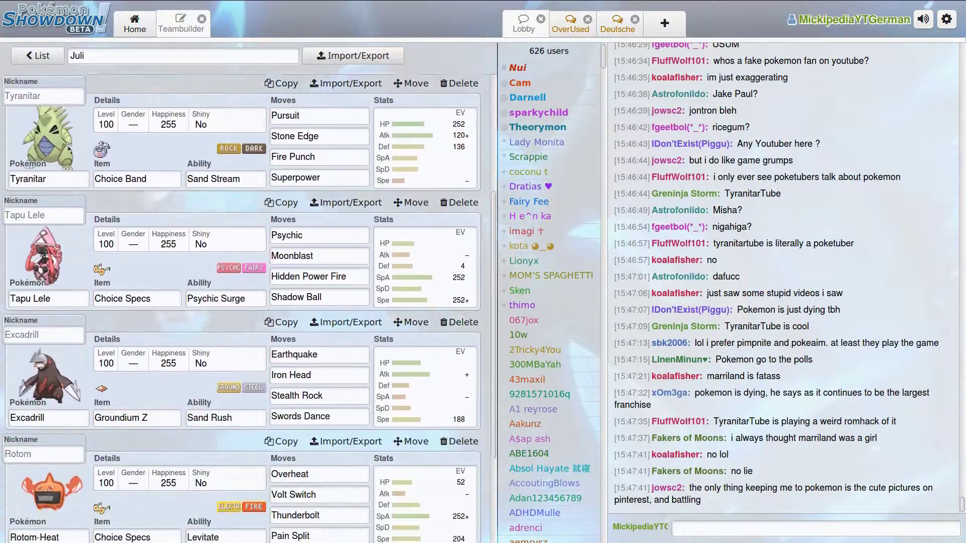
scroll(246, 307, "down", 3)
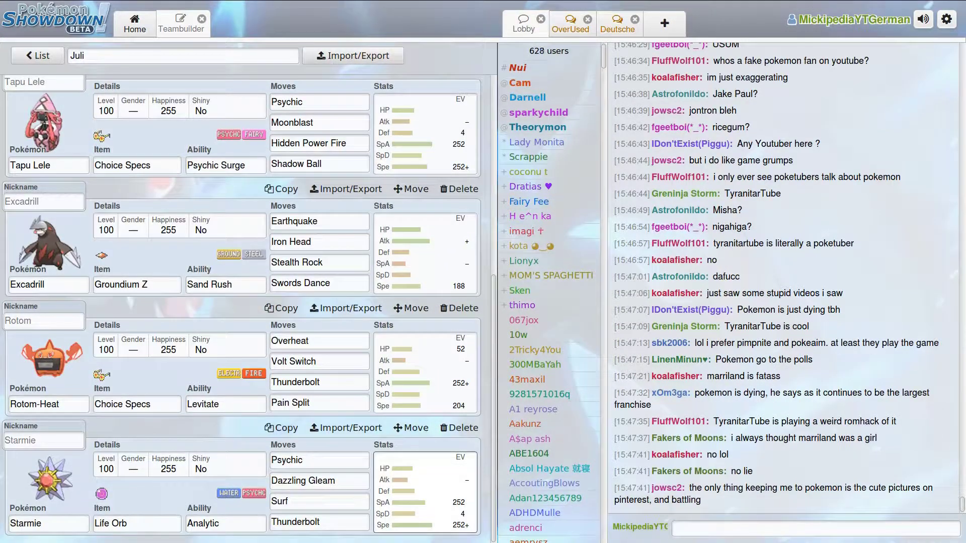
left_click(425, 493)
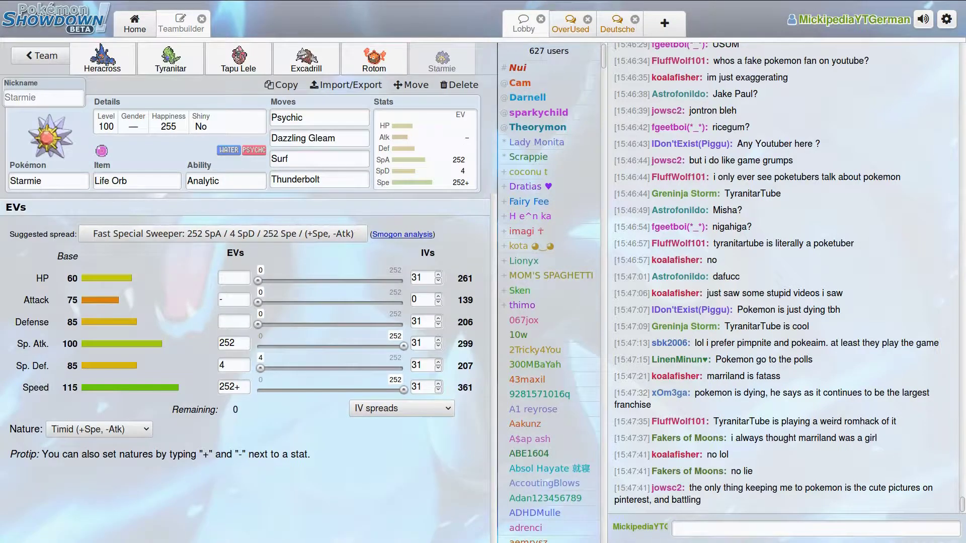
mouse_move(403, 390)
left_mouse_down()
mouse_move(386, 389)
mouse_move(403, 389)
left_mouse_up()
left_click(240, 387)
key("BackSpace")
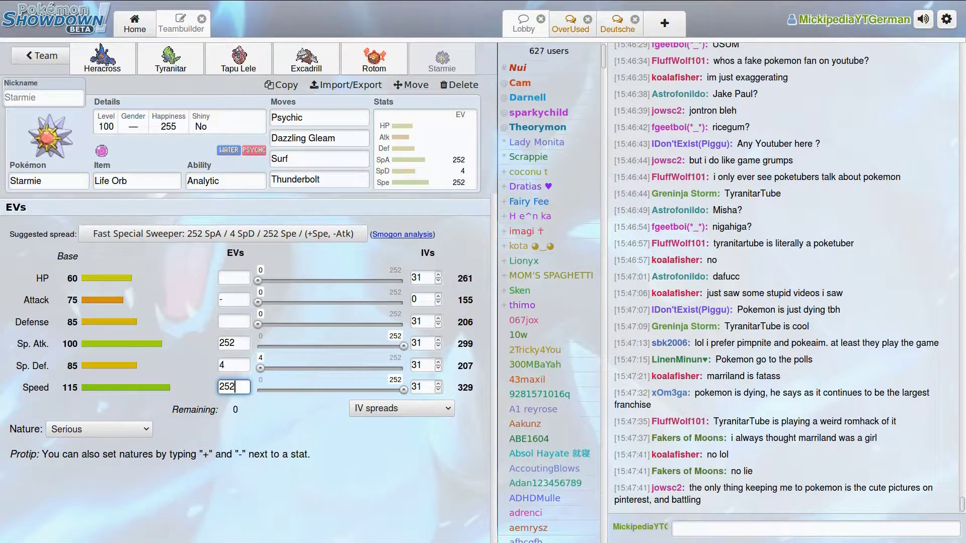